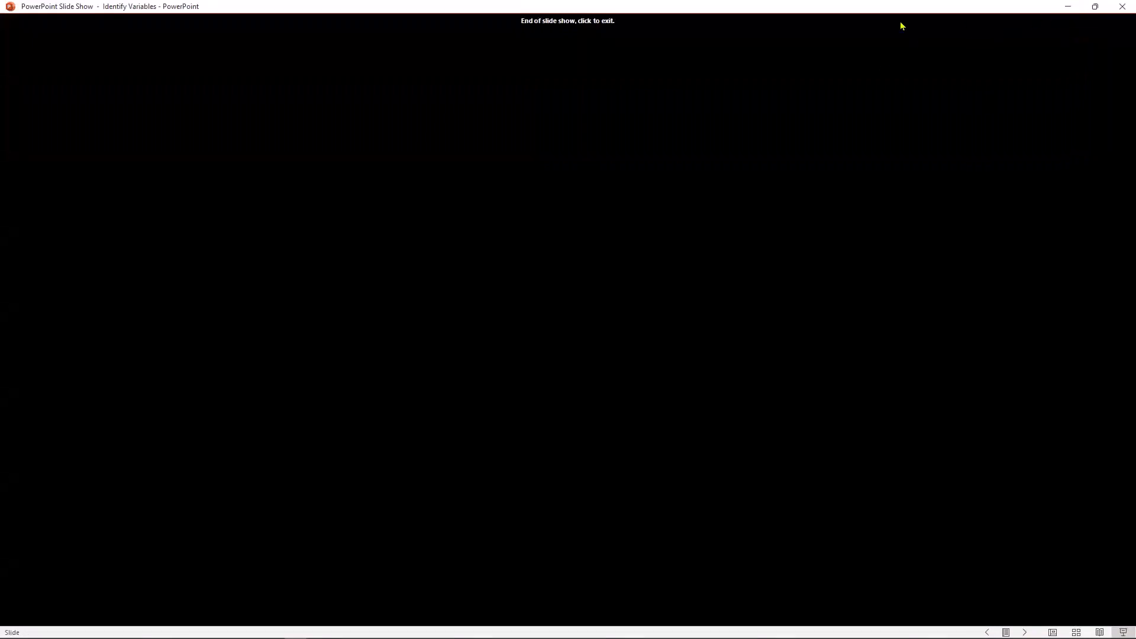
# Switch from the finished slide show to the JMP journal and expand the Considerations before you start your analysis section
pyautogui.click(1070, 7)
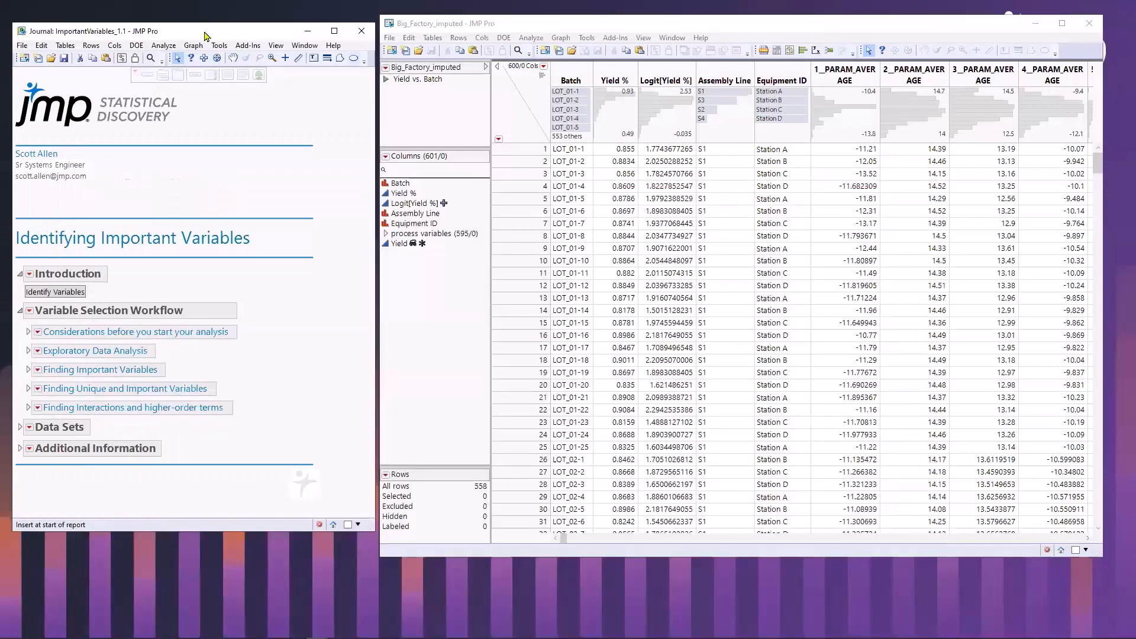
pyautogui.moveTo(206, 33); pyautogui.dragTo(205, 27)
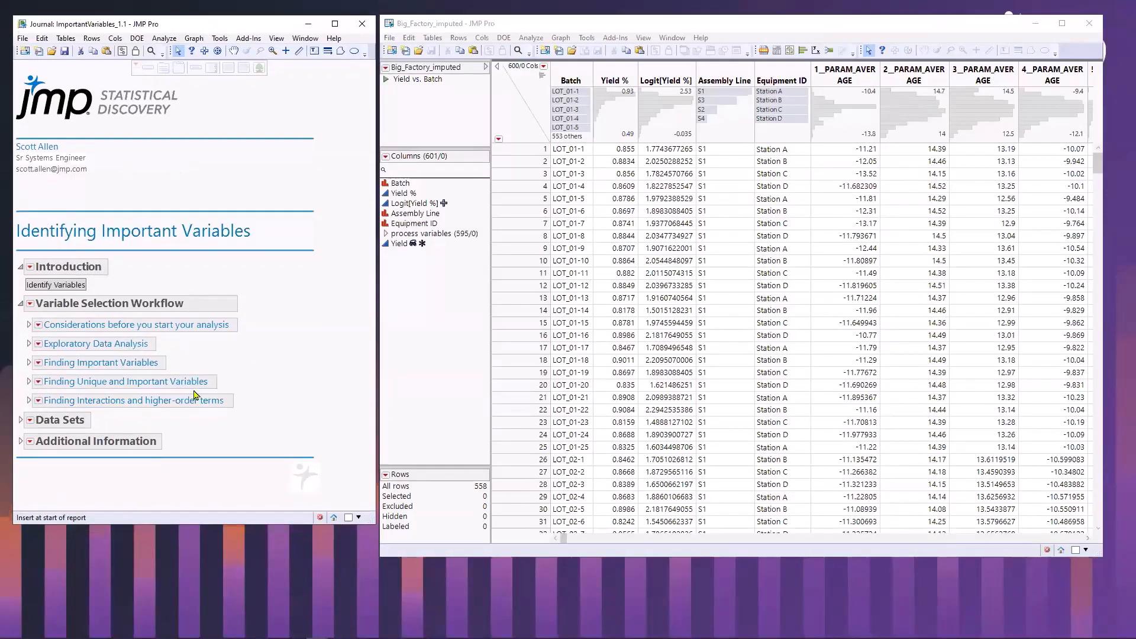
pyautogui.click(29, 326)
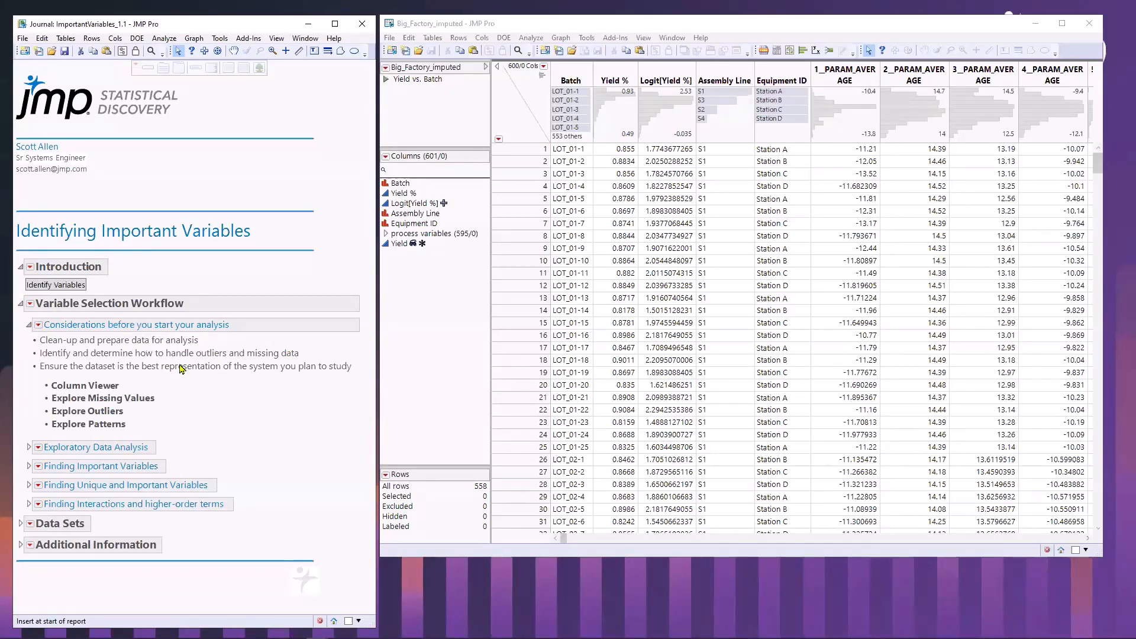
# Review the journal's points on data clean-up, outliers, missing data and dataset representativeness, highlighting them one at a time
pyautogui.click(182, 344)
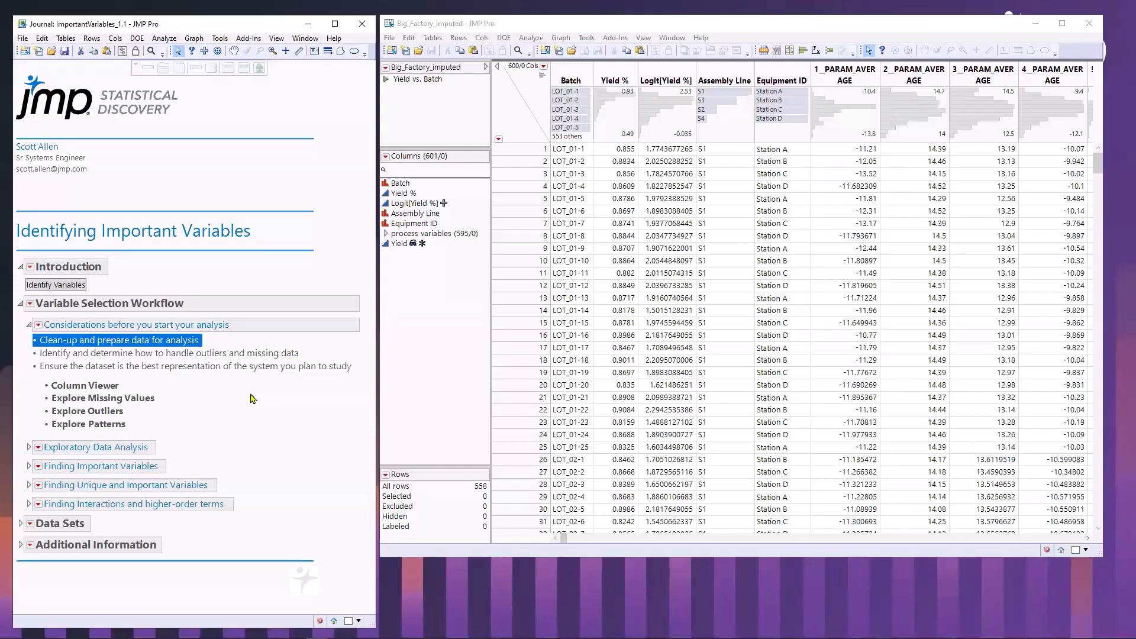
pyautogui.click(185, 353)
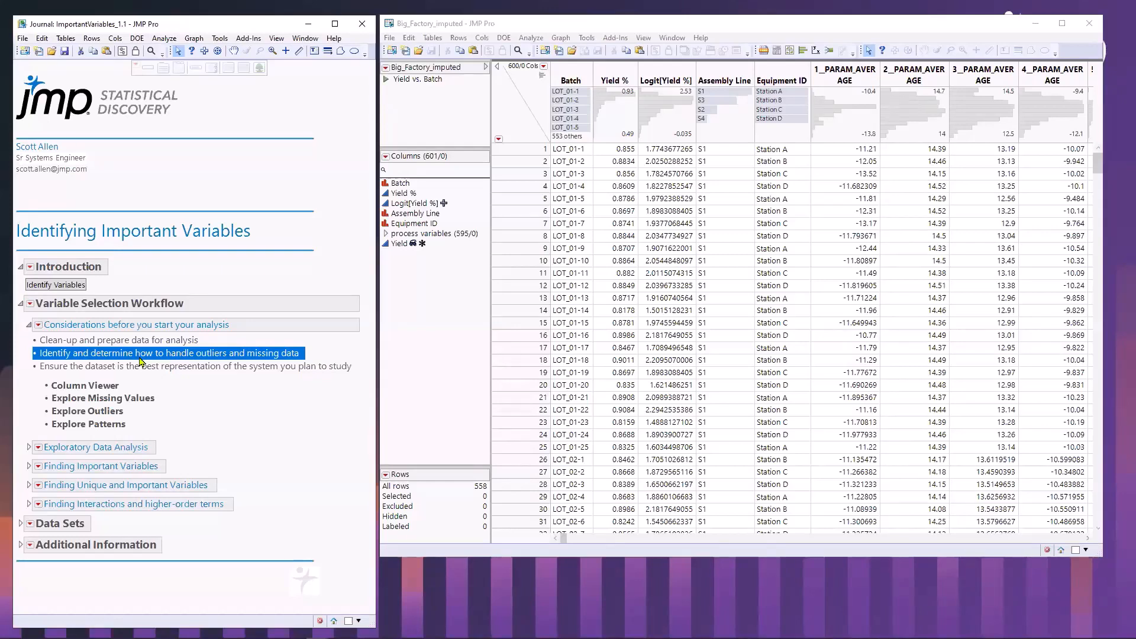
pyautogui.click(126, 370)
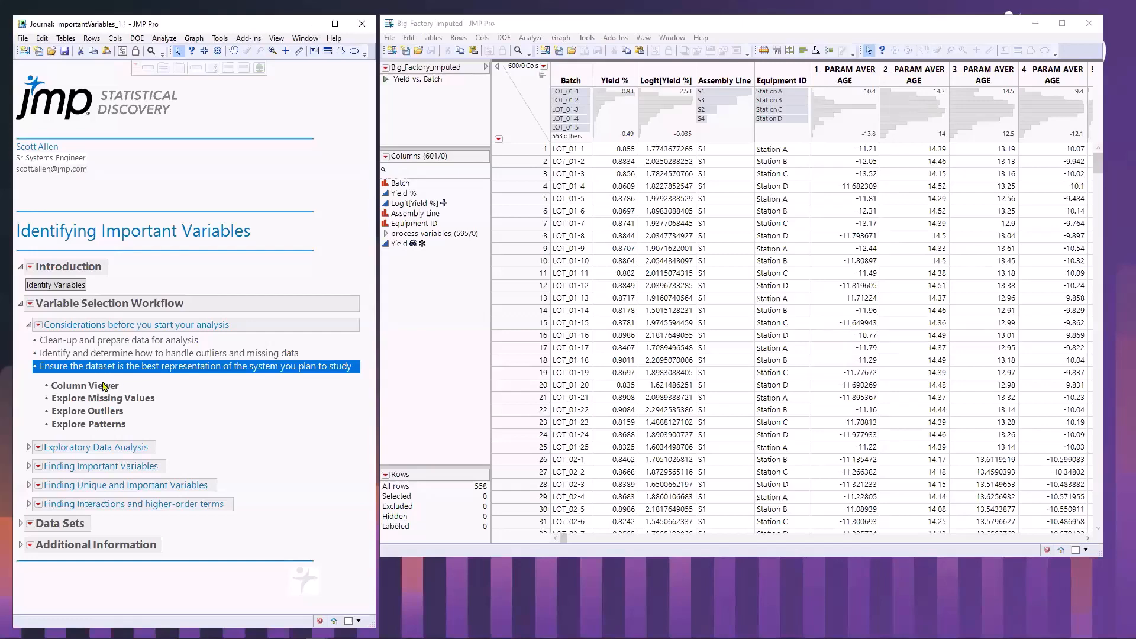
pyautogui.click(146, 402)
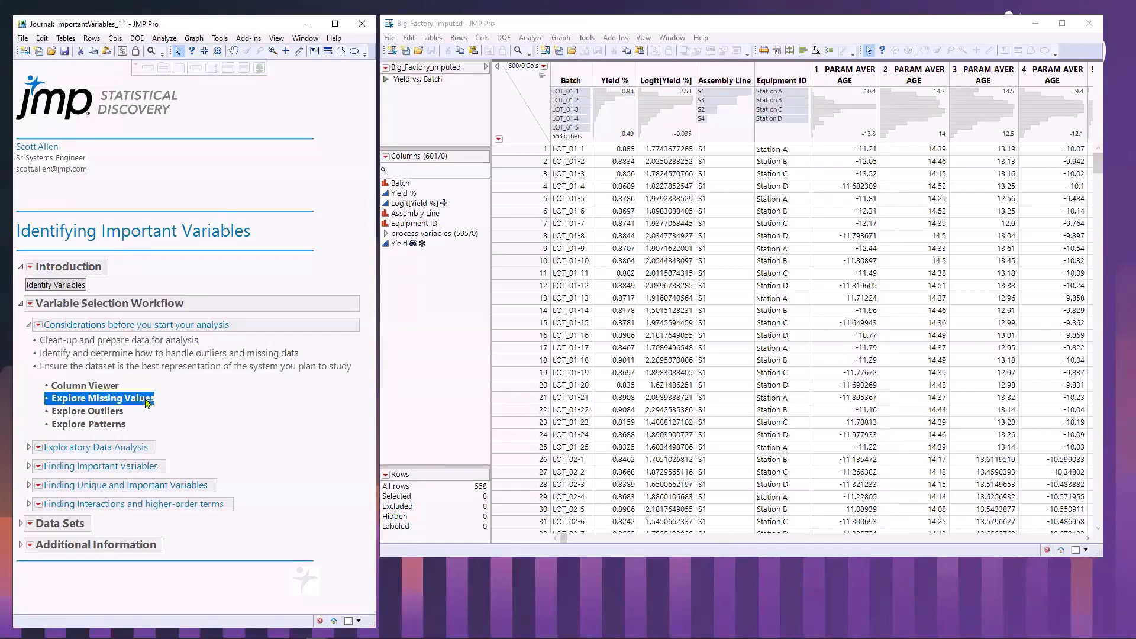
pyautogui.click(110, 415)
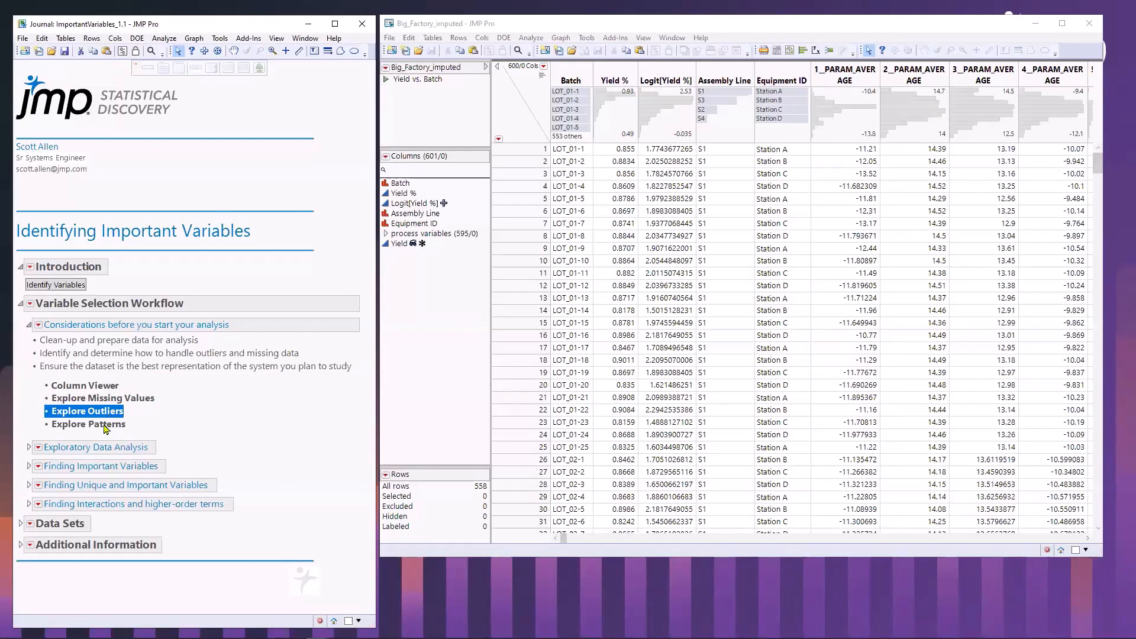
# Look through the Screening platforms offered for analysing the Big_Factory_imputed table
pyautogui.click(530, 25)
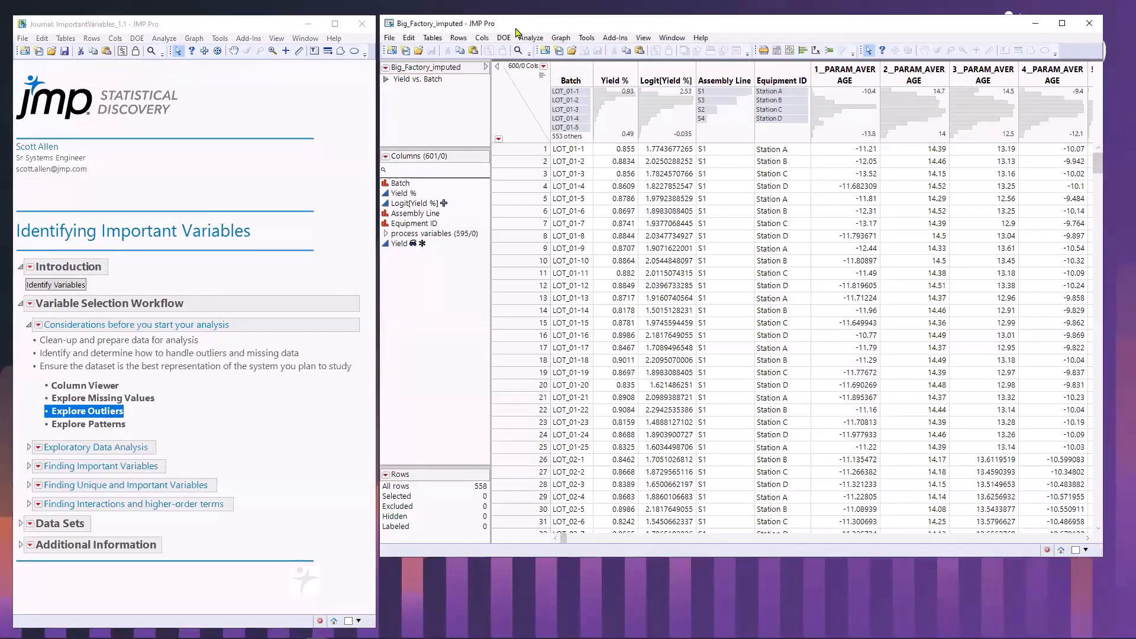
pyautogui.click(530, 38)
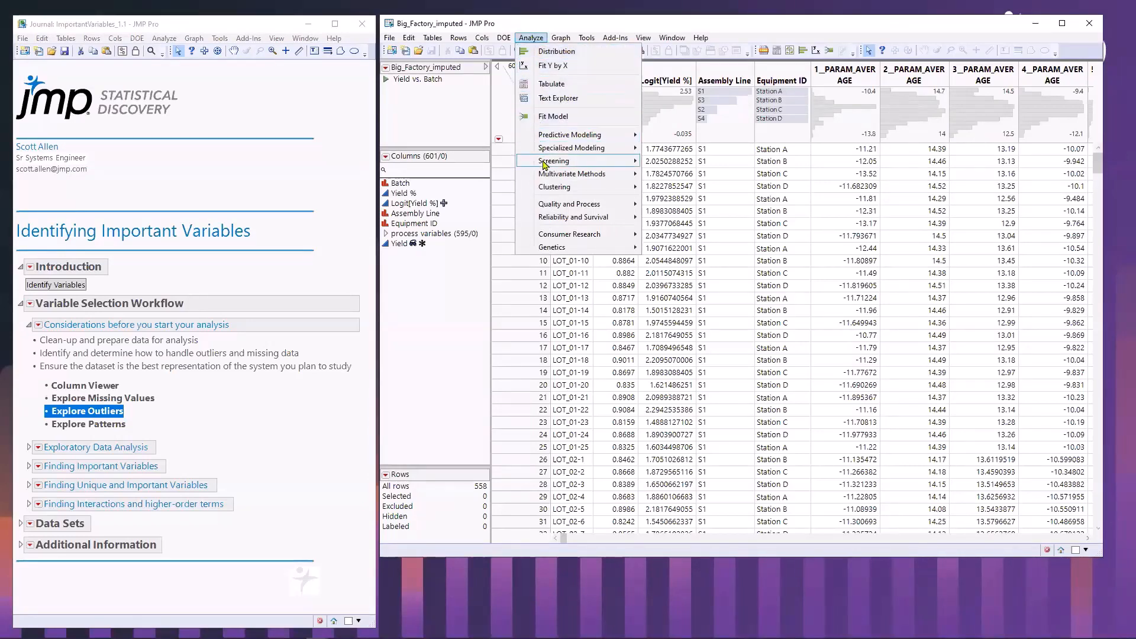
pyautogui.moveTo(544, 164)
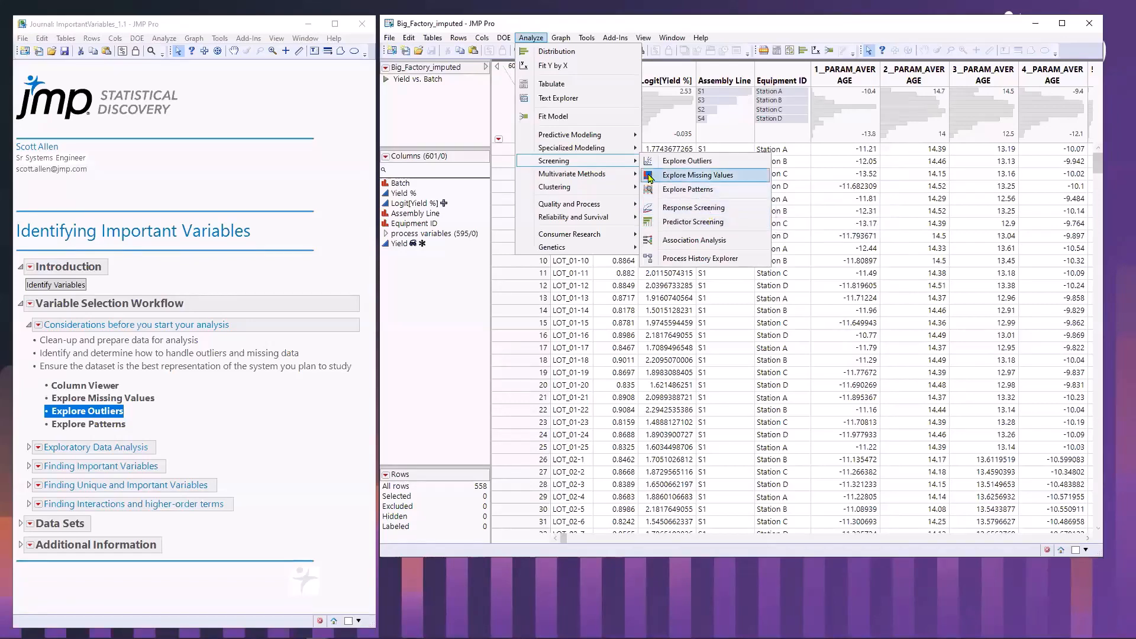
pyautogui.click(504, 113)
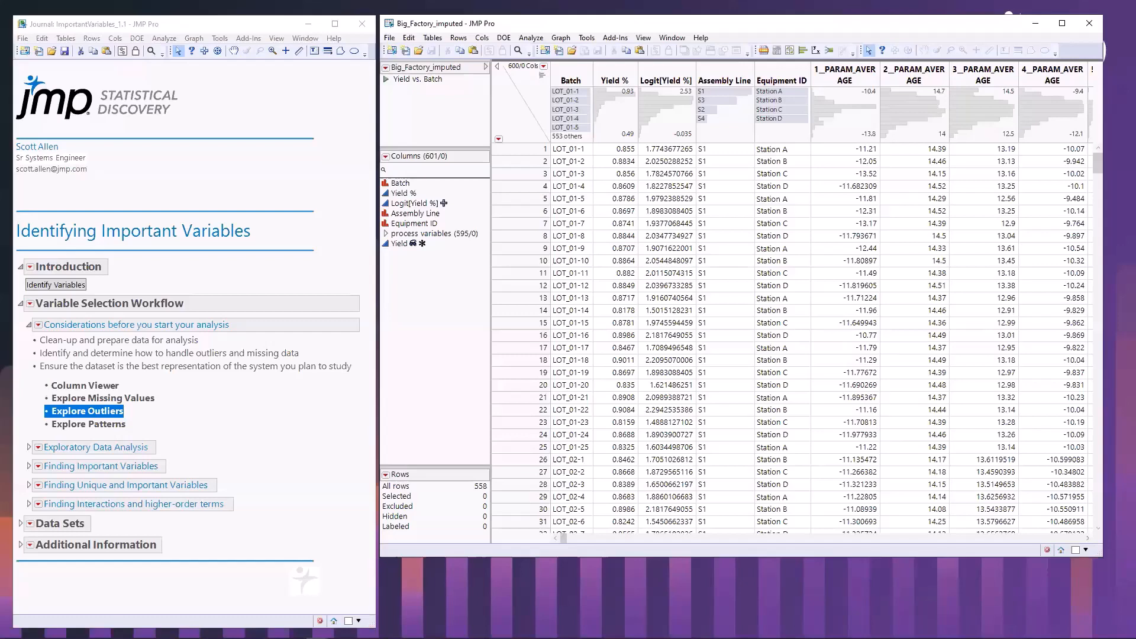
# Ungroup the process variables column group in the Big_Factory_imputed table
pyautogui.click(104, 388)
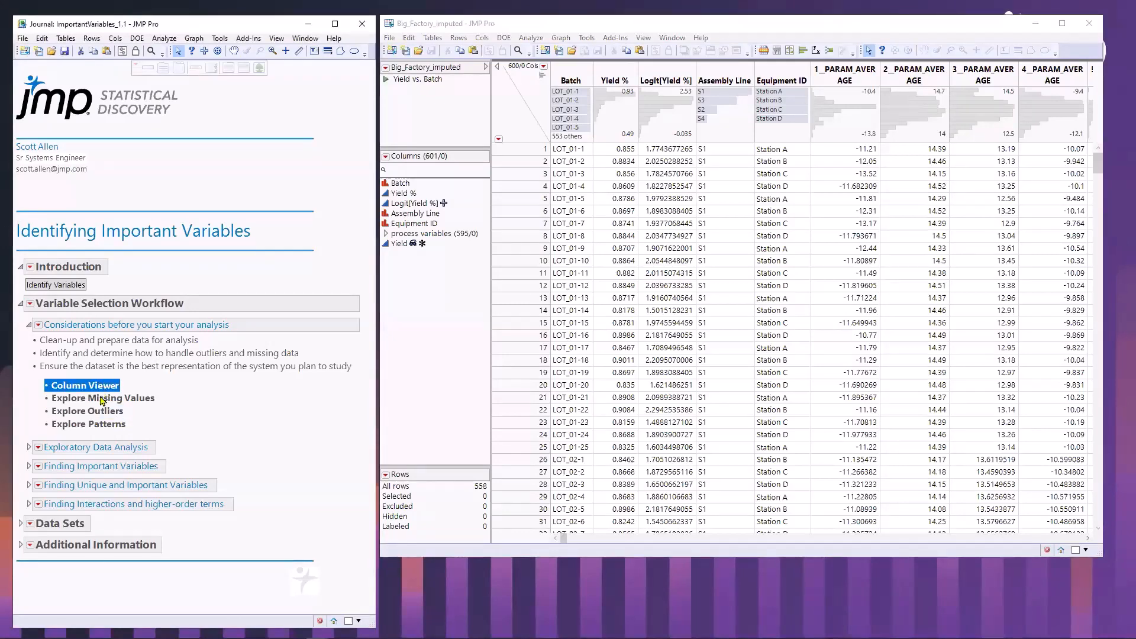
pyautogui.click(523, 133)
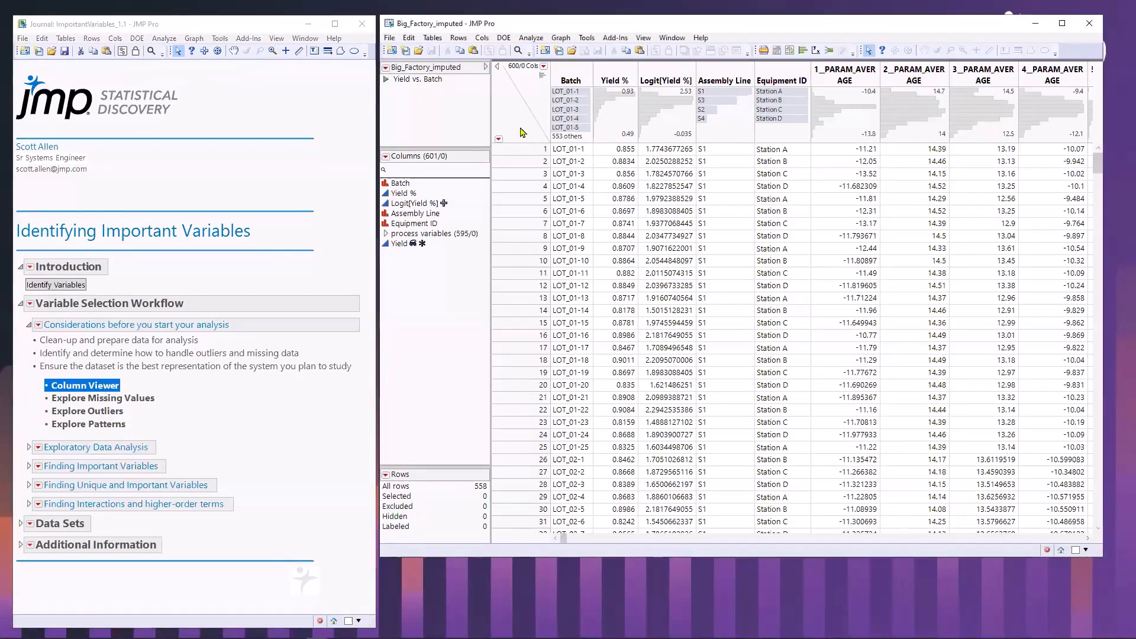
pyautogui.click(435, 235)
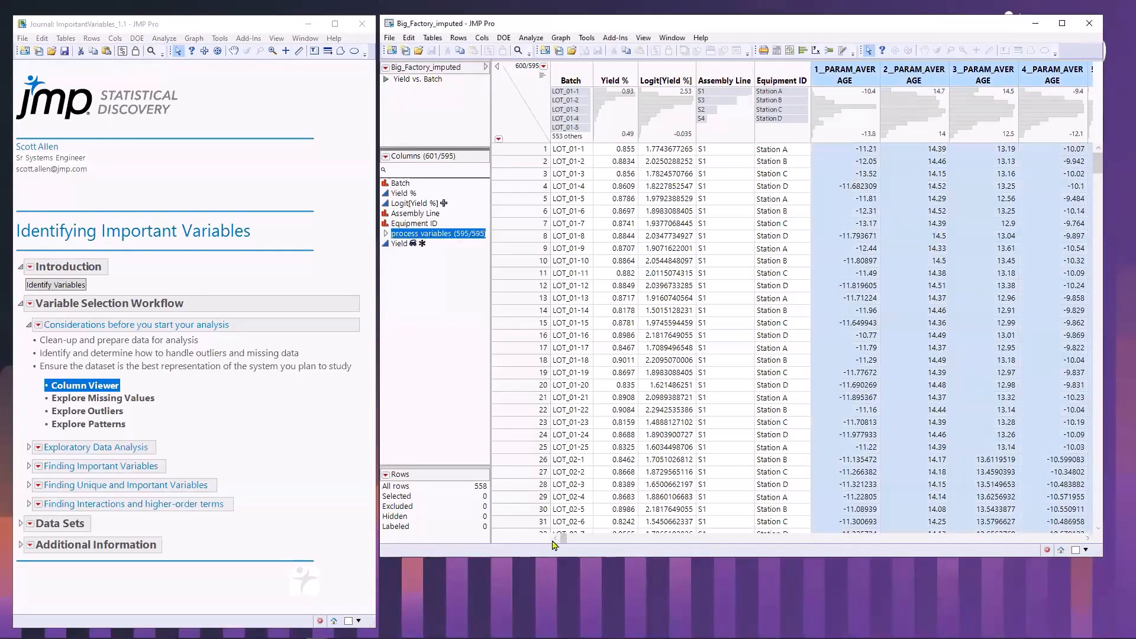
pyautogui.moveTo(563, 538); pyautogui.dragTo(559, 538)
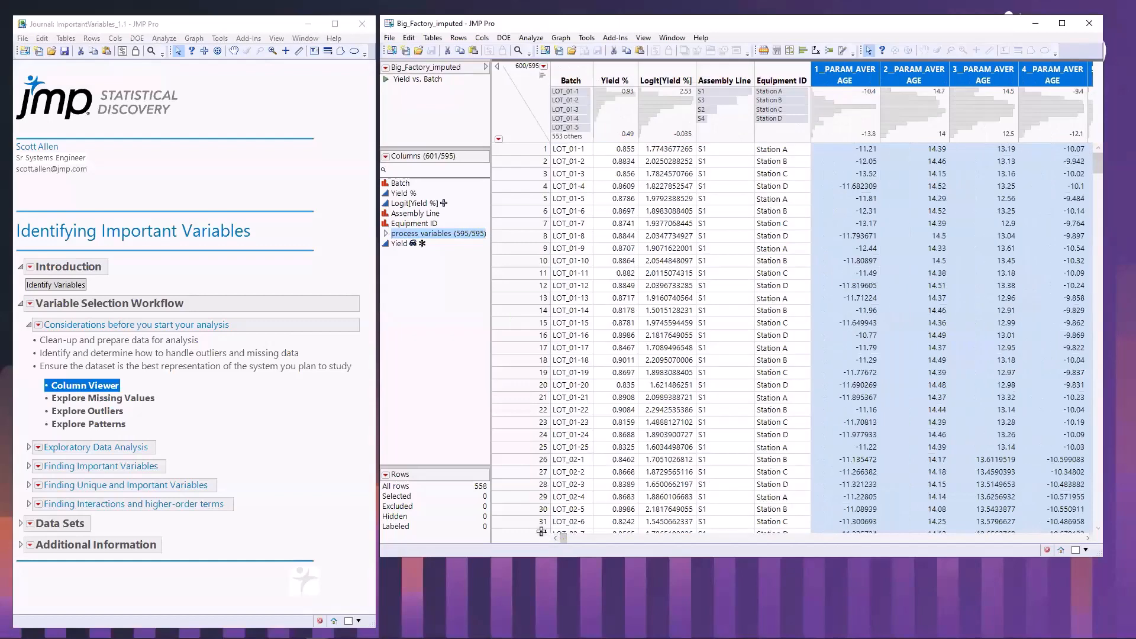
pyautogui.click(386, 234)
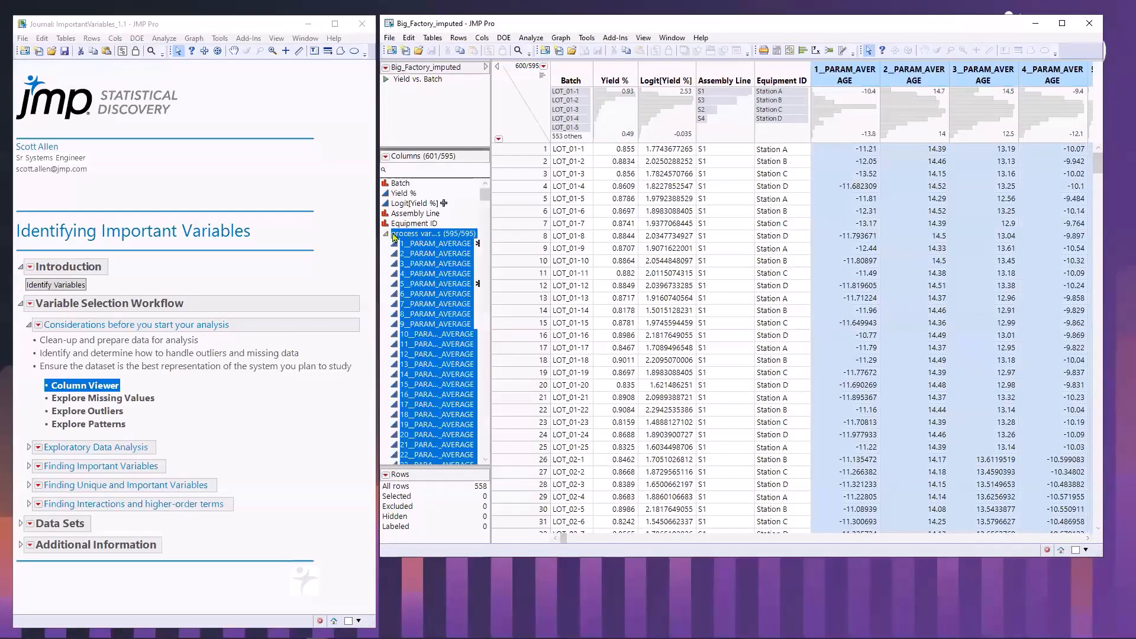
pyautogui.rightClick(403, 234)
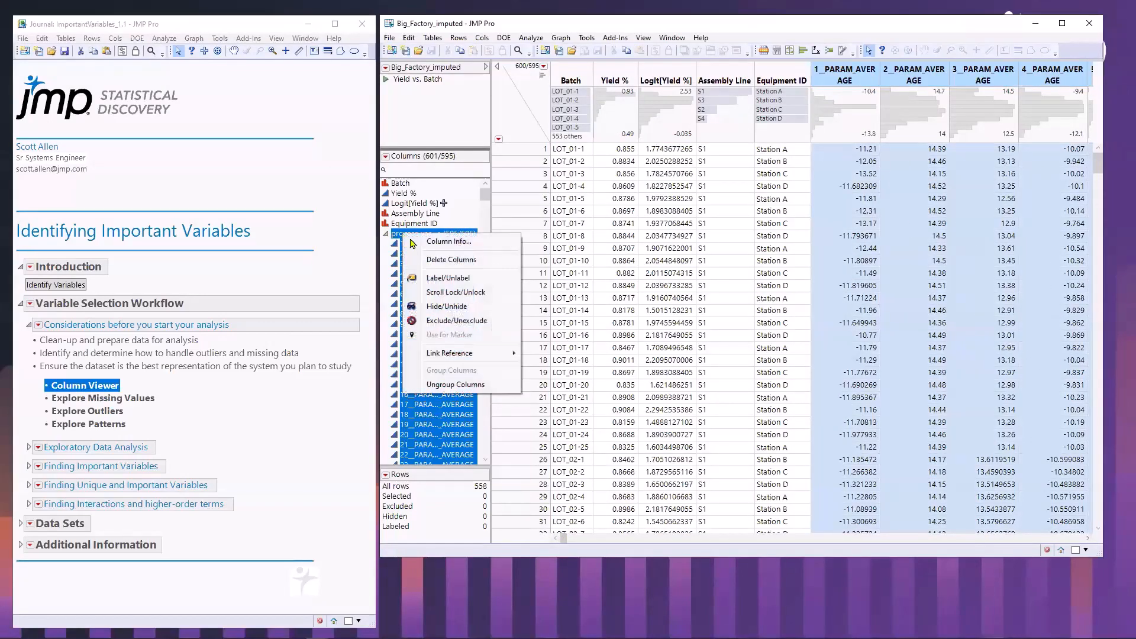
pyautogui.click(444, 386)
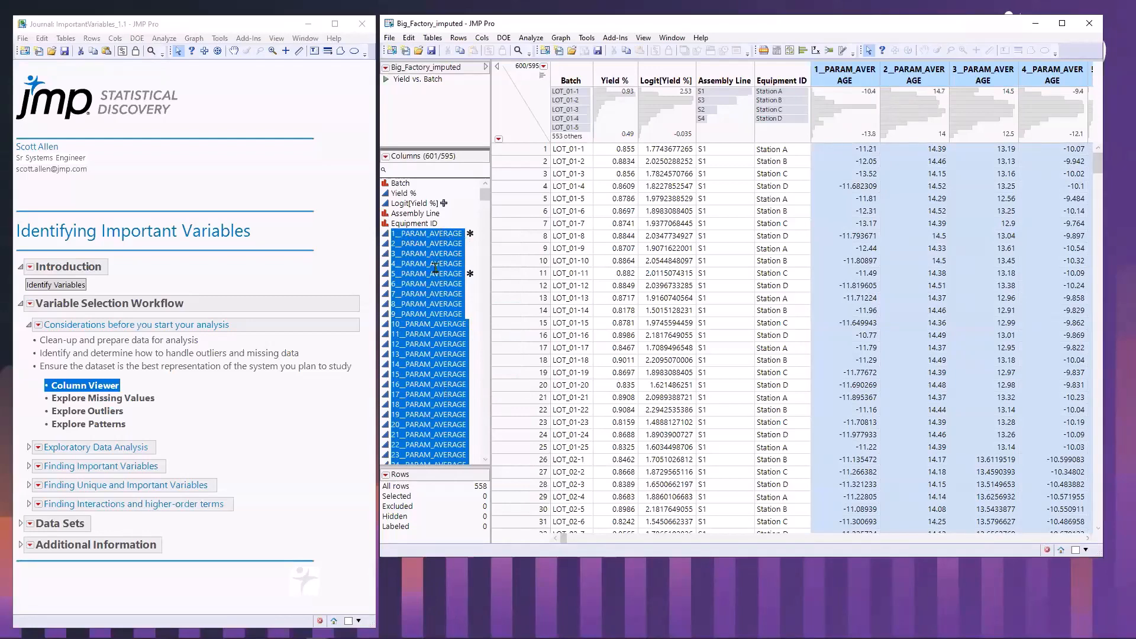
# Group all columns from 1__PARAM_AVERAGE through 606__PARAM_AVERAGE into a single column group
pyautogui.click(421, 234)
pyautogui.moveTo(485, 198); pyautogui.dragTo(482, 457)
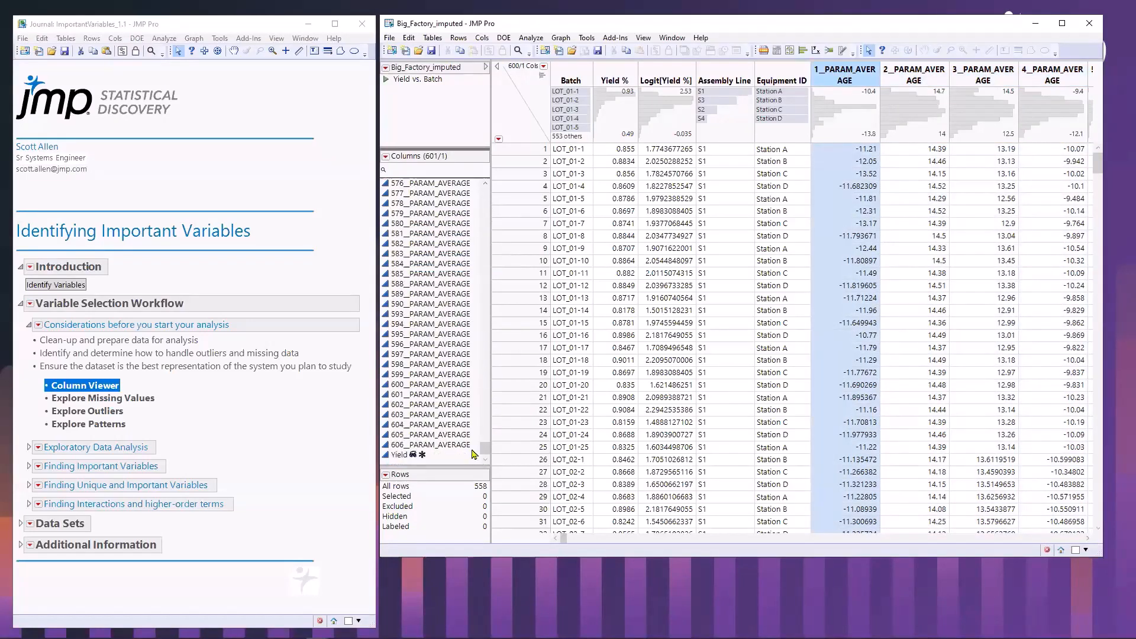
pyautogui.keyDown('shift'); pyautogui.click(426, 445); pyautogui.keyUp('shift')
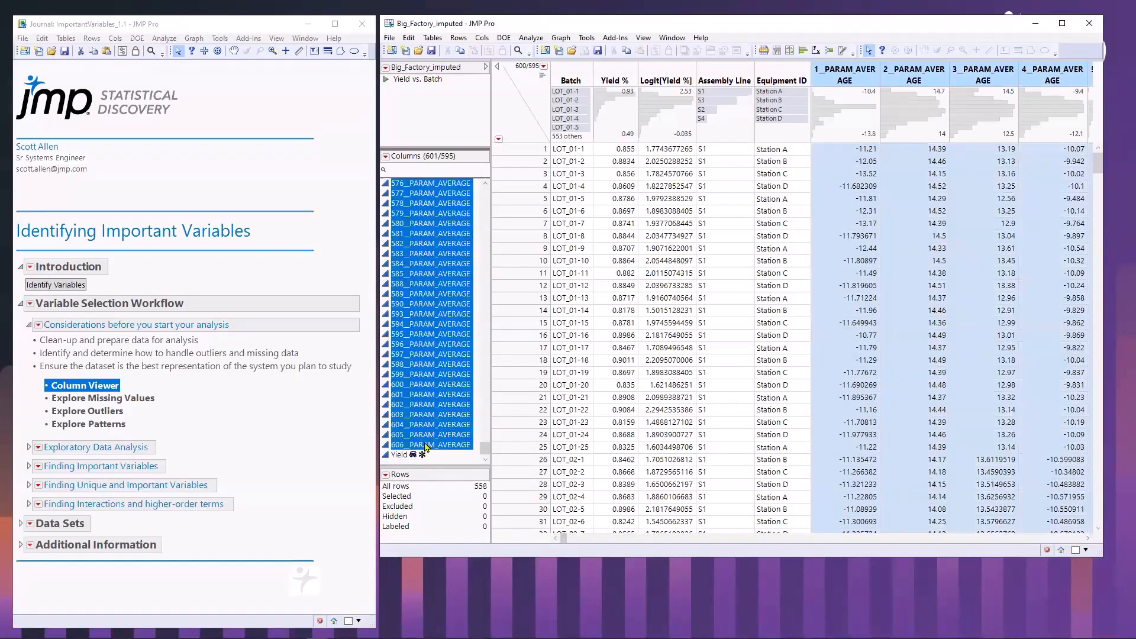
pyautogui.rightClick(430, 349)
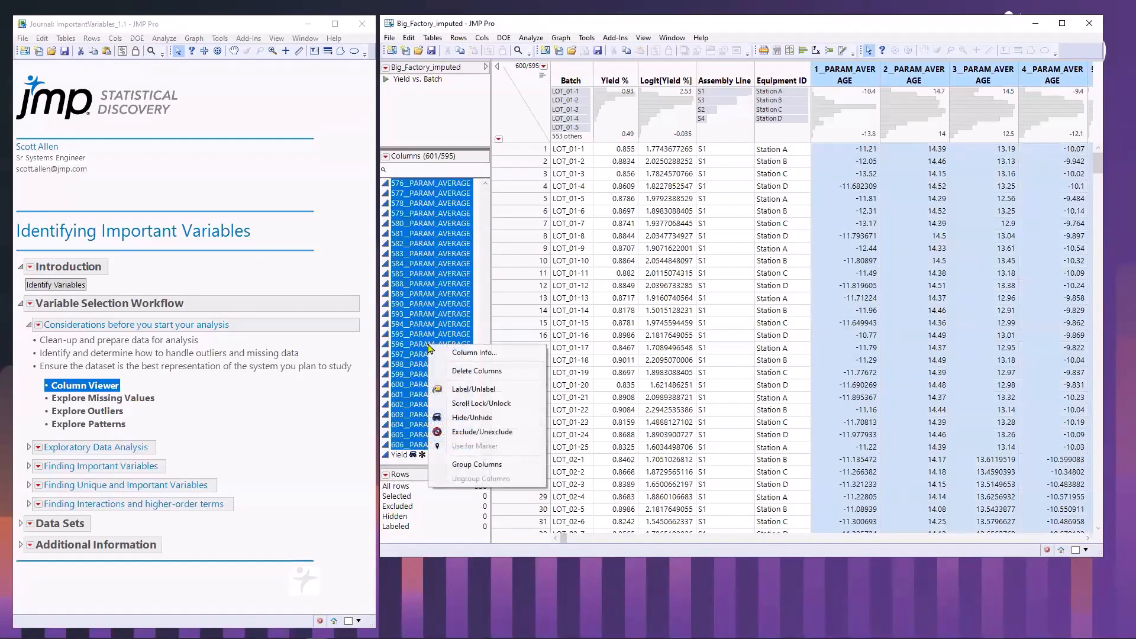
pyautogui.click(477, 465)
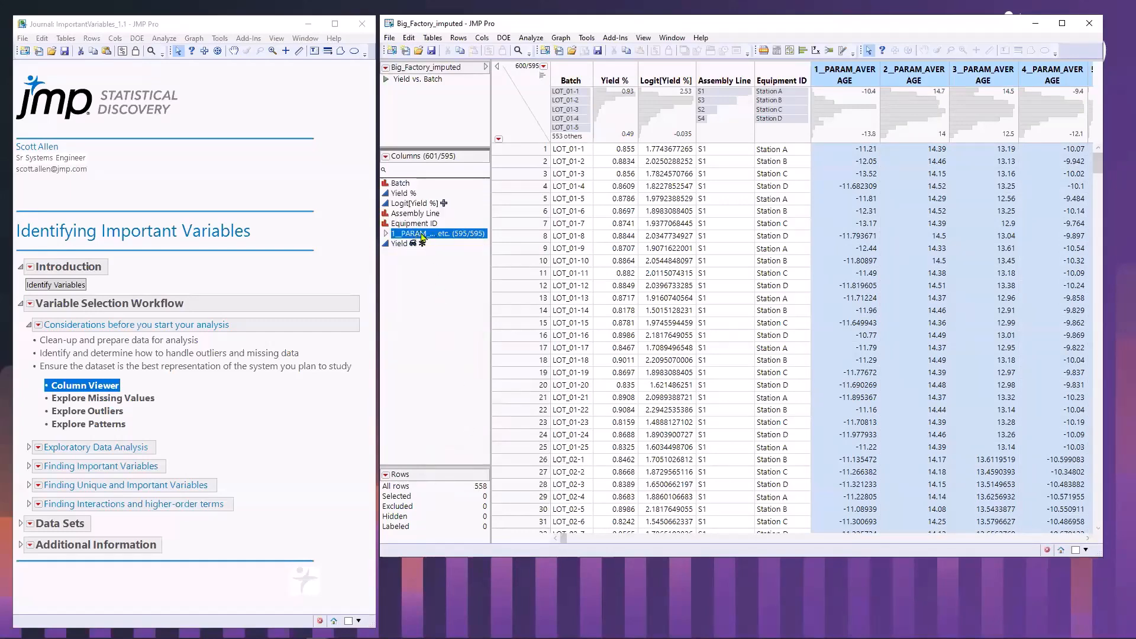
# Check which table columns the new parameter group covers by selecting it, and clear the column selection
pyautogui.click(402, 244)
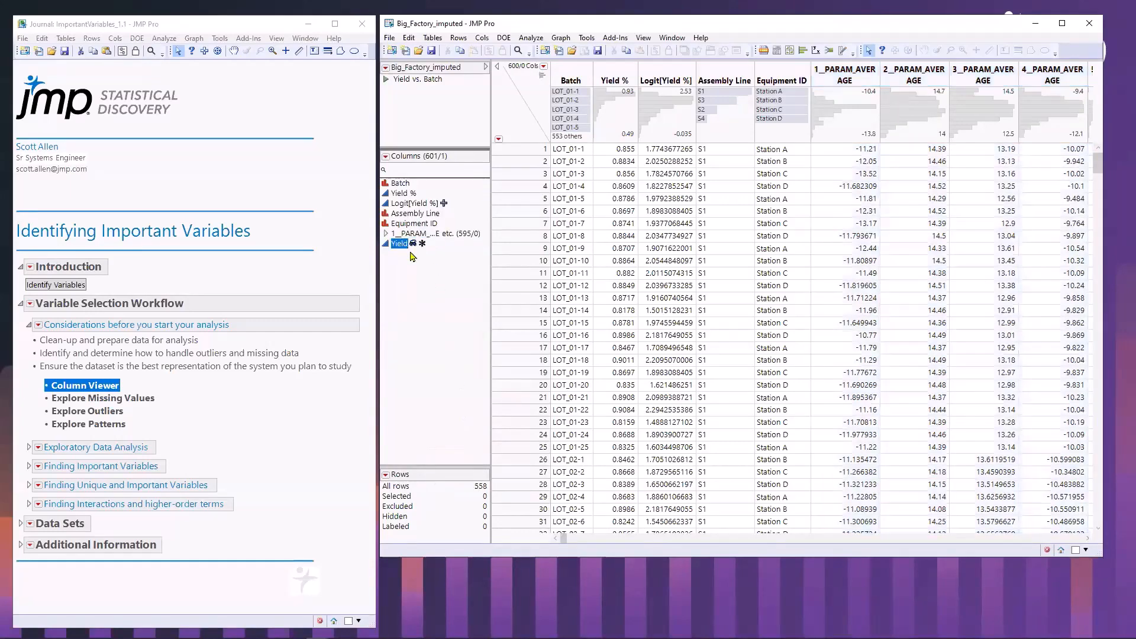
pyautogui.click(421, 233)
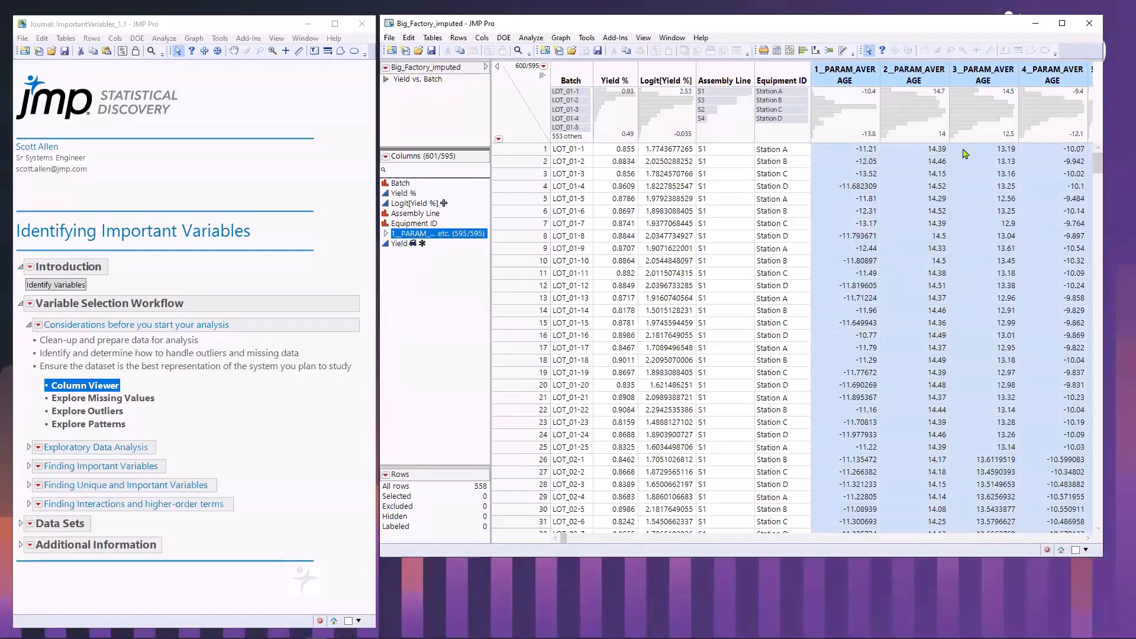
pyautogui.moveTo(567, 538)
pyautogui.mouseDown()
pyautogui.moveTo(637, 545)
pyautogui.moveTo(562, 542)
pyautogui.mouseUp()
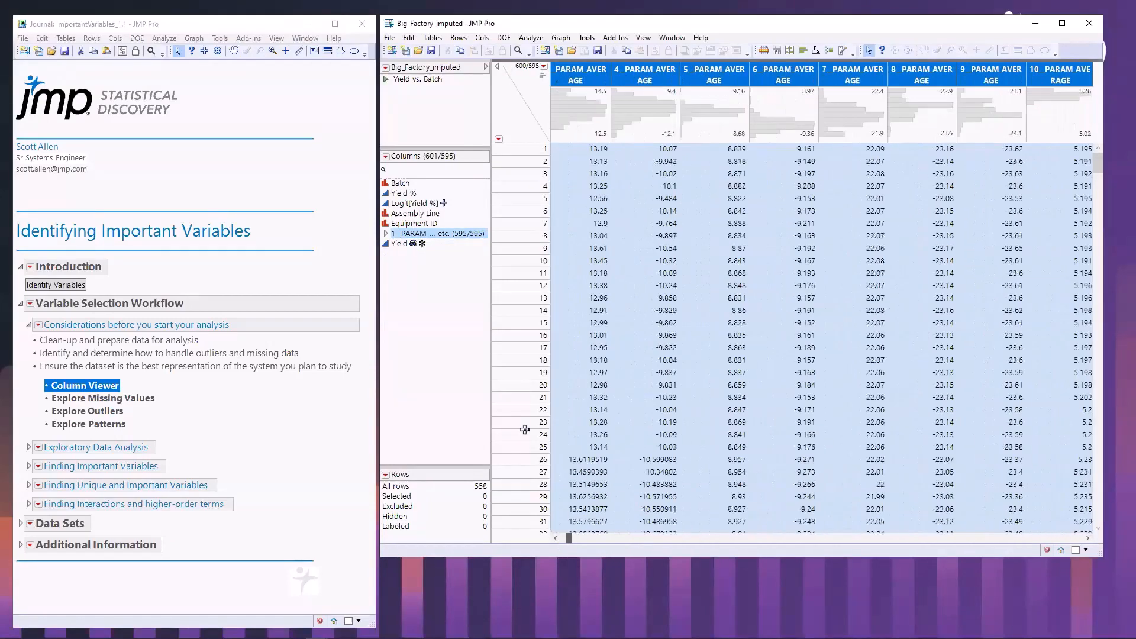
pyautogui.click(427, 236)
pyautogui.click(428, 258)
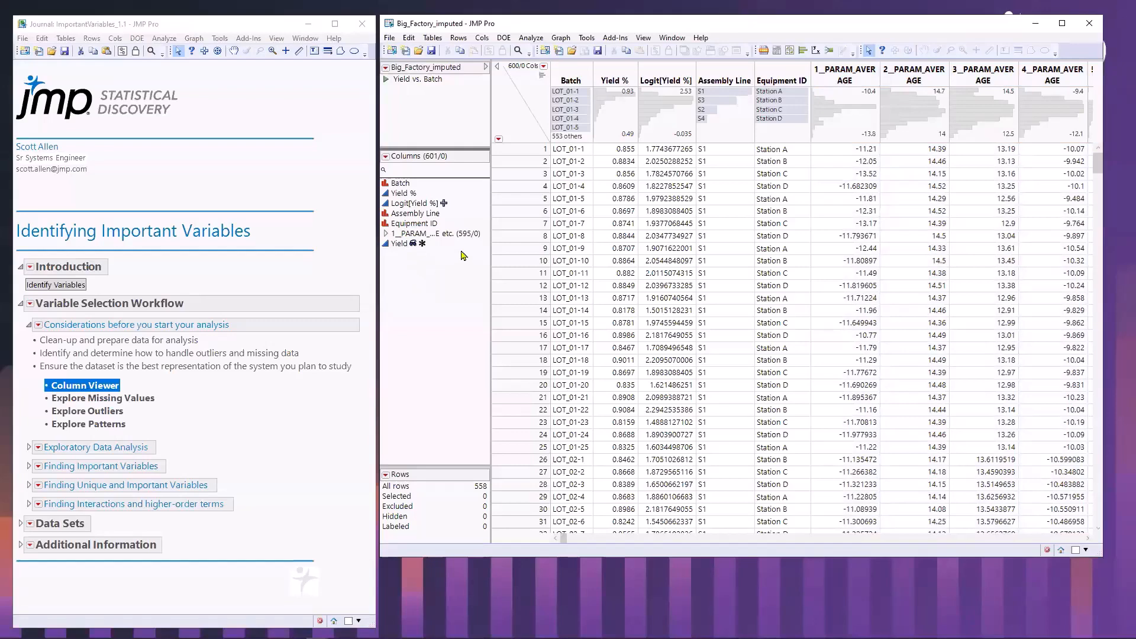
# Show summary statistics for all columns from Batch to Yield in the Columns Viewer and clear the column selection
pyautogui.click(482, 39)
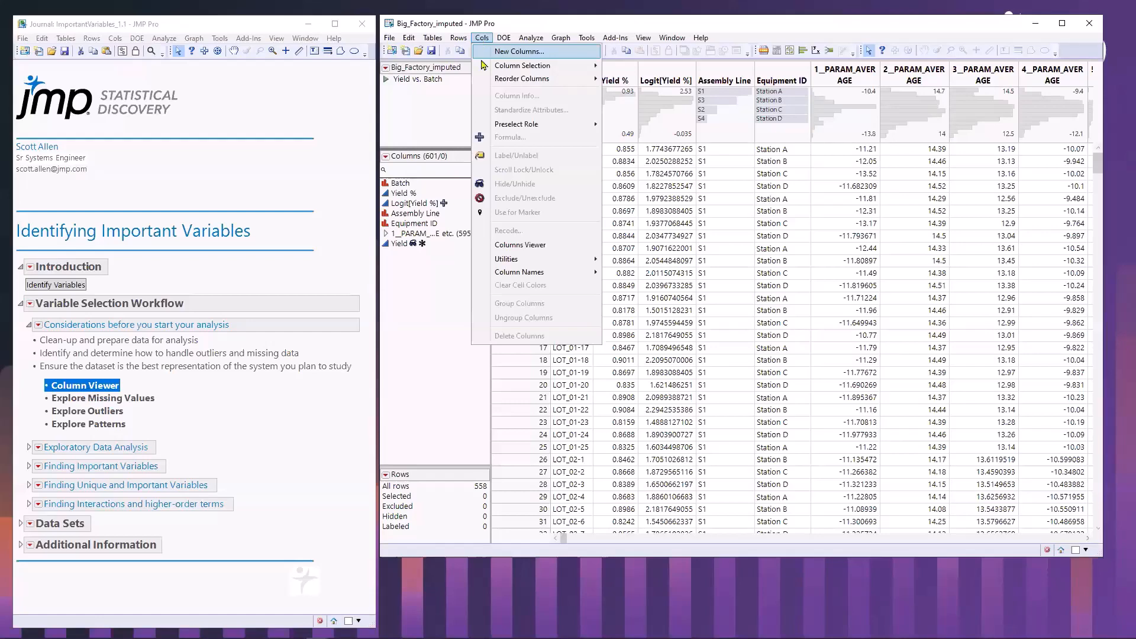
pyautogui.click(505, 245)
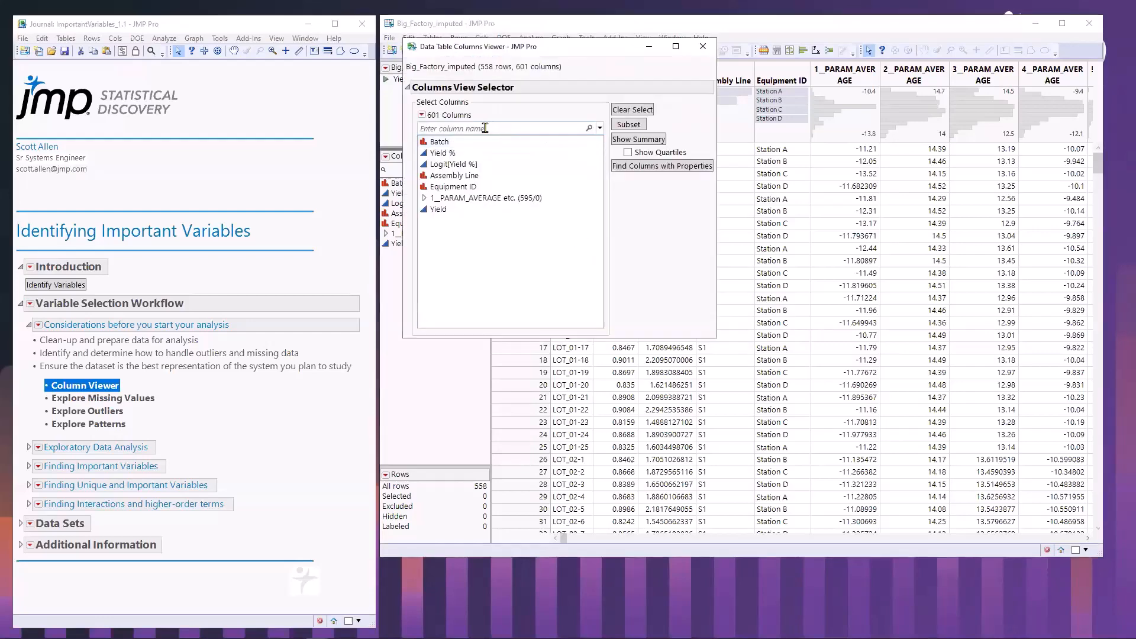
pyautogui.moveTo(438, 142); pyautogui.dragTo(441, 212)
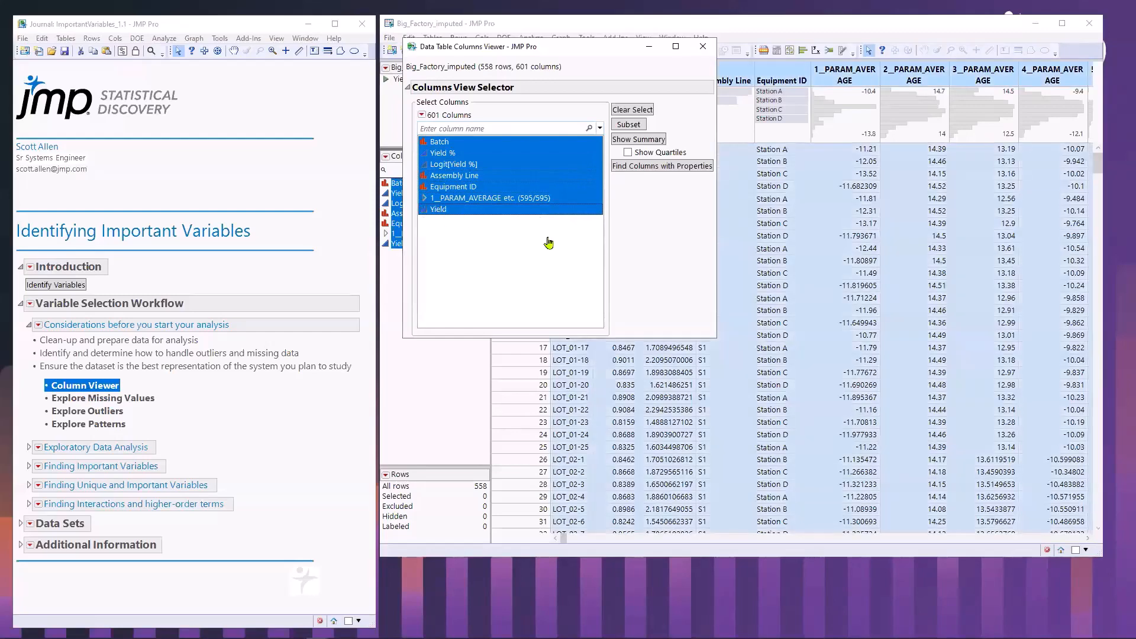
pyautogui.click(636, 141)
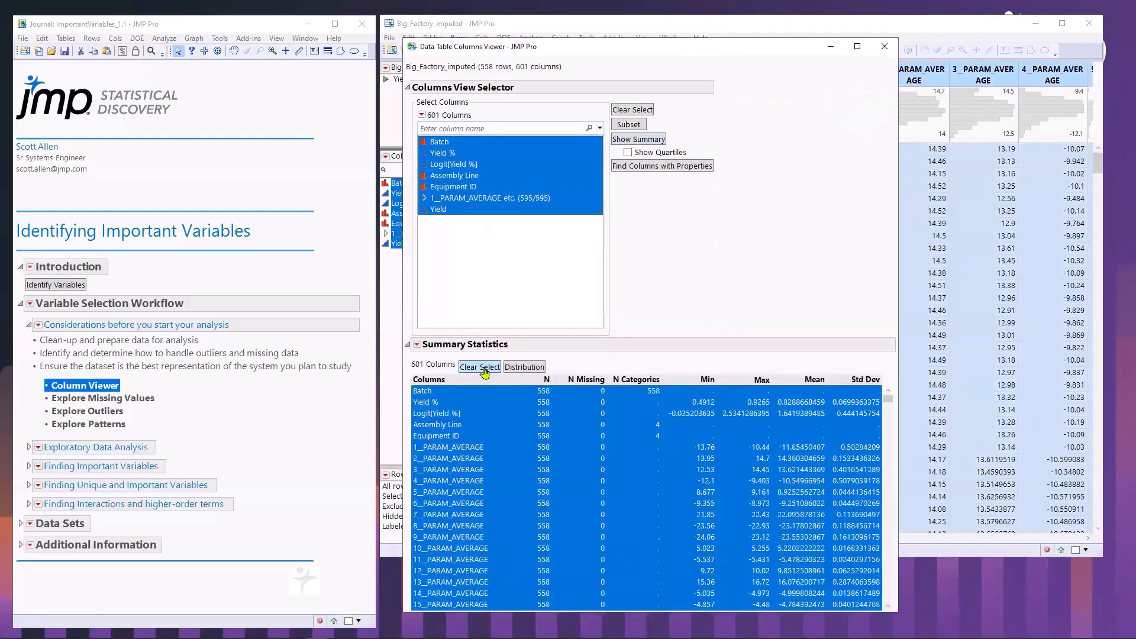
pyautogui.click(485, 368)
# Examine the N Categories values, the Equipment ID row, and the Min, Max, Mean and Std Dev of 1__PARAM_AVERAGE
pyautogui.moveTo(726, 365)
pyautogui.mouseDown()
pyautogui.moveTo(426, 368)
pyautogui.moveTo(508, 405)
pyautogui.moveTo(858, 391)
pyautogui.moveTo(790, 363)
pyautogui.moveTo(568, 384)
pyautogui.moveTo(642, 389)
pyautogui.moveTo(674, 368)
pyautogui.moveTo(663, 446)
pyautogui.moveTo(657, 382)
pyautogui.mouseUp()
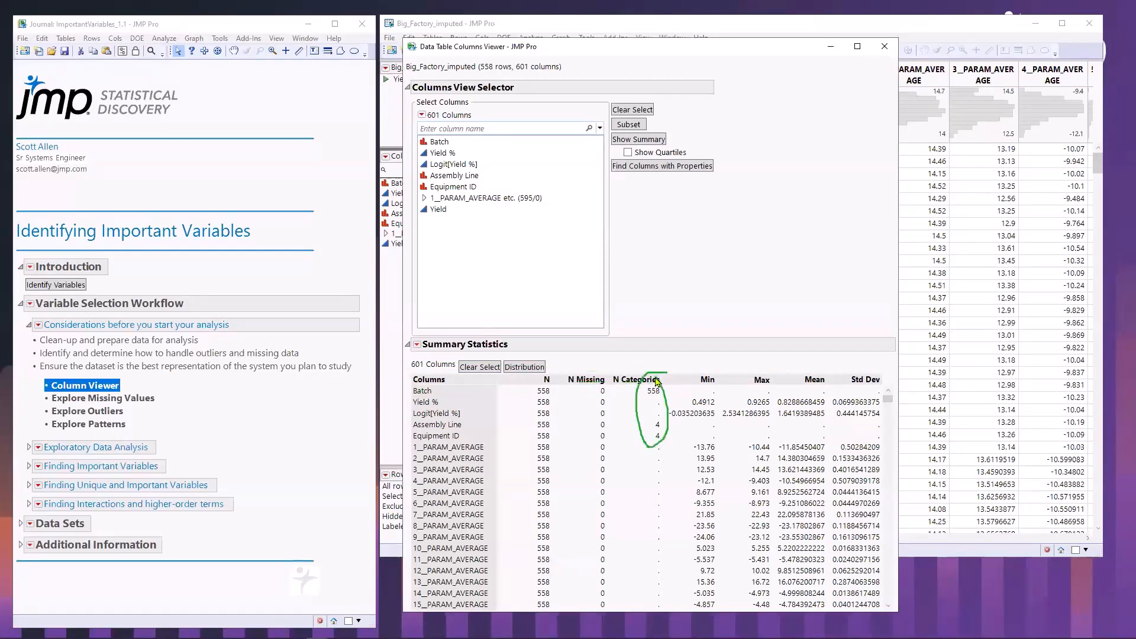
pyautogui.click(439, 436)
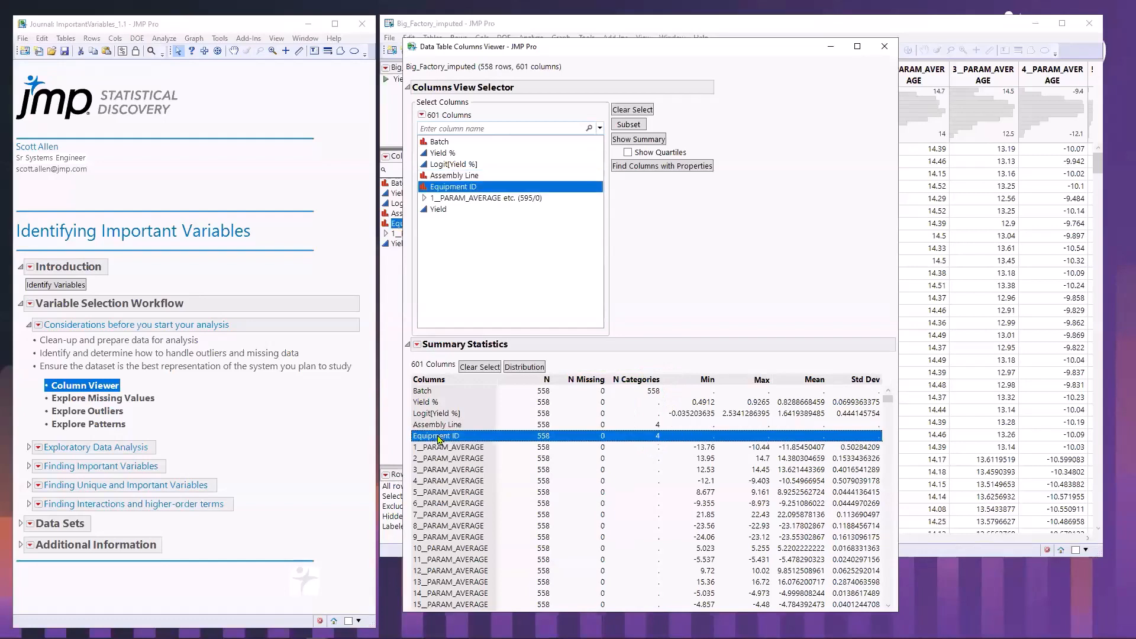
pyautogui.click(439, 450)
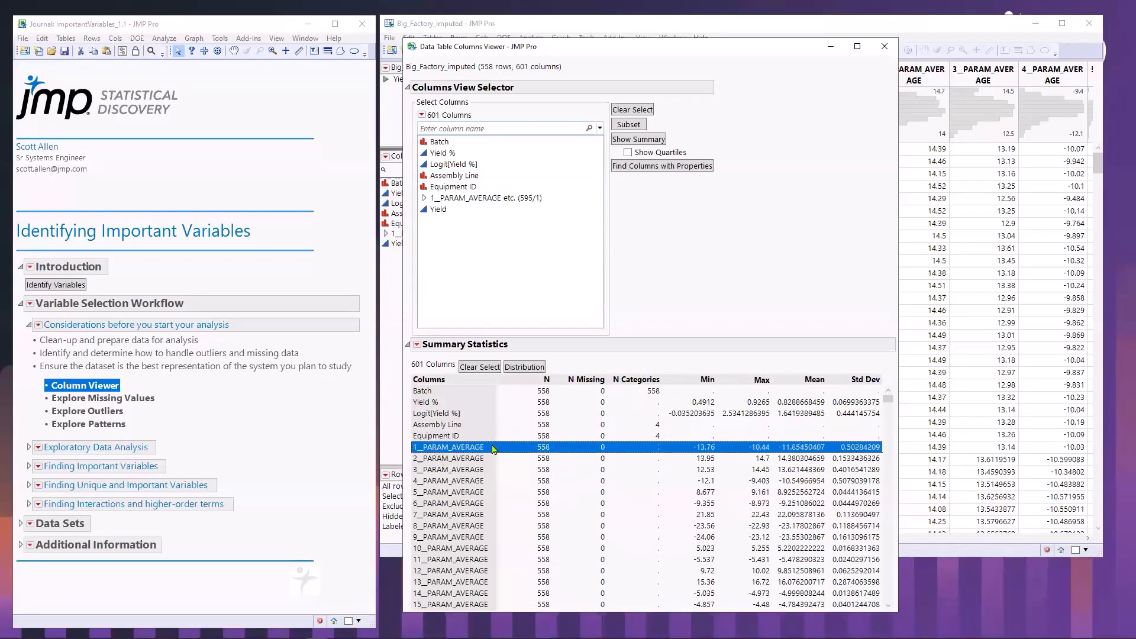
pyautogui.moveTo(695, 368)
pyautogui.mouseDown()
pyautogui.moveTo(713, 388)
pyautogui.moveTo(883, 384)
pyautogui.mouseUp()
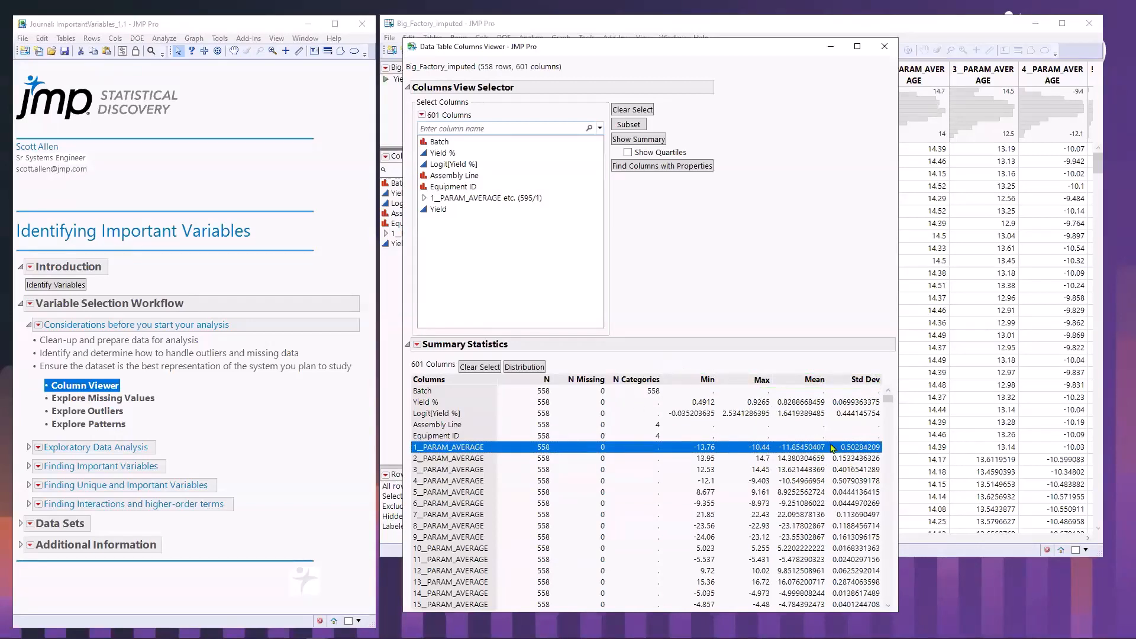
# Sort the summary statistics by Std Dev in ascending order
pyautogui.rightClick(854, 383)
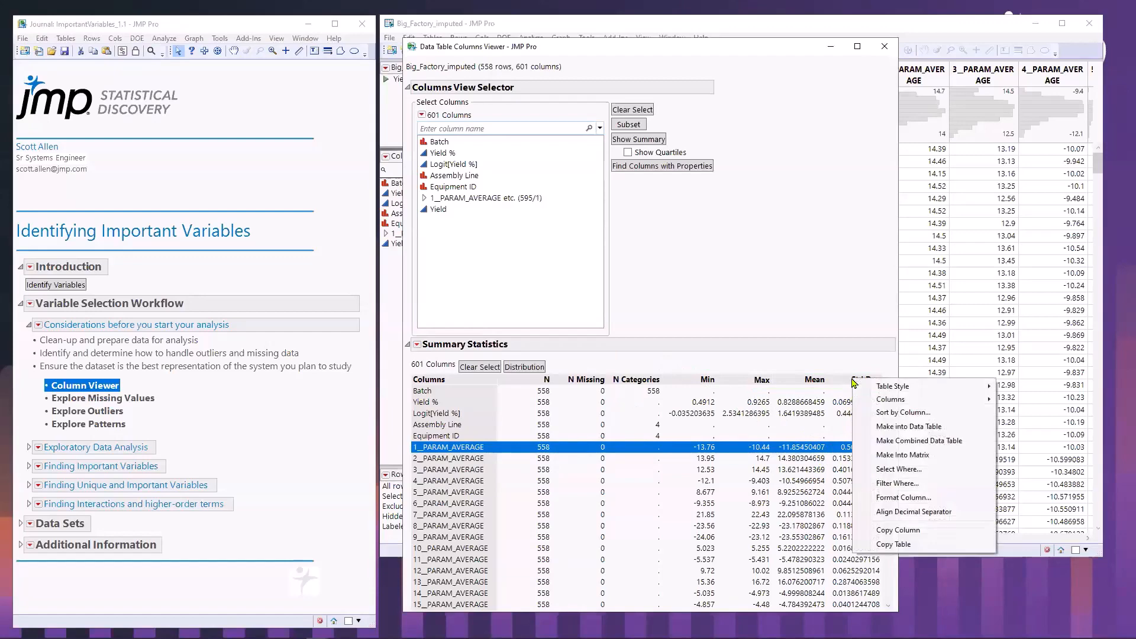
pyautogui.click(884, 414)
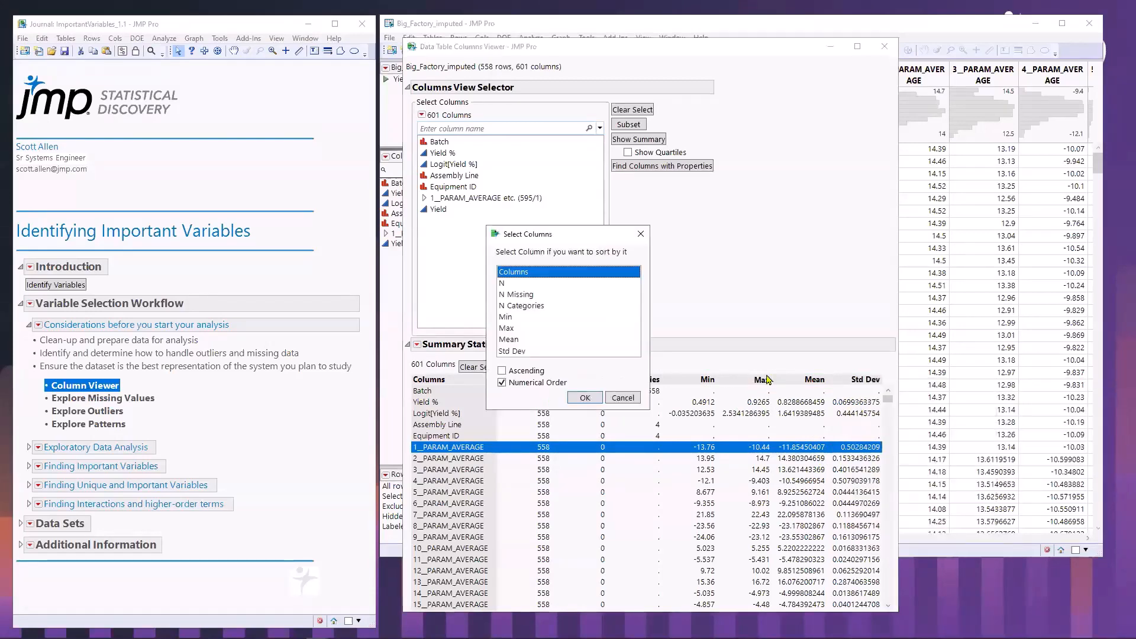
pyautogui.click(532, 352)
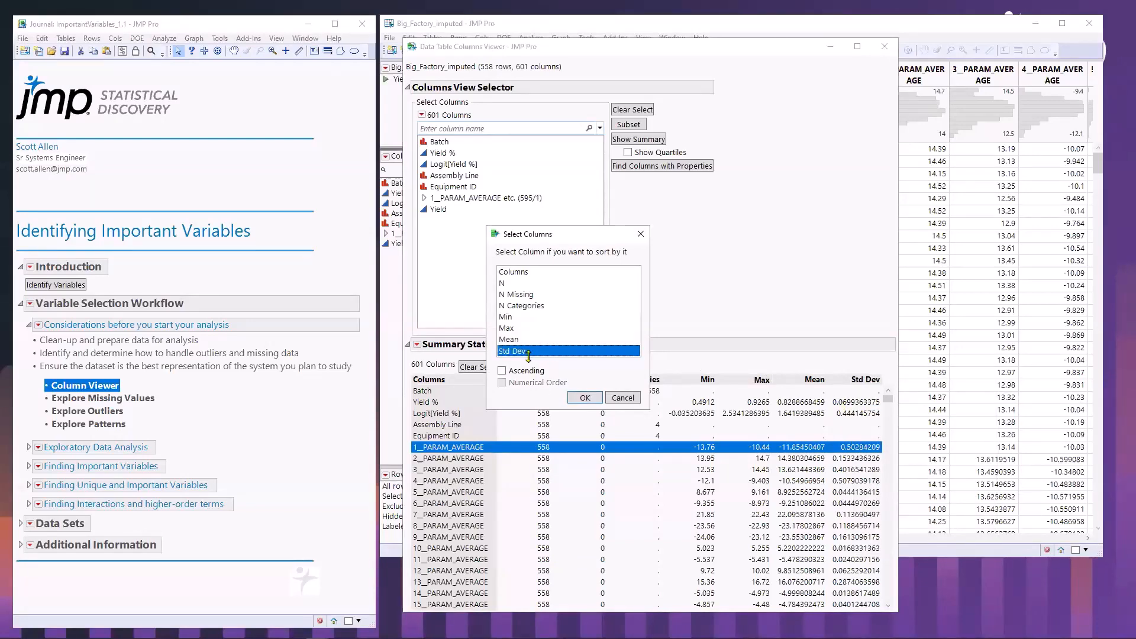
pyautogui.click(584, 400)
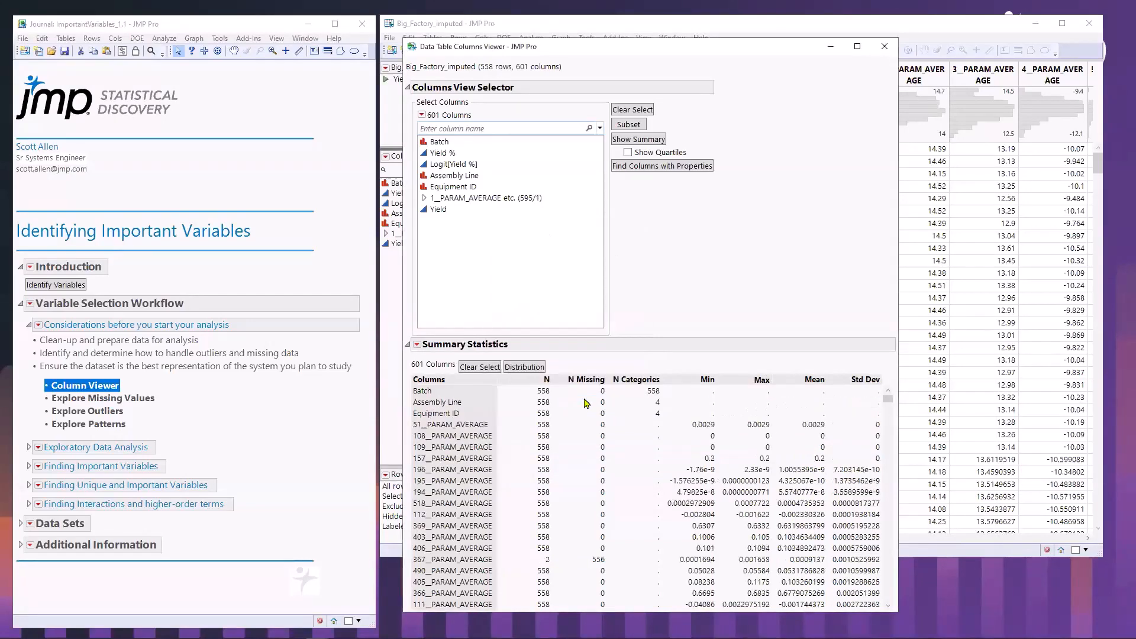
# Check the rows without a Std Dev and the zero Std Dev rows 51, 108, 109 and 157__PARAM_AVERAGE
pyautogui.moveTo(438, 393); pyautogui.dragTo(438, 417)
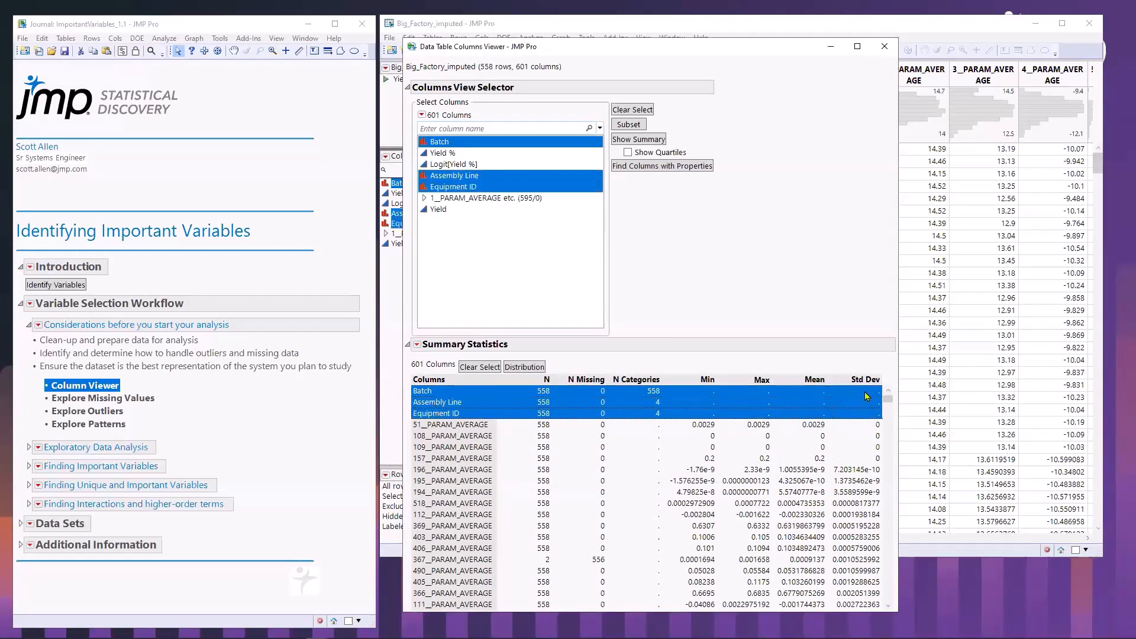
pyautogui.click(440, 425)
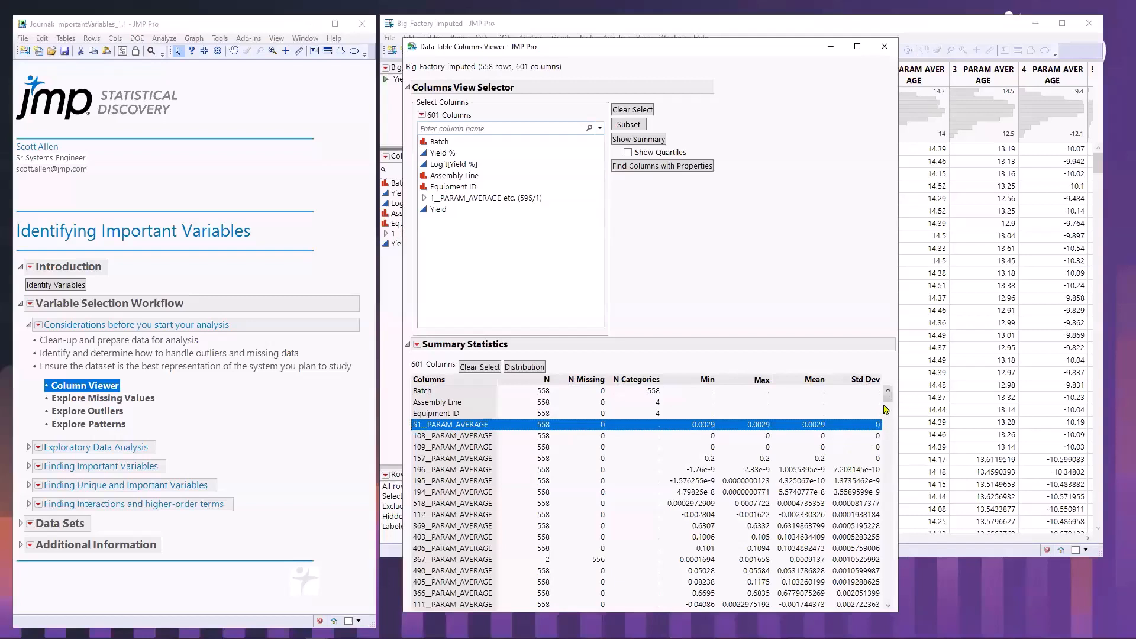
pyautogui.moveTo(465, 459); pyautogui.dragTo(466, 428)
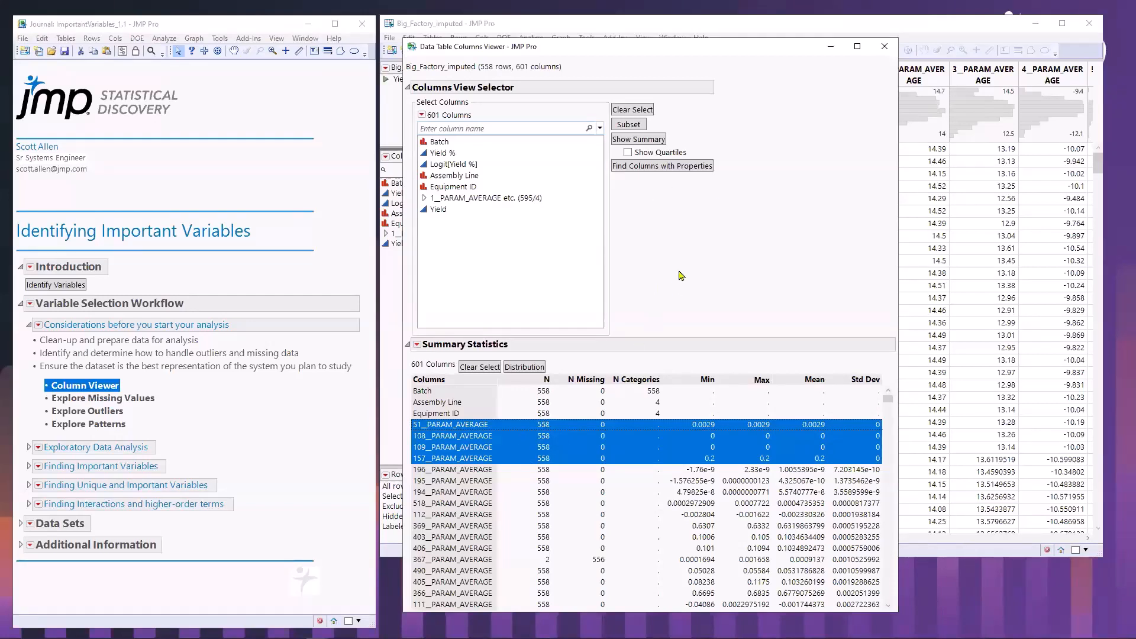
pyautogui.moveTo(617, 44); pyautogui.dragTo(601, 26)
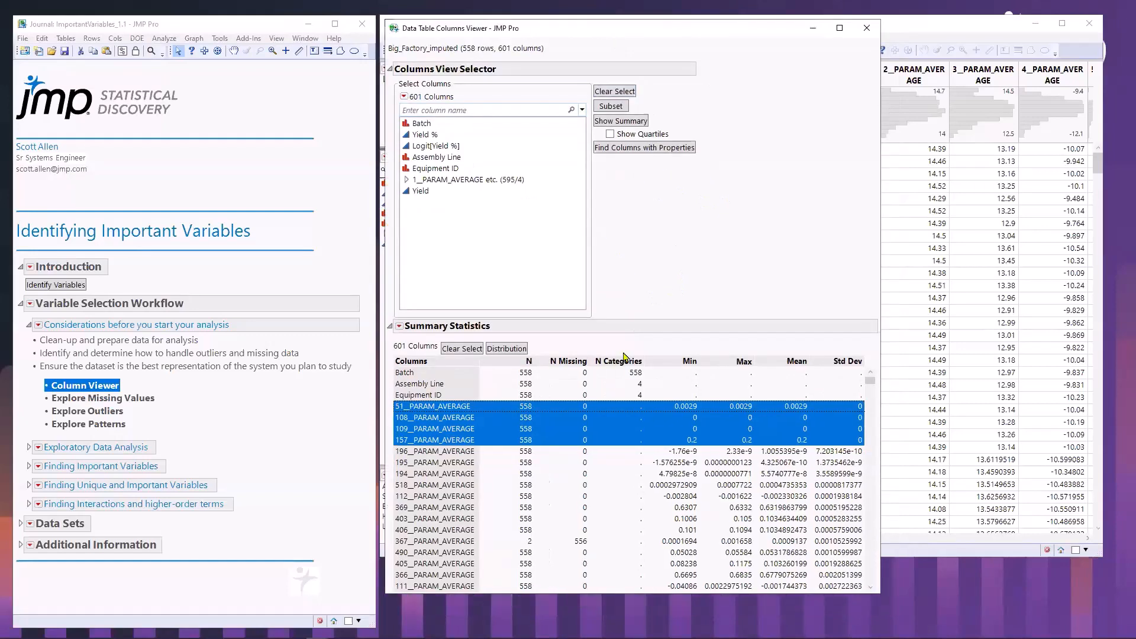
# Select the seven lowest Std Dev parameter rows in the summary: 51, 108, 109, 157, 196, 195 and 194__PARAM_AVERAGE
pyautogui.keyDown('ctrl'); pyautogui.click(446, 452); pyautogui.keyUp('ctrl')
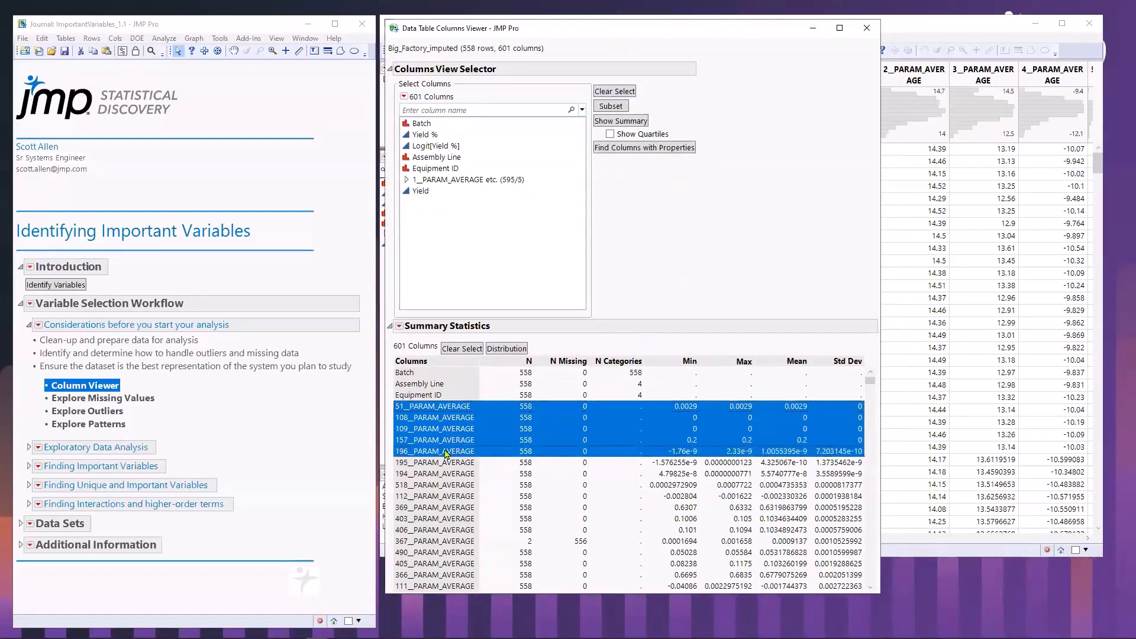
pyautogui.keyDown('ctrl'); pyautogui.click(441, 463); pyautogui.keyUp('ctrl')
pyautogui.keyDown('ctrl'); pyautogui.click(446, 475); pyautogui.keyUp('ctrl')
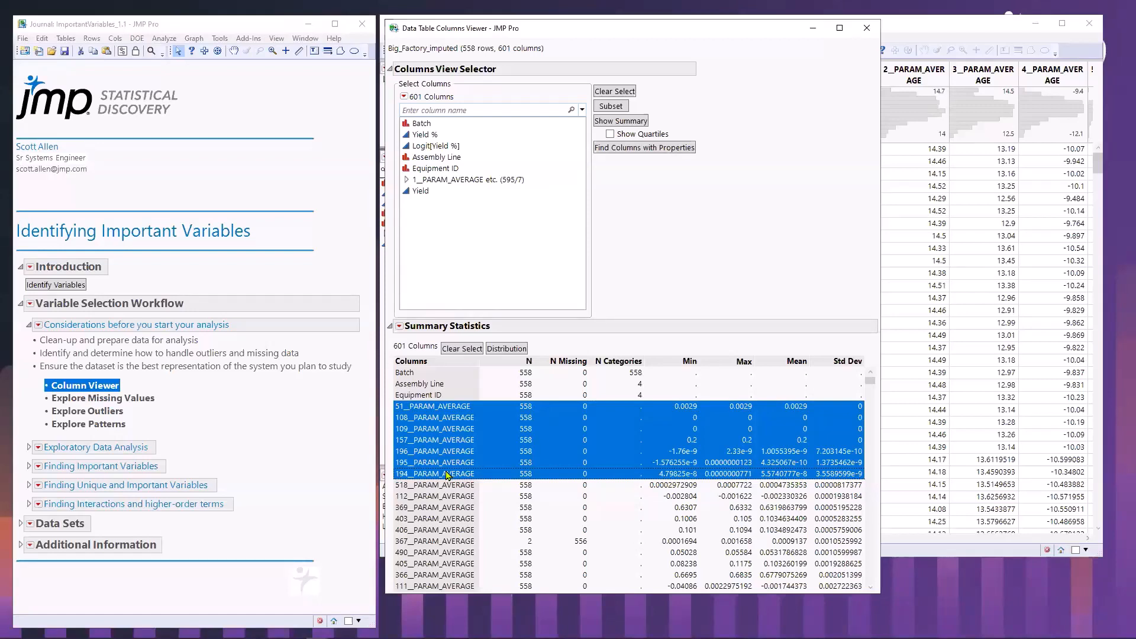
pyautogui.moveTo(562, 37); pyautogui.dragTo(705, 34)
pyautogui.click(441, 407)
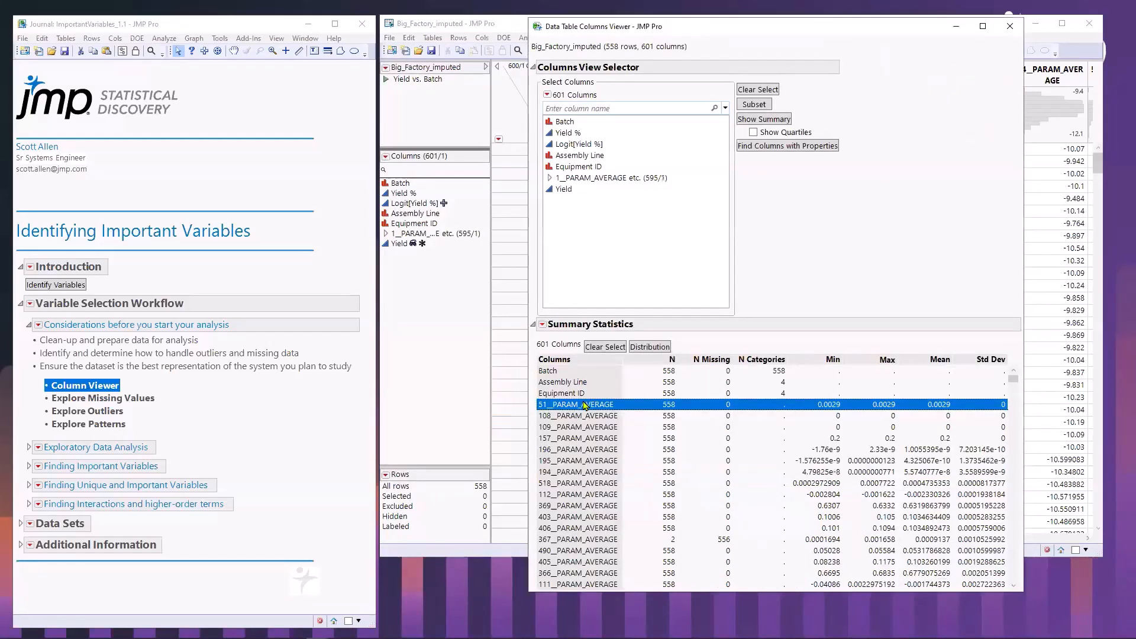
pyautogui.moveTo(589, 473); pyautogui.dragTo(585, 460)
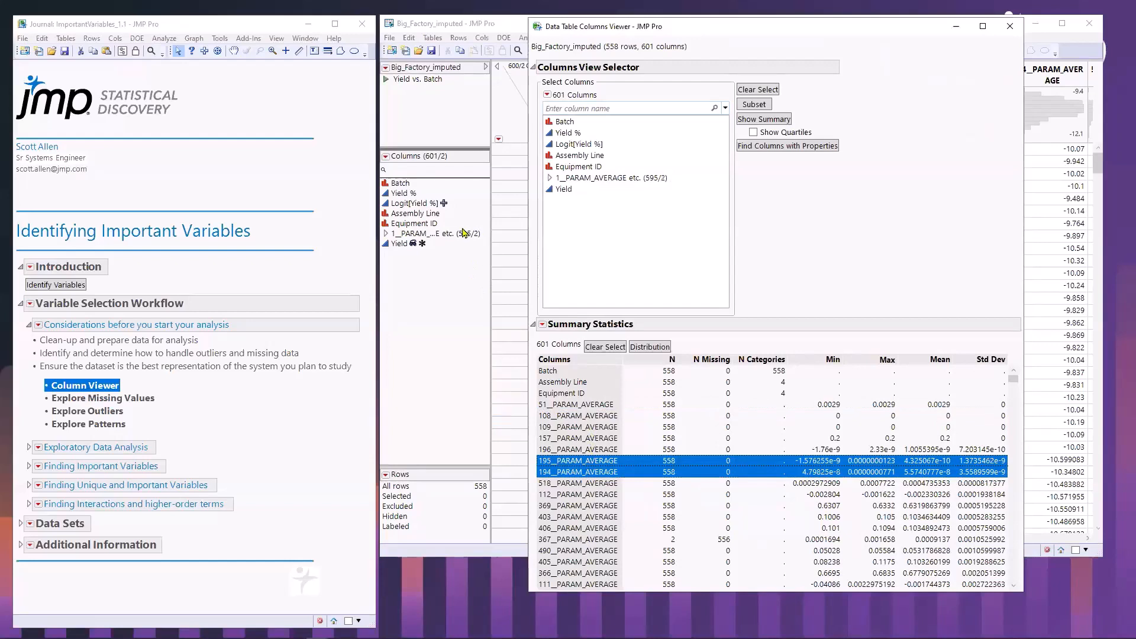
pyautogui.moveTo(593, 408); pyautogui.dragTo(588, 475)
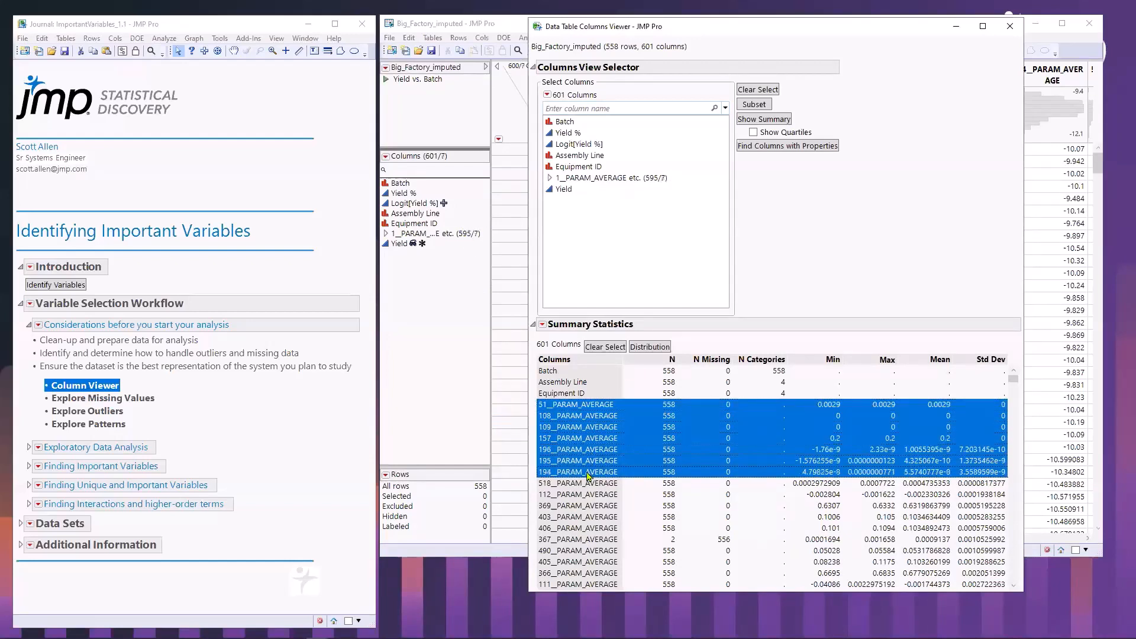
# Ungroup the seven selected low-variation columns from the 1__PARAM_AVERAGE etc. group in the data table
pyautogui.click(387, 237)
pyautogui.moveTo(485, 196); pyautogui.dragTo(484, 217)
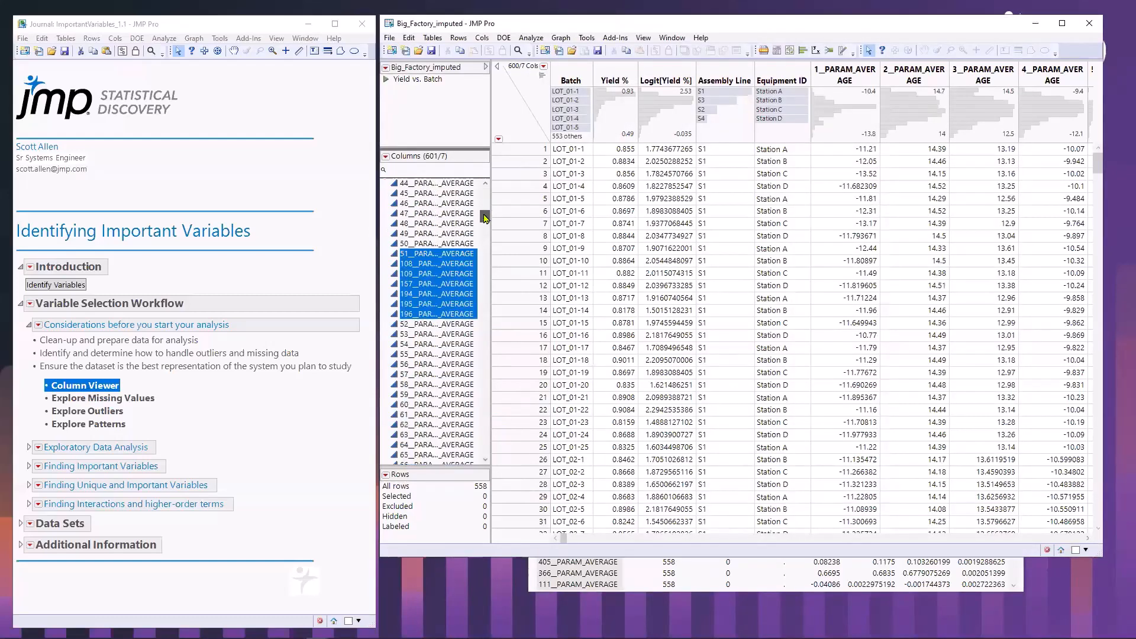
pyautogui.rightClick(443, 284)
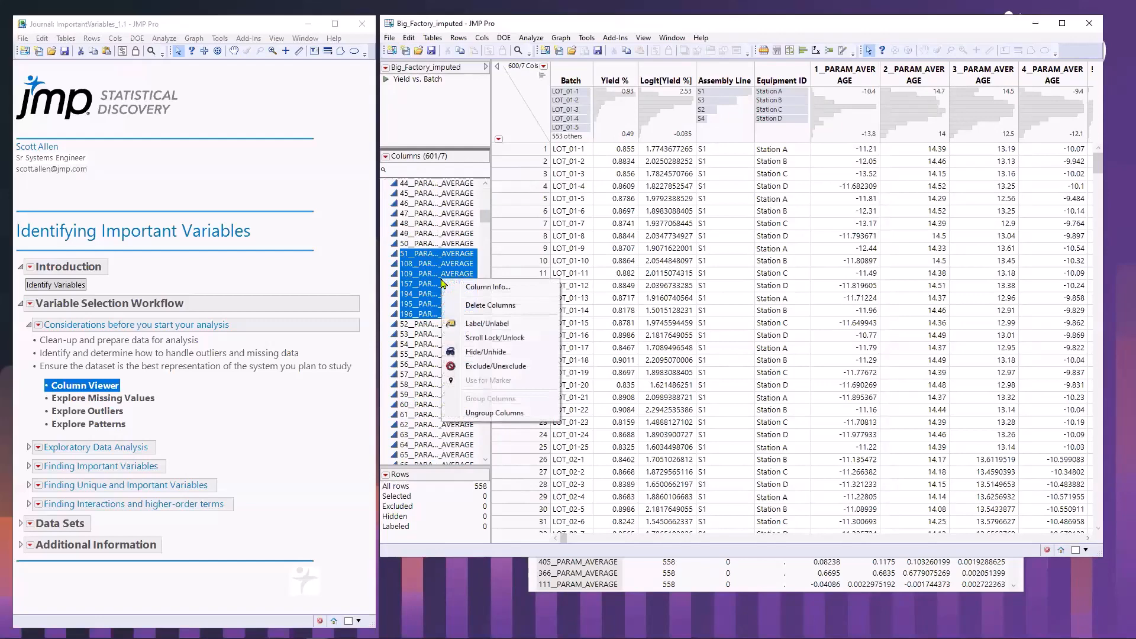
pyautogui.click(489, 417)
# Group the seven ungrouped columns, 51__PARAM_AVERAGE through 196__PARAM_AVERAGE, and name the group constants
pyautogui.moveTo(484, 218); pyautogui.dragTo(484, 452)
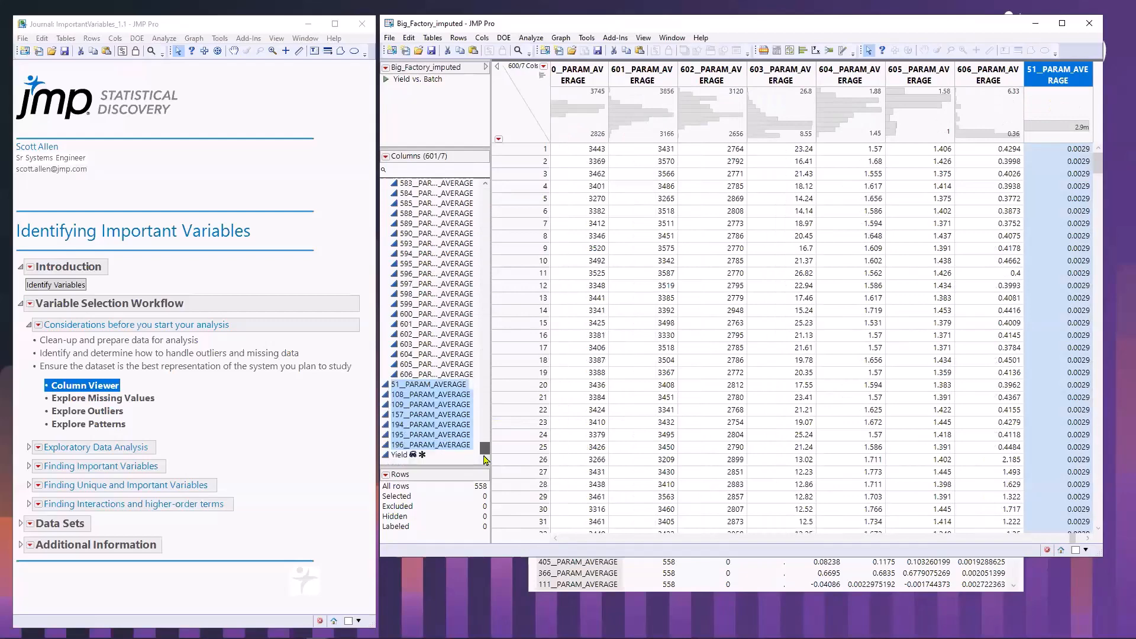
pyautogui.rightClick(407, 398)
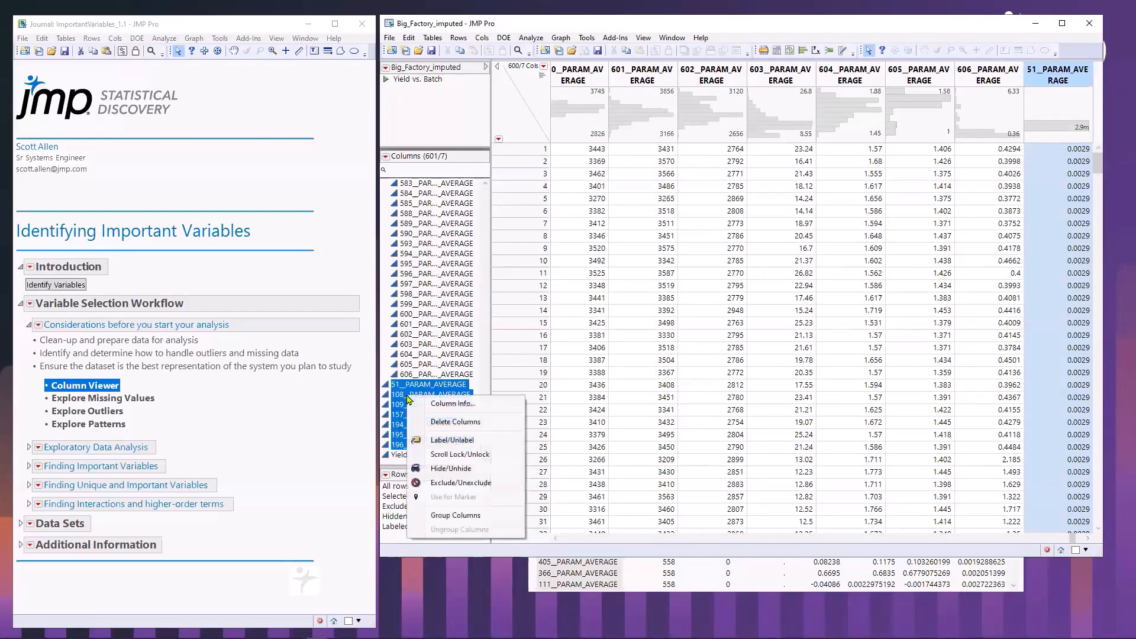
pyautogui.click(455, 519)
pyautogui.doubleClick(437, 450)
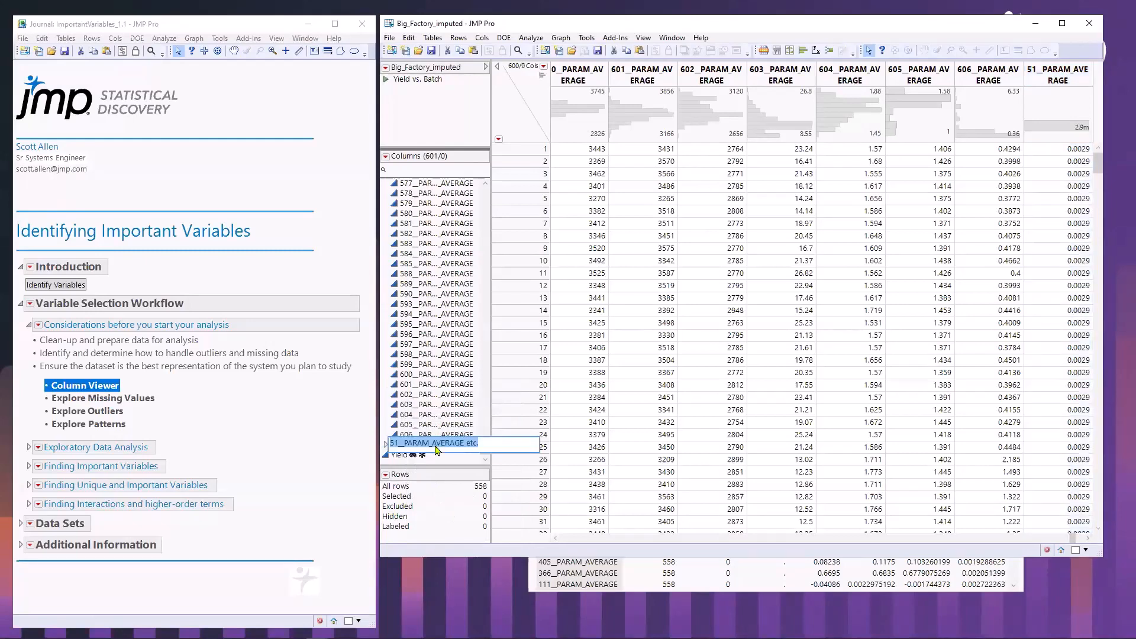
pyautogui.write('constants')
pyautogui.press('Return')
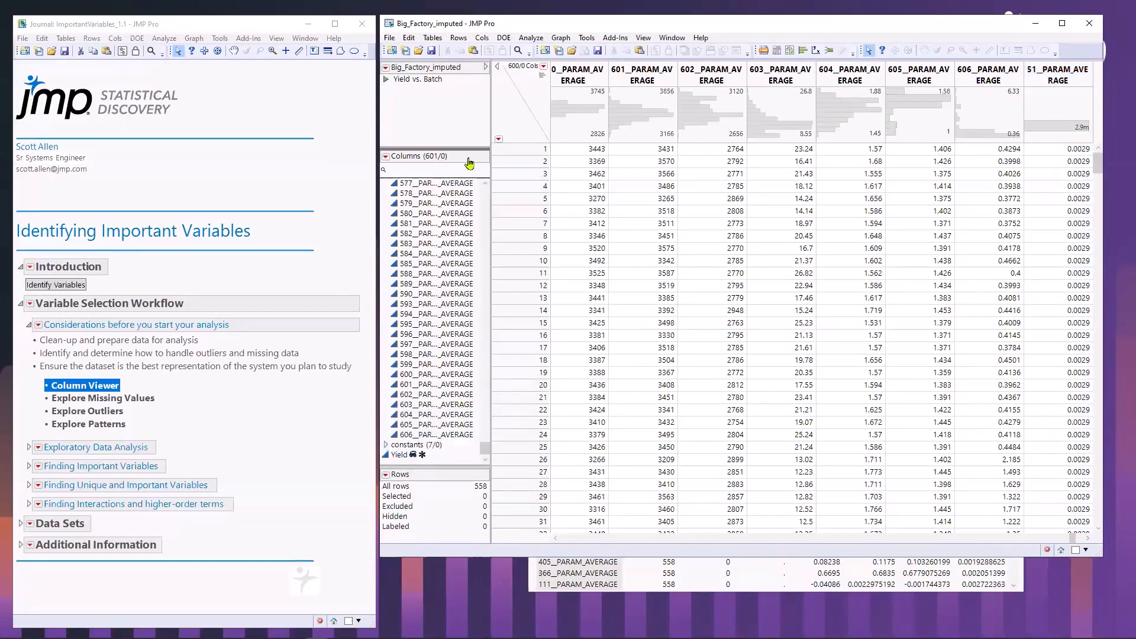
# Collapse the 1__PARAM_AVERAGE etc. group in the data table's column list
pyautogui.moveTo(484, 448); pyautogui.dragTo(488, 190)
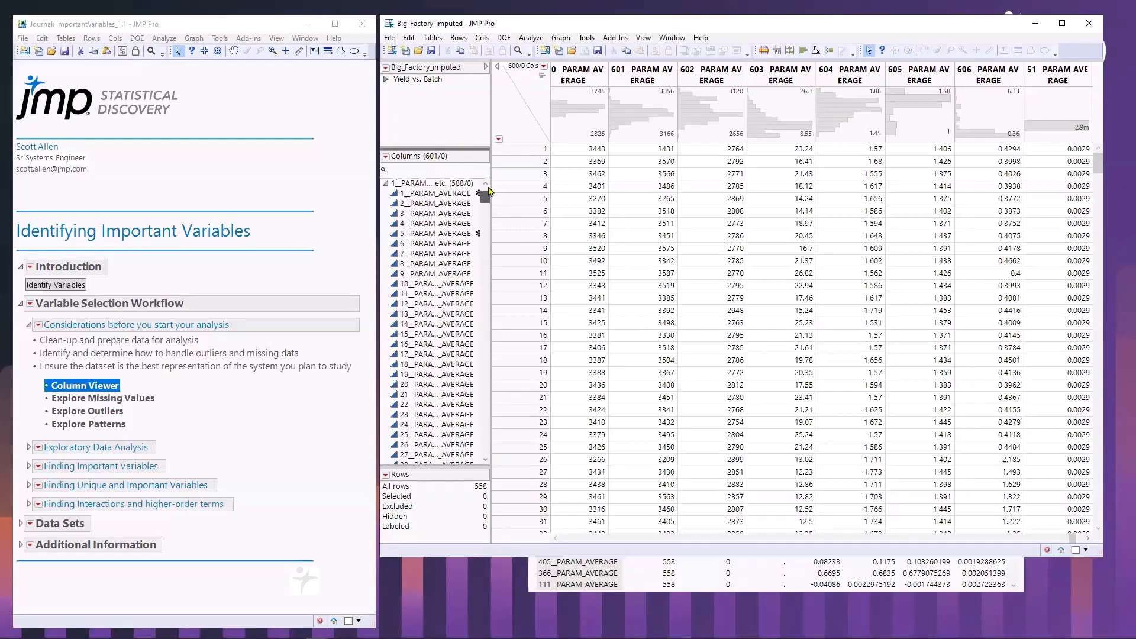
pyautogui.click(386, 183)
pyautogui.click(386, 242)
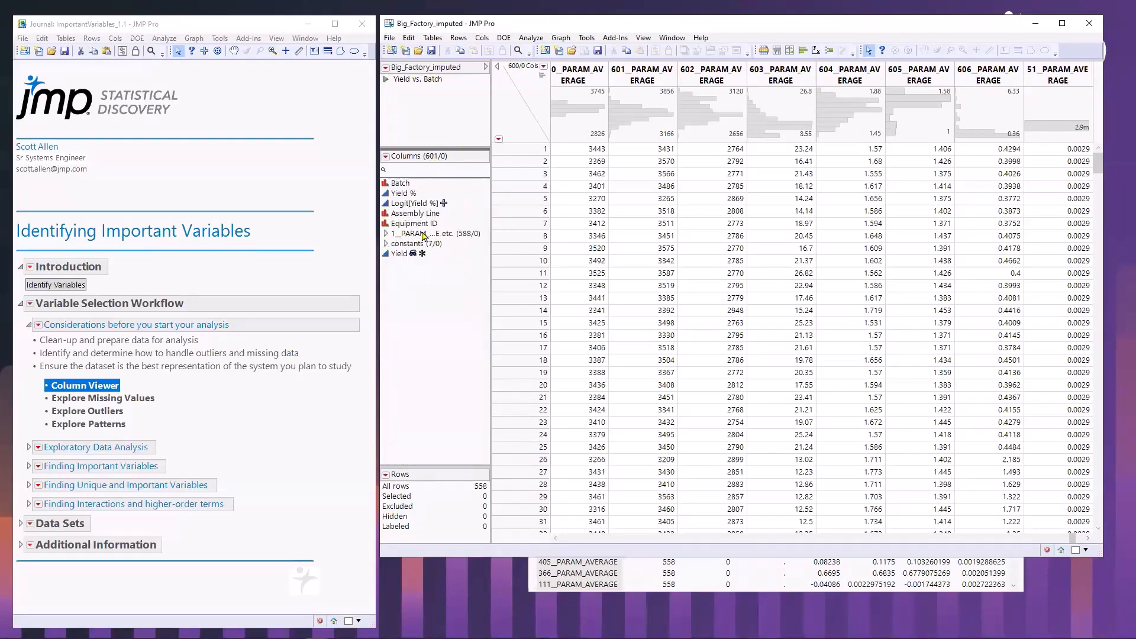
# Check which table columns the remaining parameter group covers, and select the constants group
pyautogui.click(425, 235)
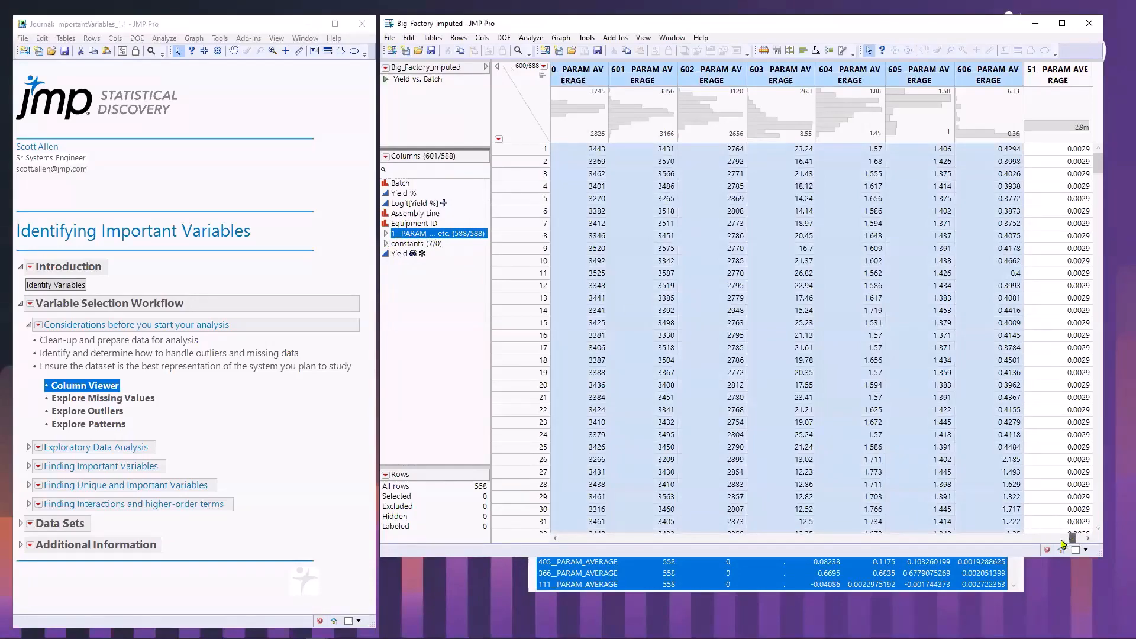
pyautogui.moveTo(1073, 539); pyautogui.dragTo(1000, 538)
pyautogui.moveTo(773, 535); pyautogui.dragTo(553, 543)
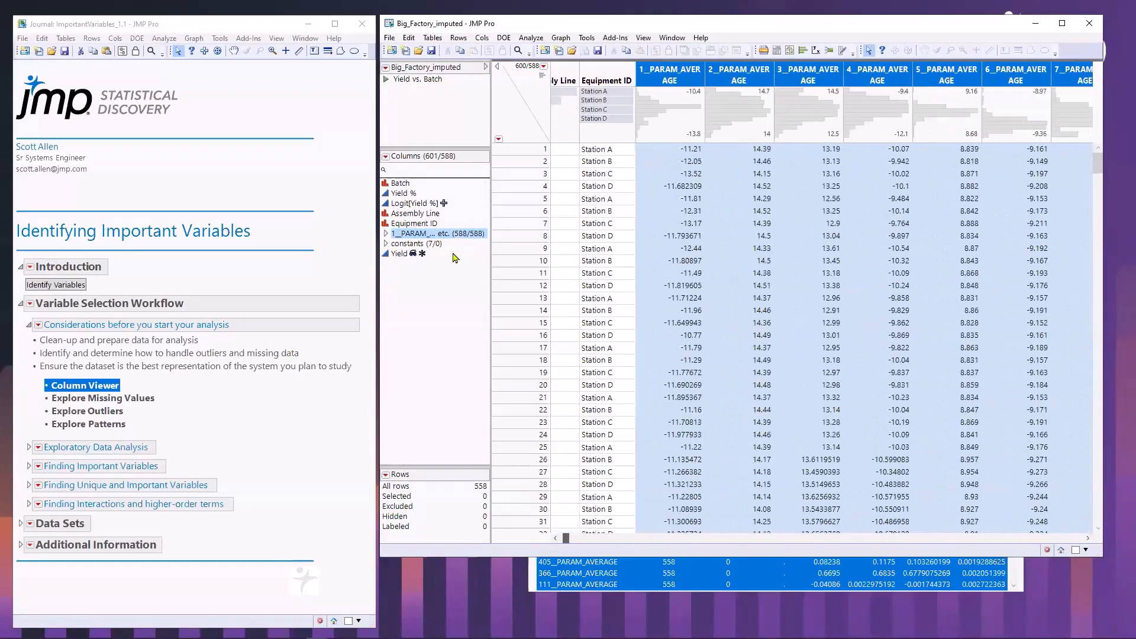
pyautogui.click(422, 244)
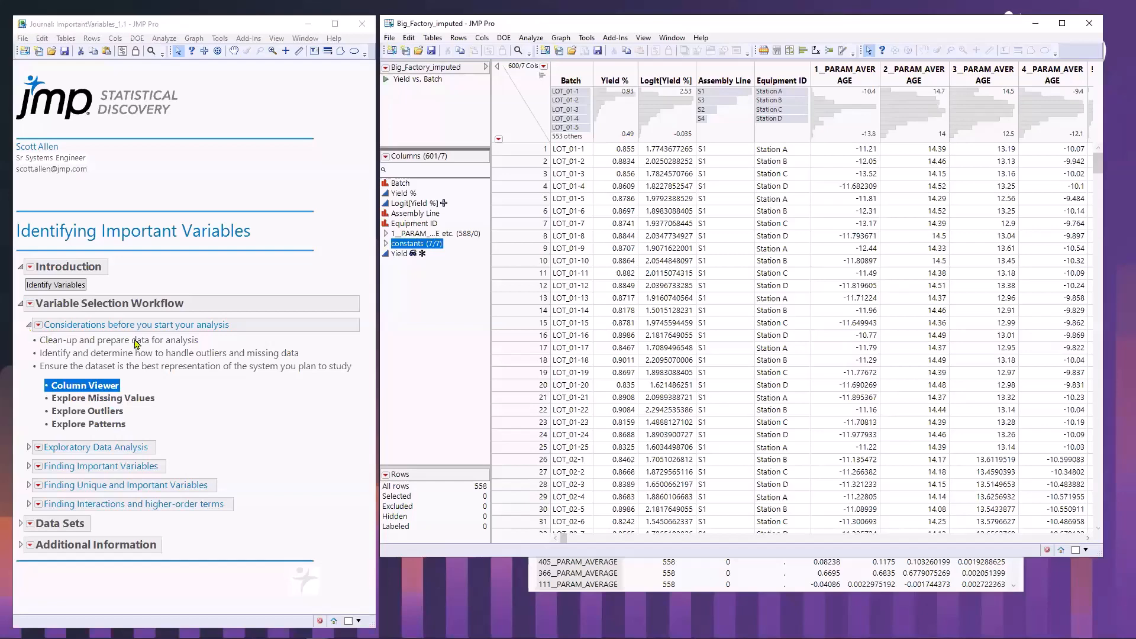
# Collapse the journal's Considerations section, expand Exploratory Data Analysis and highlight Column Headers
pyautogui.click(29, 325)
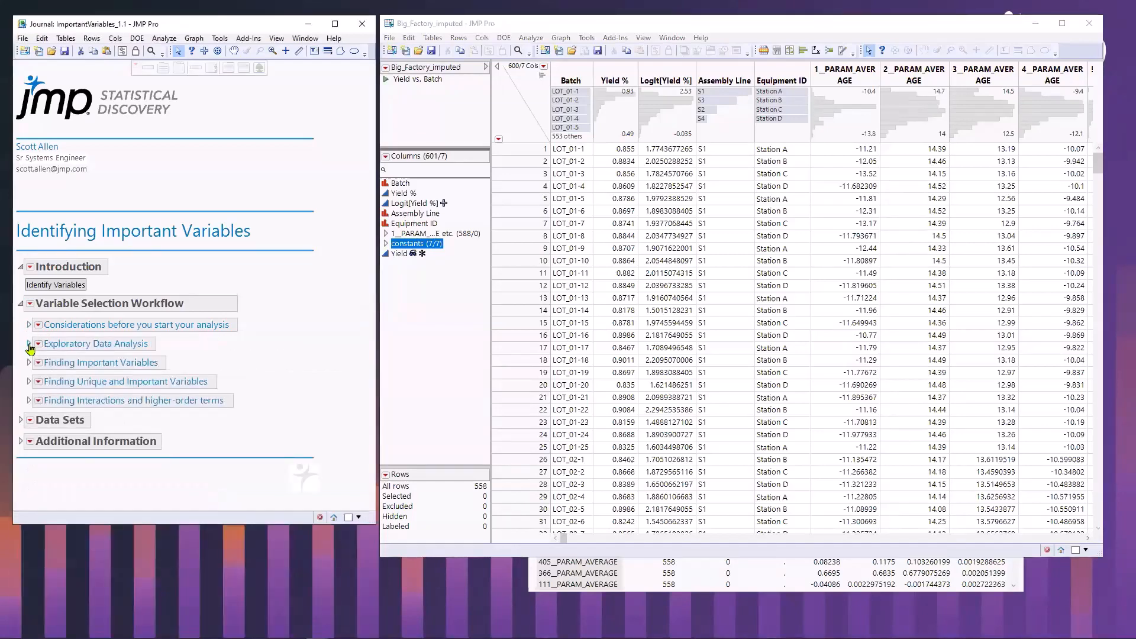
pyautogui.click(28, 344)
pyautogui.click(95, 380)
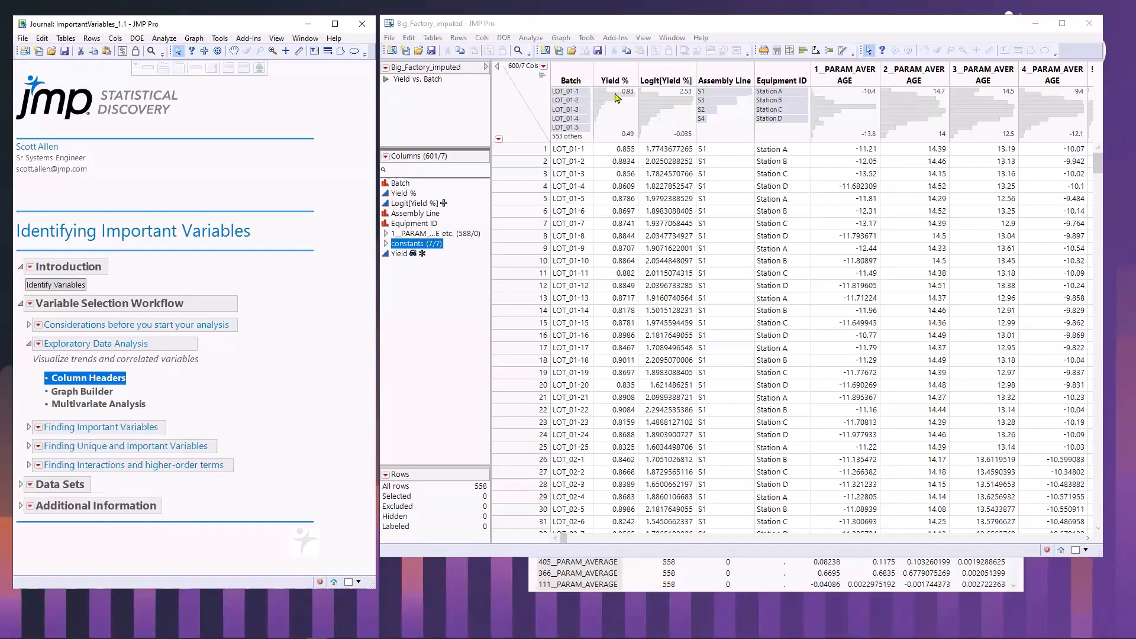
# Toggle the data table's column header graphs and select the high-yield rows from the Yield % header histogram
pyautogui.click(543, 82)
pyautogui.click(543, 82)
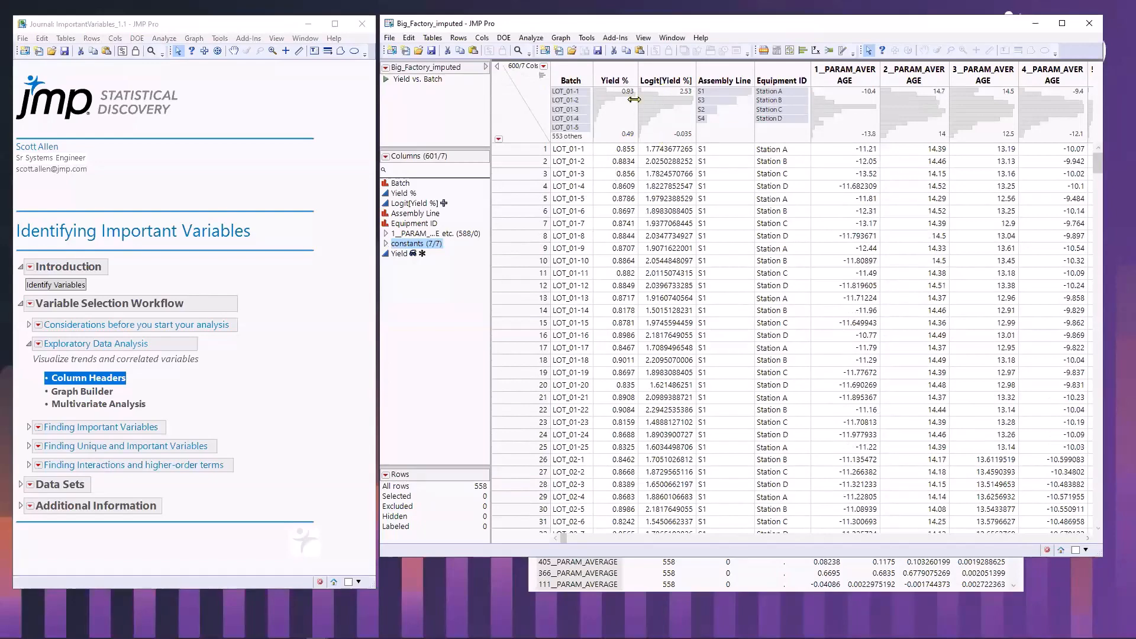
pyautogui.moveTo(604, 84); pyautogui.dragTo(602, 92)
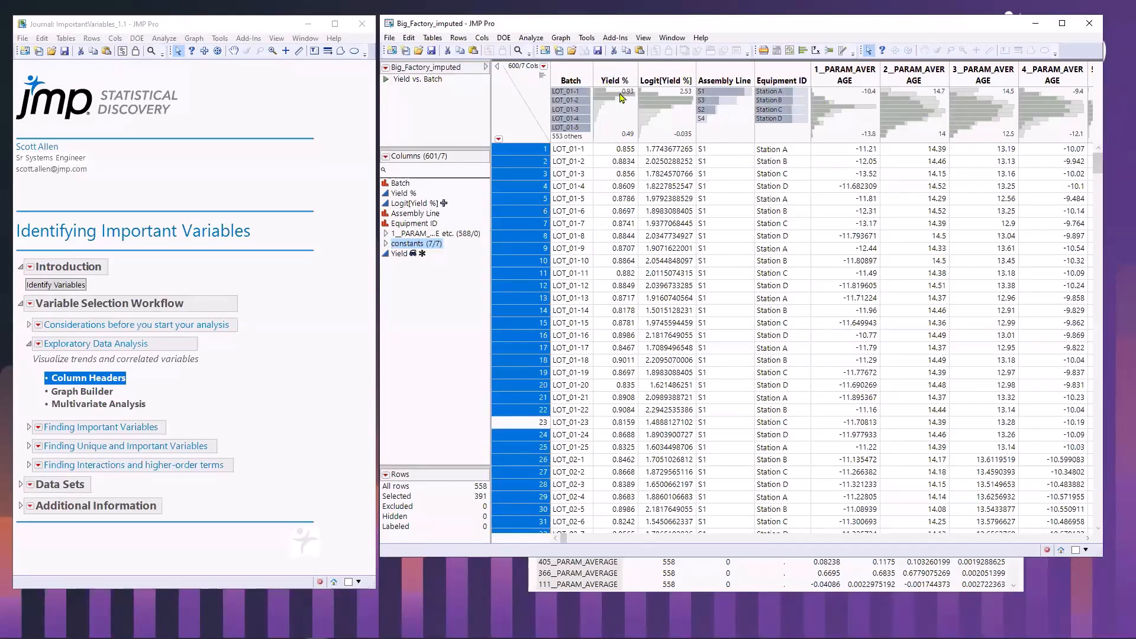
# Select the low-yield rows from the Yield % header histogram and compare their distribution across the parameter column headers
pyautogui.click(604, 138)
pyautogui.click(597, 121)
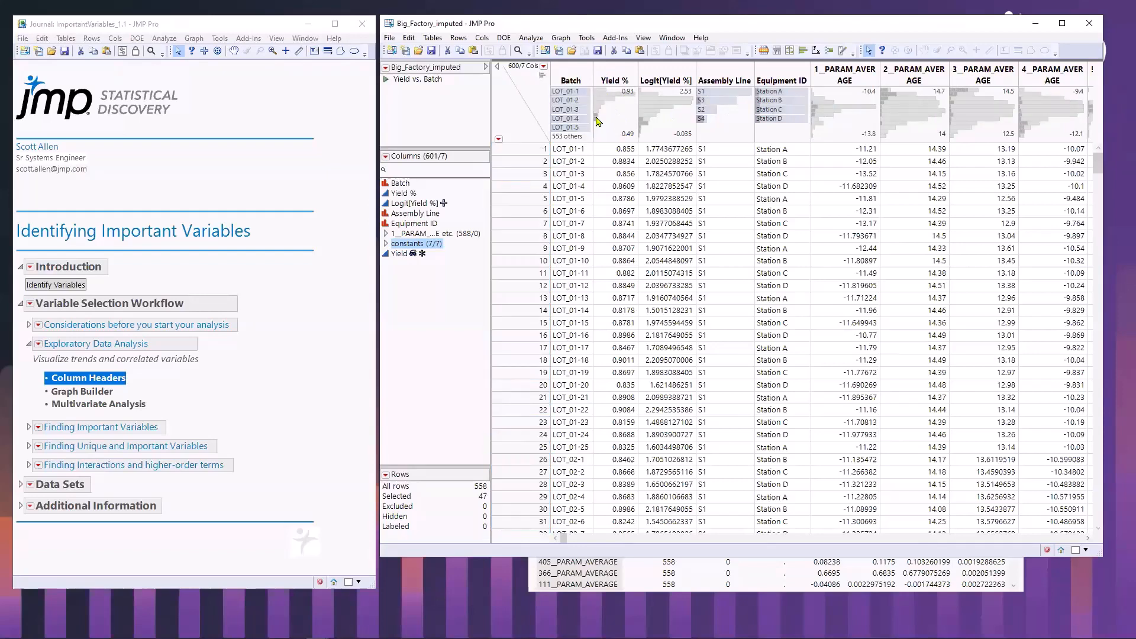
pyautogui.click(597, 118)
pyautogui.moveTo(556, 536); pyautogui.dragTo(565, 538)
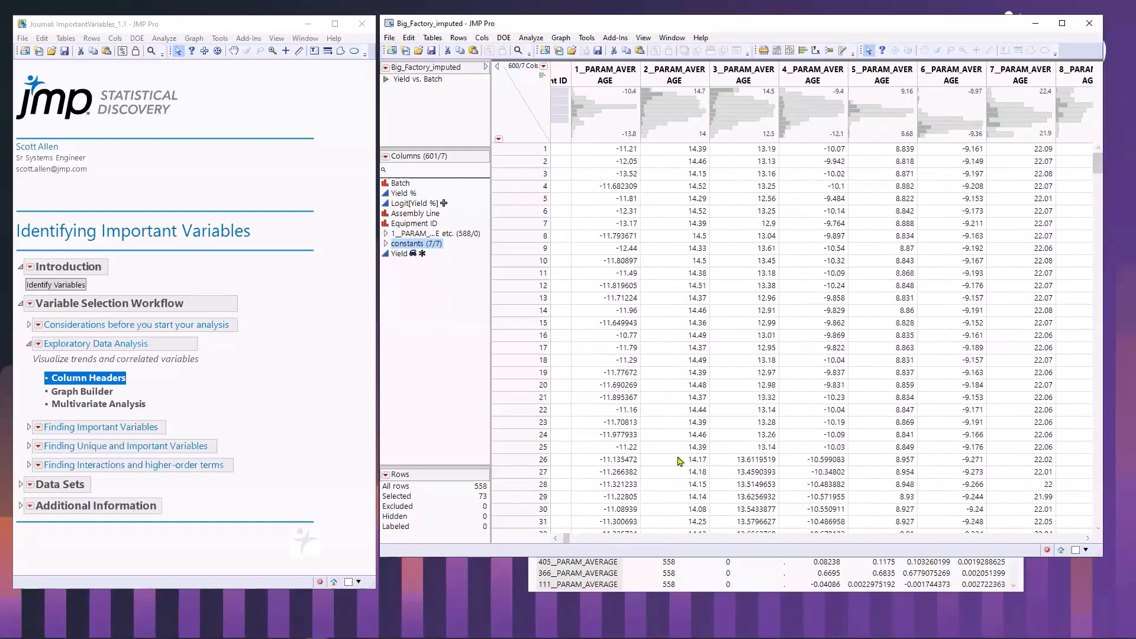
pyautogui.moveTo(481, 473)
pyautogui.mouseDown()
pyautogui.moveTo(474, 498)
pyautogui.moveTo(484, 474)
pyautogui.mouseUp()
pyautogui.press('Escape')
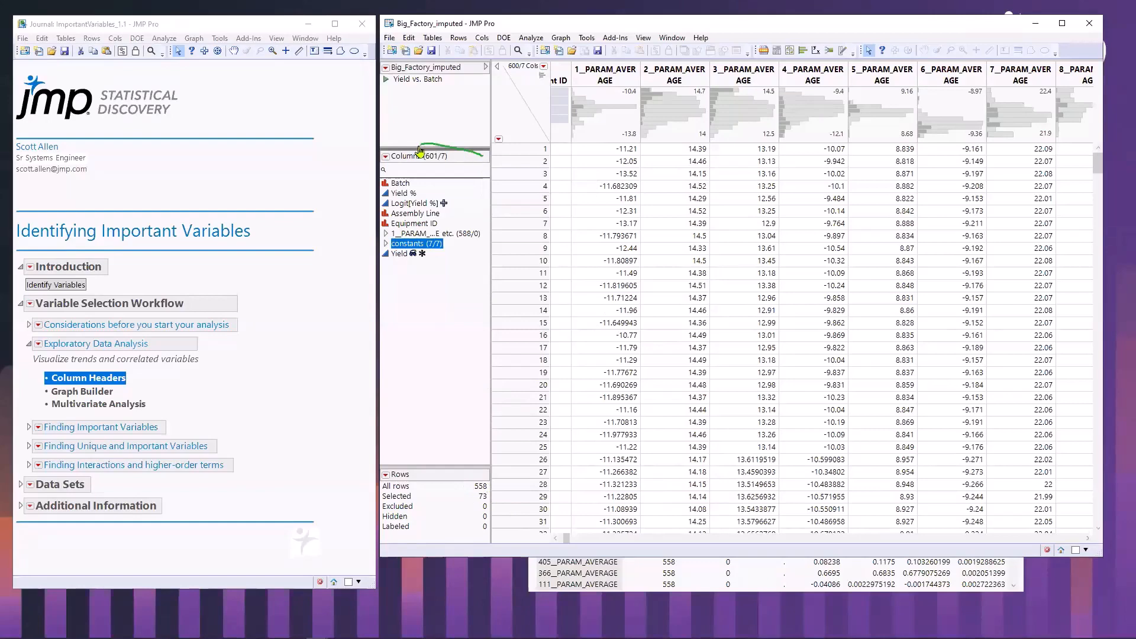
pyautogui.moveTo(567, 541); pyautogui.dragTo(562, 540)
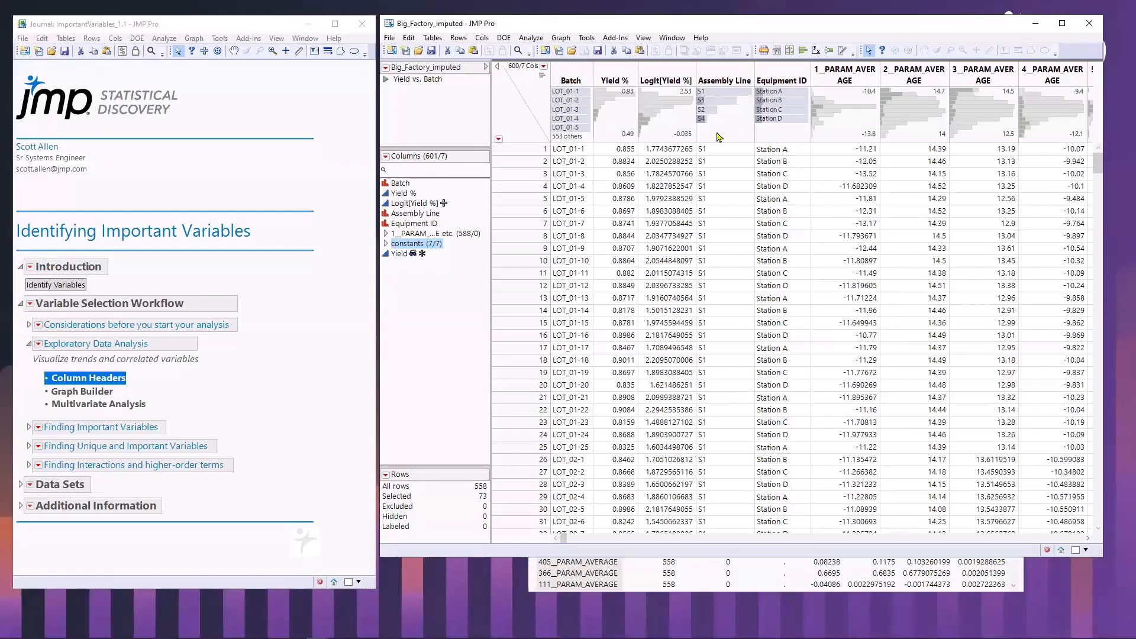
# Plot Yield % on Y against 1__PARAM_AVERAGE on X in Graph Builder
pyautogui.click(561, 37)
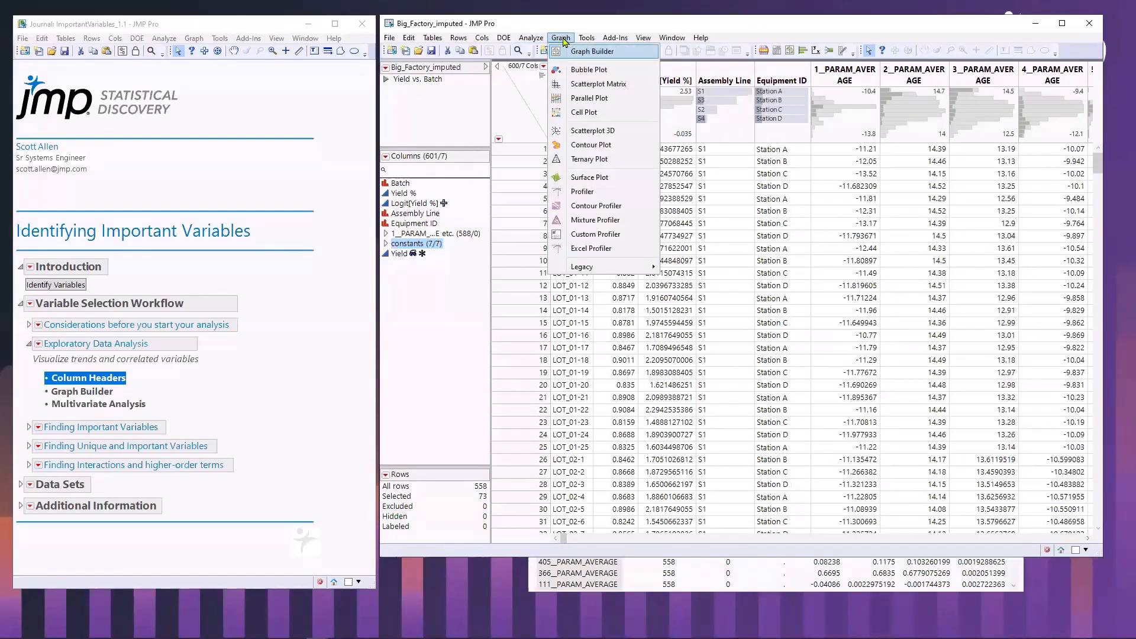
pyautogui.click(573, 53)
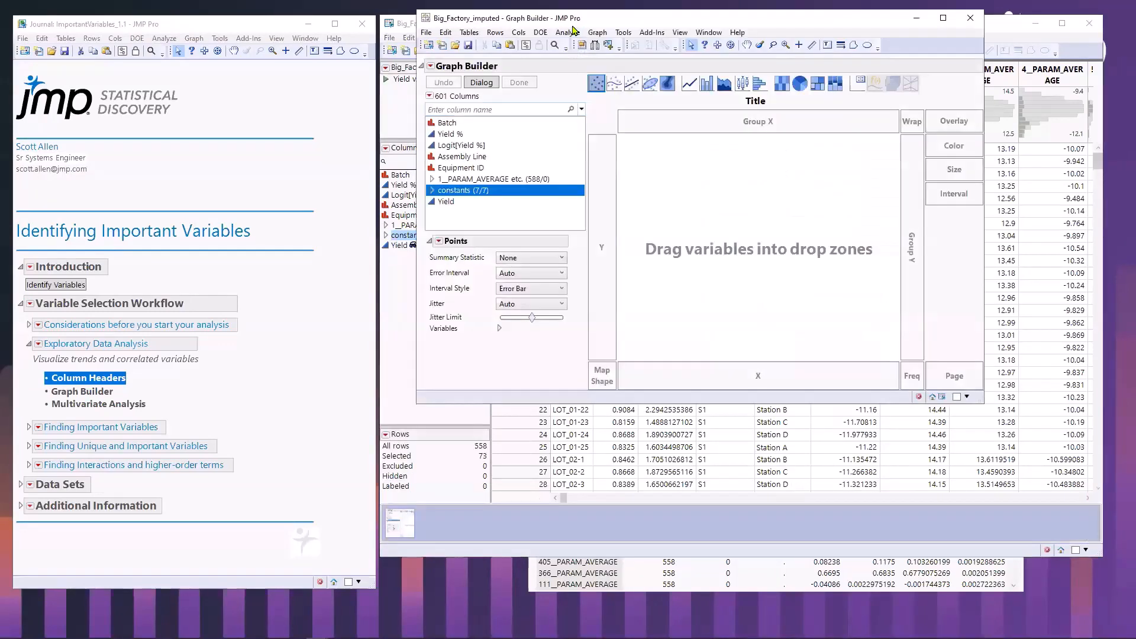
pyautogui.moveTo(420, 145); pyautogui.dragTo(576, 171)
pyautogui.click(403, 190)
pyautogui.click(448, 202)
pyautogui.moveTo(447, 206); pyautogui.dragTo(731, 393)
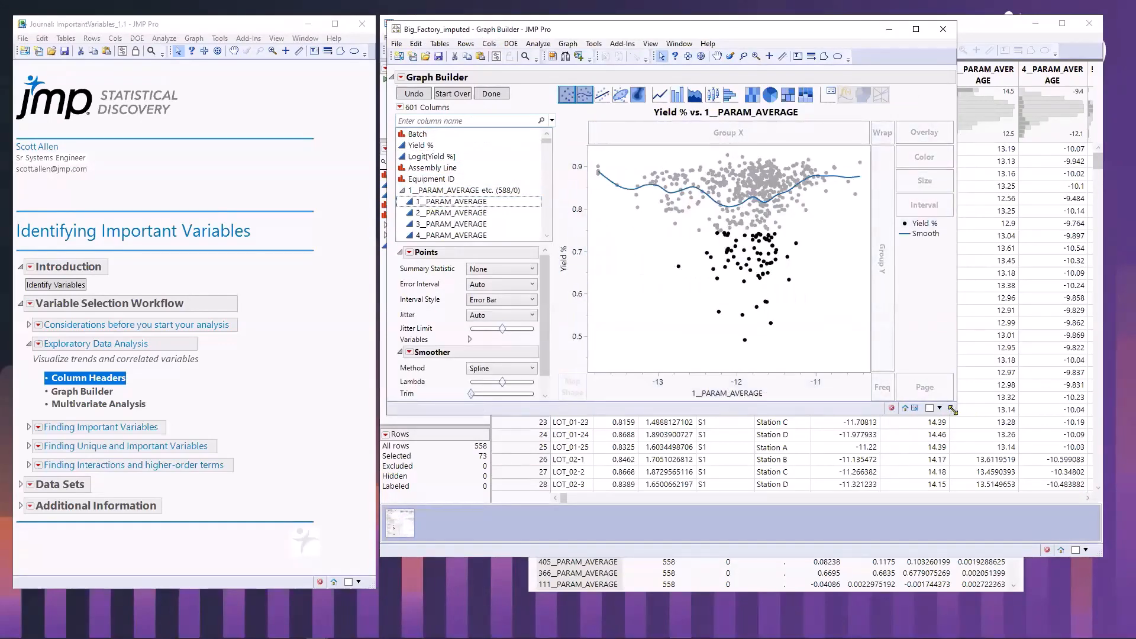
# Enlarge the graph window and add a Column Switcher for 1__PARAM_AVERAGE with 1__PARAM_AVERAGE through 4__PARAM_AVERAGE as replacement columns
pyautogui.moveTo(953, 409); pyautogui.dragTo(1117, 594)
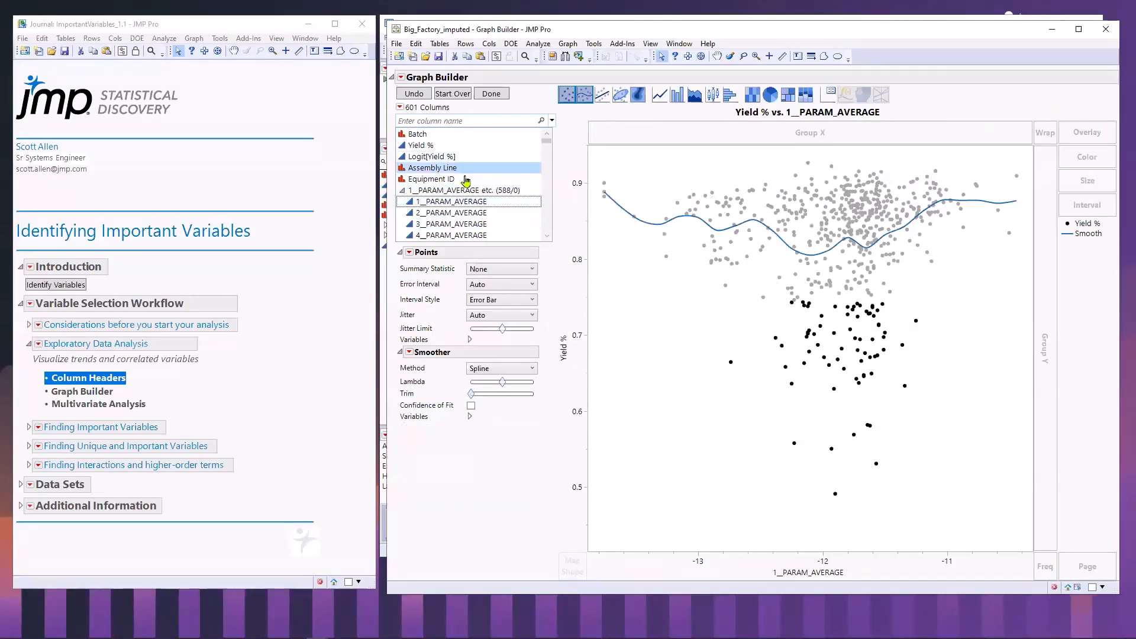
pyautogui.moveTo(518, 106)
pyautogui.mouseDown()
pyautogui.moveTo(562, 67)
pyautogui.moveTo(571, 77)
pyautogui.mouseUp()
pyautogui.press('Escape')
pyautogui.click(566, 56)
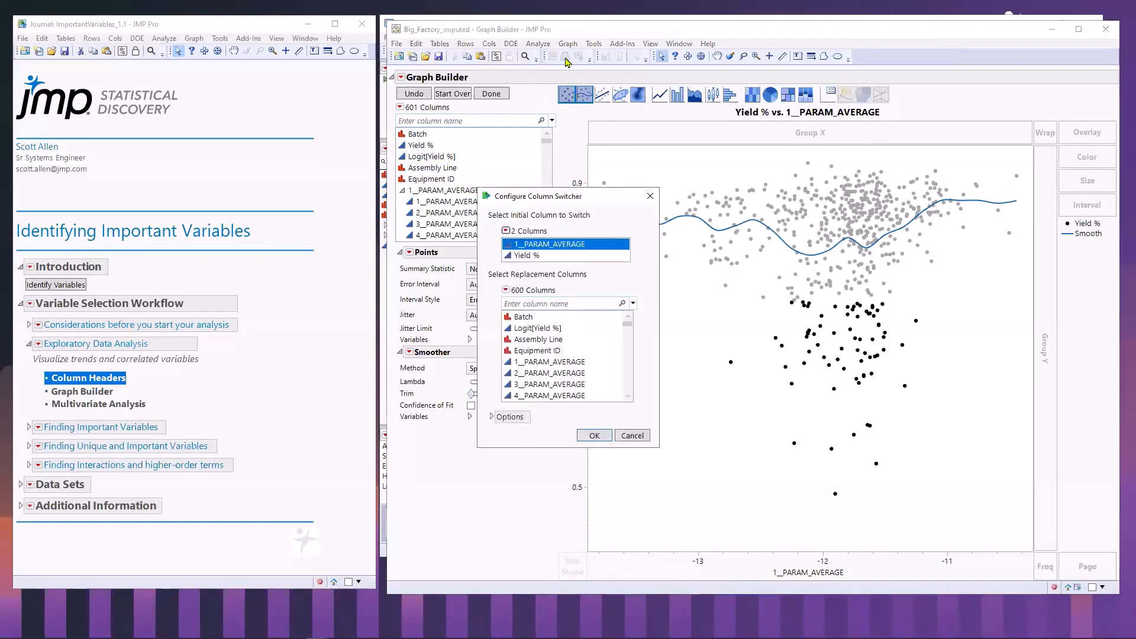
pyautogui.click(528, 365)
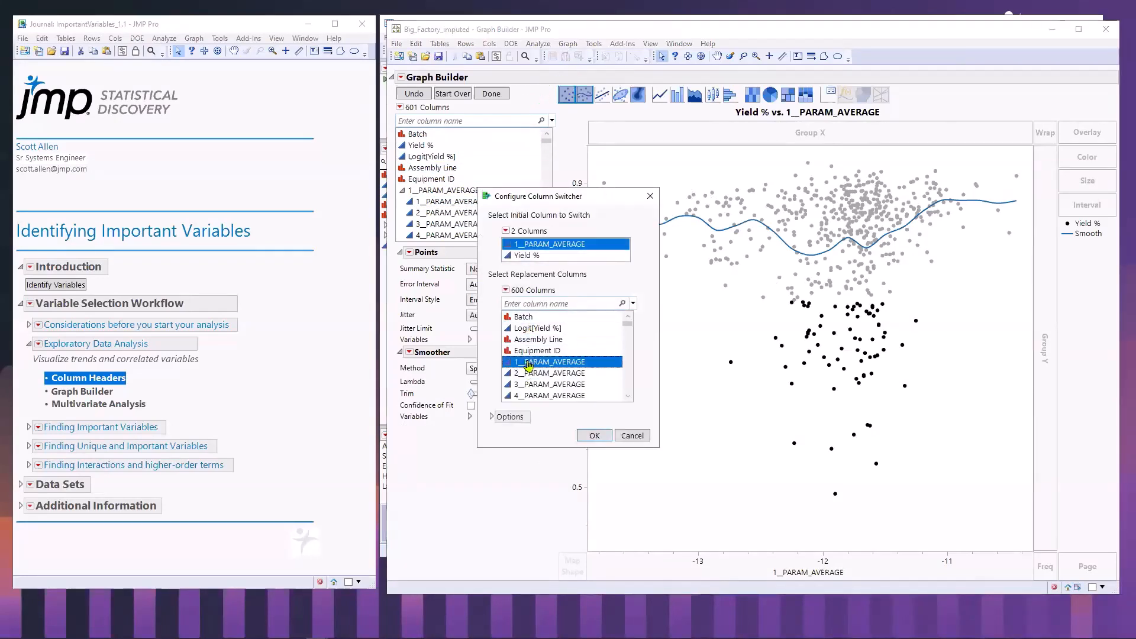
pyautogui.click(628, 397)
pyautogui.click(628, 396)
pyautogui.keyDown('shift'); pyautogui.click(550, 373); pyautogui.keyUp('shift')
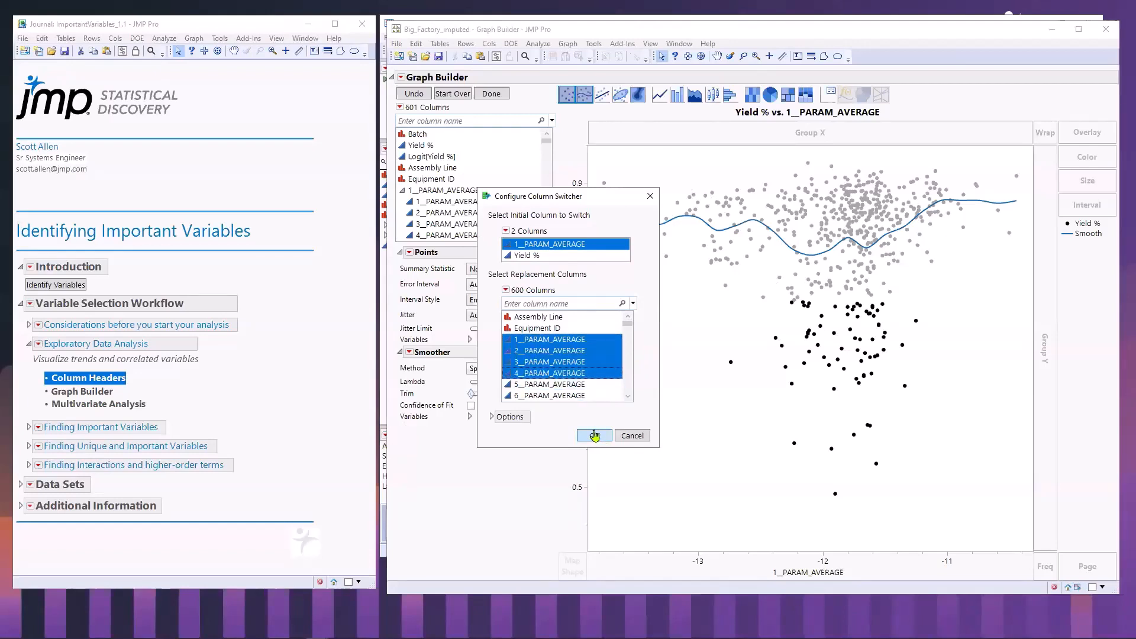
pyautogui.moveTo(627, 325)
pyautogui.mouseDown()
pyautogui.moveTo(630, 357)
pyautogui.moveTo(628, 323)
pyautogui.mouseUp()
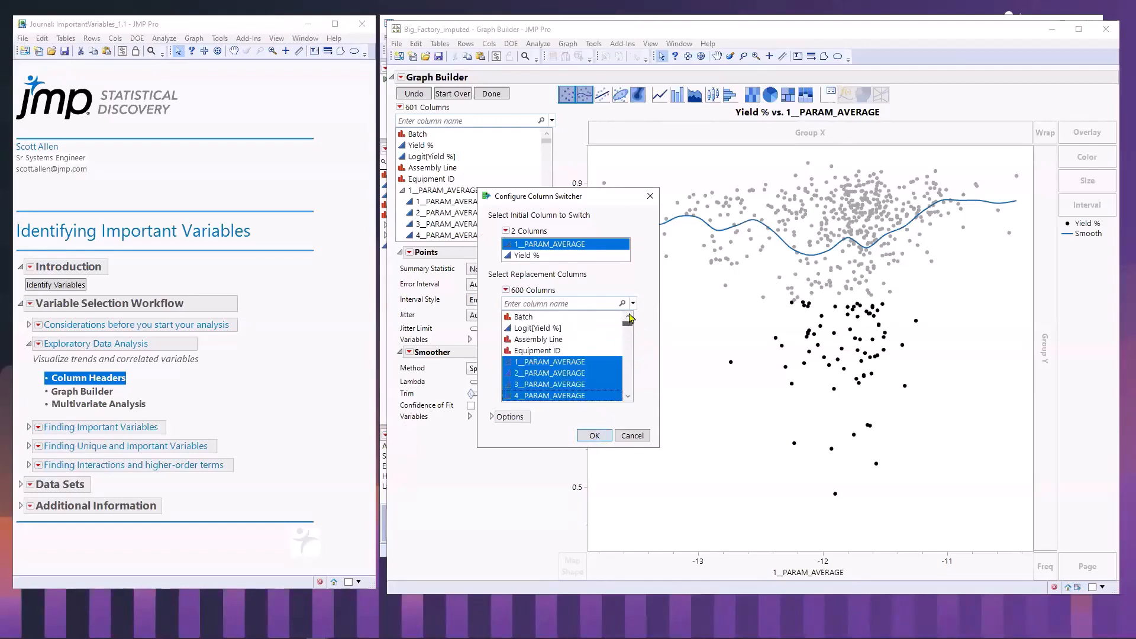
pyautogui.click(595, 436)
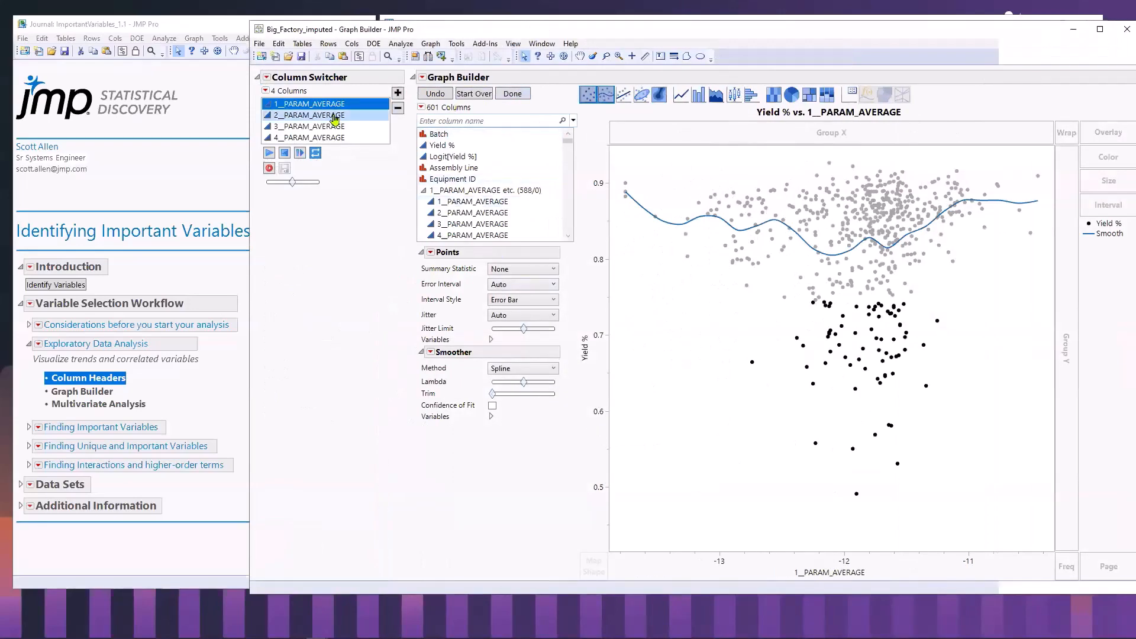
# Keep 1__PARAM_AVERAGE as the switched column and finish the graph to hide the Graph Builder controls
pyautogui.click(335, 118)
pyautogui.click(334, 109)
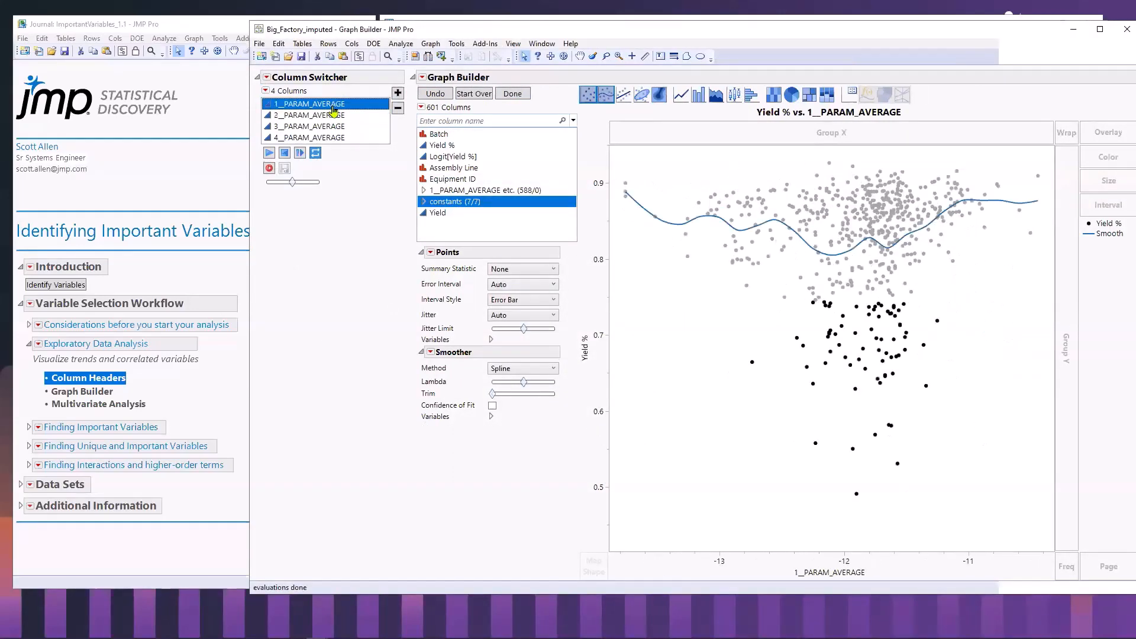
pyautogui.click(512, 93)
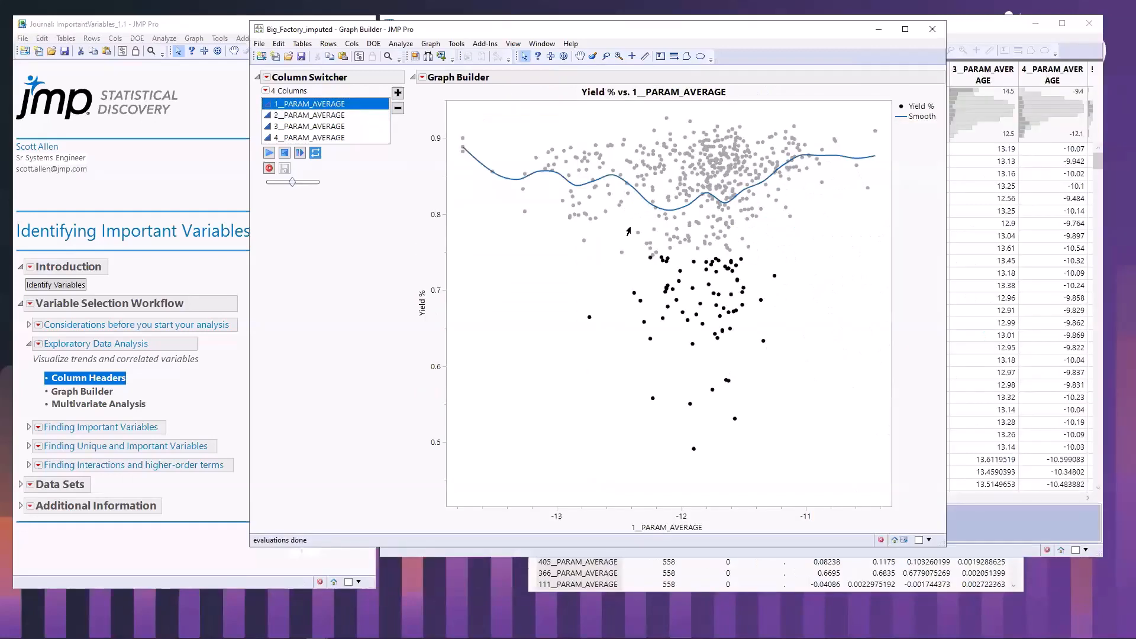
# Compare Yield % against 2__PARAM_AVERAGE, 3__PARAM_AVERAGE and 1__PARAM_AVERAGE with the Column Switcher, and close the graph
pyautogui.click(334, 118)
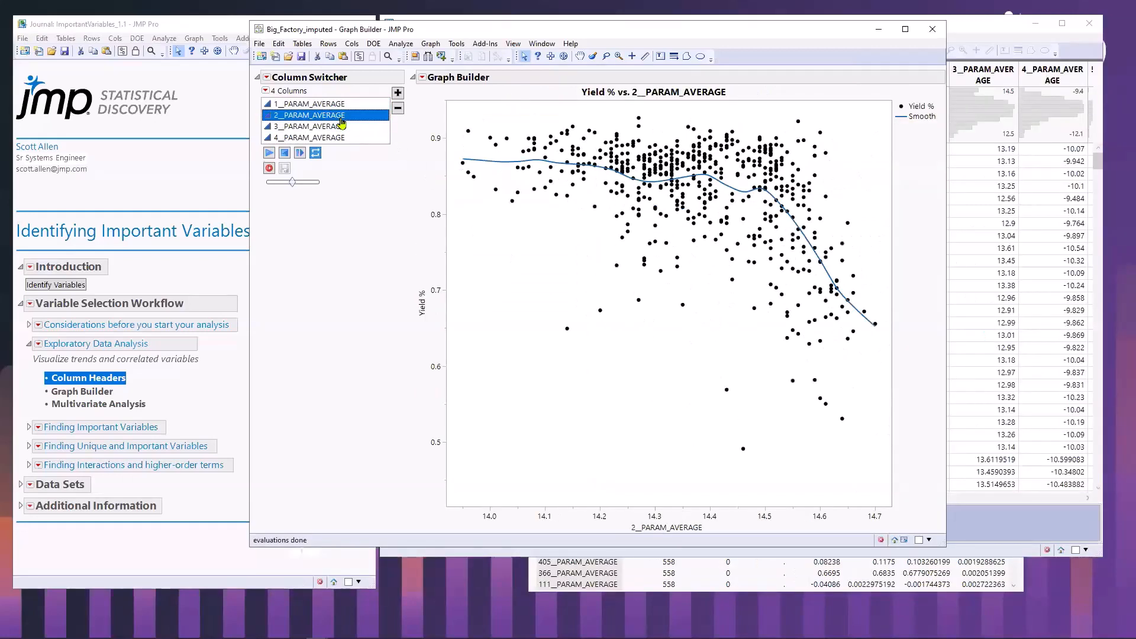
pyautogui.click(337, 126)
pyautogui.click(337, 138)
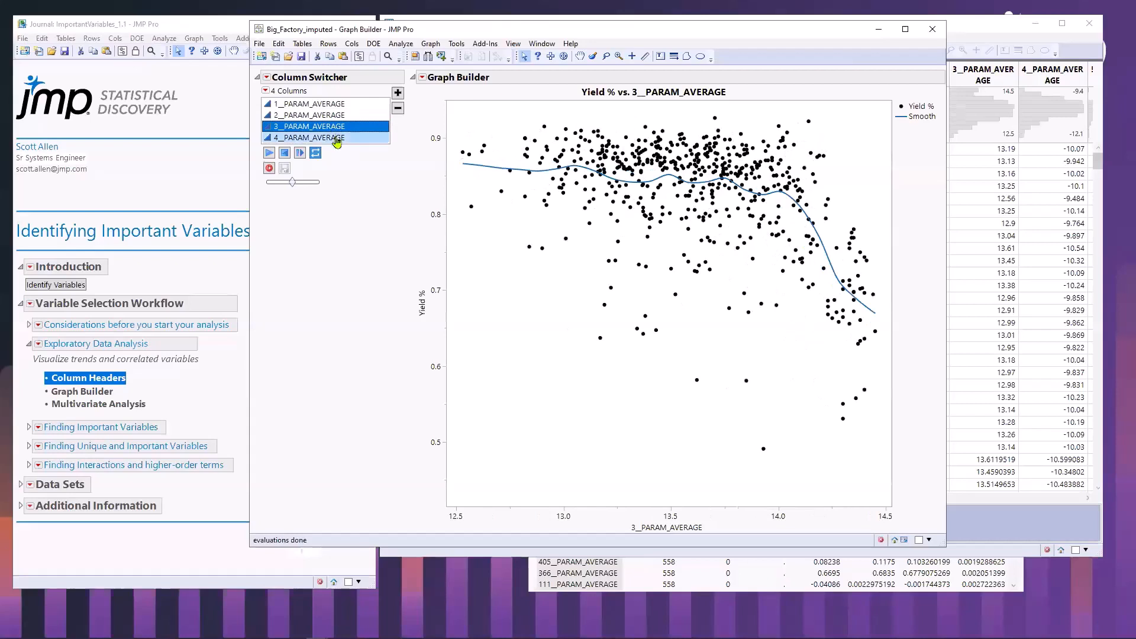
pyautogui.click(337, 126)
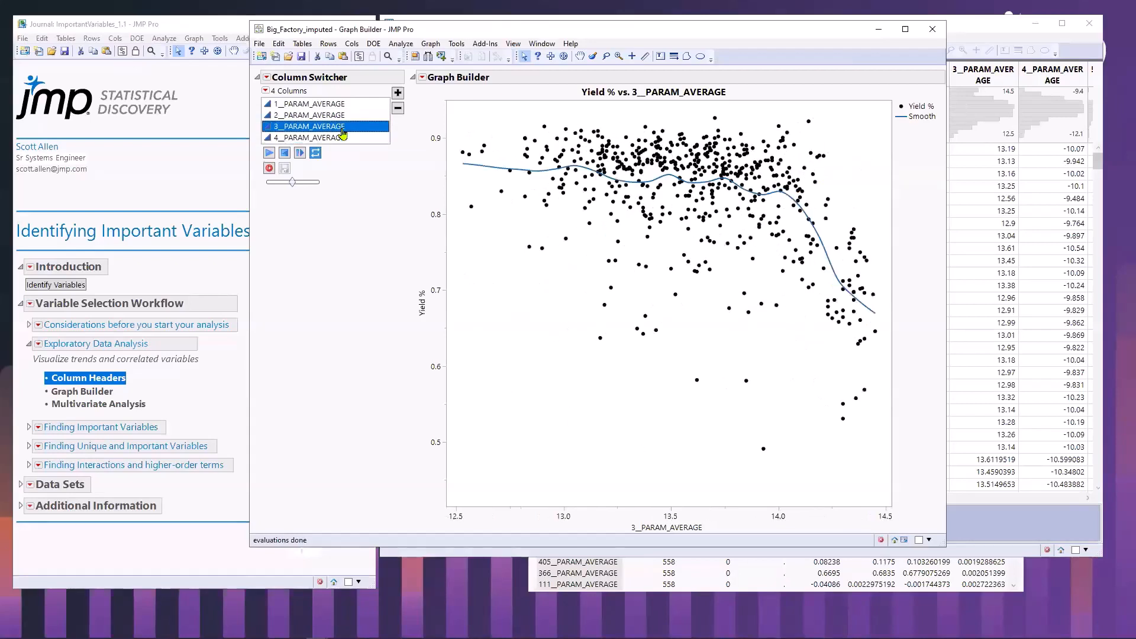
pyautogui.click(338, 122)
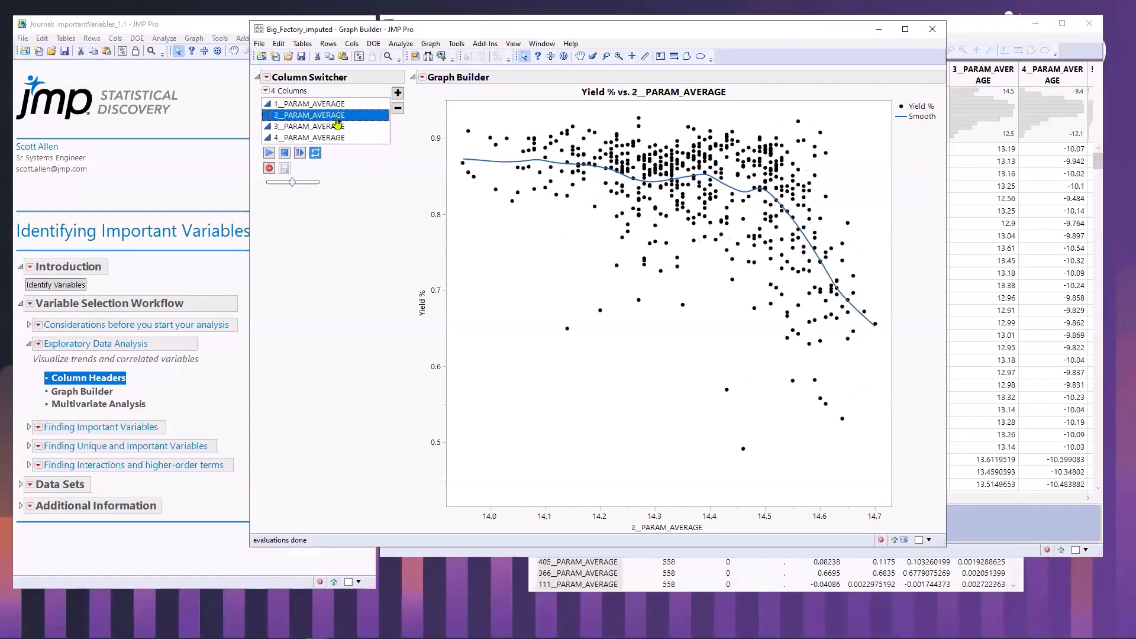
pyautogui.moveTo(413, 262)
pyautogui.mouseDown()
pyautogui.moveTo(448, 326)
pyautogui.moveTo(401, 255)
pyautogui.mouseUp()
pyautogui.click(339, 105)
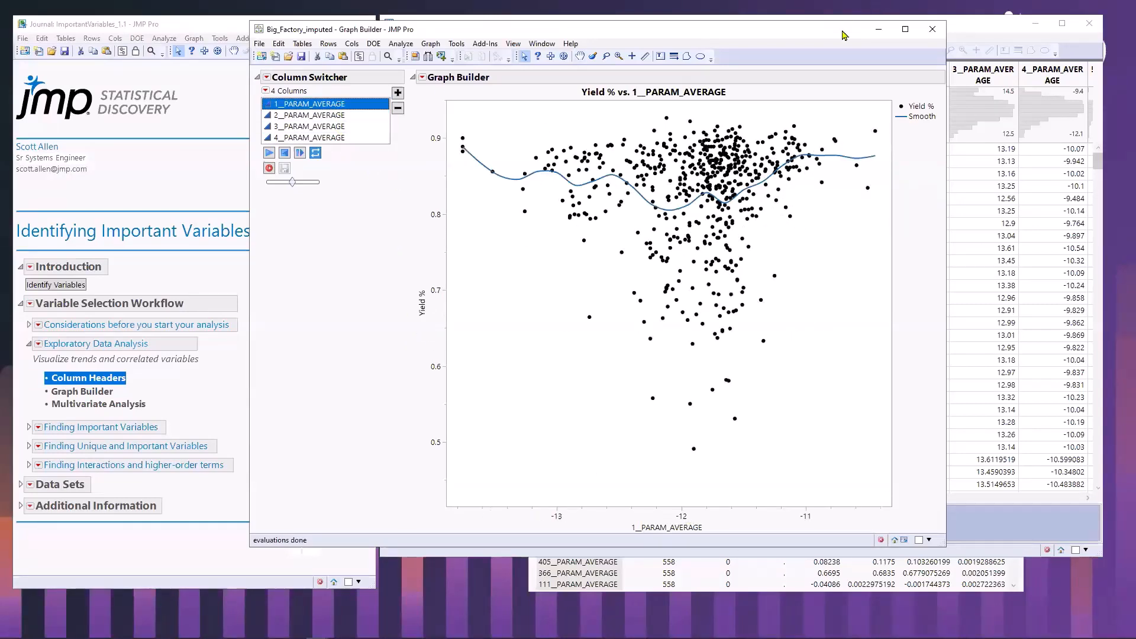
pyautogui.moveTo(841, 35); pyautogui.dragTo(827, 40)
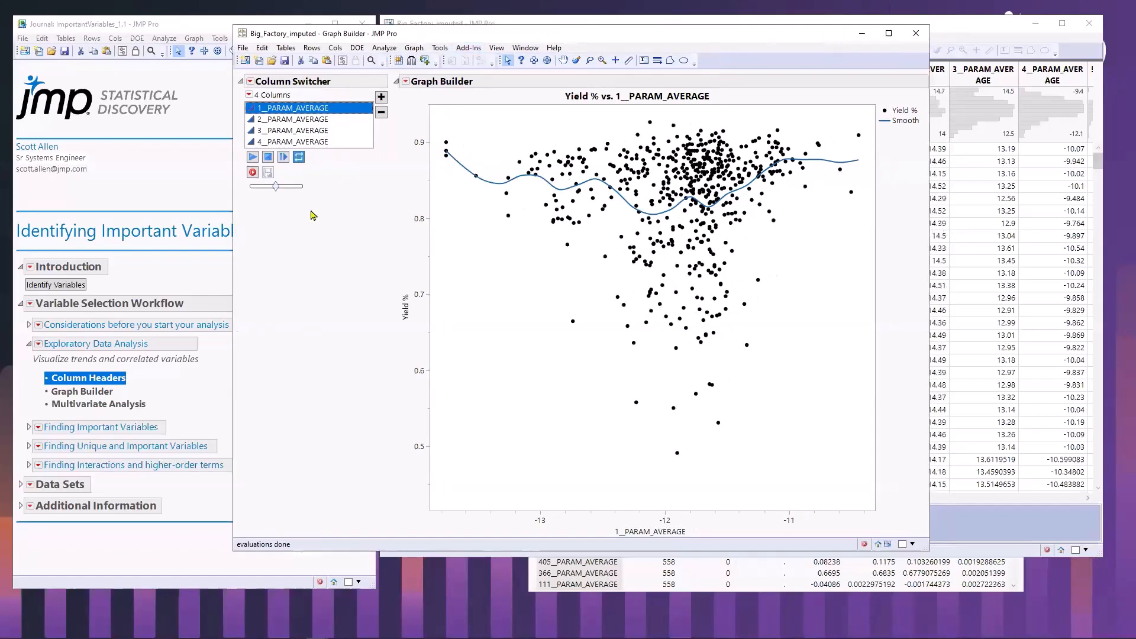
pyautogui.click(915, 36)
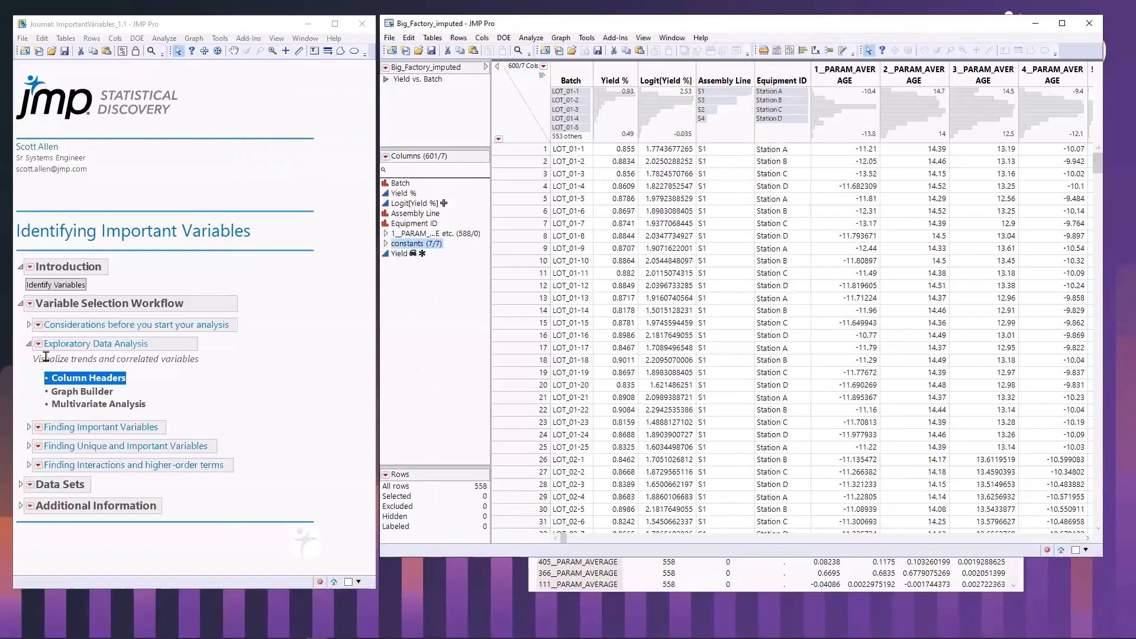
# Collapse the journal's Exploratory Data Analysis section, expand Finding Important Variables and highlight Response Screening
pyautogui.click(29, 343)
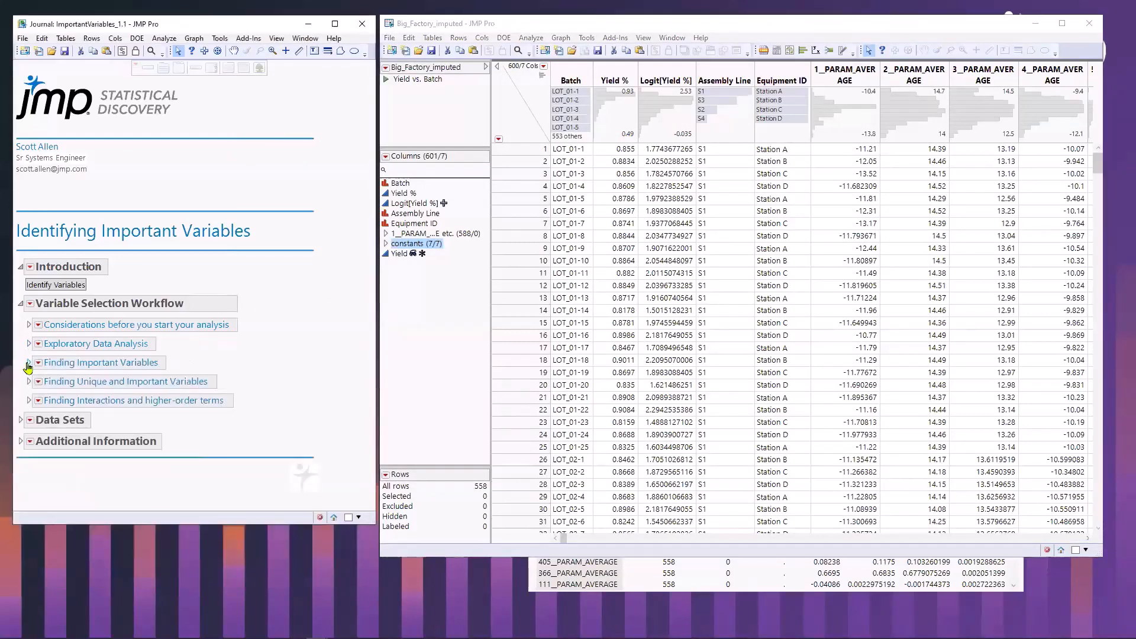
pyautogui.click(28, 363)
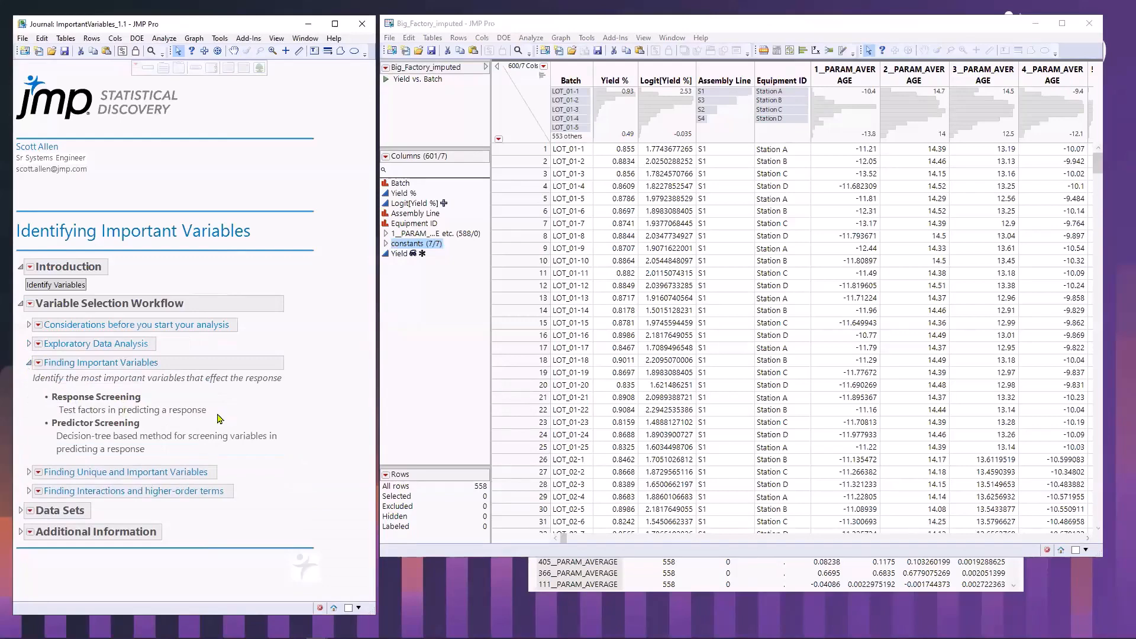
pyautogui.click(87, 401)
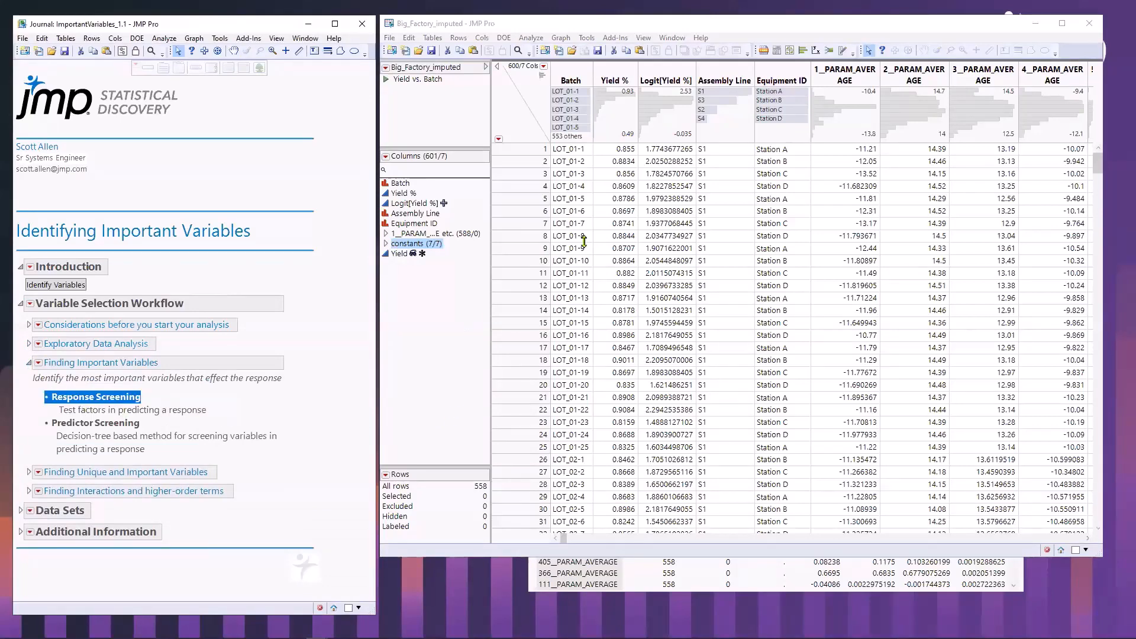
# Launch Response Screening on the Big_Factory_imputed table and assign Yield % as the Y response
pyautogui.click(618, 67)
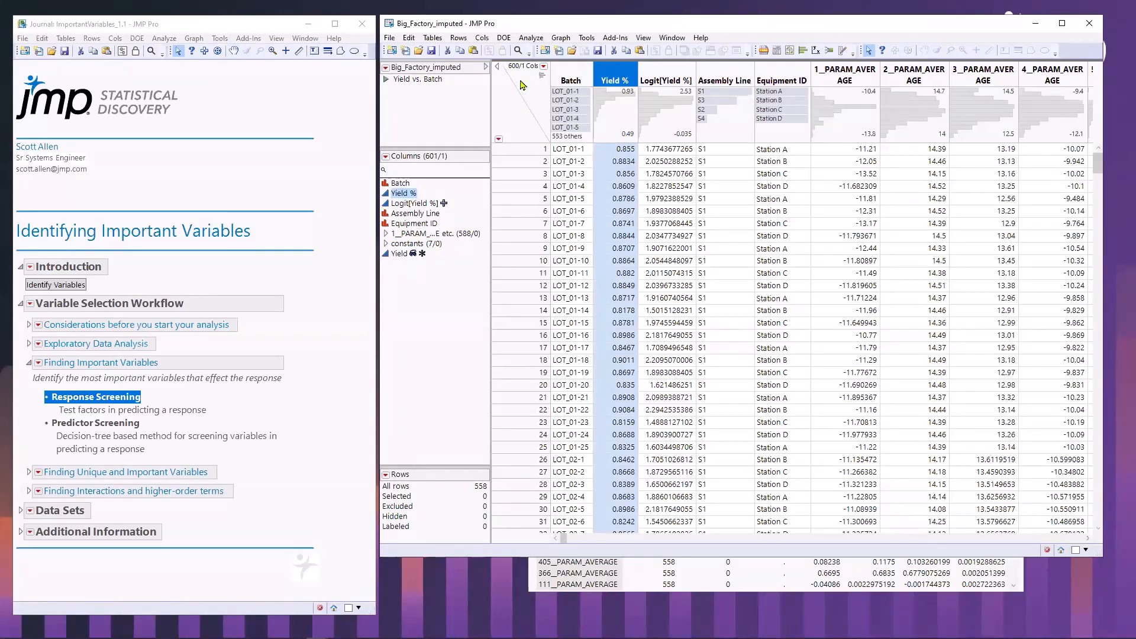
pyautogui.click(528, 39)
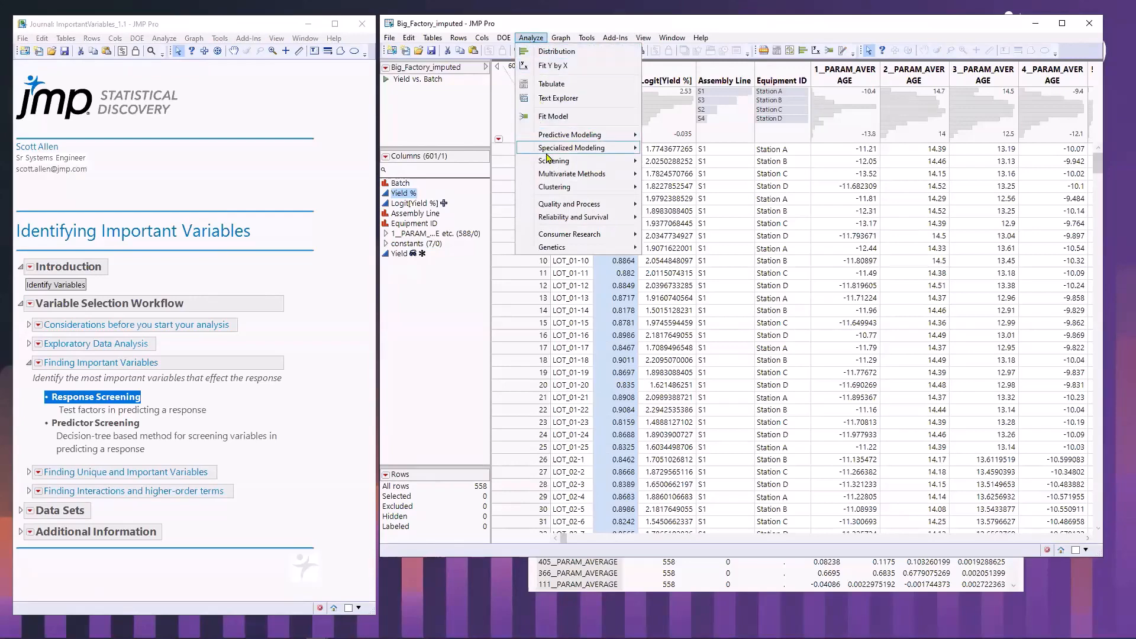
pyautogui.moveTo(562, 161)
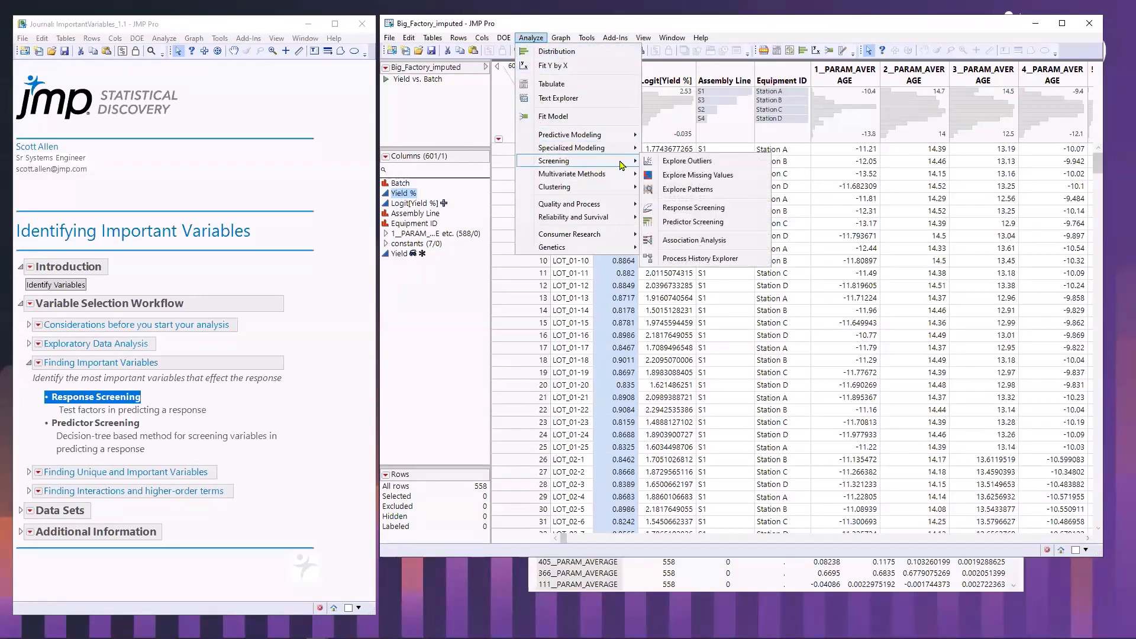
pyautogui.click(690, 212)
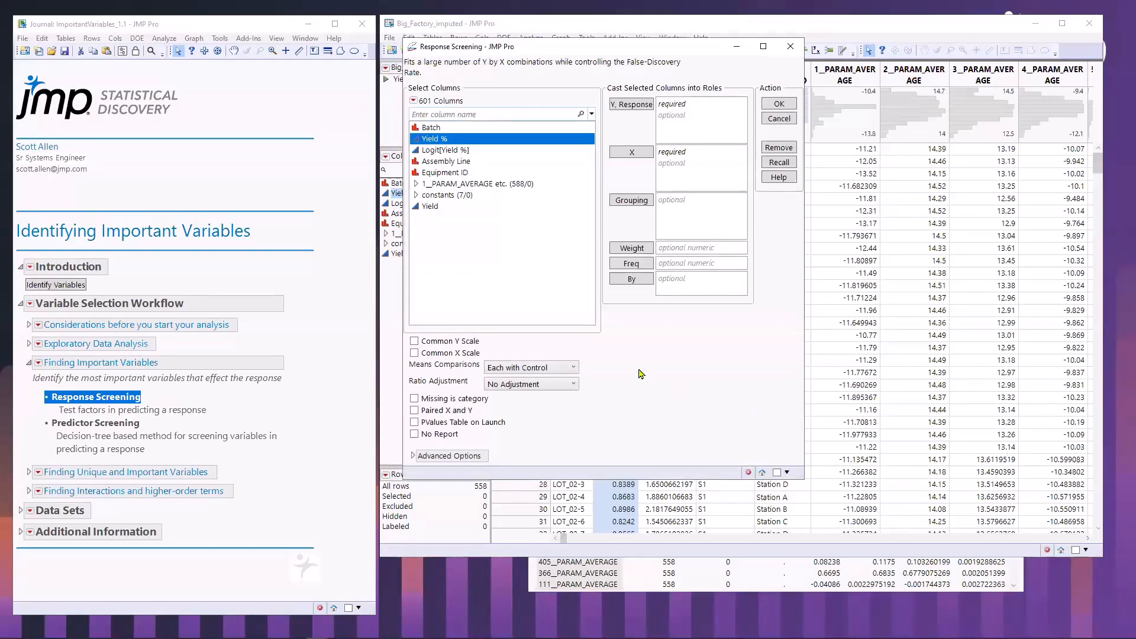
pyautogui.moveTo(460, 138); pyautogui.dragTo(679, 126)
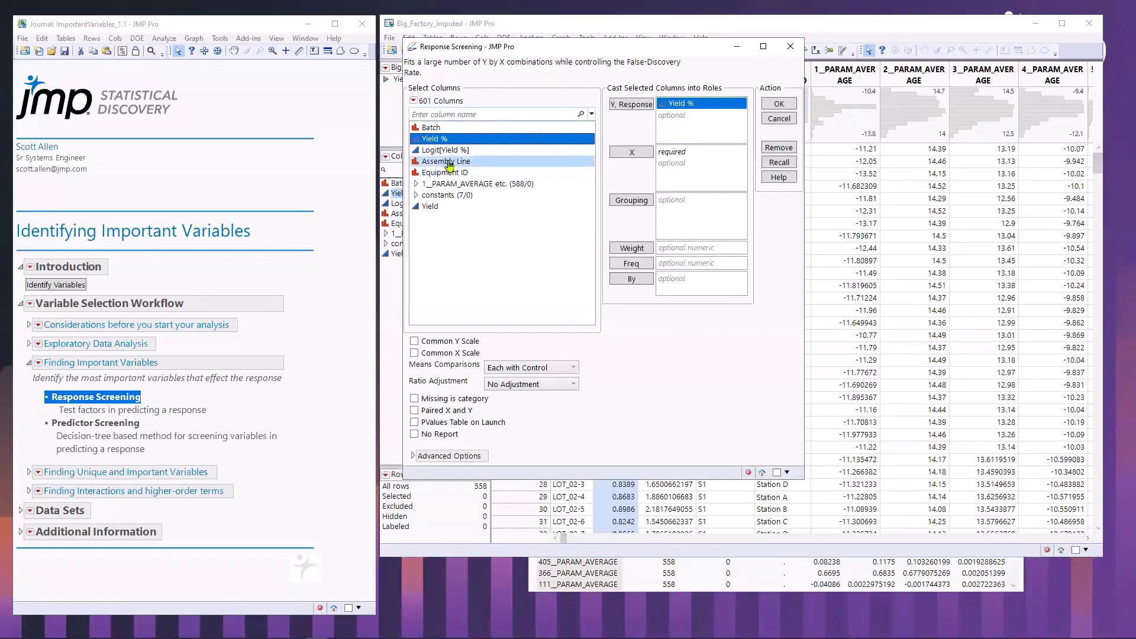
# Assign Assembly Line, Equipment ID and the 1__PARAM_AVERAGE column group as X, and run the response screening
pyautogui.moveTo(449, 165); pyautogui.dragTo(448, 177)
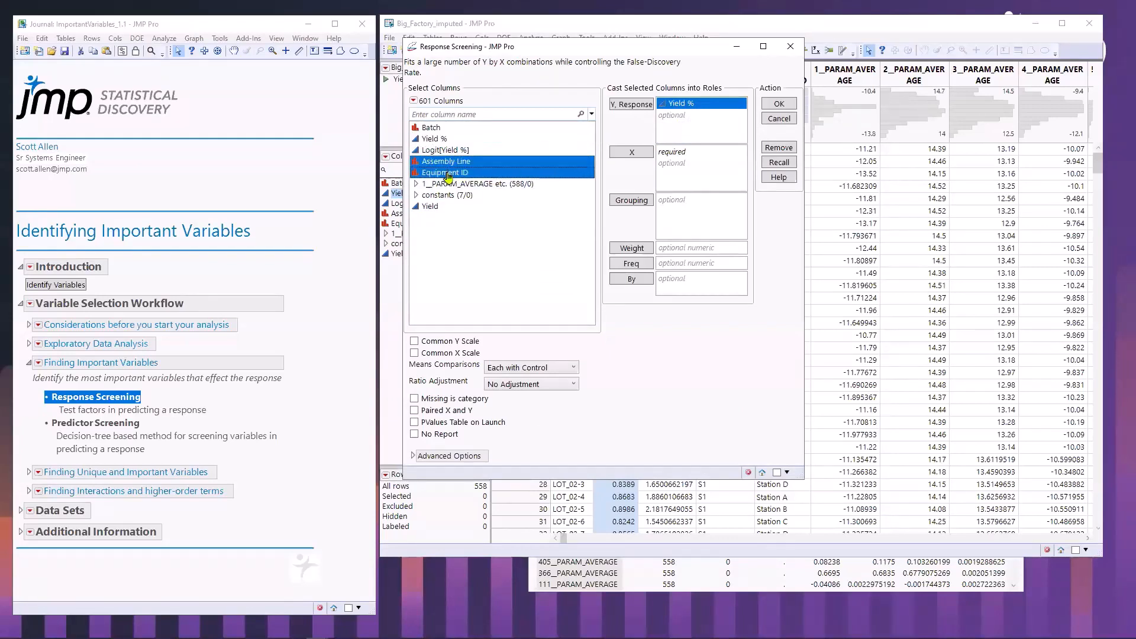
pyautogui.click(632, 153)
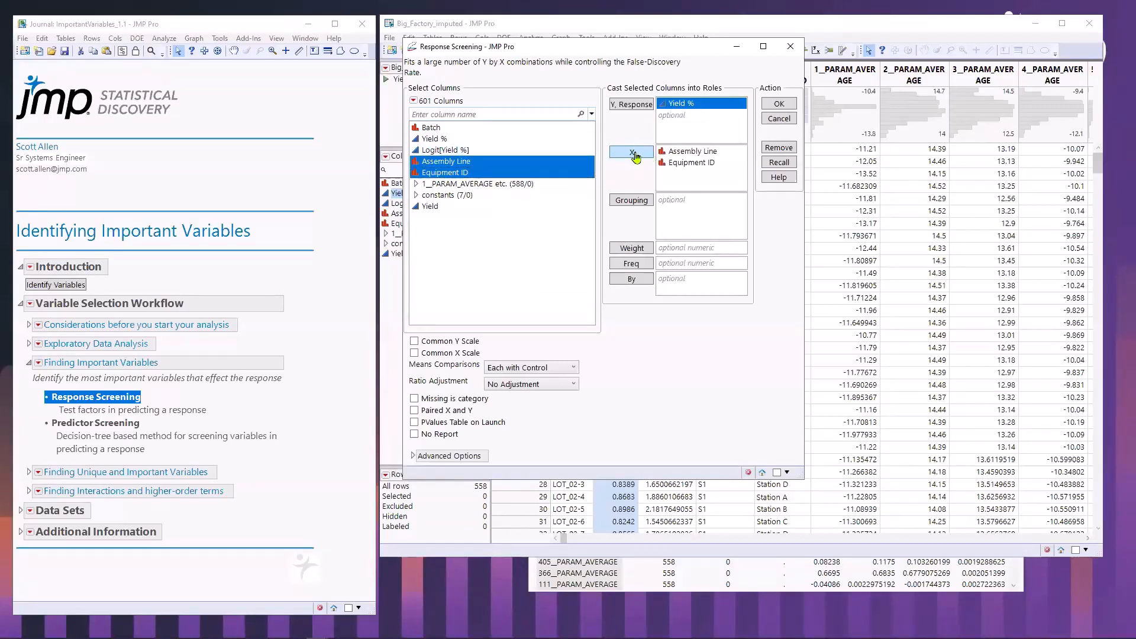
pyautogui.click(445, 185)
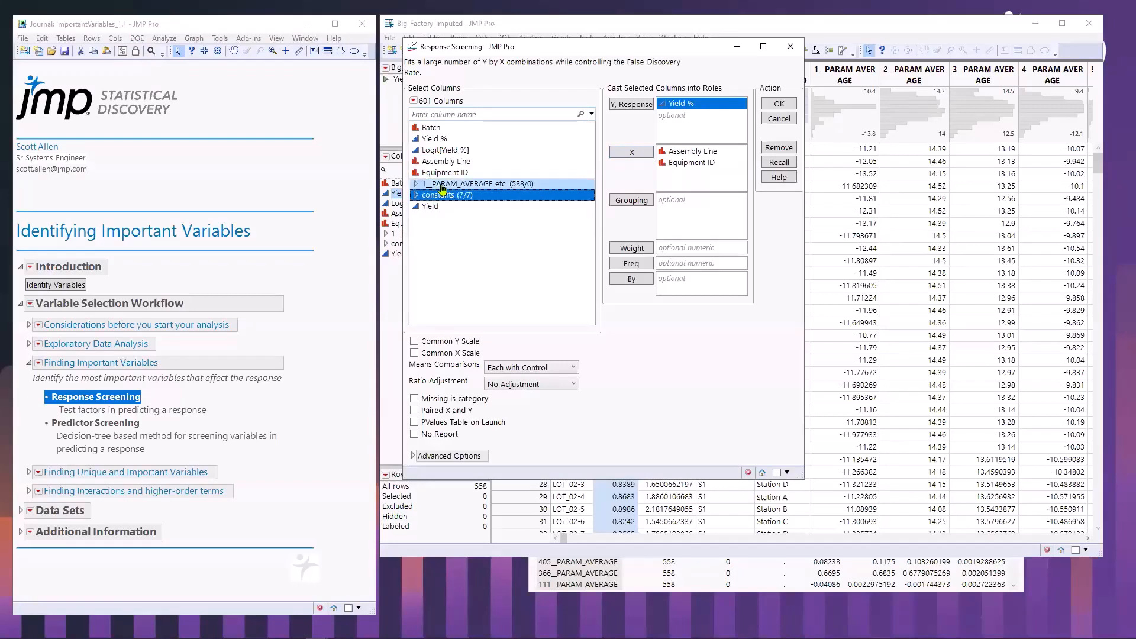
pyautogui.click(632, 154)
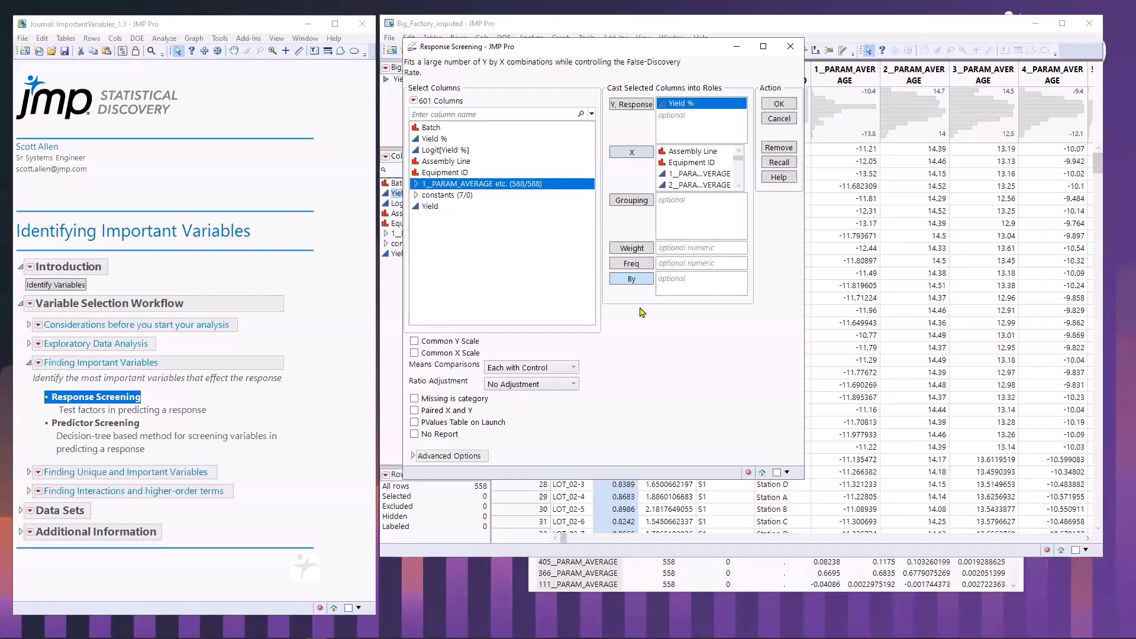
pyautogui.moveTo(596, 322); pyautogui.dragTo(600, 322)
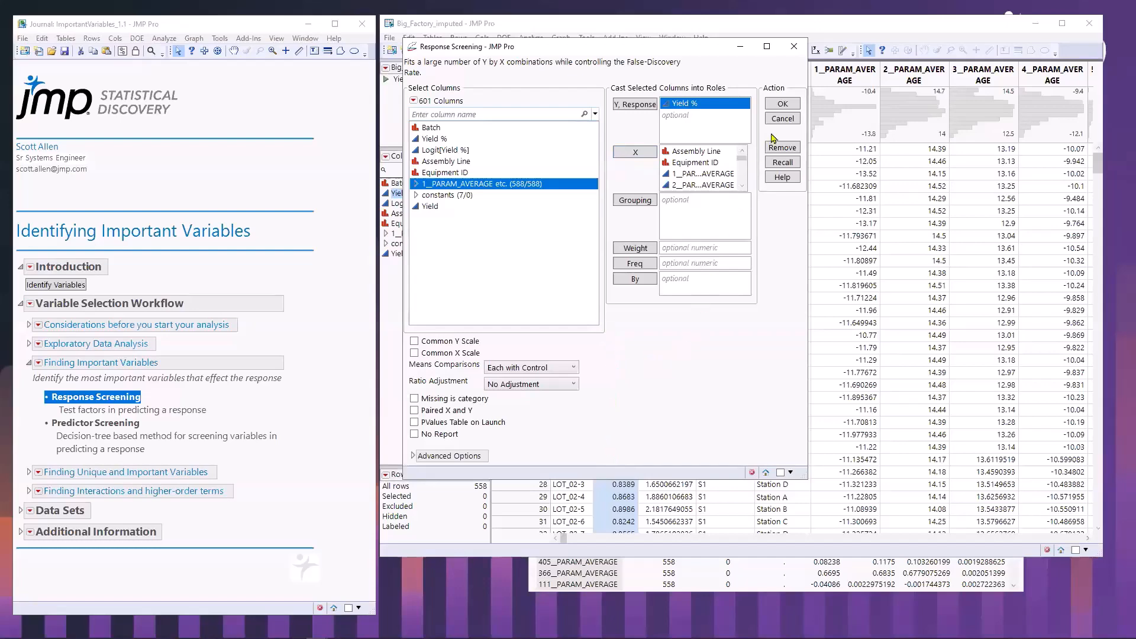
pyautogui.click(782, 106)
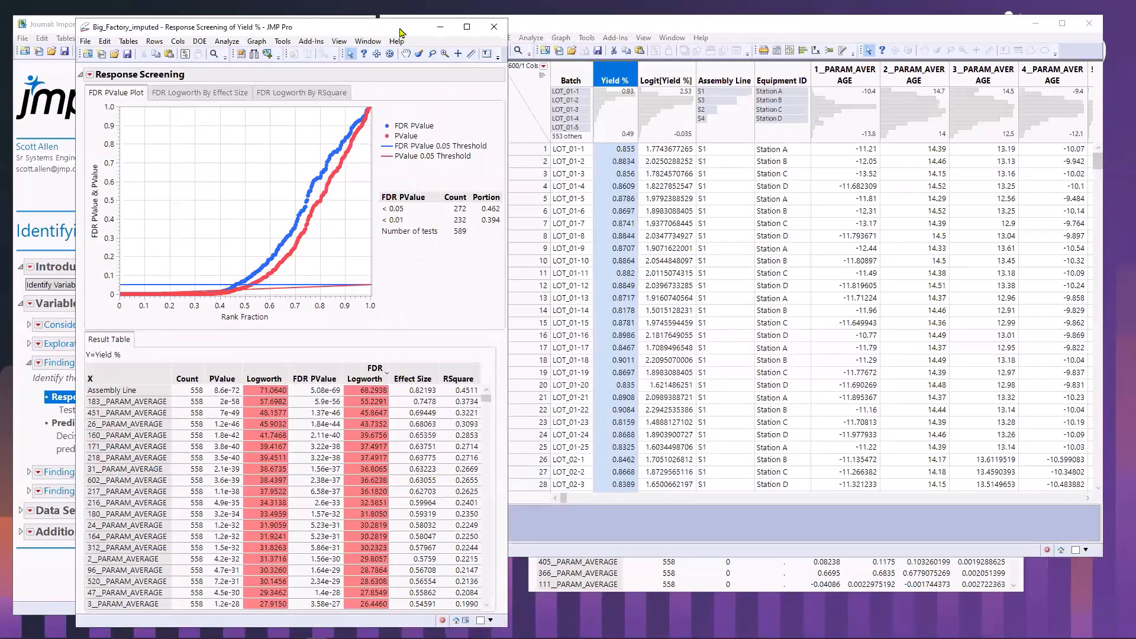
# Place the Response Screening report beside the journal, view FDR Logworth By Effect Size, and widen the report and its FDR PValue Plot
pyautogui.moveTo(400, 33); pyautogui.dragTo(703, 29)
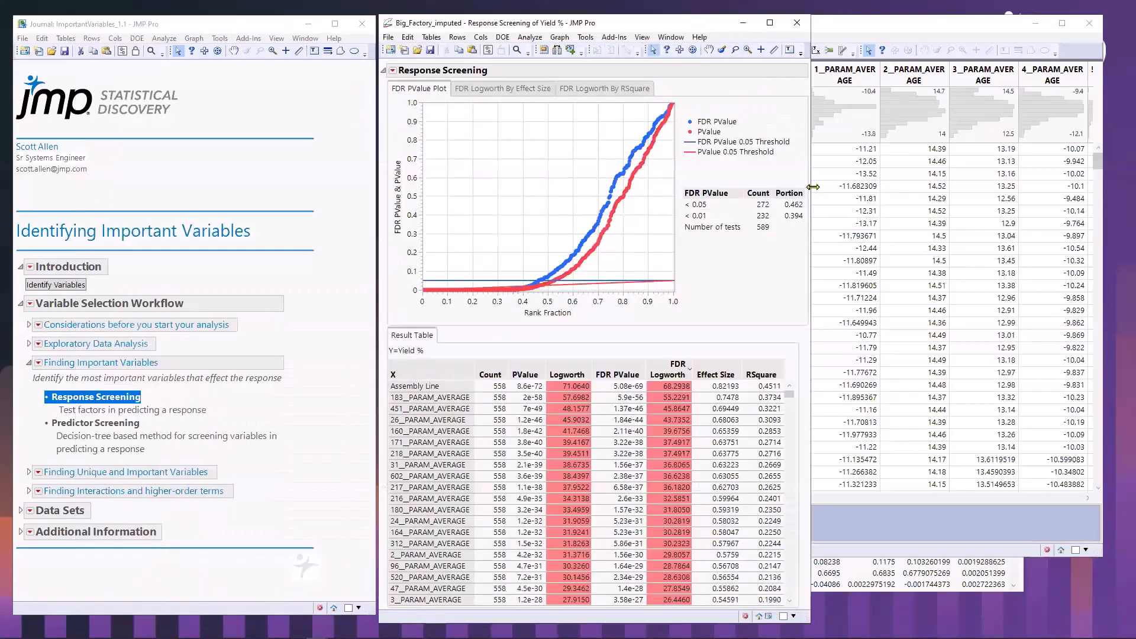
pyautogui.moveTo(813, 187); pyautogui.dragTo(937, 249)
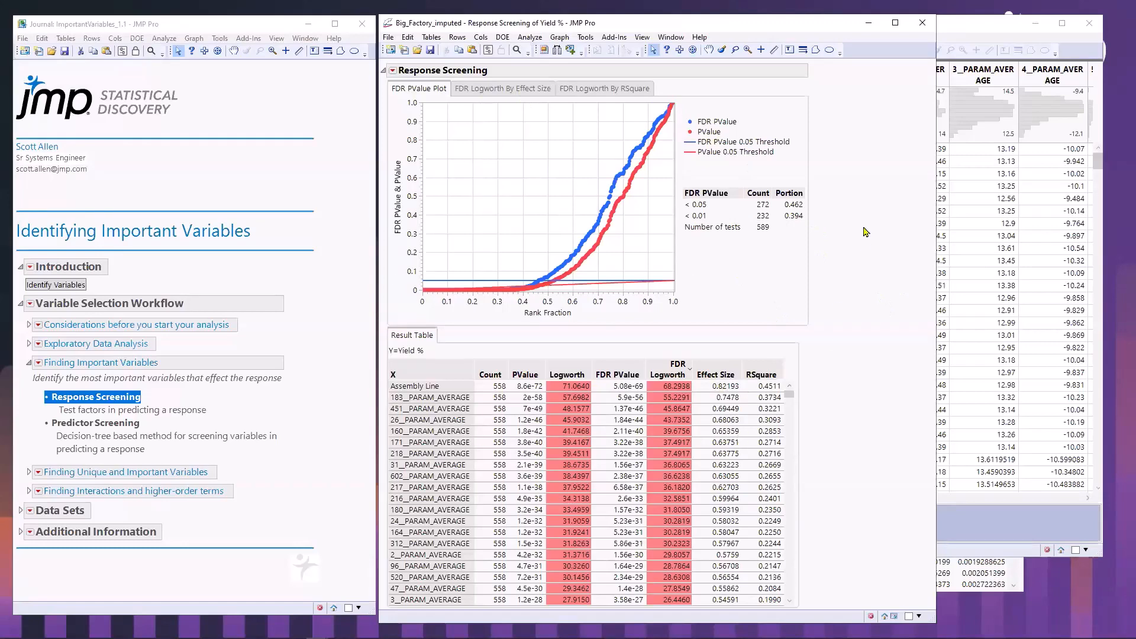
pyautogui.click(509, 92)
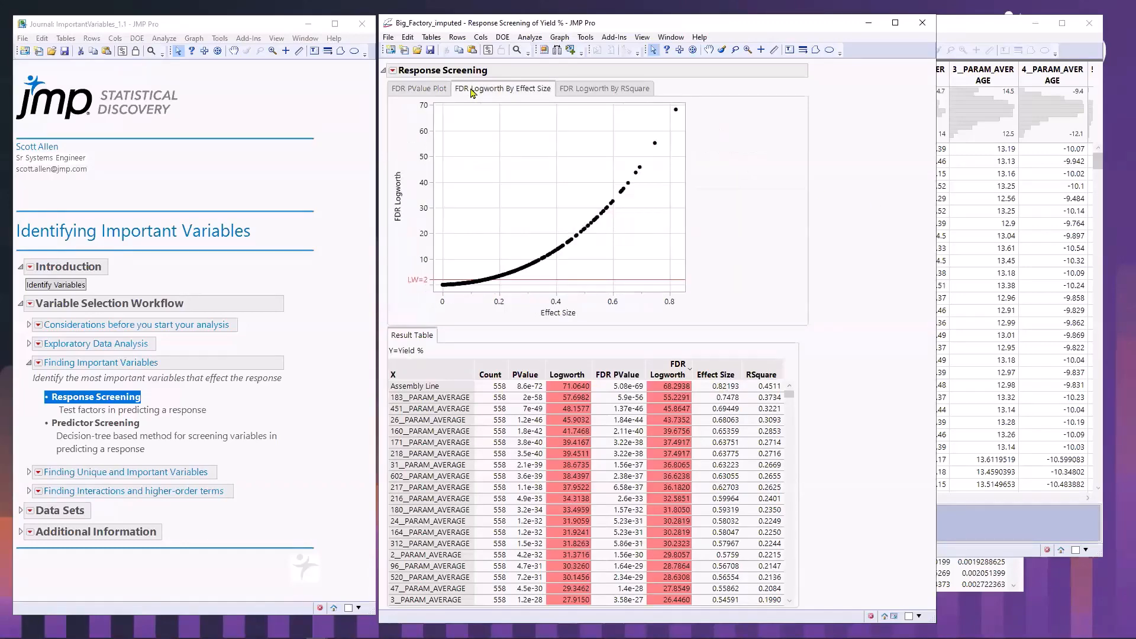
pyautogui.click(421, 90)
pyautogui.moveTo(674, 156); pyautogui.dragTo(794, 156)
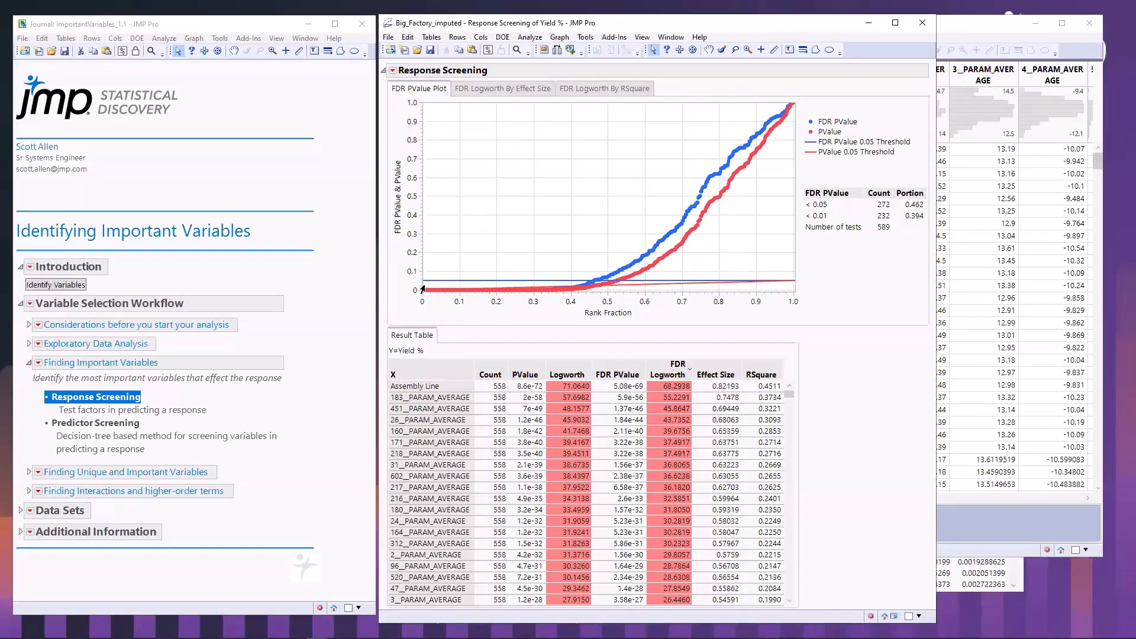
# Sort the Response Screening result table by RSquare in descending order
pyautogui.moveTo(385, 258); pyautogui.dragTo(409, 300)
pyautogui.press('Escape')
pyautogui.moveTo(831, 346)
pyautogui.mouseDown()
pyautogui.moveTo(397, 358)
pyautogui.moveTo(478, 392)
pyautogui.moveTo(703, 393)
pyautogui.moveTo(821, 347)
pyautogui.mouseUp()
pyautogui.click(765, 372)
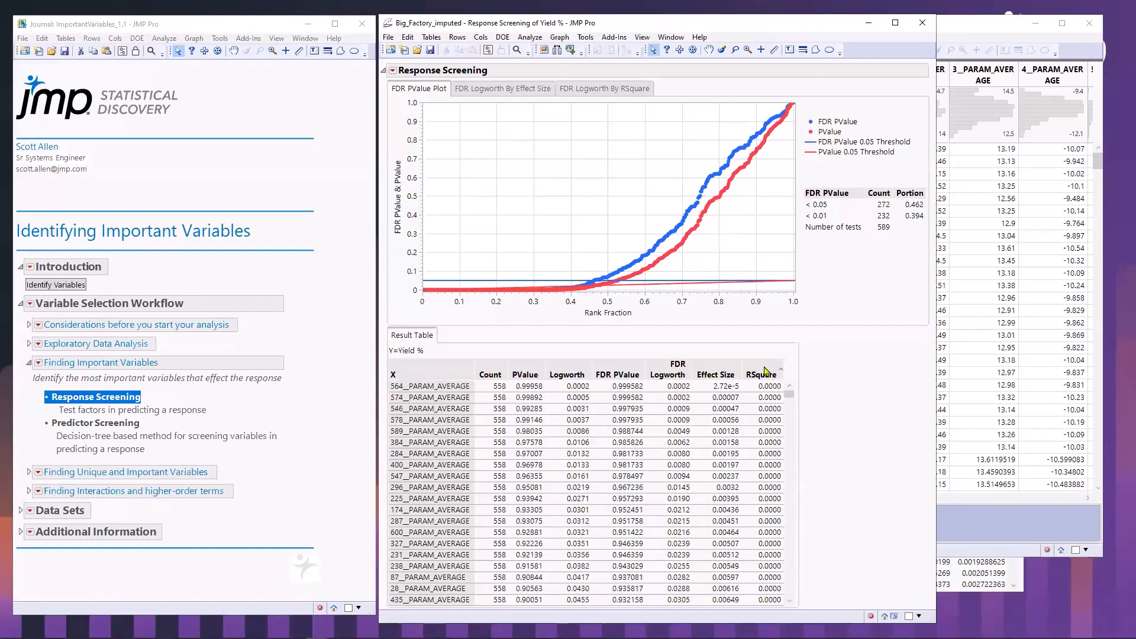
pyautogui.click(765, 371)
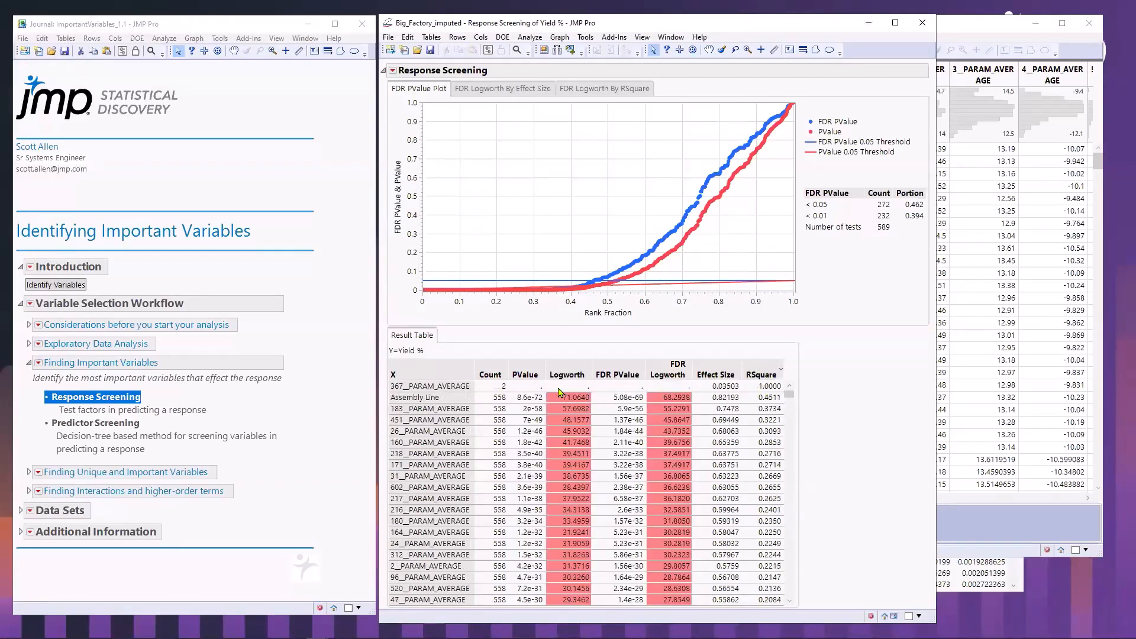
# Examine the count and RSquare of 367__PARAM_AVERAGE, and compare the RSquare values of Assembly Line and the next highest-ranked variables
pyautogui.click(767, 388)
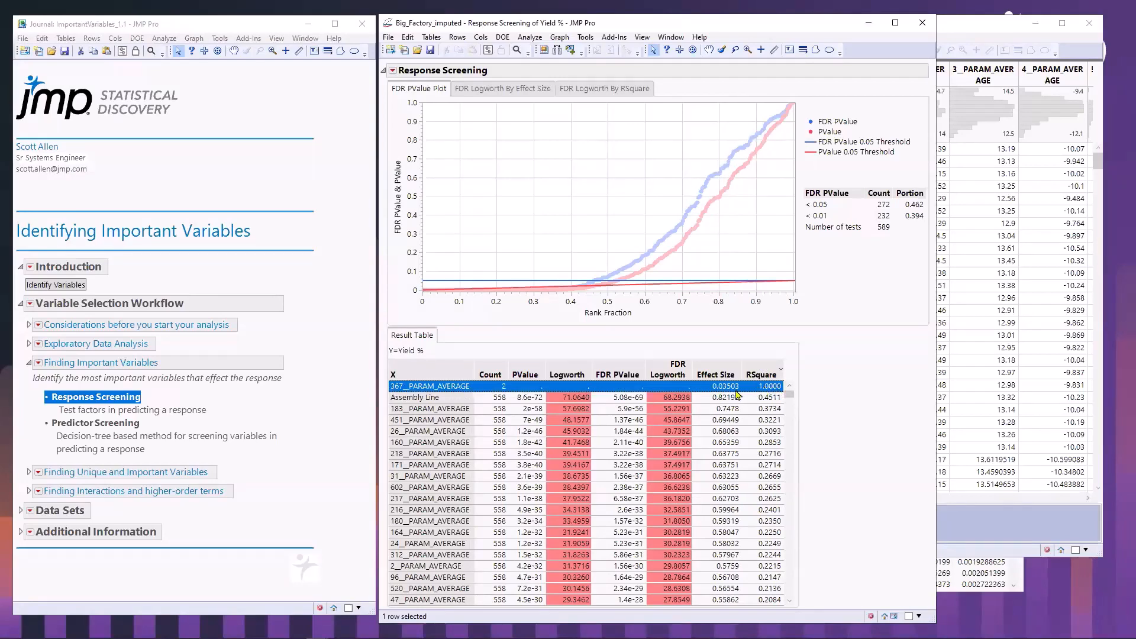
pyautogui.moveTo(806, 377)
pyautogui.mouseDown()
pyautogui.moveTo(624, 372)
pyautogui.moveTo(492, 395)
pyautogui.moveTo(500, 369)
pyautogui.mouseUp()
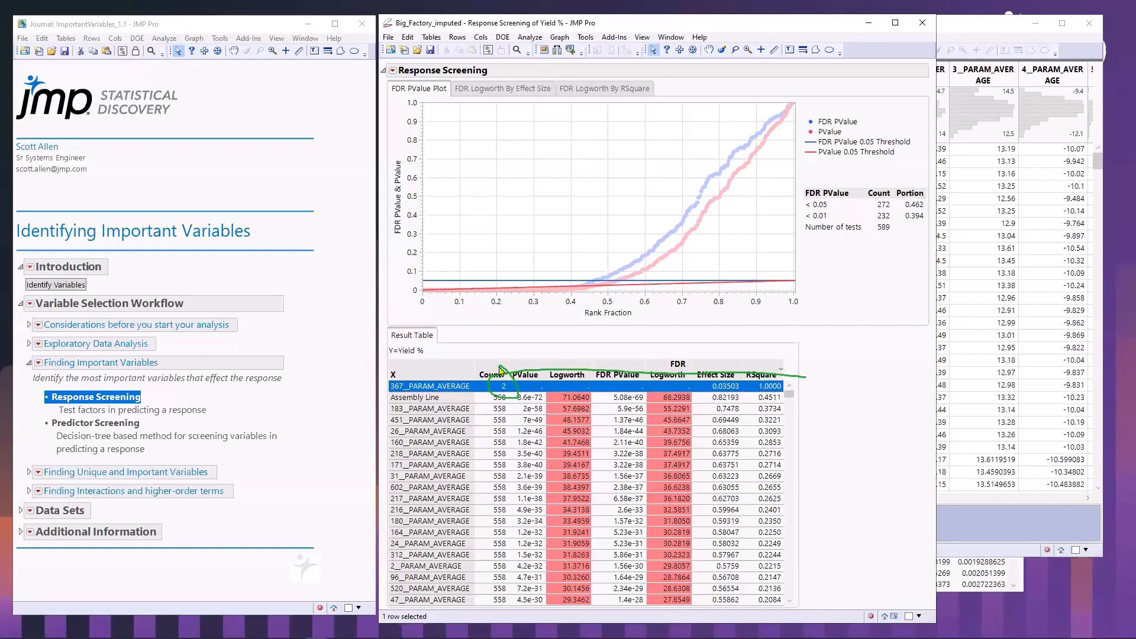
pyautogui.press('Escape')
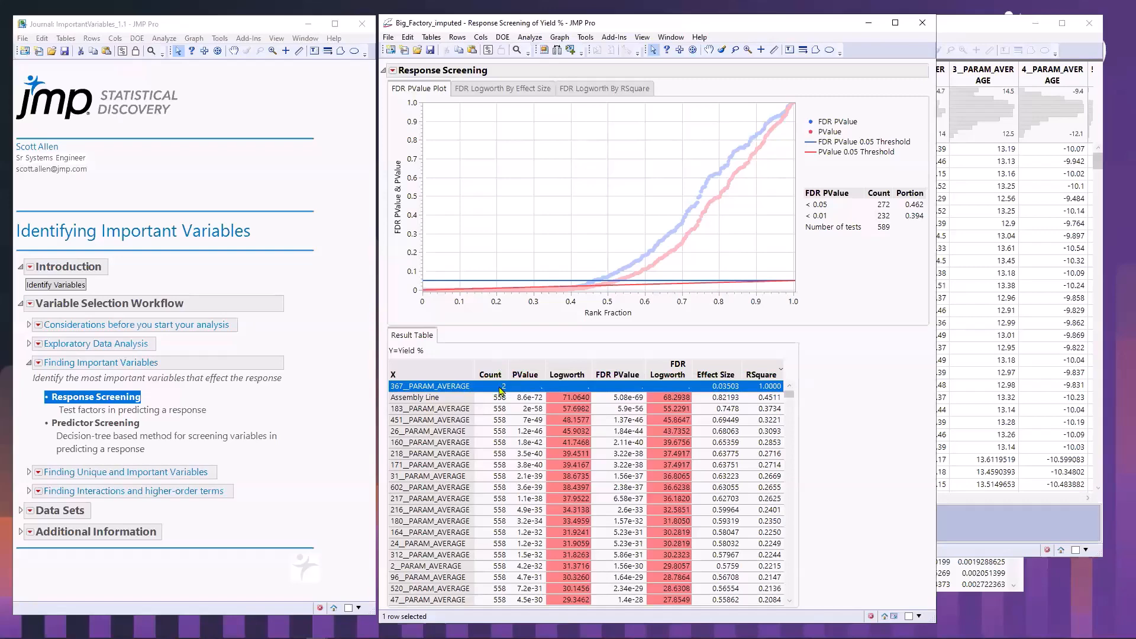
pyautogui.moveTo(811, 389)
pyautogui.mouseDown()
pyautogui.moveTo(787, 388)
pyautogui.moveTo(815, 409)
pyautogui.mouseUp()
pyautogui.press('Escape')
pyautogui.moveTo(440, 408); pyautogui.dragTo(430, 497)
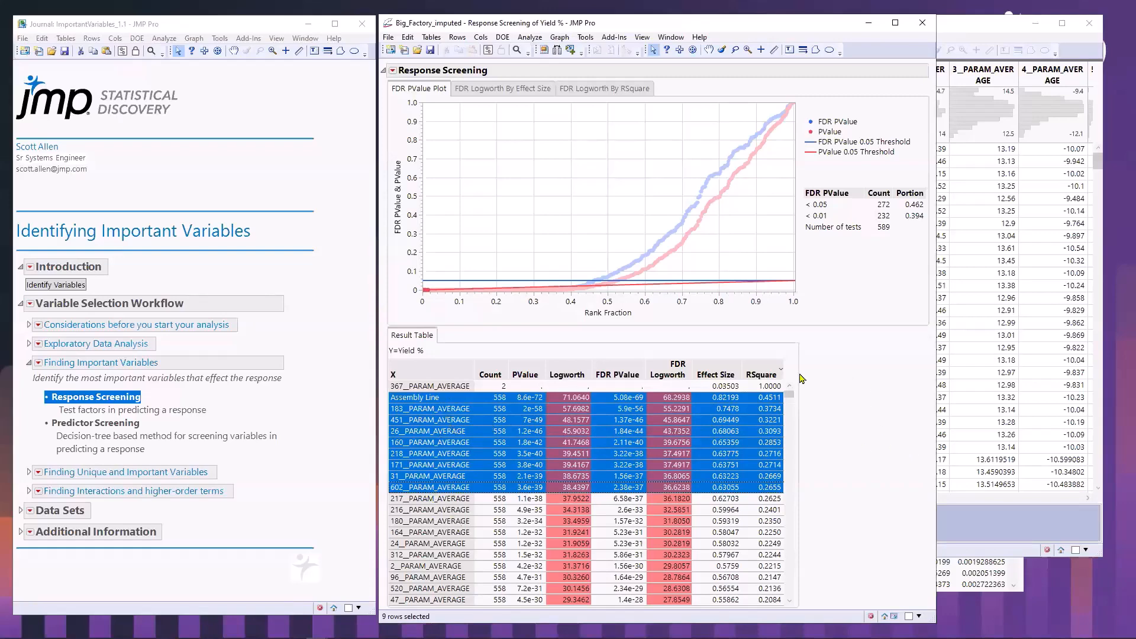
pyautogui.moveTo(791, 381)
pyautogui.mouseDown()
pyautogui.moveTo(784, 396)
pyautogui.moveTo(804, 394)
pyautogui.moveTo(791, 426)
pyautogui.moveTo(797, 538)
pyautogui.moveTo(794, 386)
pyautogui.mouseUp()
pyautogui.click(776, 402)
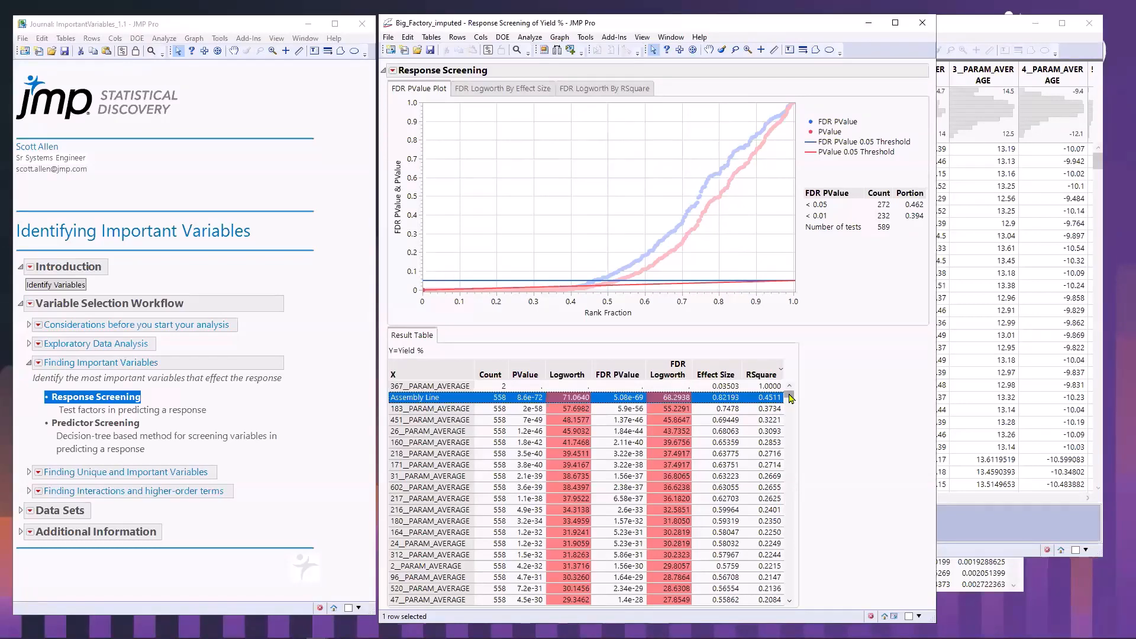
pyautogui.moveTo(790, 398)
pyautogui.mouseDown()
pyautogui.moveTo(778, 411)
pyautogui.moveTo(789, 393)
pyautogui.mouseUp()
pyautogui.moveTo(453, 66); pyautogui.dragTo(407, 72)
# Select the rows in the Response Screening results where RSquare is greater than 0.1
pyautogui.click(392, 70)
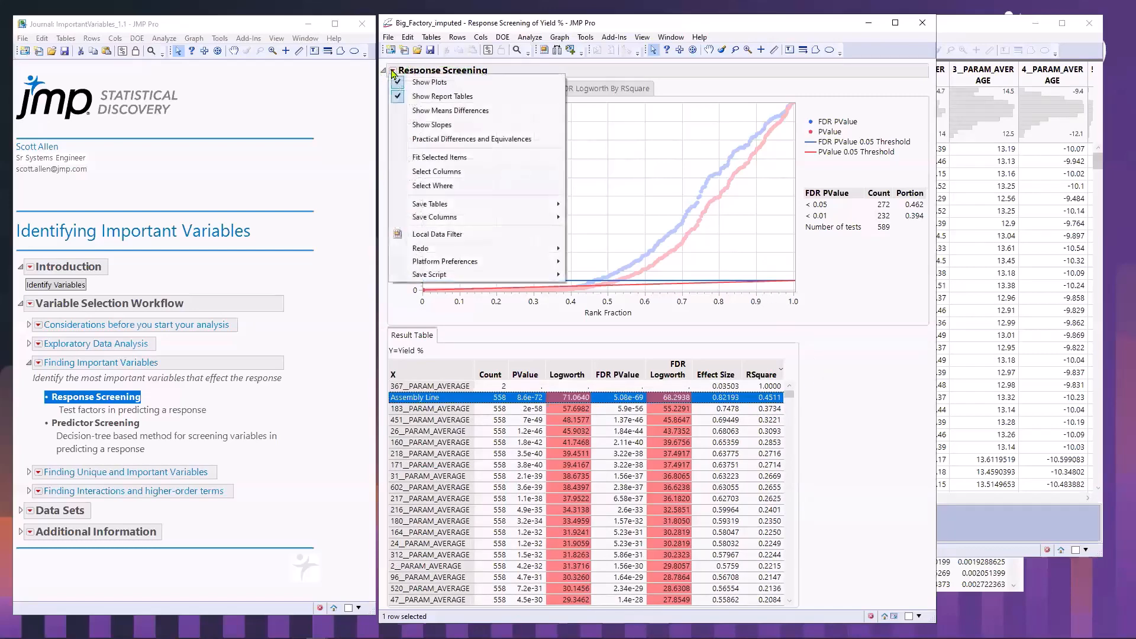
pyautogui.click(416, 187)
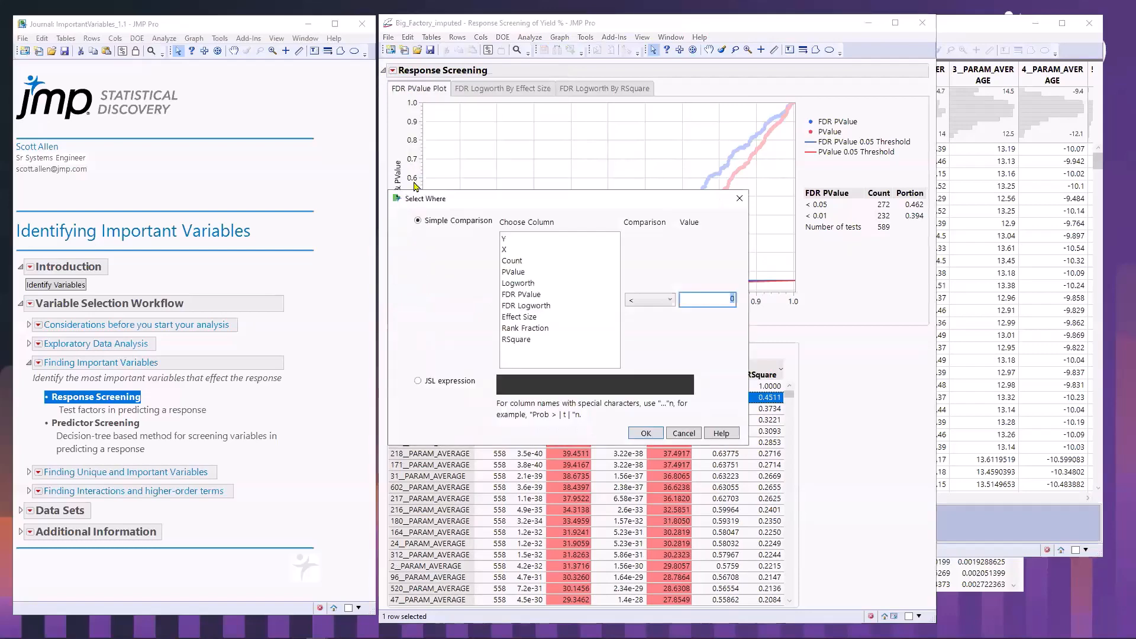
pyautogui.click(516, 340)
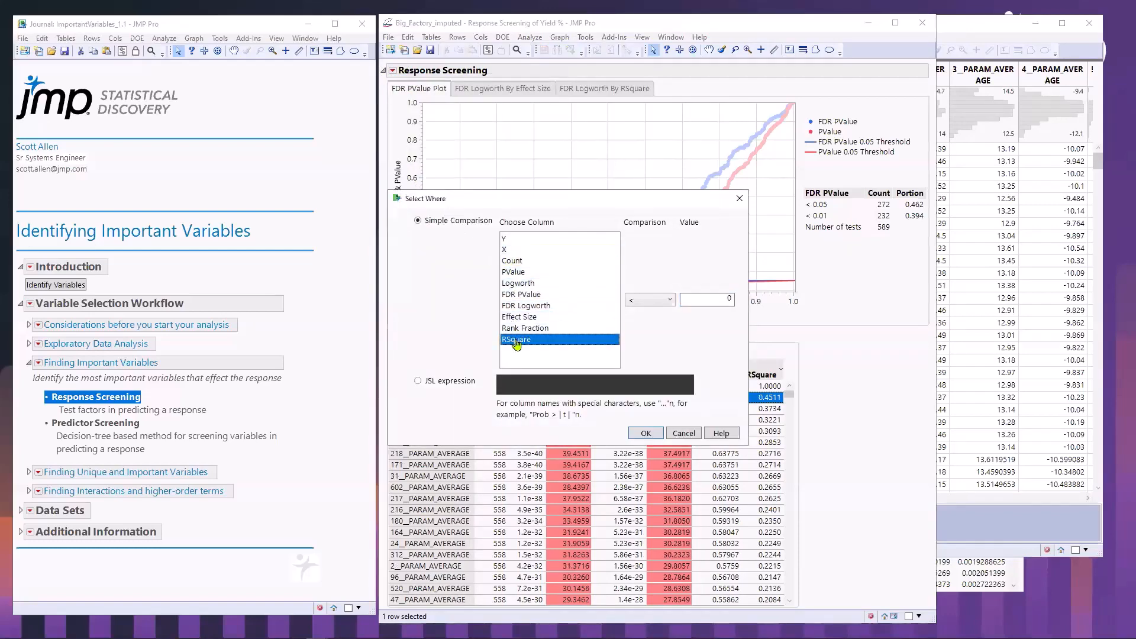
pyautogui.click(668, 300)
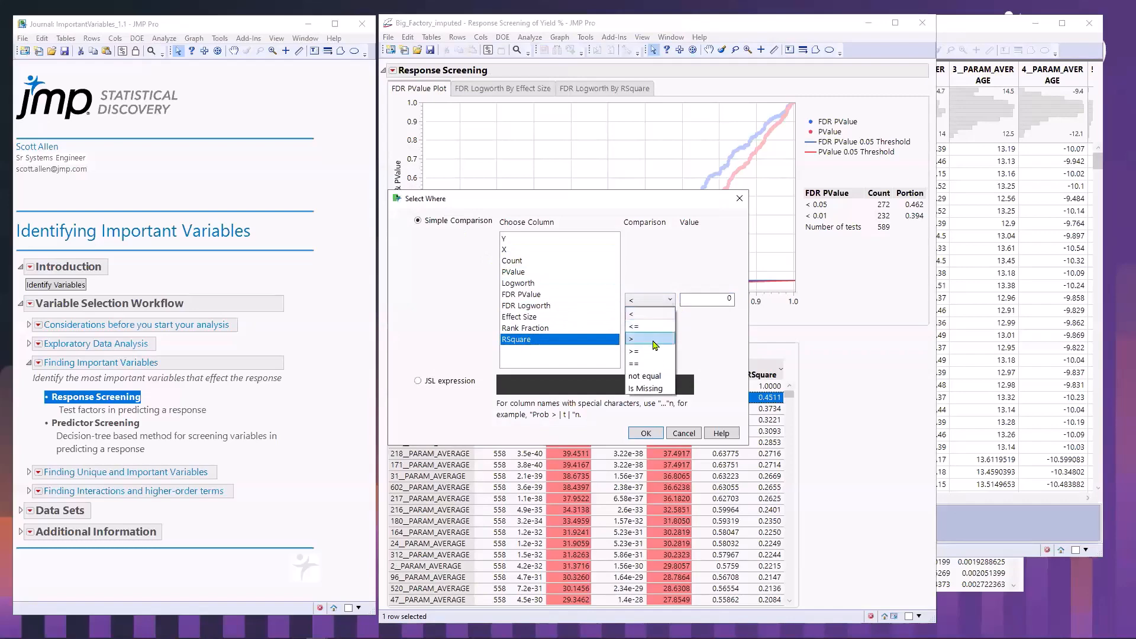
pyautogui.click(655, 340)
pyautogui.click(717, 299)
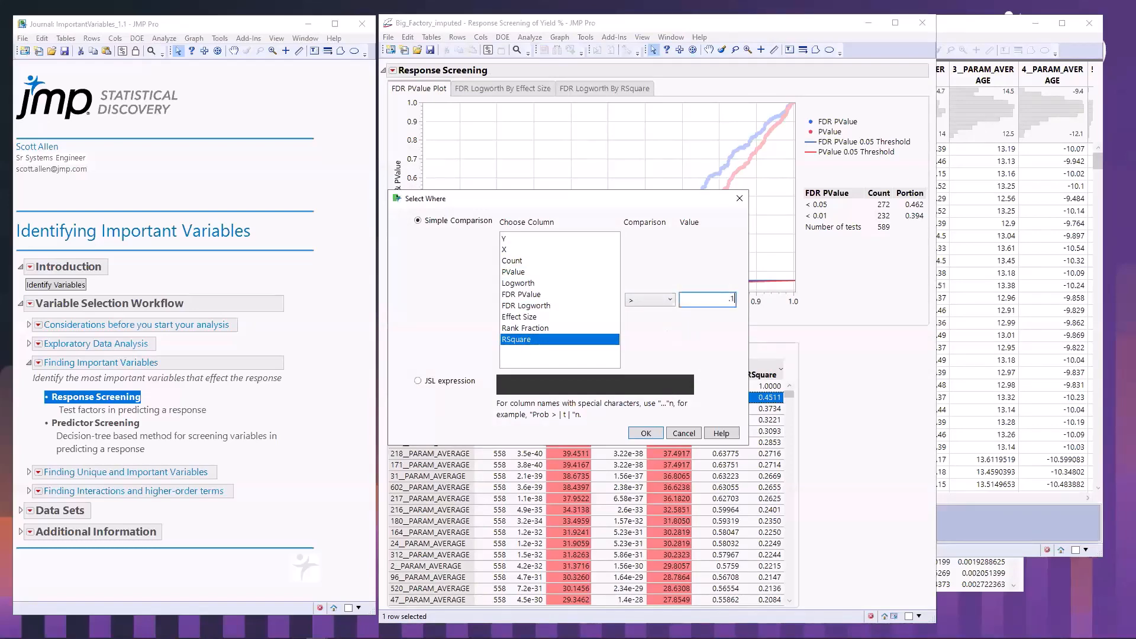
pyautogui.click(712, 340)
pyautogui.click(647, 434)
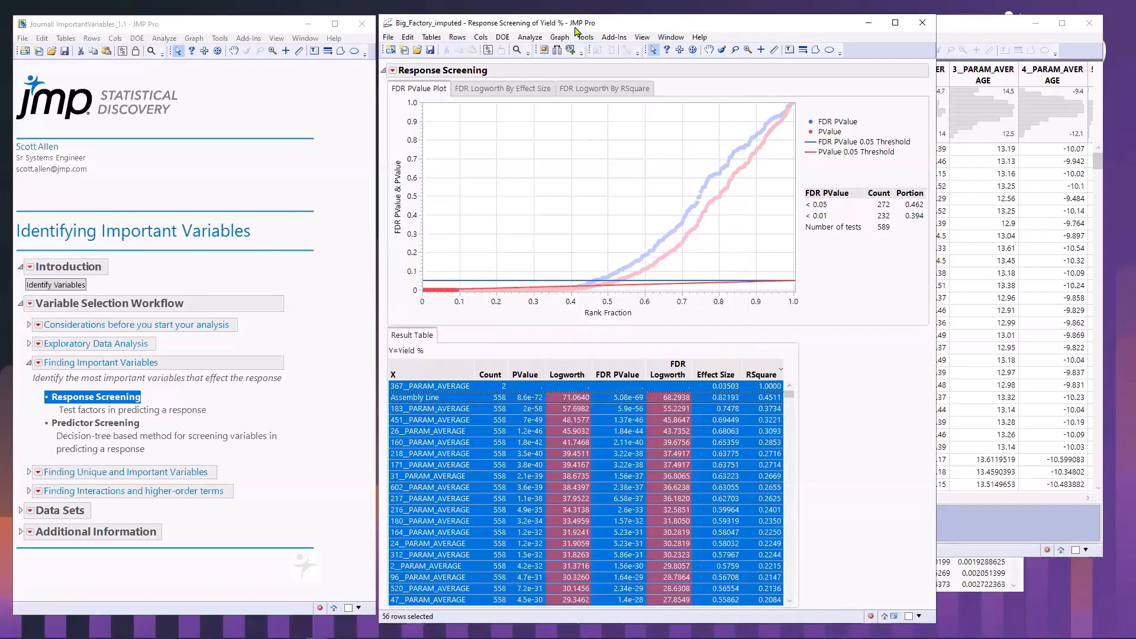
# Remove 367__PARAM_AVERAGE from the selected results and select the remaining variables' columns in the data table
pyautogui.moveTo(578, 27); pyautogui.dragTo(731, 30)
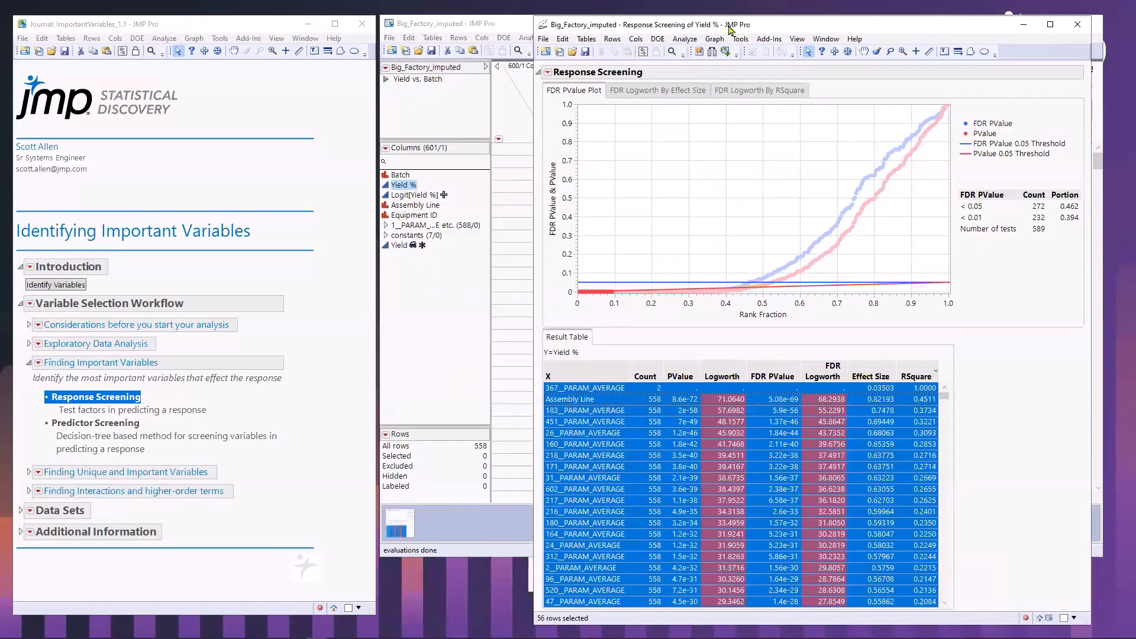
pyautogui.keyDown('ctrl'); pyautogui.click(566, 388); pyautogui.keyUp('ctrl')
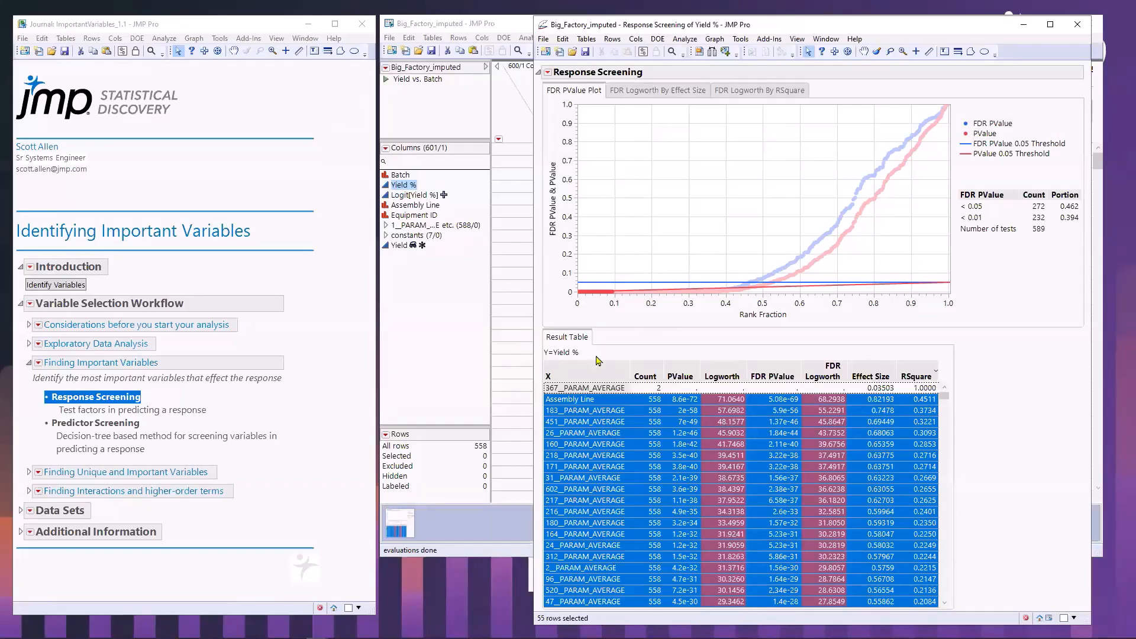
pyautogui.click(548, 73)
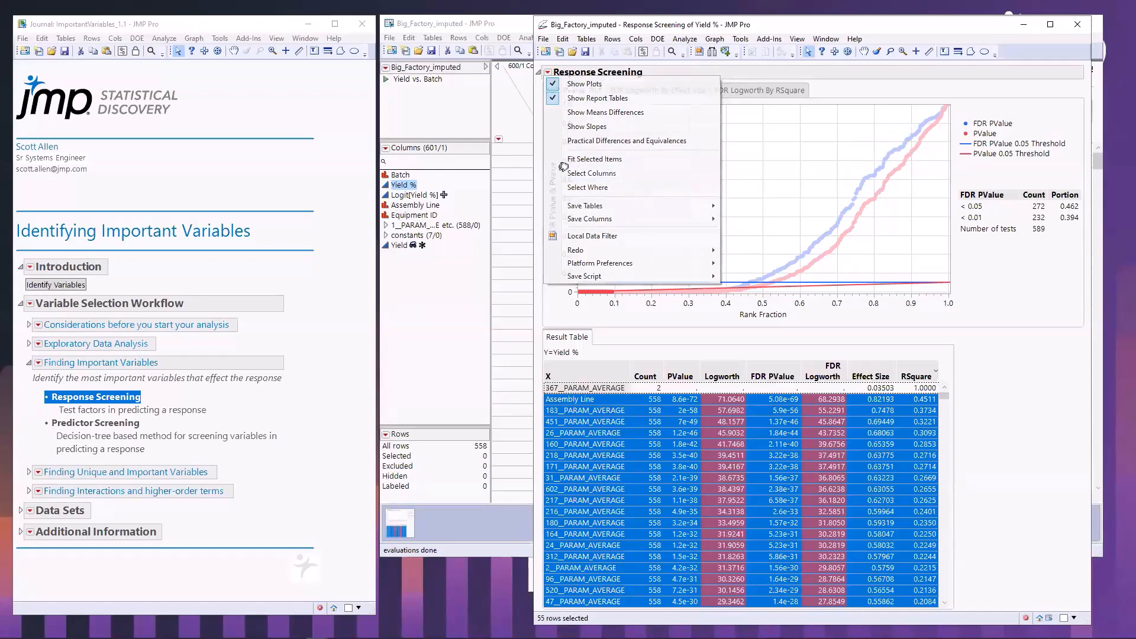
pyautogui.click(562, 173)
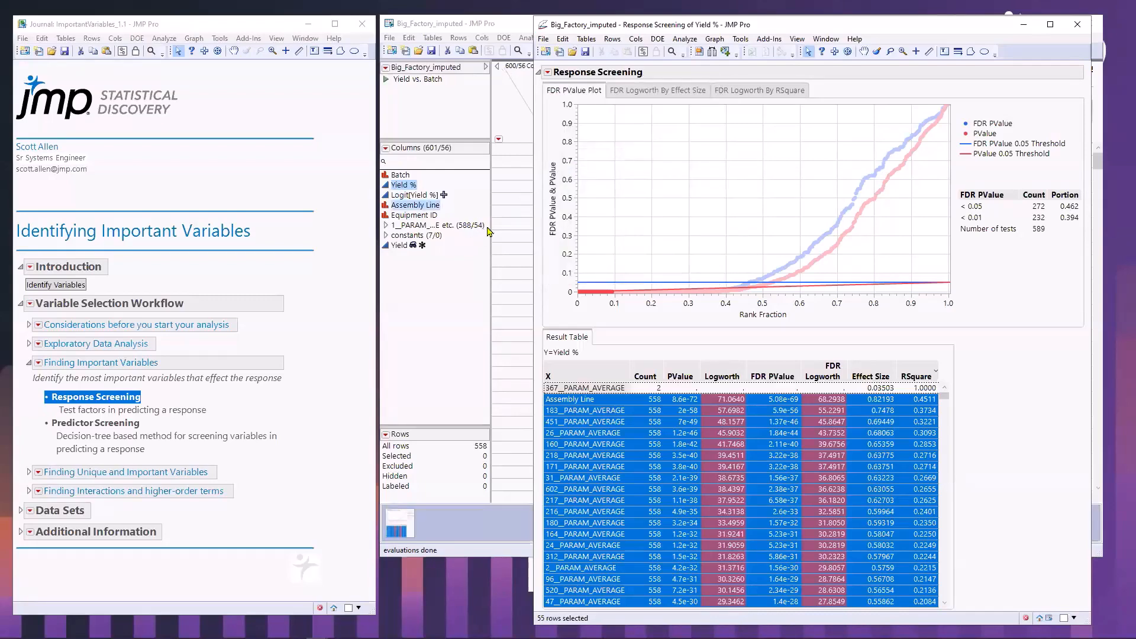
# In the Big_Factory_imputed table, exclude Yield % from the column selection, ungroup the selected parameter columns and group them with Assembly Line
pyautogui.click(511, 24)
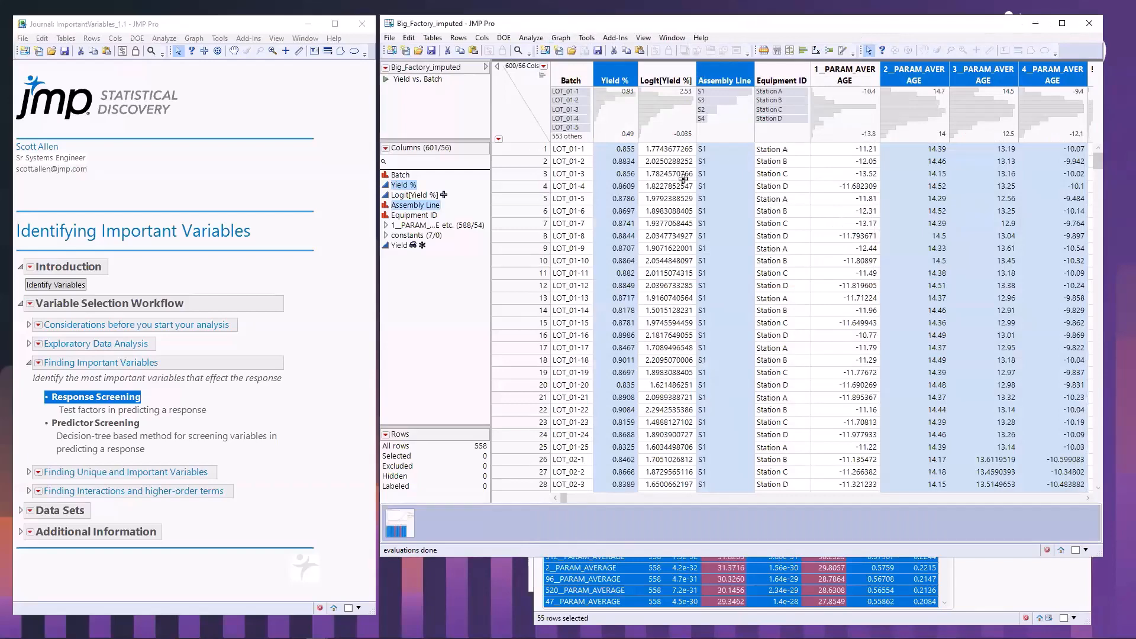
pyautogui.keyDown('ctrl'); pyautogui.click(406, 186); pyautogui.keyUp('ctrl')
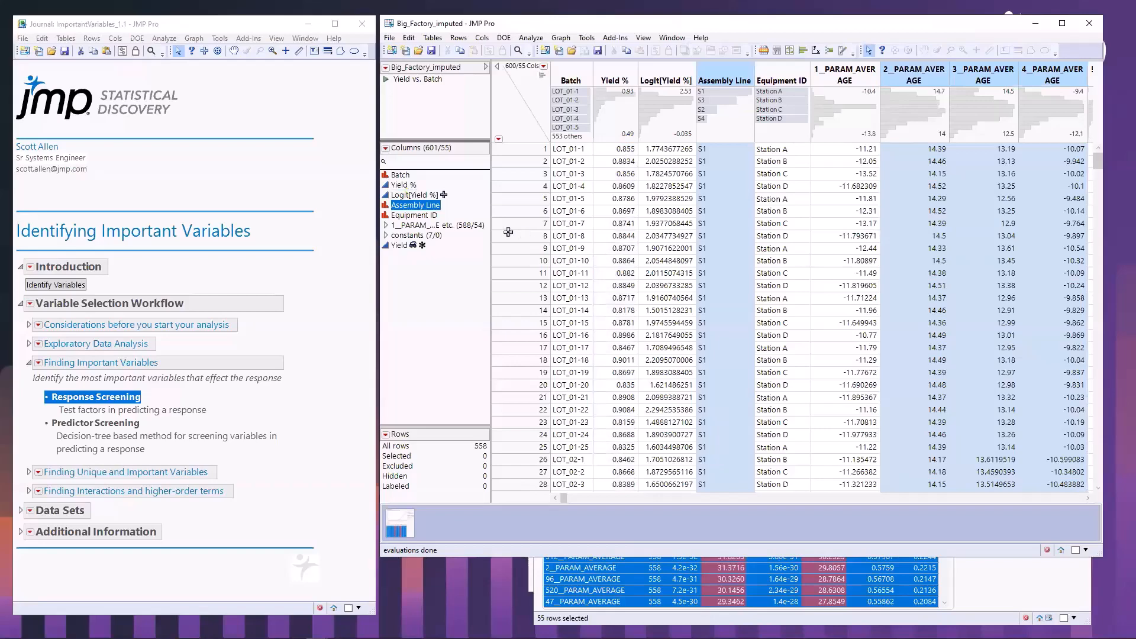
pyautogui.click(387, 226)
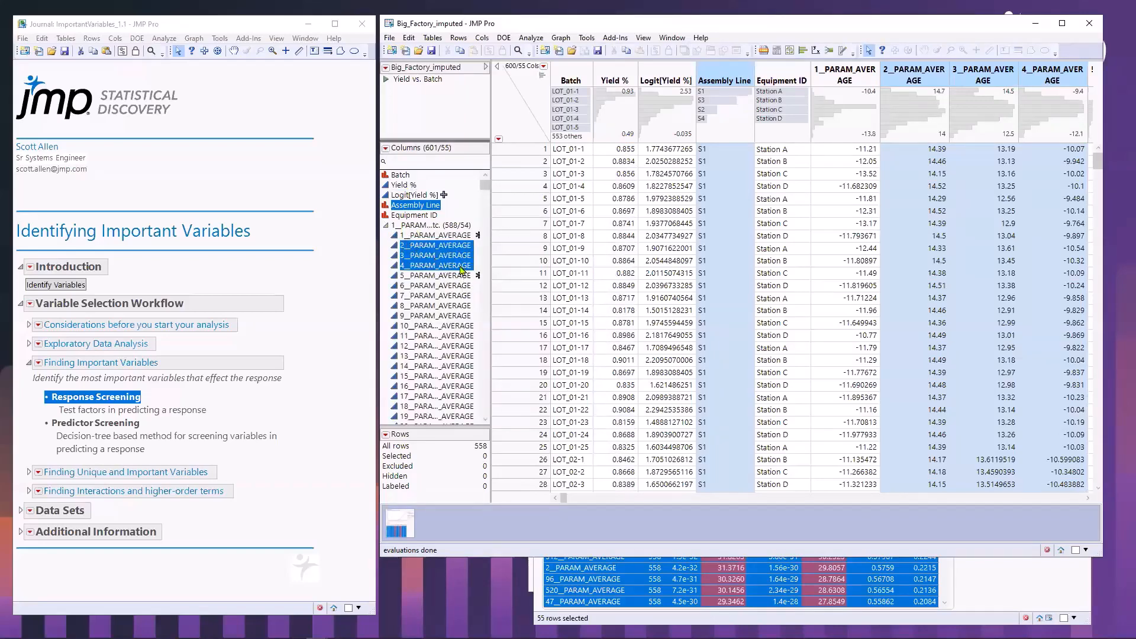
pyautogui.rightClick(424, 258)
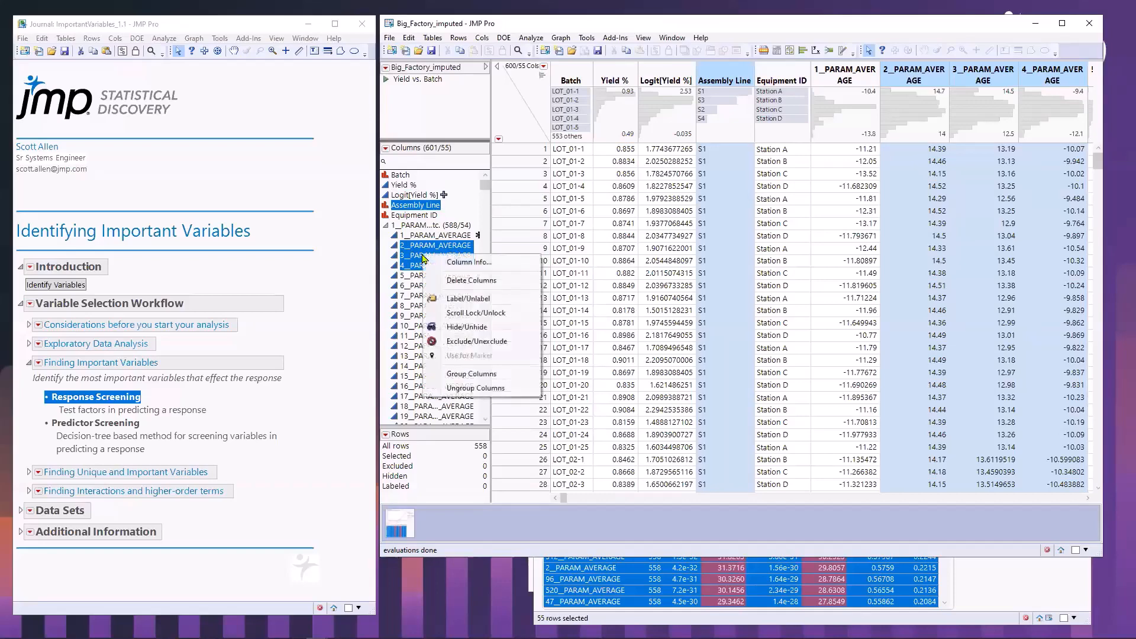
pyautogui.click(455, 387)
pyautogui.click(385, 225)
pyautogui.rightClick(418, 258)
pyautogui.click(456, 374)
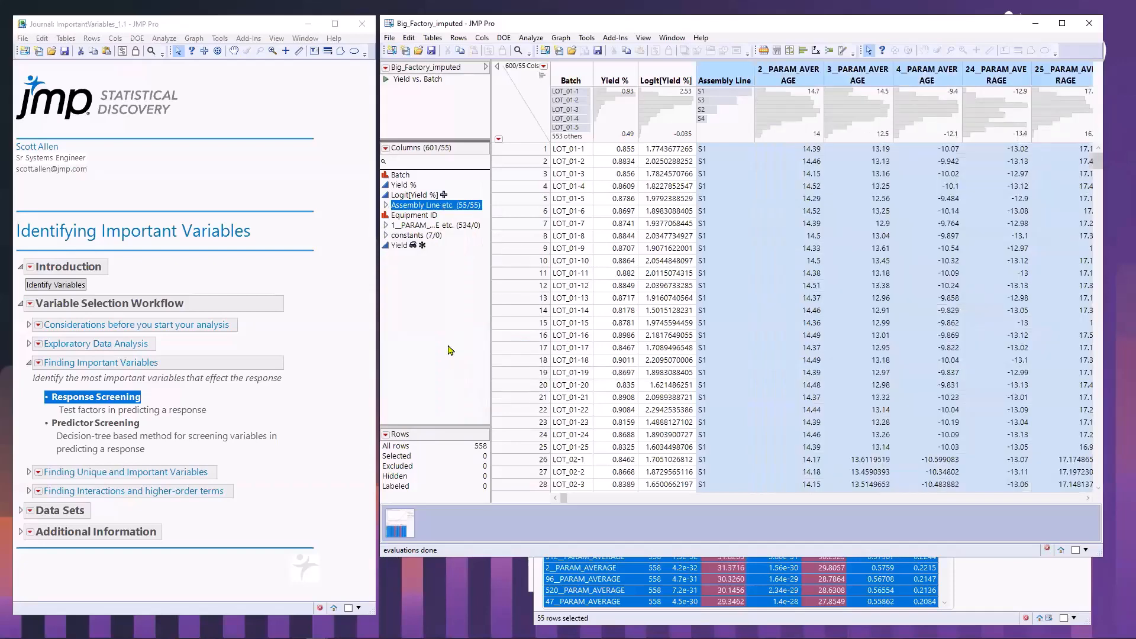
# Rename the new column group as "important 1" and select it
pyautogui.doubleClick(426, 206)
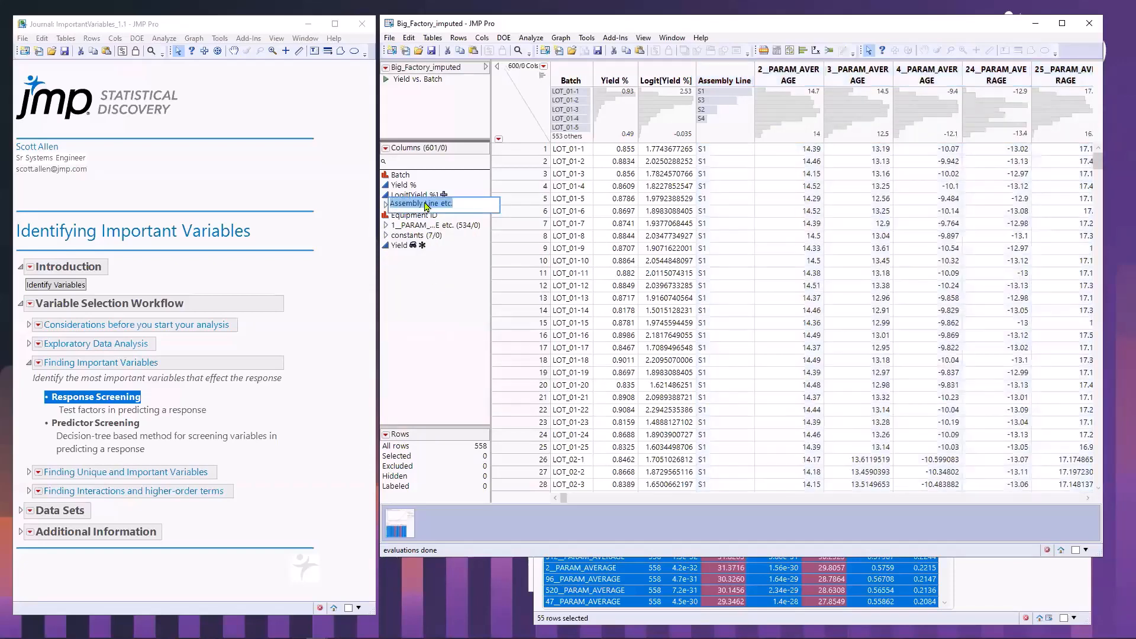
pyautogui.write('important 1')
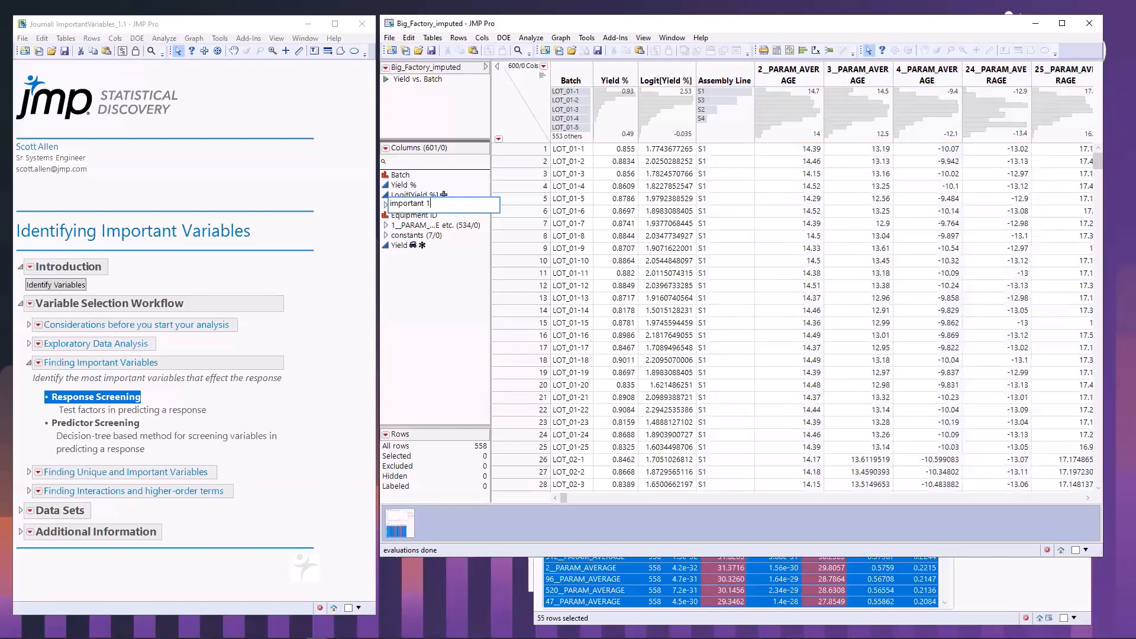
pyautogui.press('Return')
pyautogui.click(419, 206)
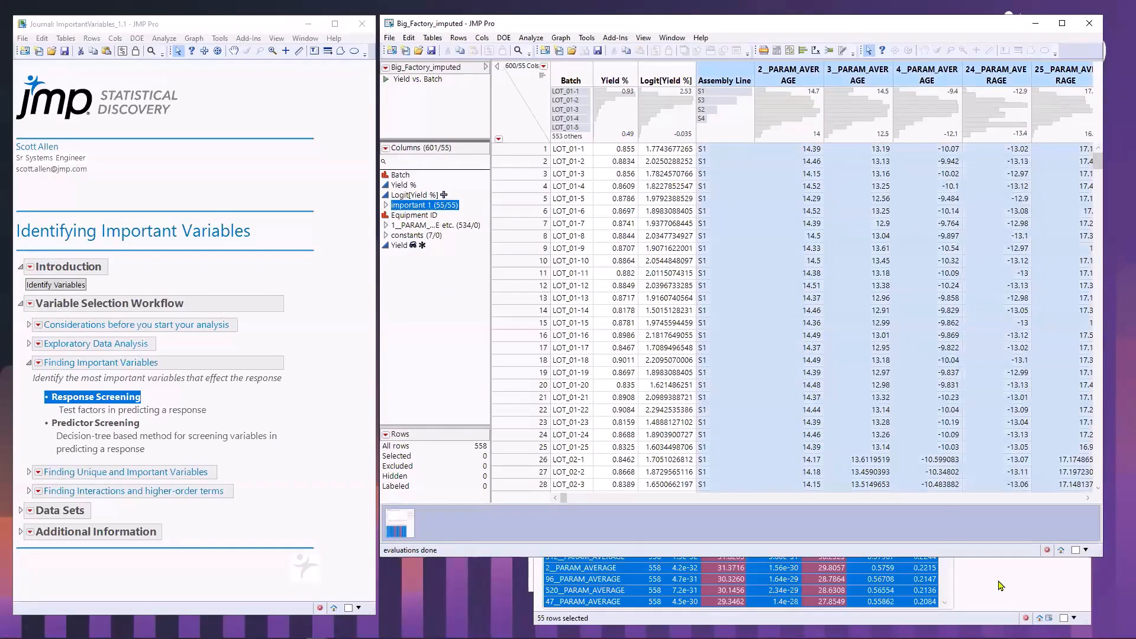
# Review where the selected variables end in the Response Screening results, and compare the remaining 1__PARAM_AVERAGE group with important 1
pyautogui.click(1000, 583)
pyautogui.moveTo(949, 397); pyautogui.dragTo(941, 418)
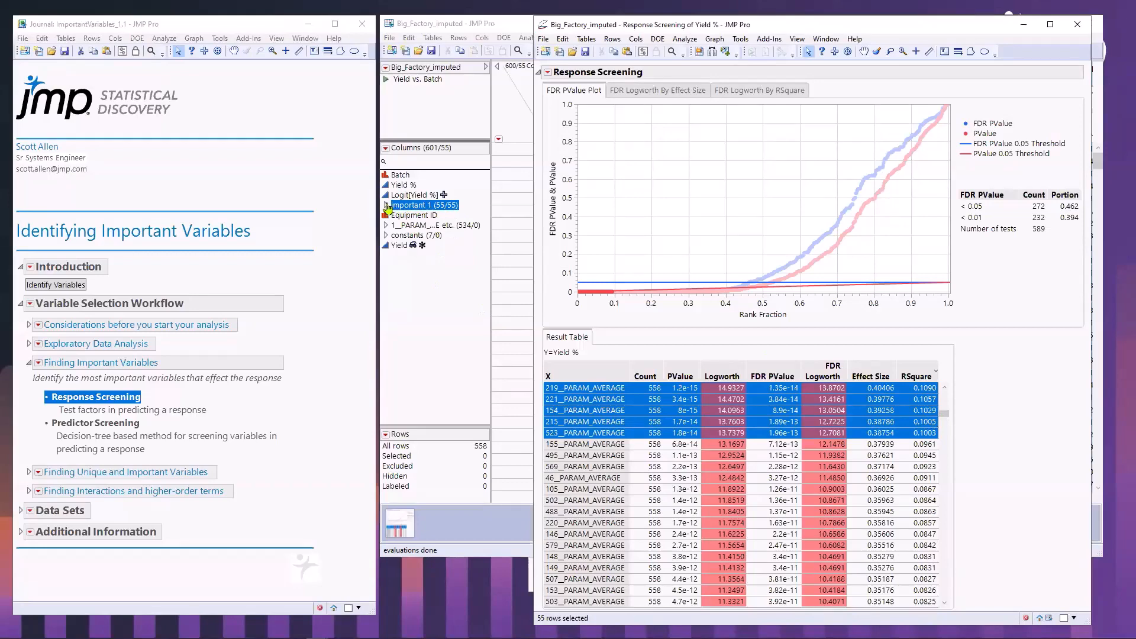
pyautogui.click(436, 225)
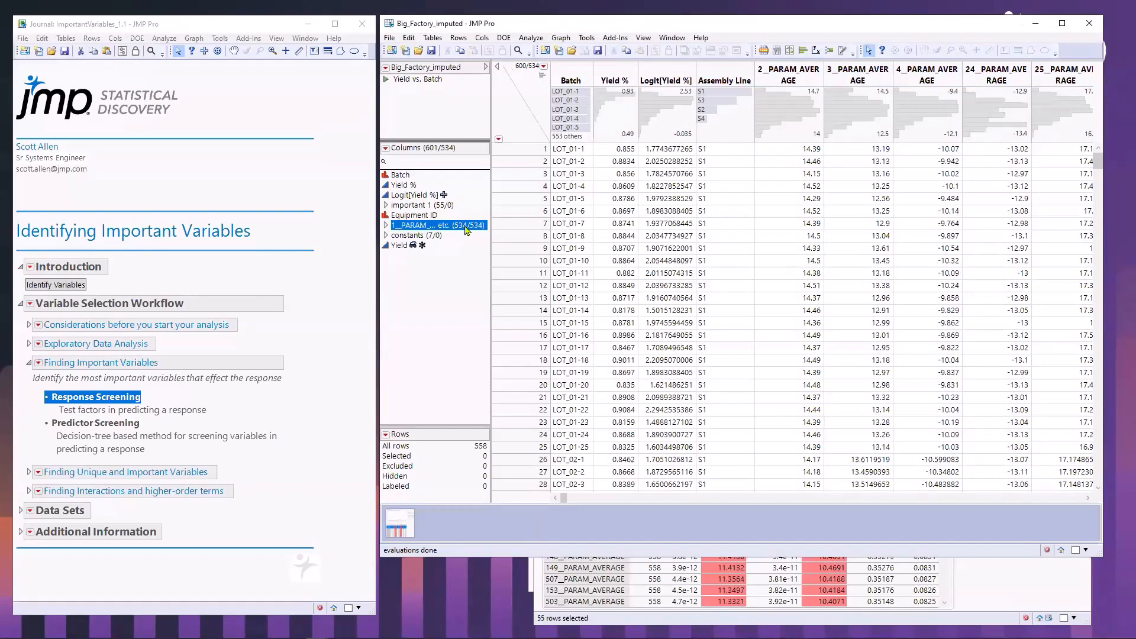
pyautogui.click(438, 206)
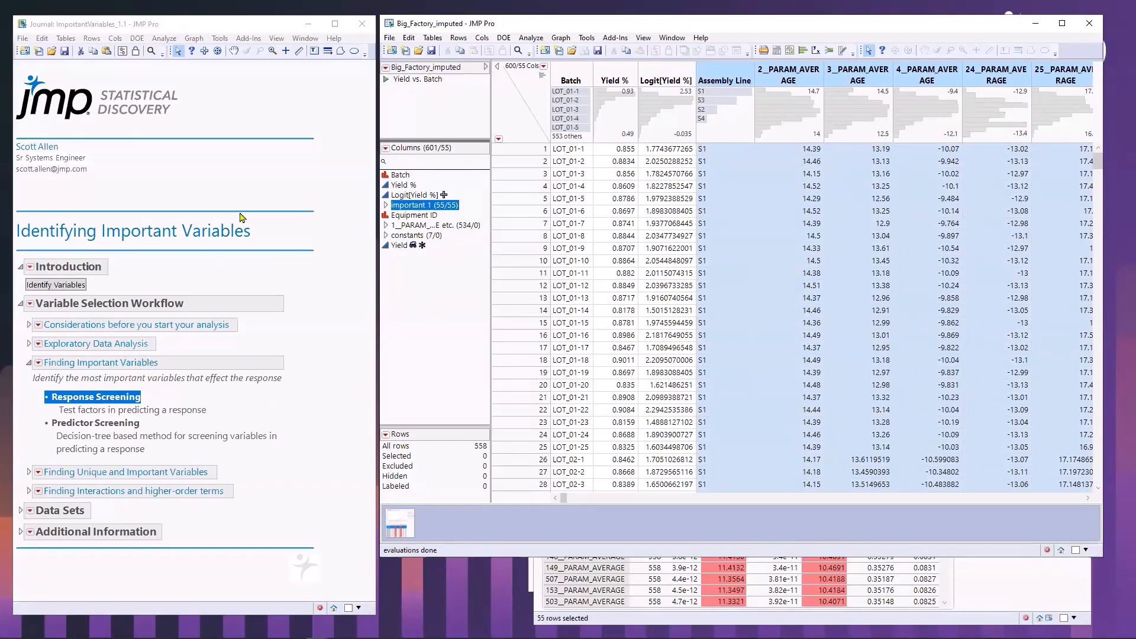
# Open Graph Builder and plot Yield % on Y against 2__PARAM_AVERAGE from the important 1 group on X
pyautogui.click(561, 38)
pyautogui.click(592, 52)
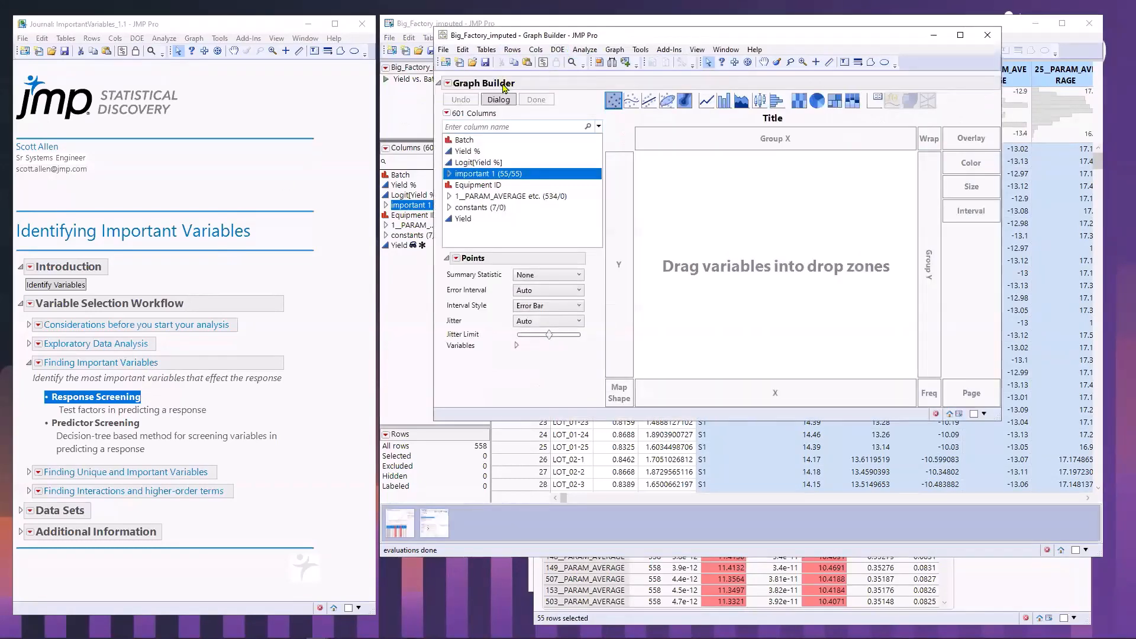
pyautogui.click(449, 174)
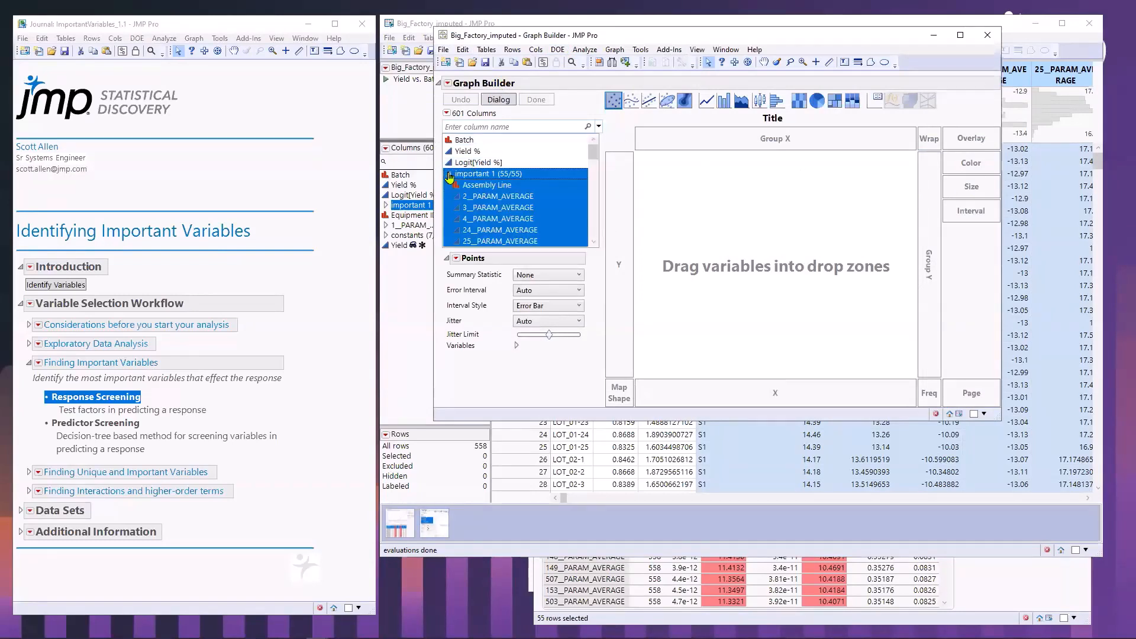
pyautogui.click(485, 199)
pyautogui.keyDown('shift'); pyautogui.click(490, 210); pyautogui.keyUp('shift')
pyautogui.click(481, 199)
pyautogui.moveTo(480, 202); pyautogui.dragTo(618, 211)
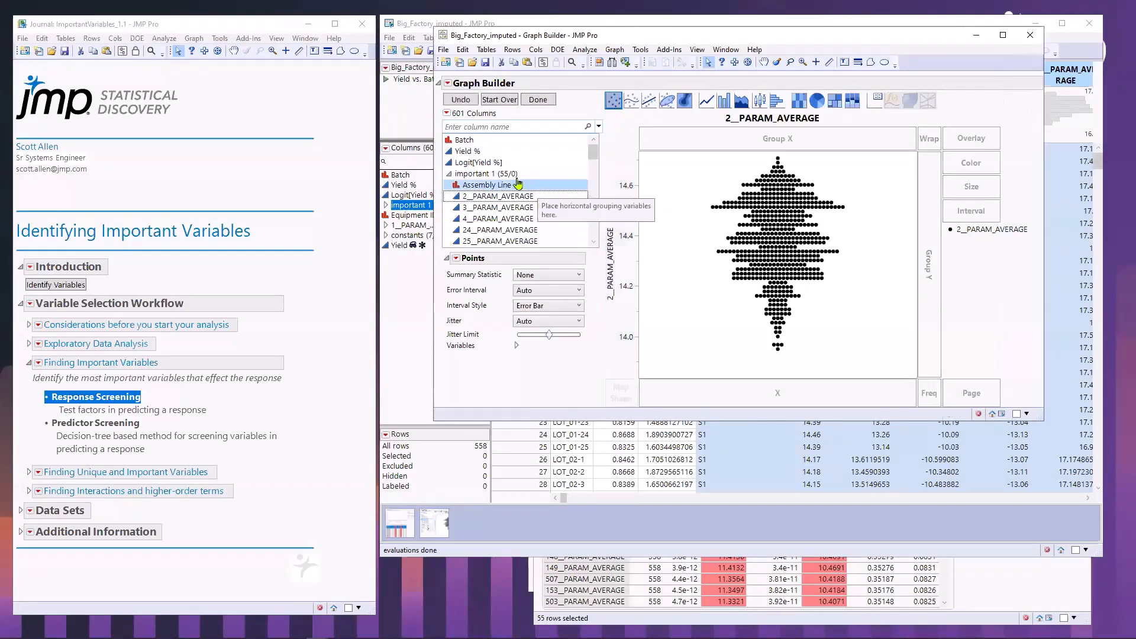
pyautogui.moveTo(466, 155); pyautogui.dragTo(626, 264)
pyautogui.moveTo(492, 197); pyautogui.dragTo(748, 402)
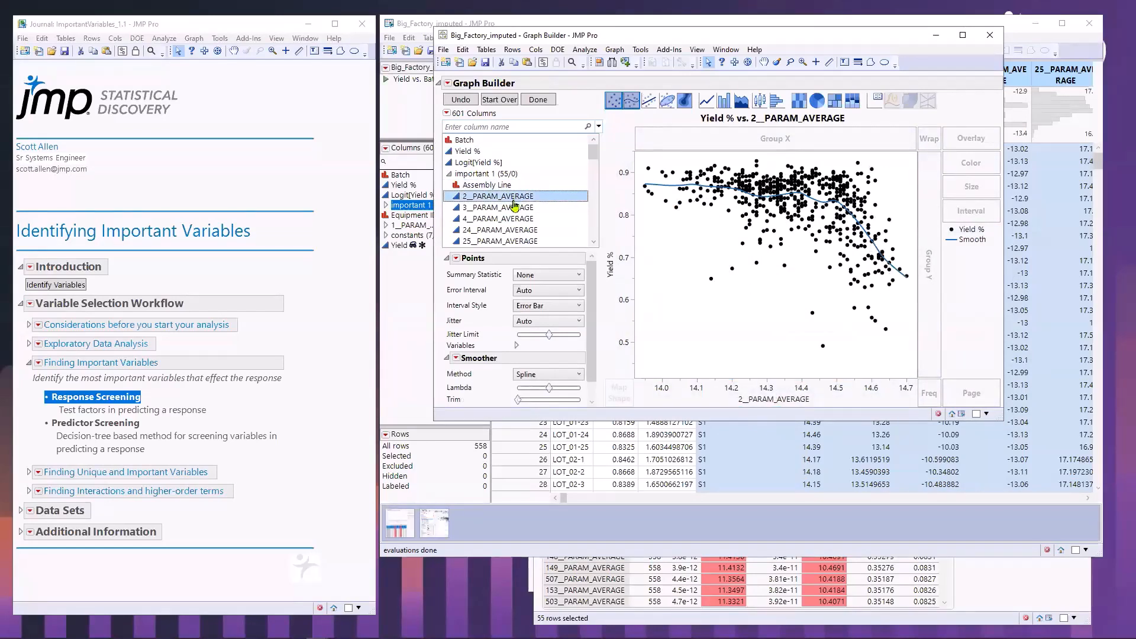
# Replace the X variable with 4__PARAM_AVERAGE to view its relationship with Yield %, and close the graph
pyautogui.moveTo(491, 218); pyautogui.dragTo(785, 395)
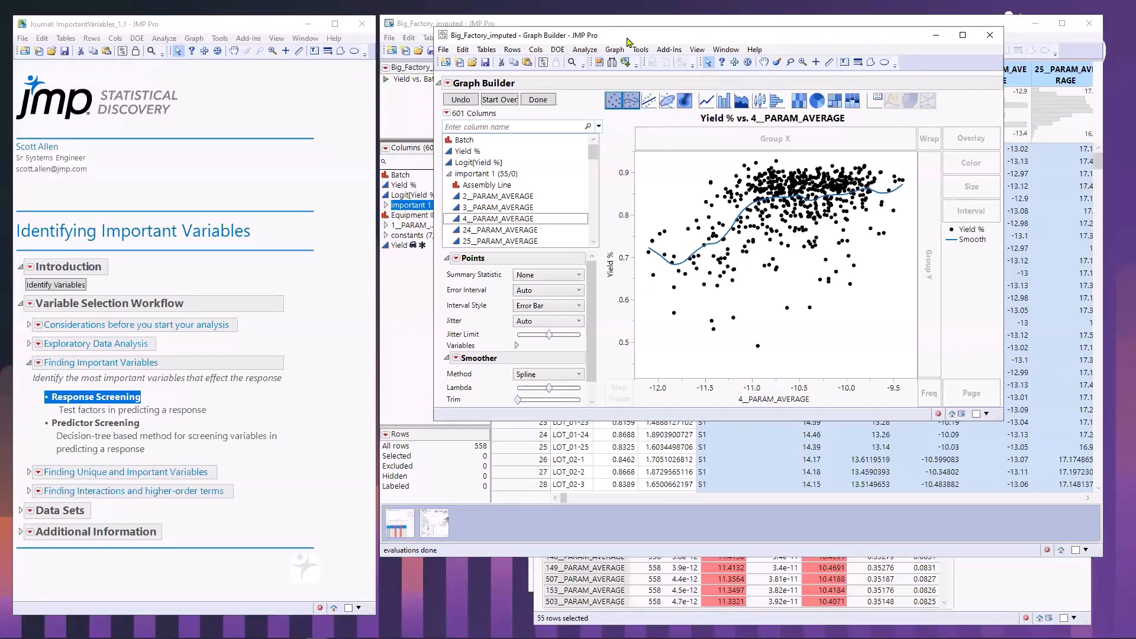
pyautogui.moveTo(628, 41); pyautogui.dragTo(585, 45)
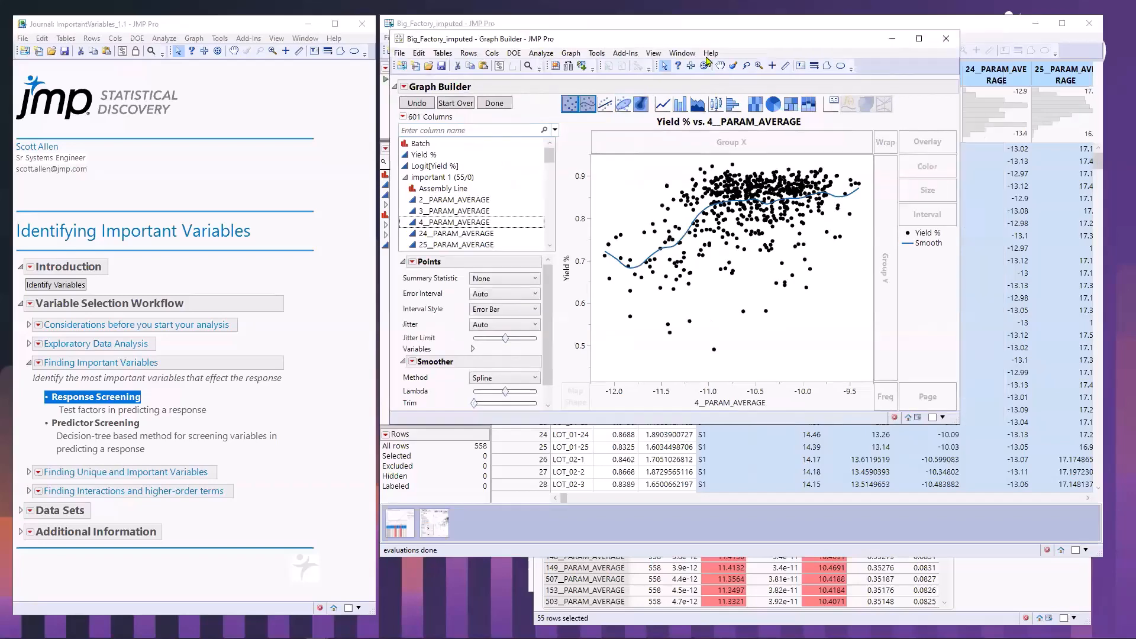
pyautogui.click(945, 40)
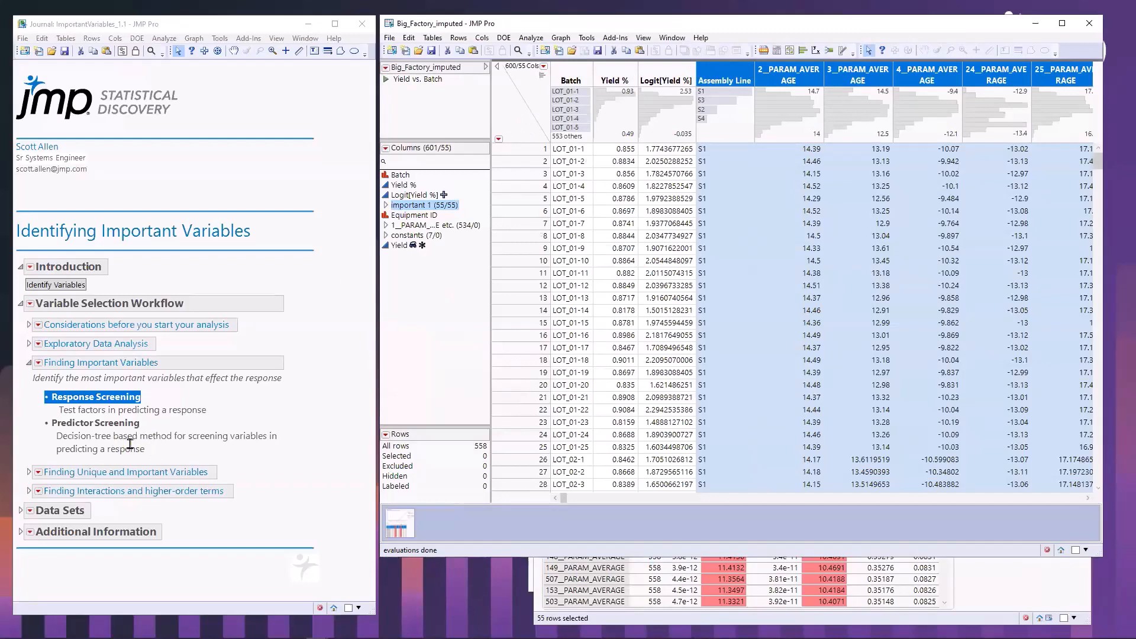
# Open the Predictor Screening setup for the Big_Factory_imputed table and check its Number Trees setting
pyautogui.click(535, 39)
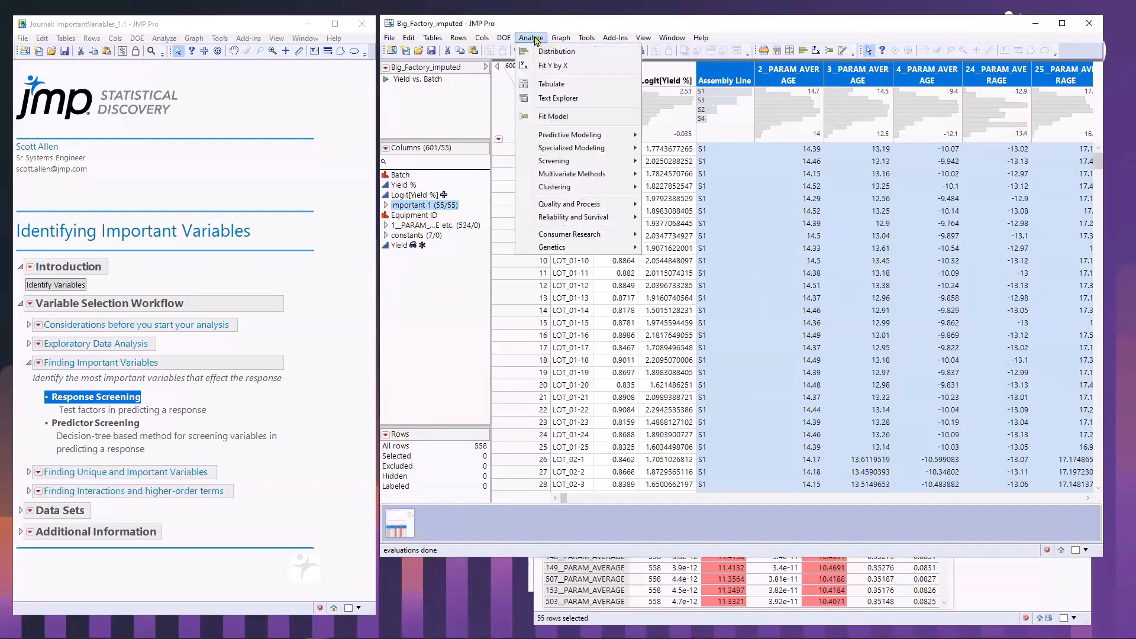
pyautogui.moveTo(545, 138)
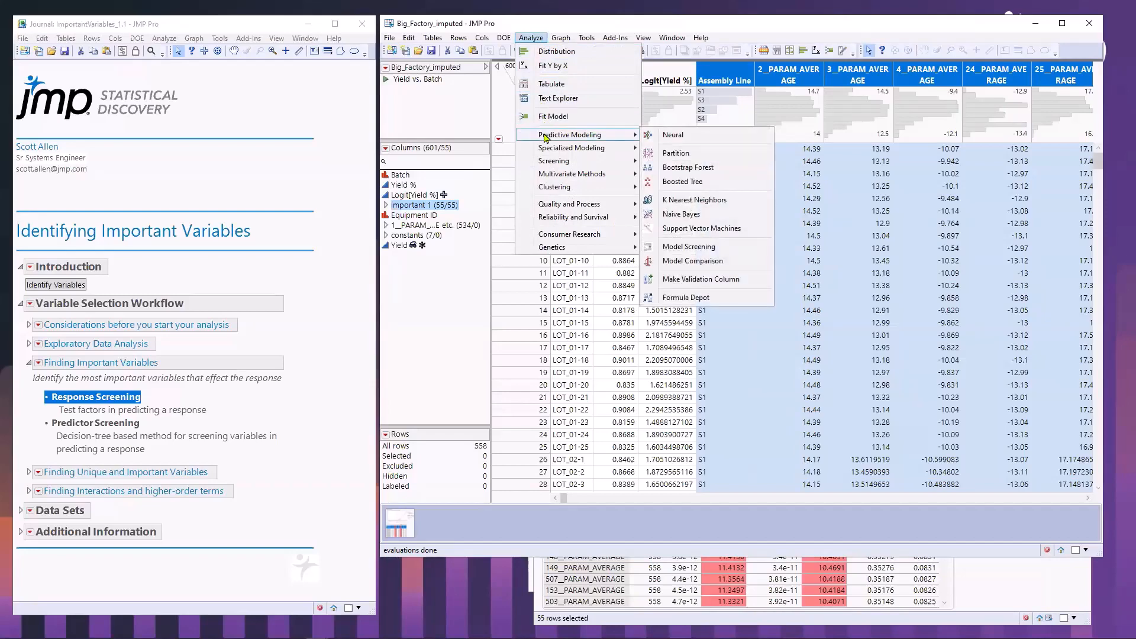
pyautogui.click(501, 37)
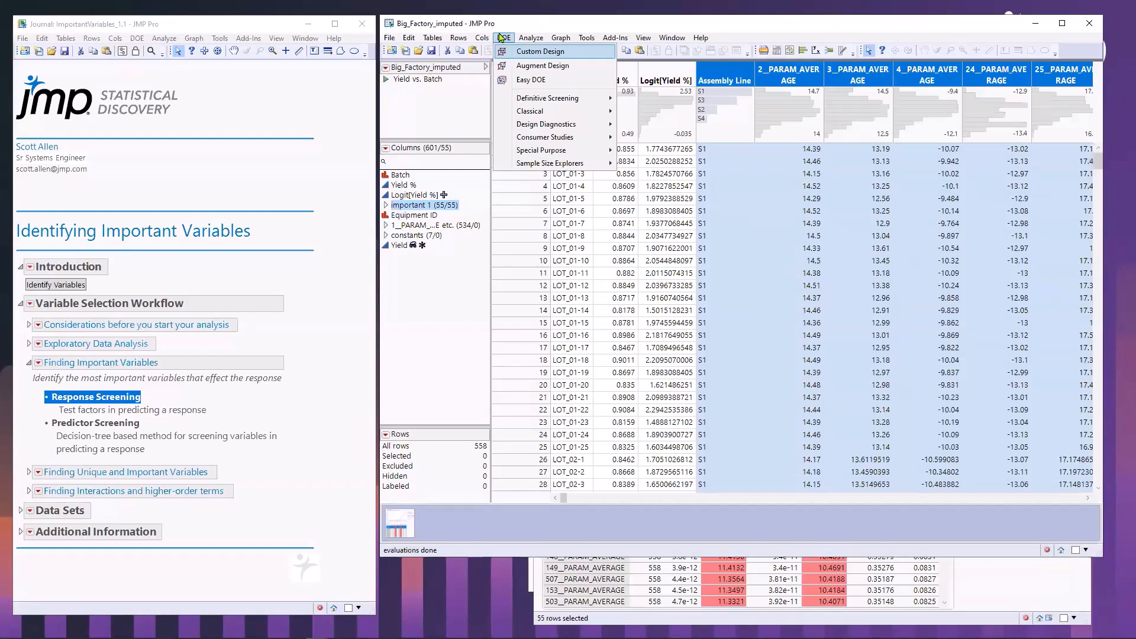
pyautogui.moveTo(525, 41)
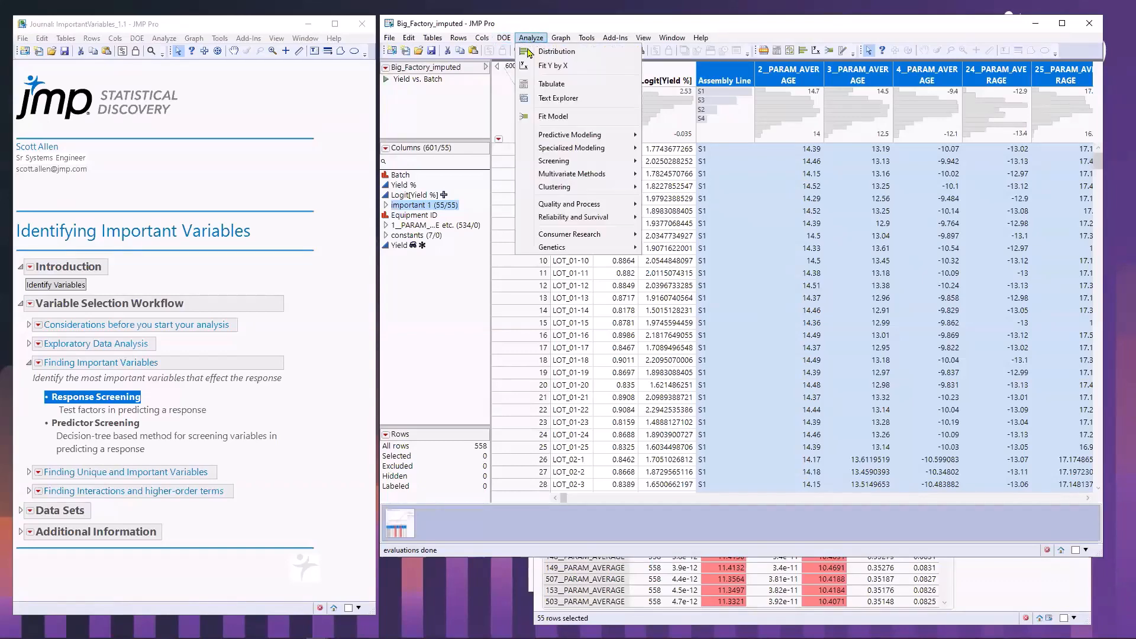
pyautogui.moveTo(541, 140)
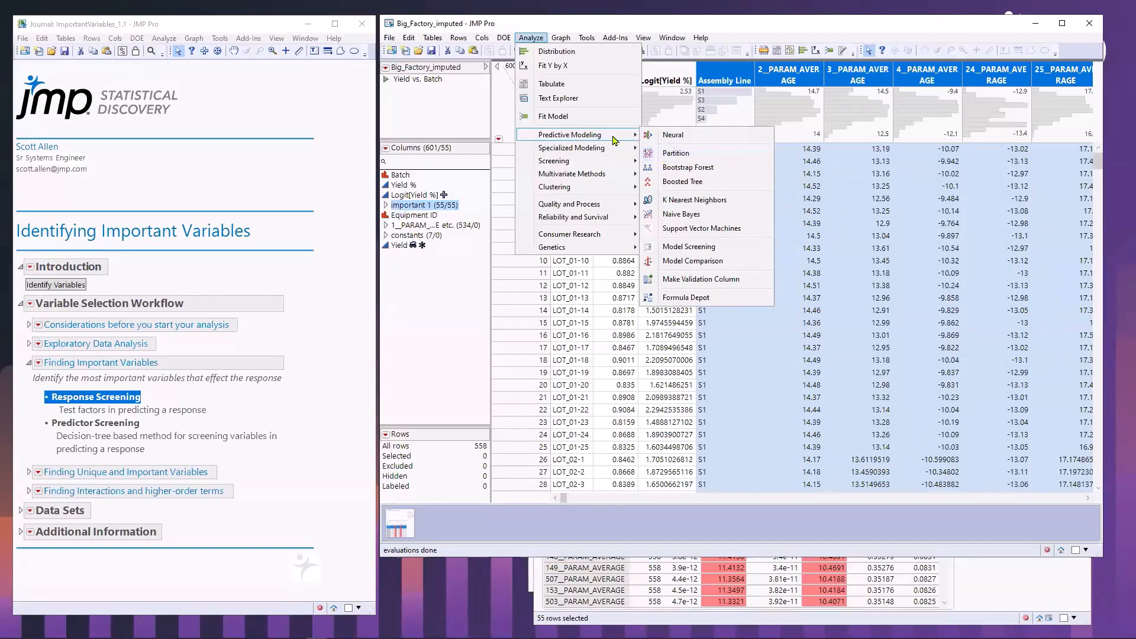
pyautogui.moveTo(605, 167)
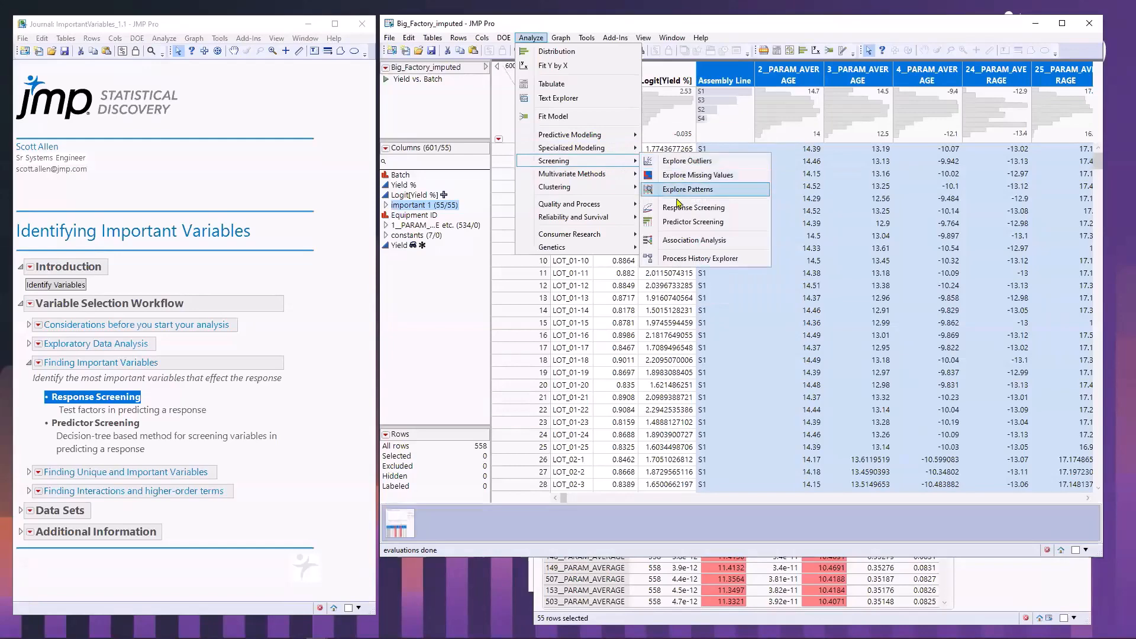
pyautogui.click(689, 223)
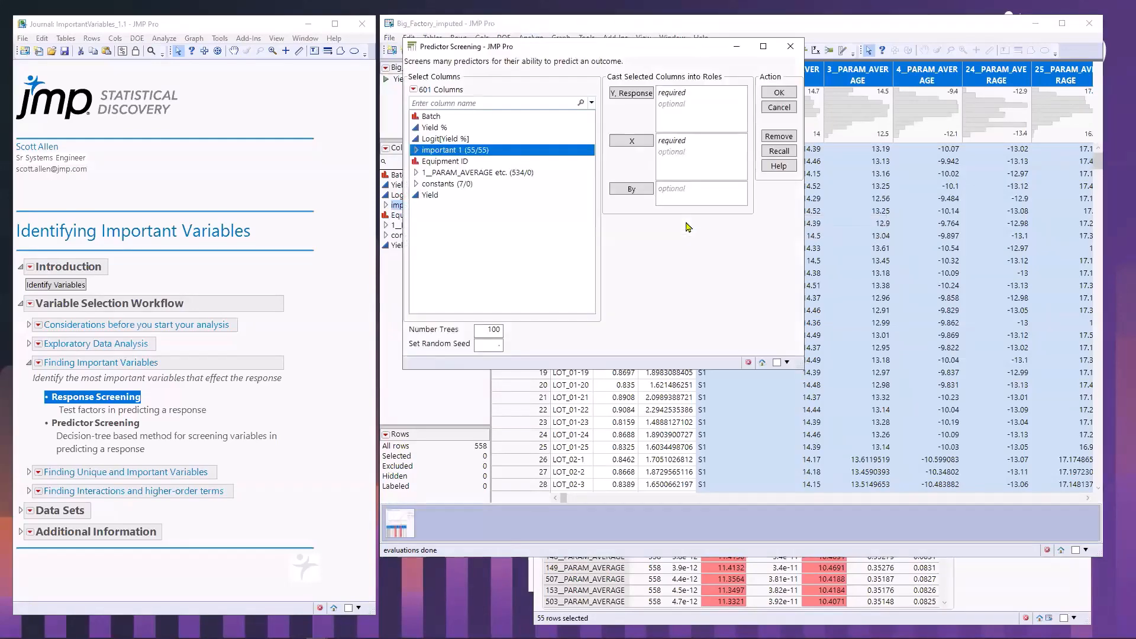
pyautogui.moveTo(527, 354)
pyautogui.mouseDown()
pyautogui.moveTo(473, 326)
pyautogui.moveTo(546, 339)
pyautogui.mouseUp()
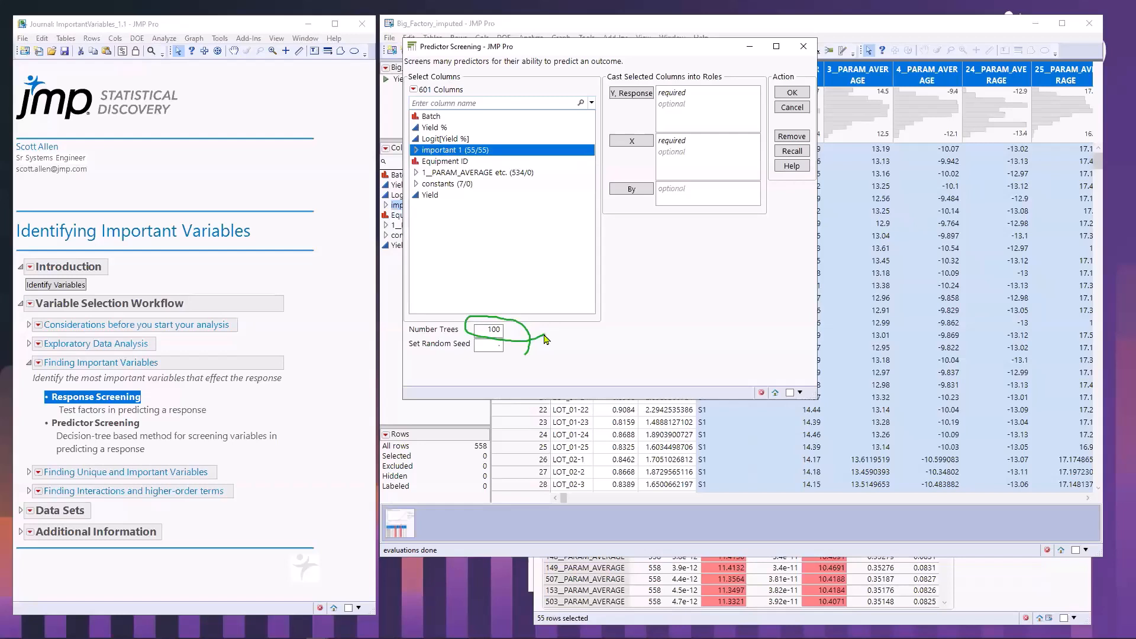
pyautogui.press('Escape')
pyautogui.moveTo(523, 339)
pyautogui.mouseDown()
pyautogui.moveTo(481, 324)
pyautogui.moveTo(521, 328)
pyautogui.mouseUp()
# Assign the 1__PARAM_AVERAGE etc. group, the important 1 group and Equipment ID as X predictors
pyautogui.click(459, 172)
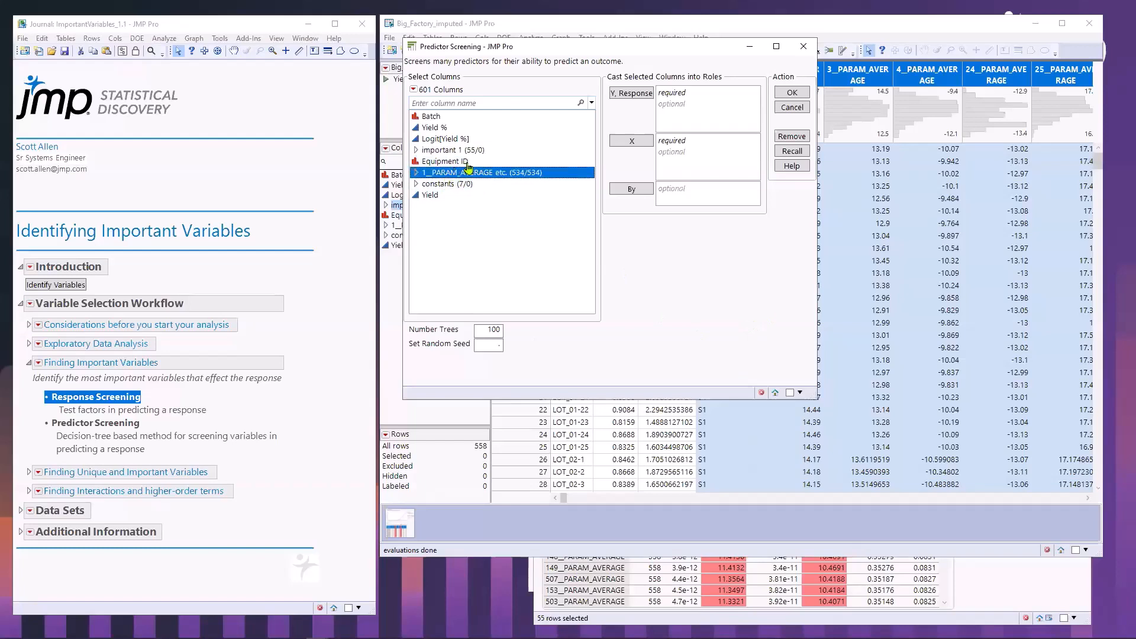
pyautogui.click(631, 140)
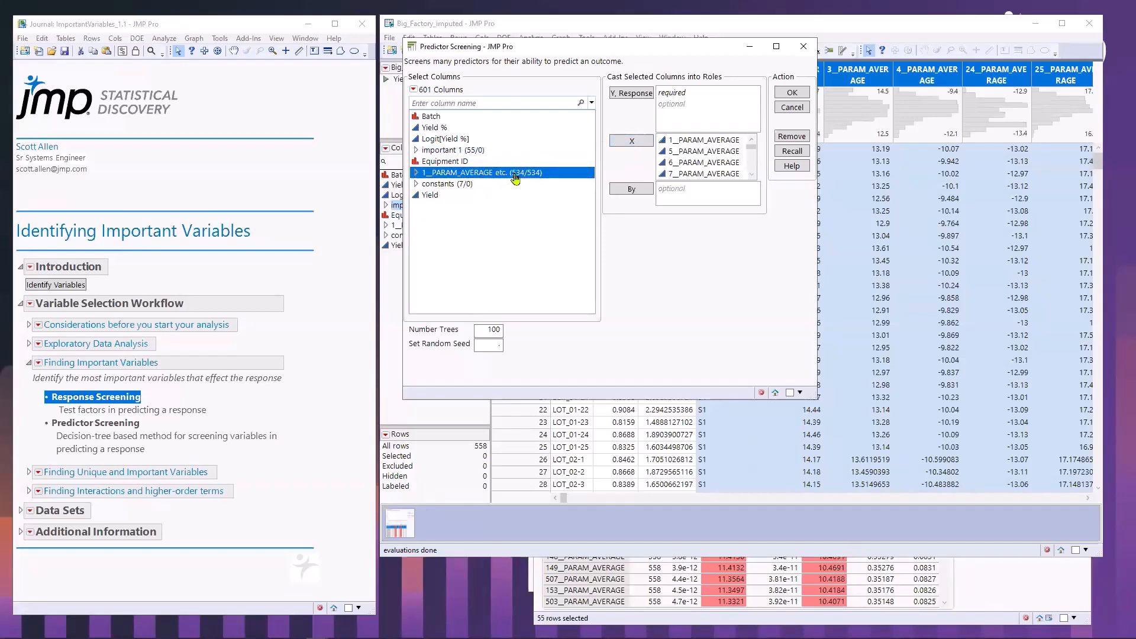
pyautogui.click(453, 152)
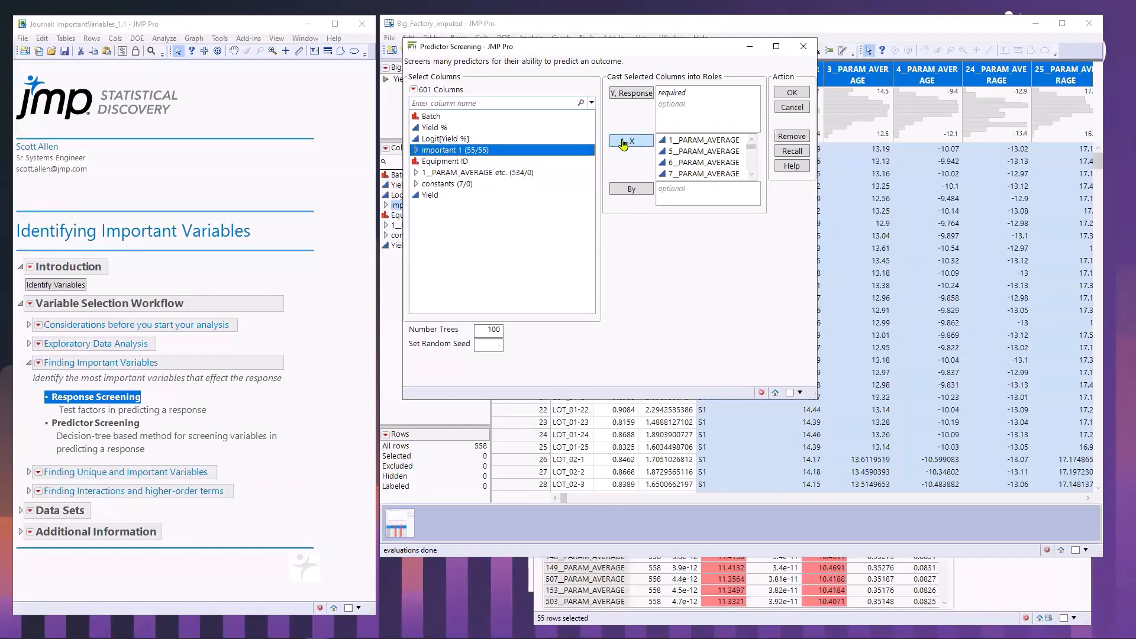
pyautogui.click(443, 163)
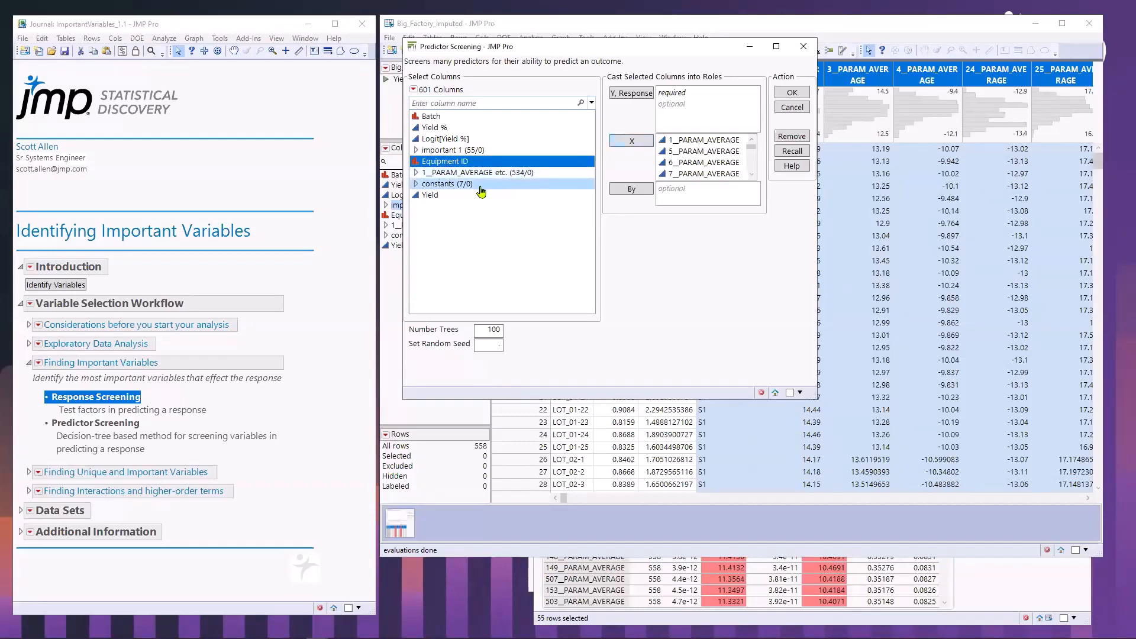
# Assign Yield % as the Y response and run the Predictor Screening
pyautogui.click(435, 128)
pyautogui.click(632, 93)
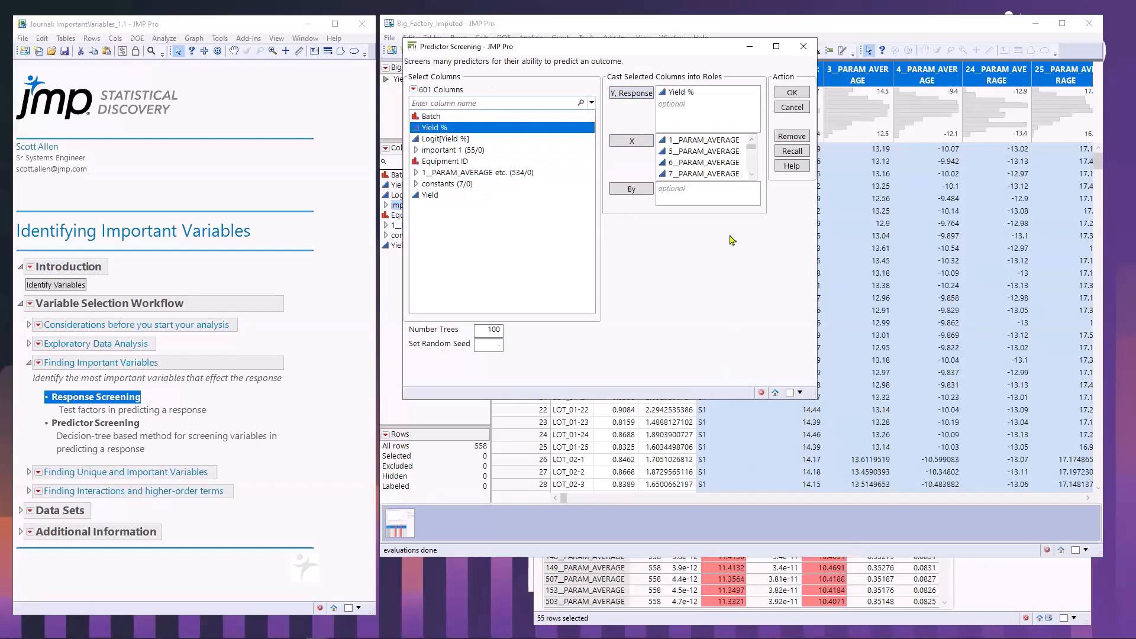
pyautogui.moveTo(751, 154)
pyautogui.mouseDown()
pyautogui.moveTo(751, 163)
pyautogui.moveTo(752, 145)
pyautogui.mouseUp()
pyautogui.click(791, 94)
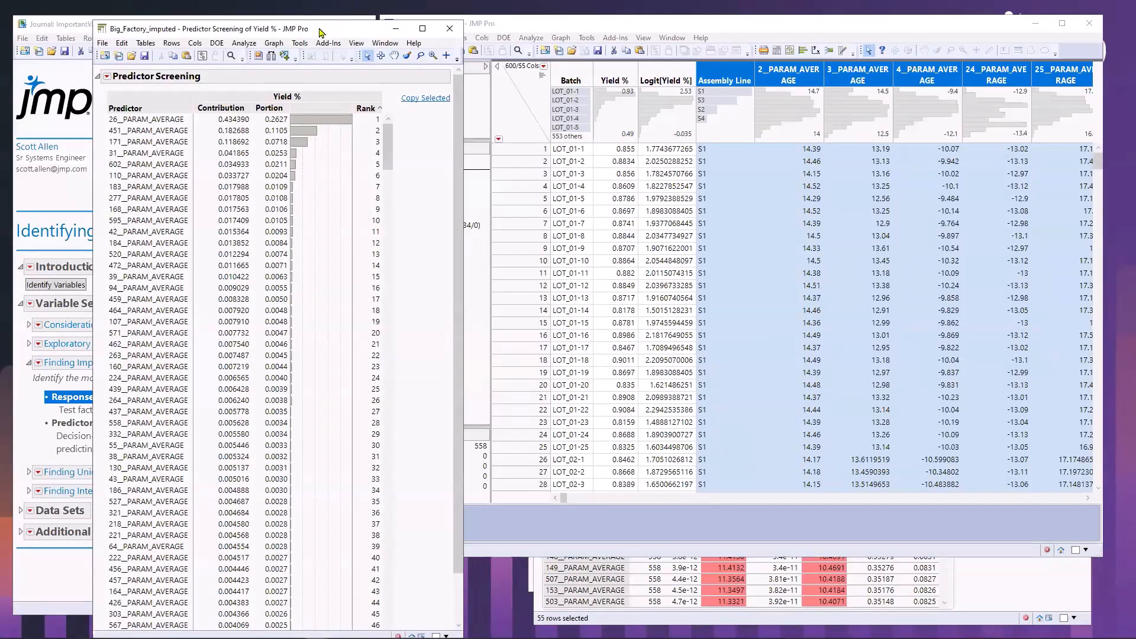
# Examine the ranked predictors of Yield % and sort the Predictor Screening results by Portion in descending order
pyautogui.moveTo(324, 34); pyautogui.dragTo(614, 24)
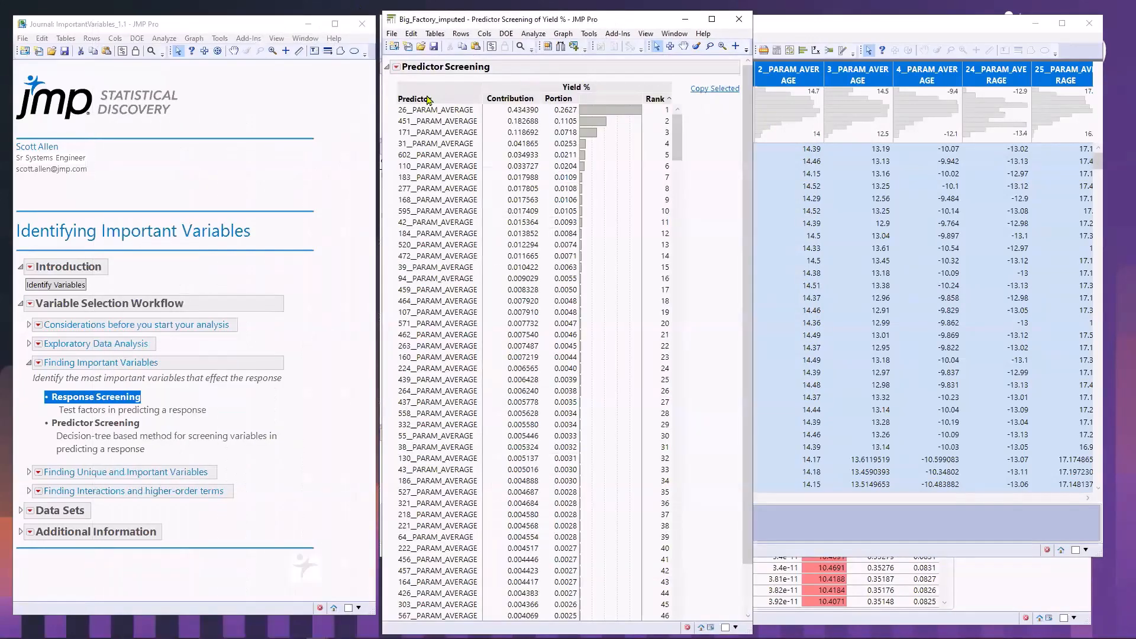
pyautogui.moveTo(714, 134); pyautogui.dragTo(658, 101)
pyautogui.press('Escape')
pyautogui.moveTo(678, 148)
pyautogui.mouseDown()
pyautogui.moveTo(679, 163)
pyautogui.moveTo(684, 114)
pyautogui.mouseUp()
pyautogui.click(434, 111)
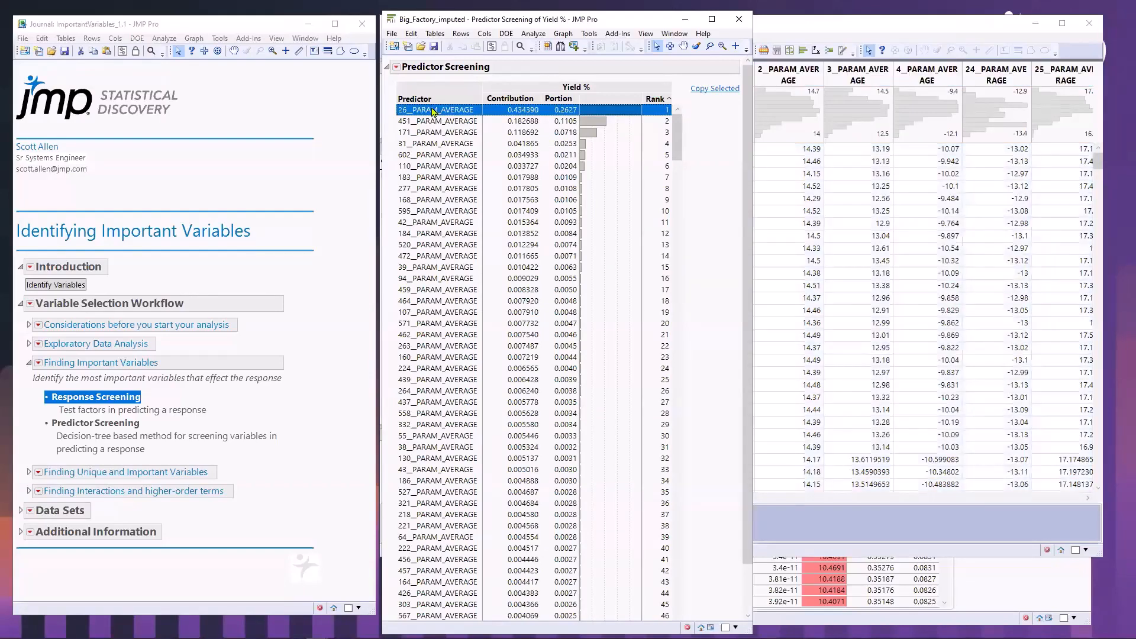
pyautogui.click(559, 99)
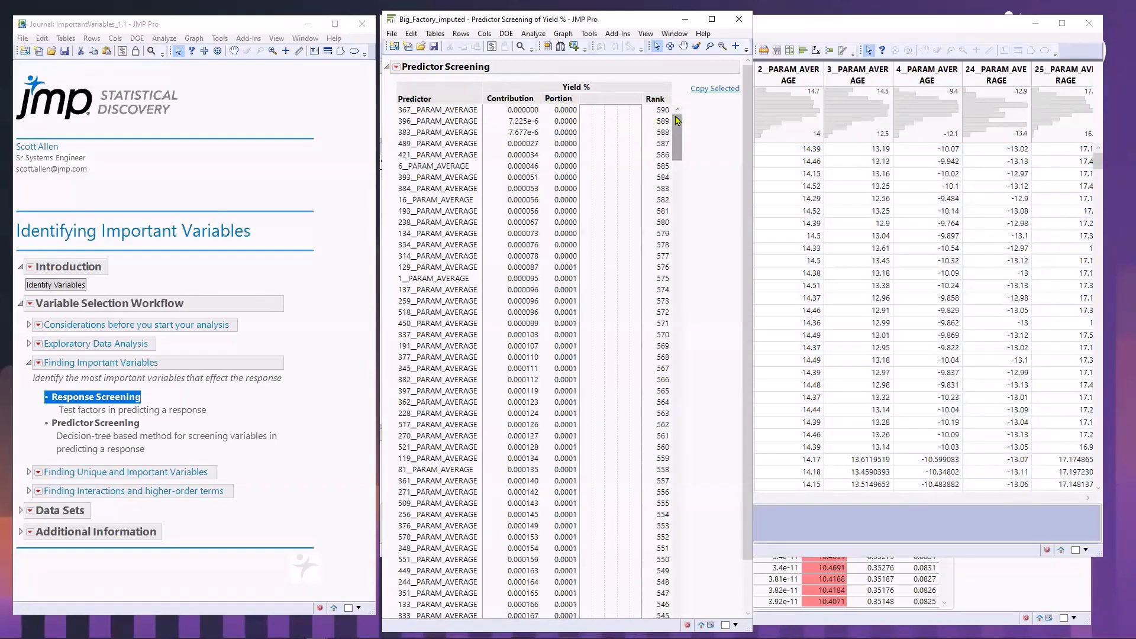
pyautogui.click(565, 99)
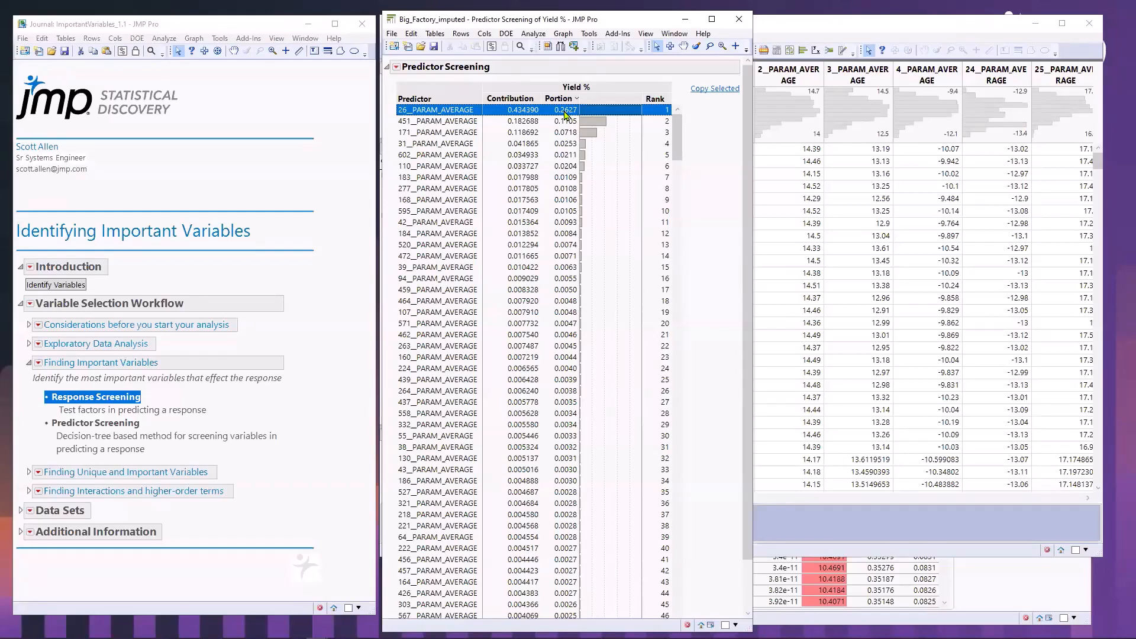
# Select the top 50 ranked predictors, from 26__PARAM_AVERAGE through 474__PARAM_AVERAGE
pyautogui.click(423, 113)
pyautogui.moveTo(424, 111); pyautogui.dragTo(427, 425)
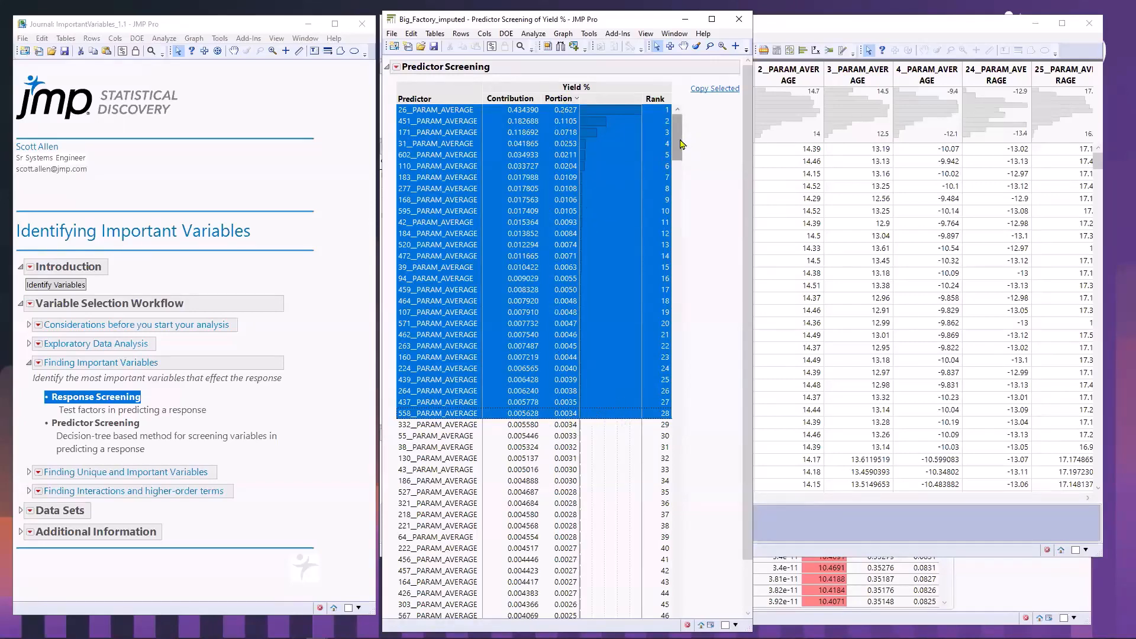
pyautogui.scroll(-7, 661, 287)
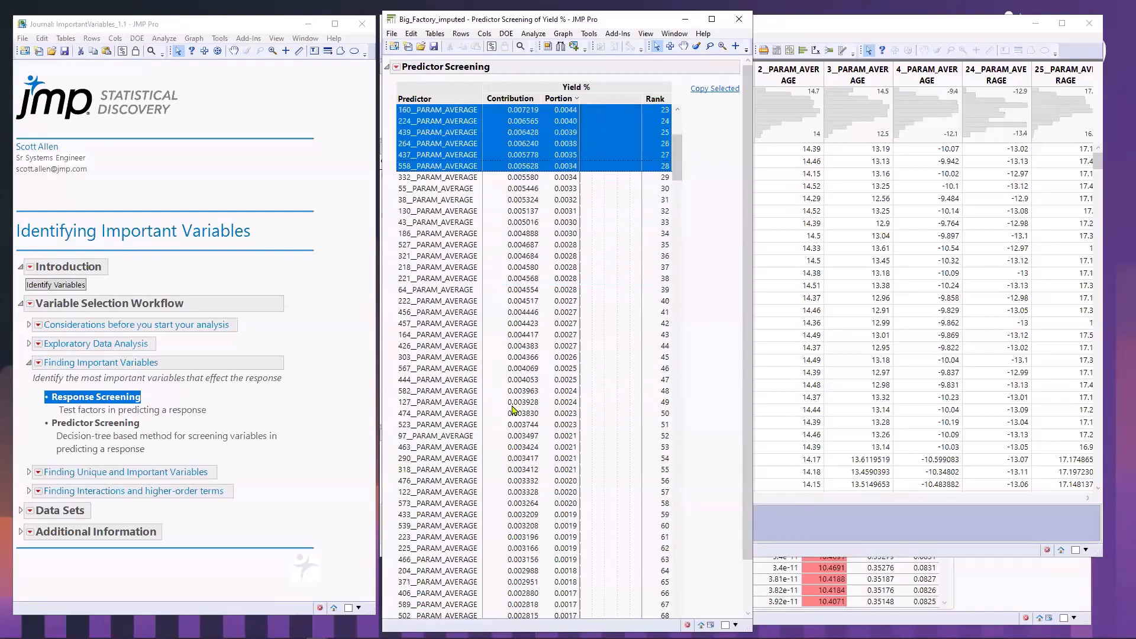
pyautogui.keyDown('shift'); pyautogui.click(453, 414); pyautogui.keyUp('shift')
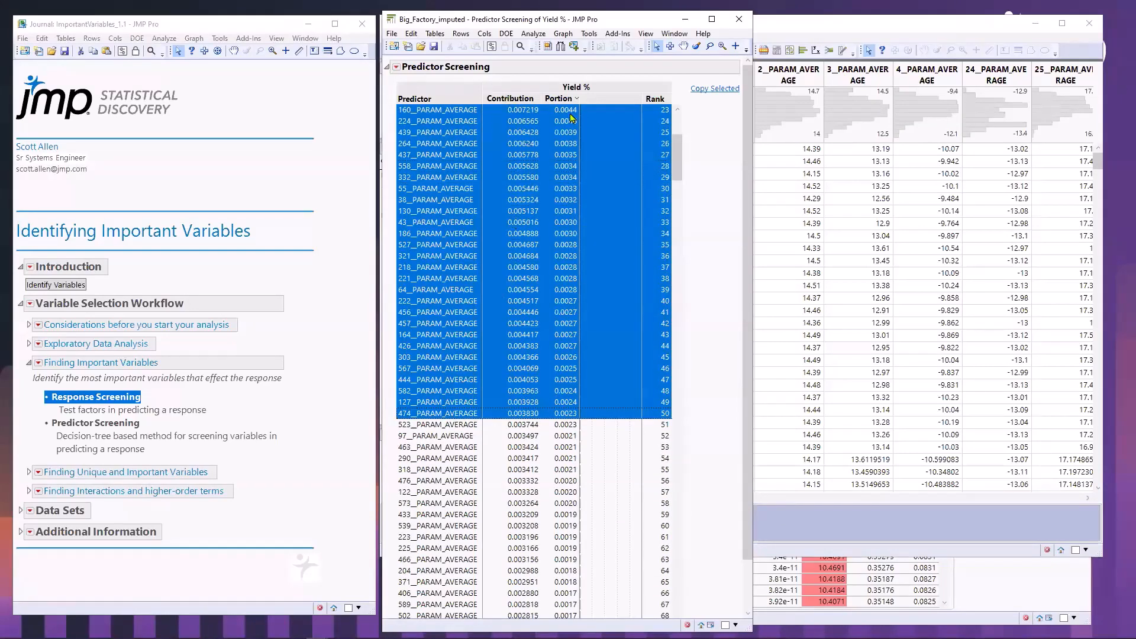
pyautogui.scroll(7, 606, 332)
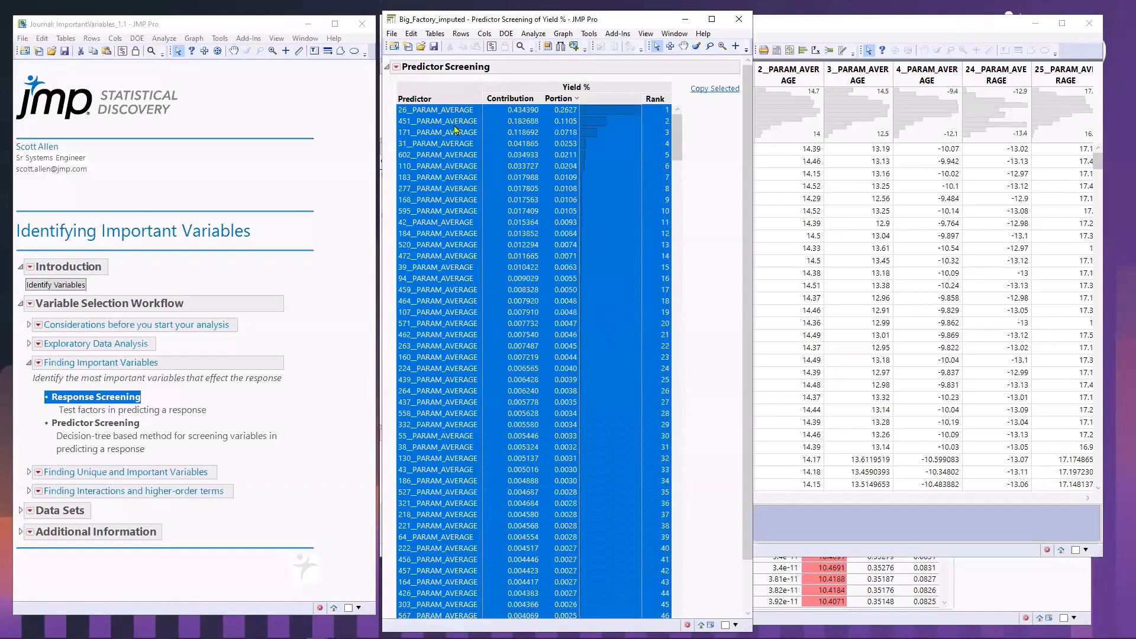
# Return to the Big_Factory_imputed table and ungroup the selected predictor columns from their existing column groups
pyautogui.moveTo(451, 23); pyautogui.dragTo(587, 21)
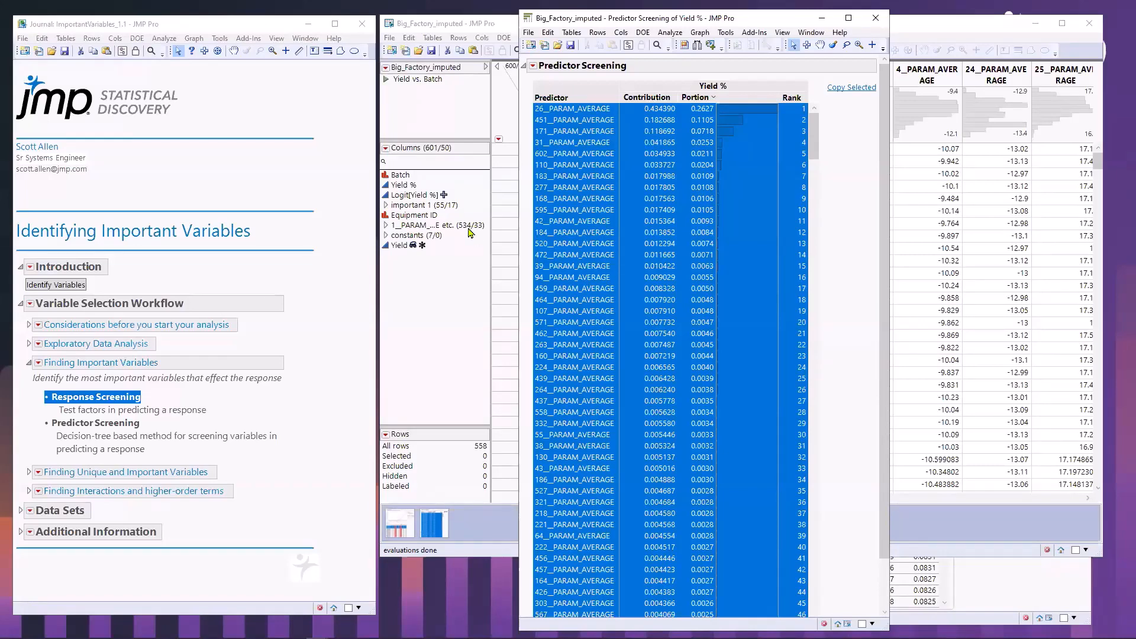
pyautogui.click(386, 226)
pyautogui.scroll(-12, 429, 314)
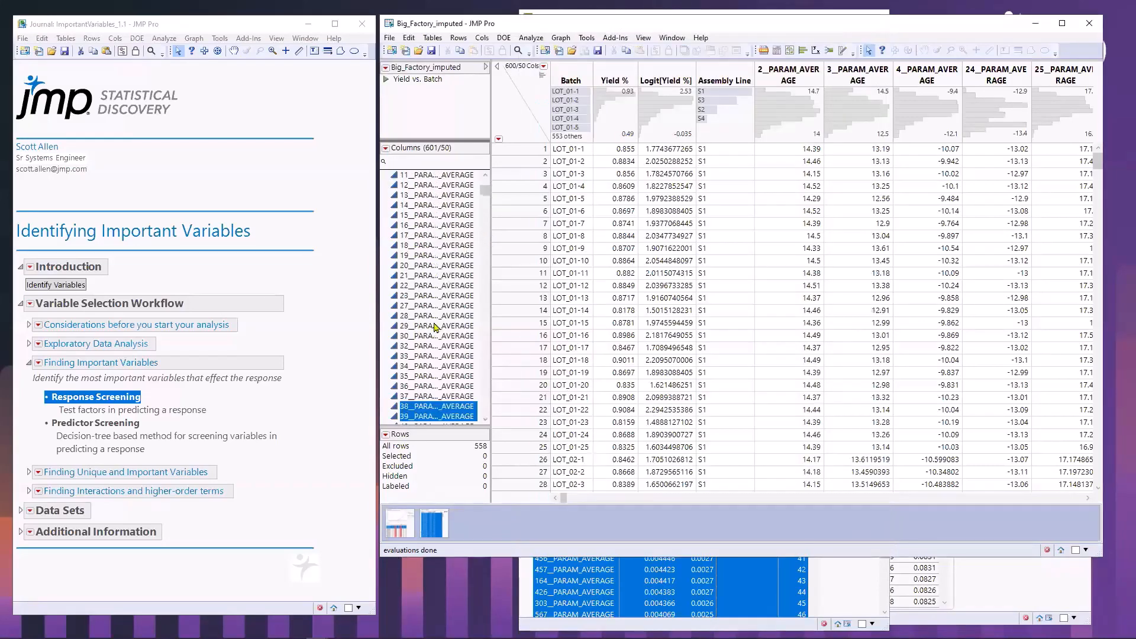
pyautogui.rightClick(419, 246)
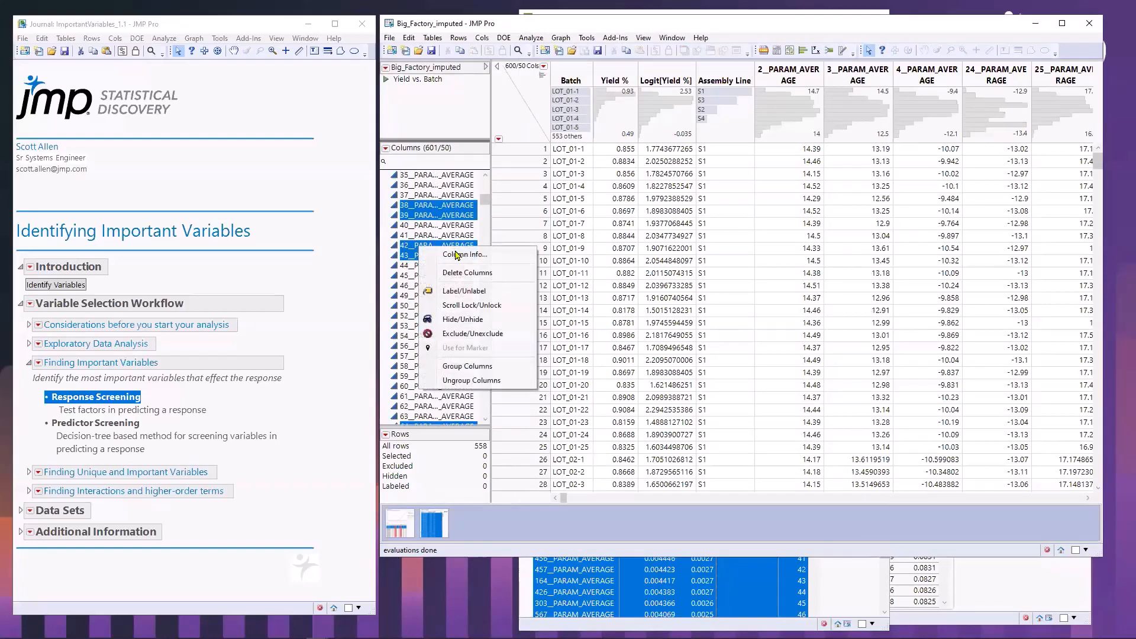
pyautogui.click(469, 380)
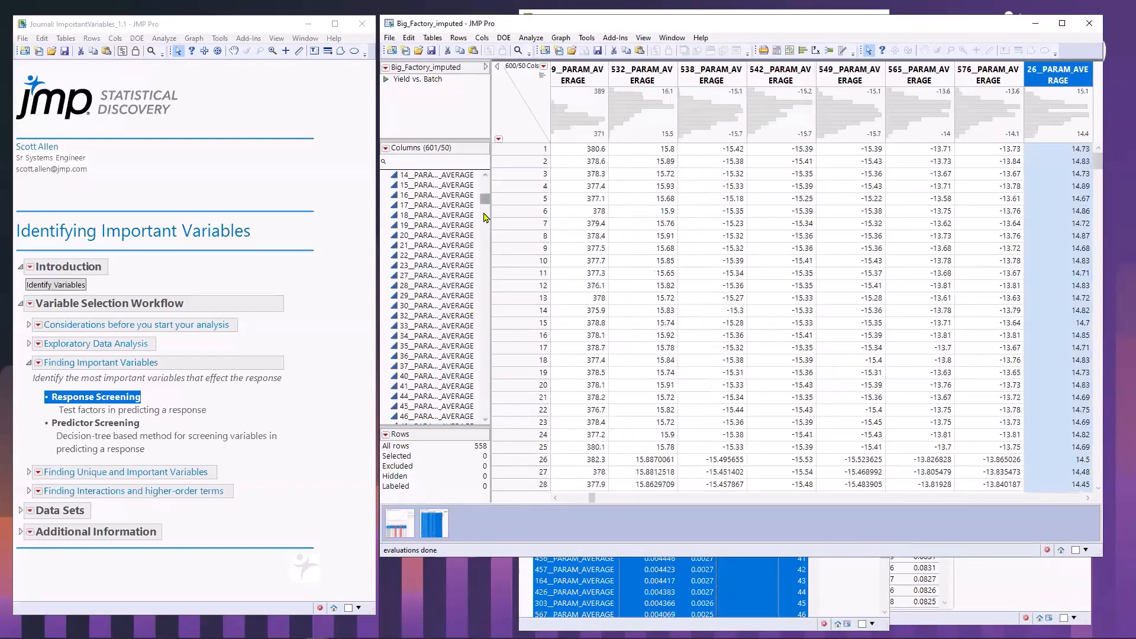
# Combine the selected predictor columns into a new column group and collapse the 1__PARAM_AVERAGE etc. group
pyautogui.scroll(-10, 450, 380)
pyautogui.rightClick(450, 380)
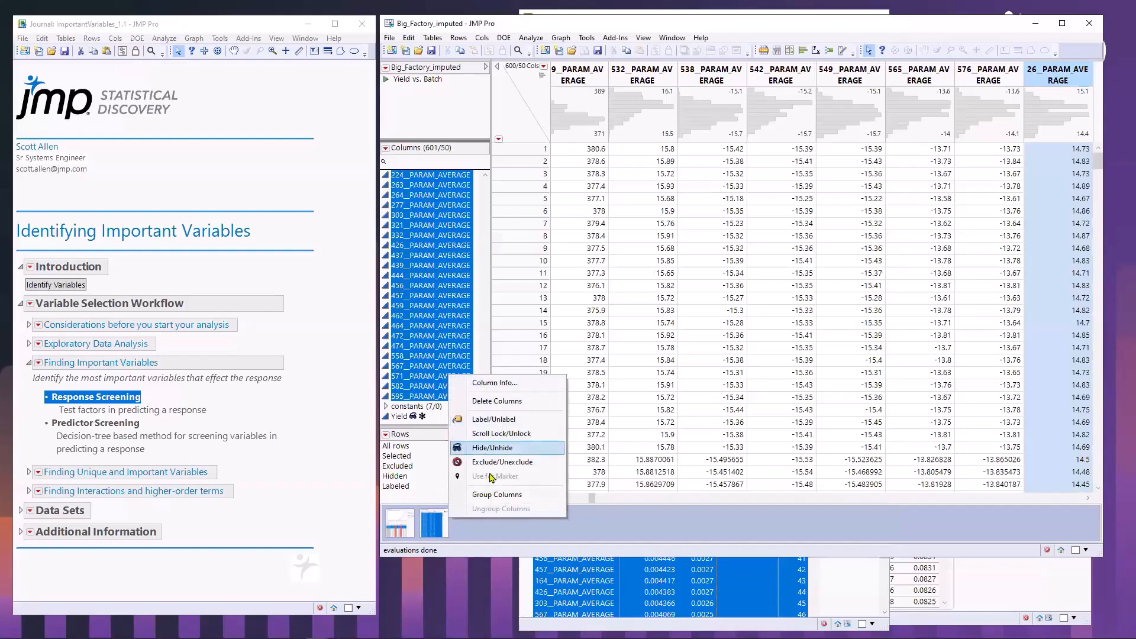
pyautogui.click(482, 496)
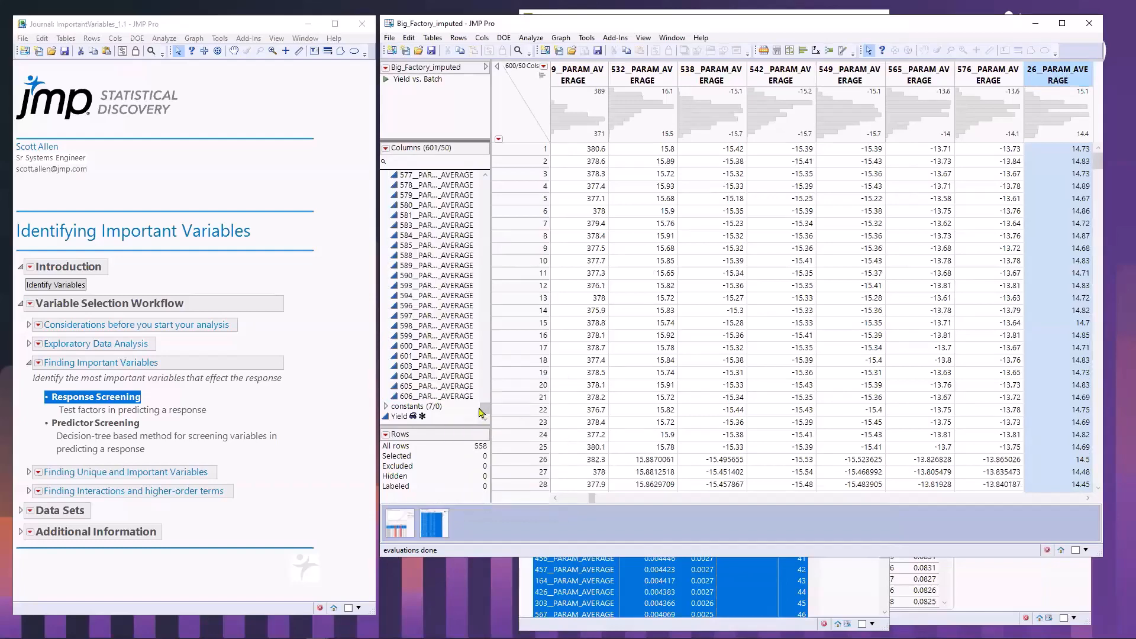
pyautogui.moveTo(485, 408); pyautogui.dragTo(481, 179)
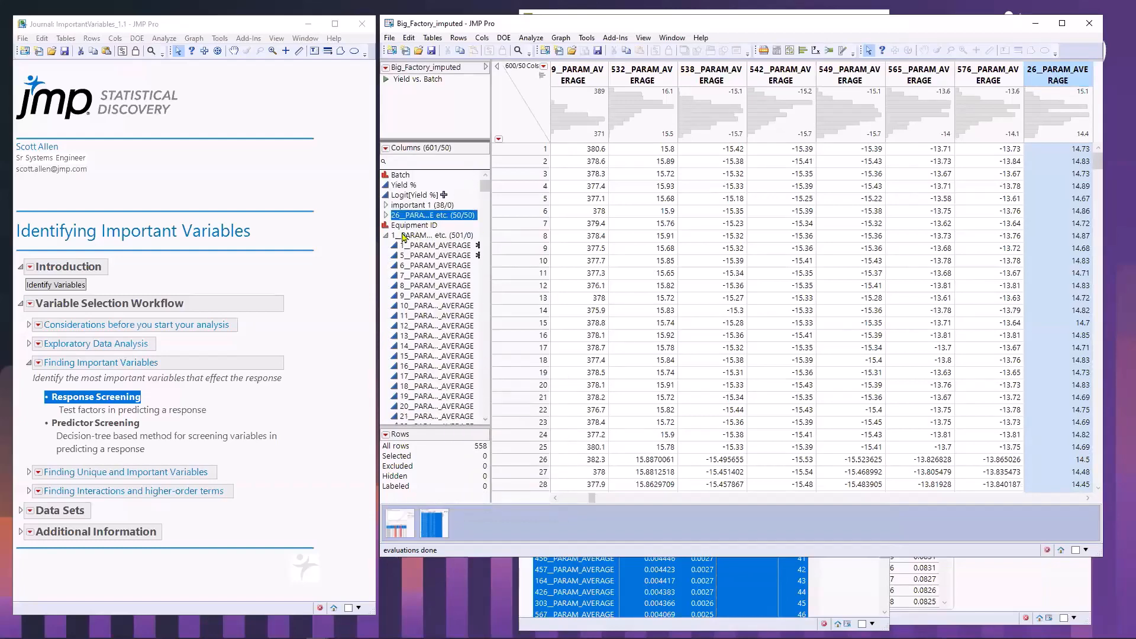
pyautogui.click(386, 235)
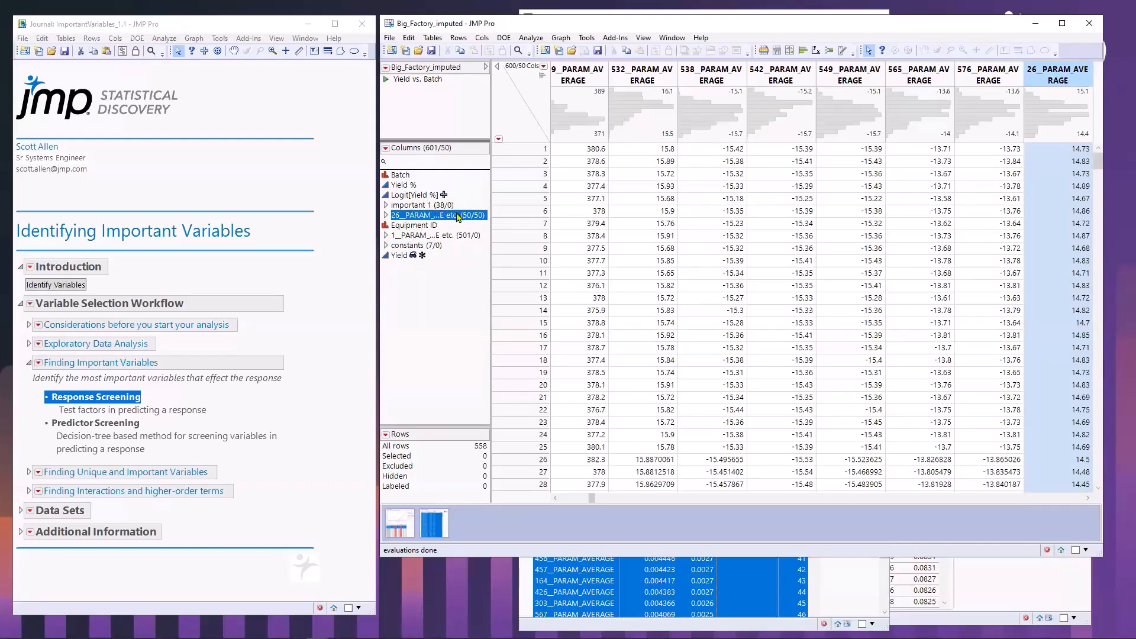
# Rename the new column group as "important 2" and compare both important groups with the remaining 1__PARAM_AVERAGE etc. group
pyautogui.doubleClick(429, 218)
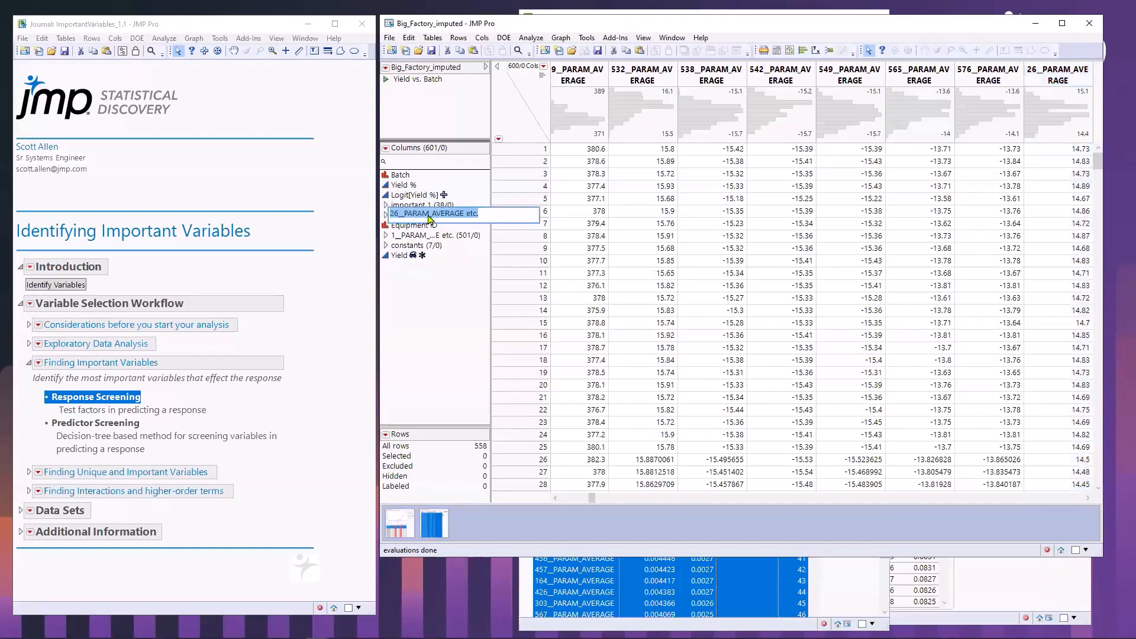
pyautogui.write('important 2')
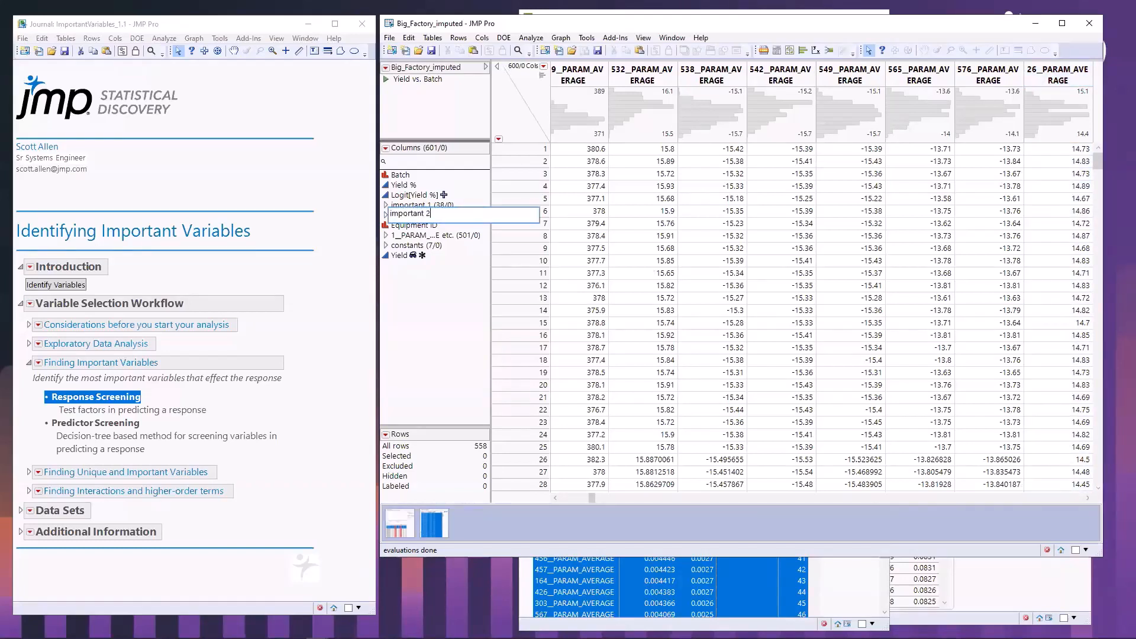
pyautogui.press('Return')
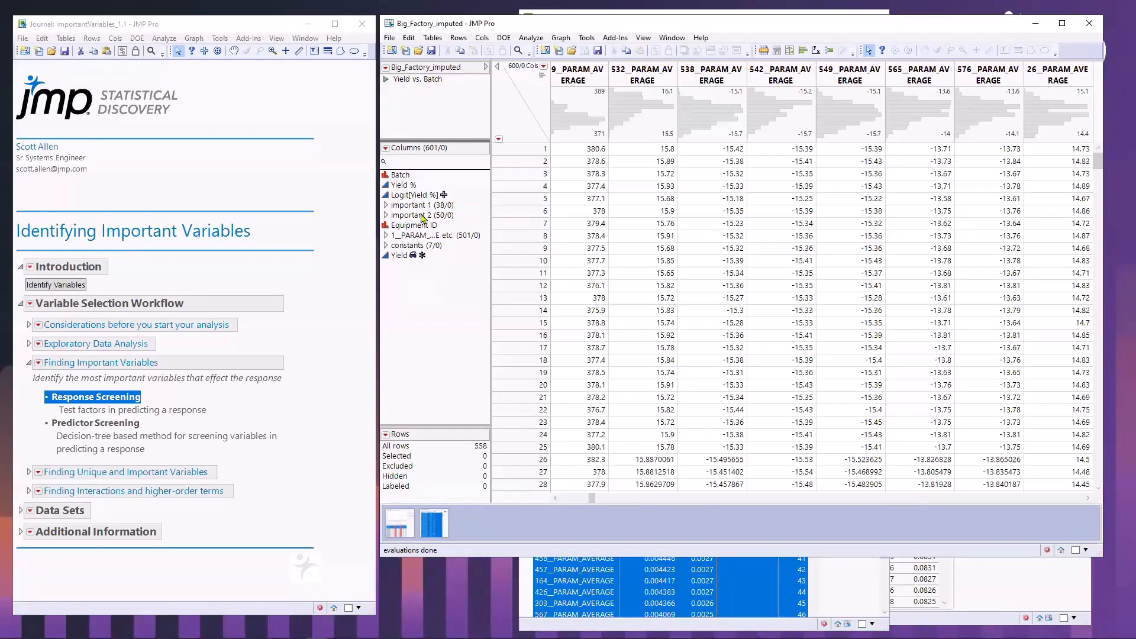
pyautogui.click(408, 206)
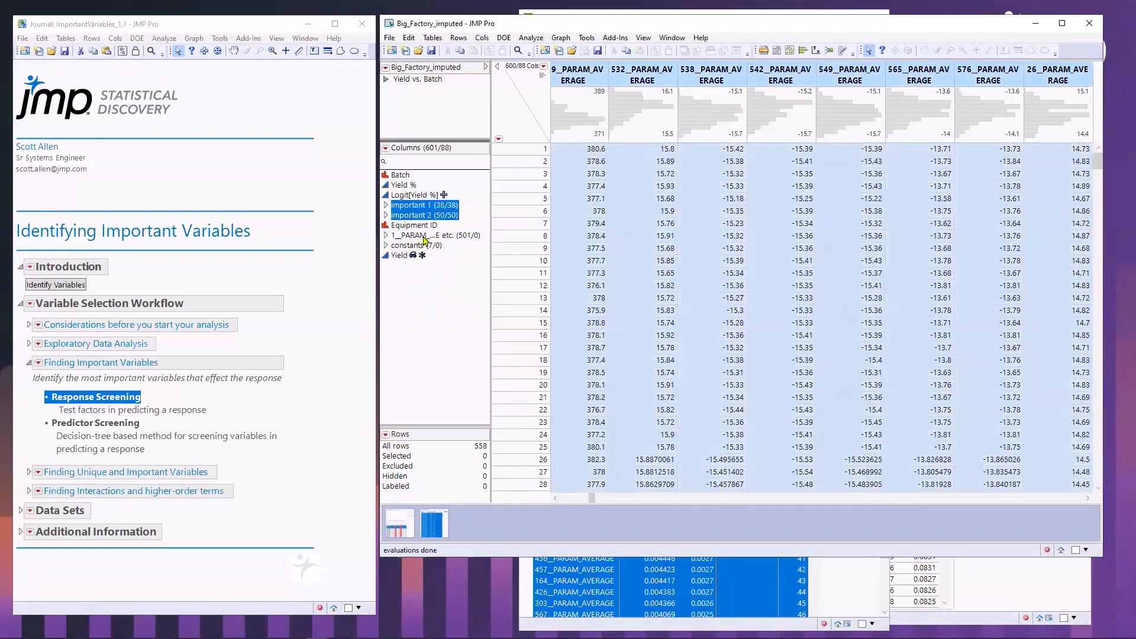
pyautogui.click(438, 236)
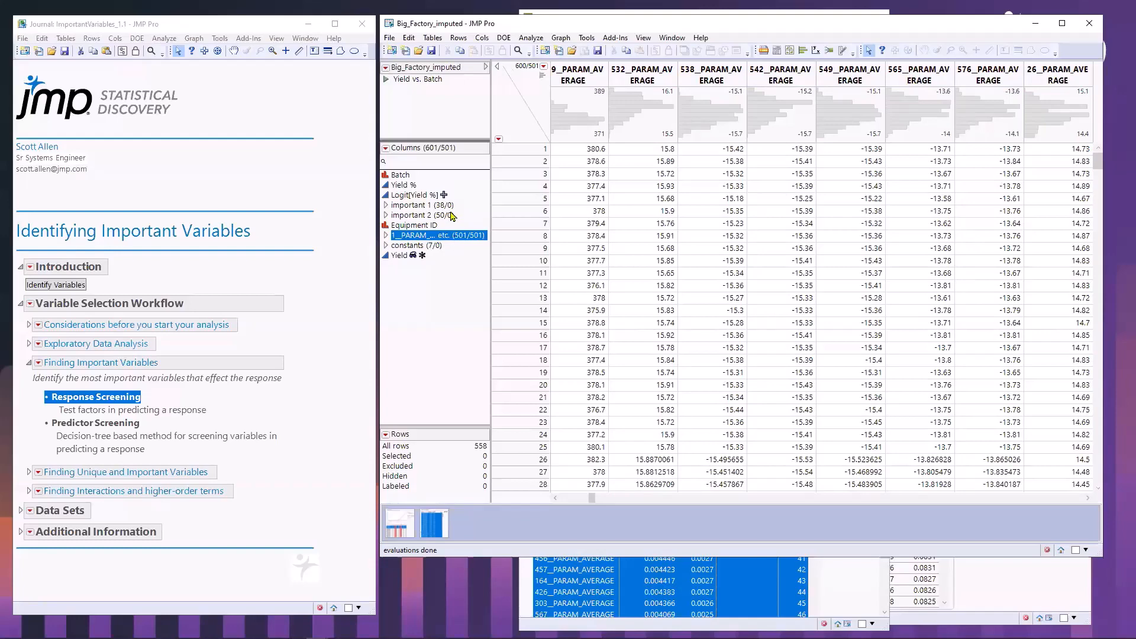
# Select the important 1 and important 2 column groups, and swap the journal's Finding Important Variables section for Finding Unique and Important Variables
pyautogui.click(442, 206)
pyautogui.keyDown('shift'); pyautogui.click(441, 216); pyautogui.keyUp('shift')
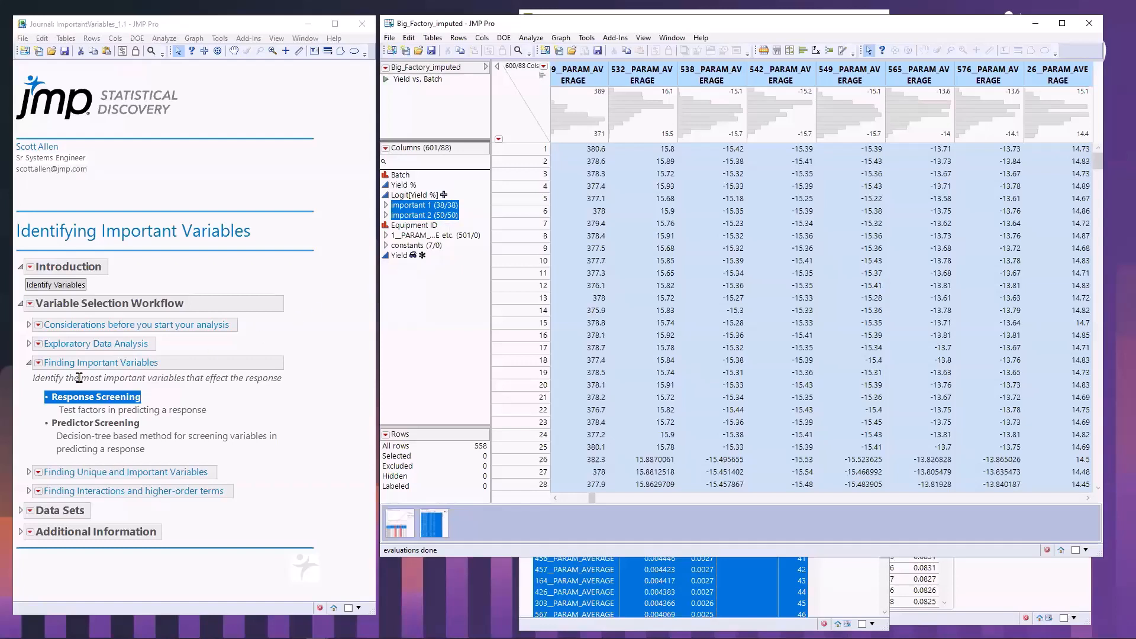
pyautogui.click(27, 364)
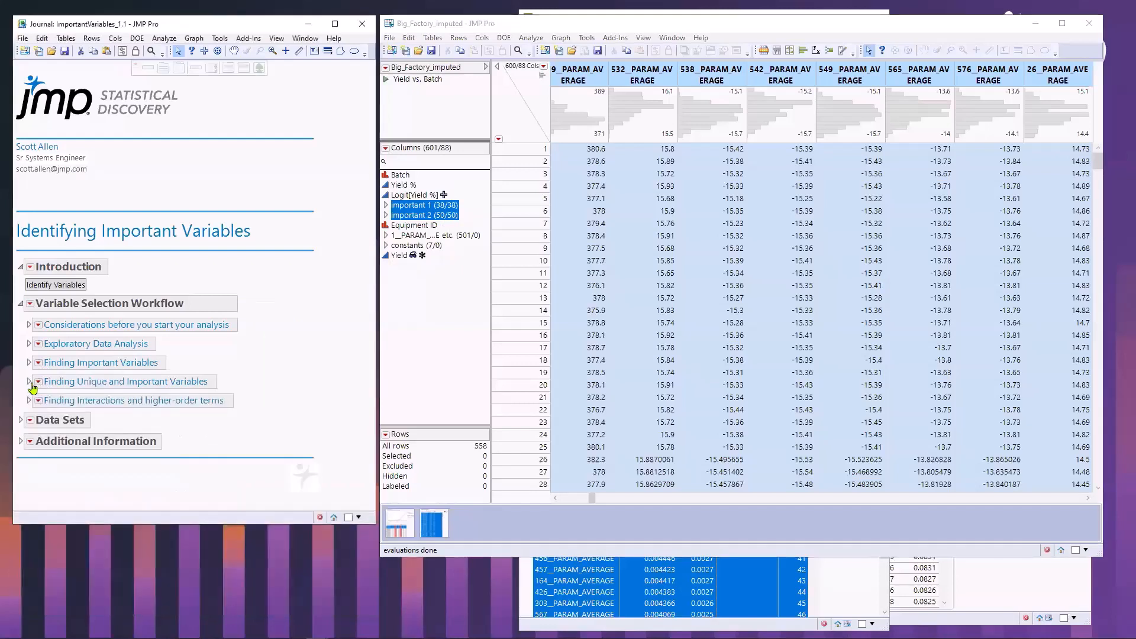
pyautogui.click(28, 382)
pyautogui.moveTo(239, 422)
pyautogui.mouseDown()
pyautogui.moveTo(145, 373)
pyautogui.moveTo(31, 419)
pyautogui.moveTo(103, 502)
pyautogui.mouseUp()
pyautogui.moveTo(182, 502); pyautogui.dragTo(230, 399)
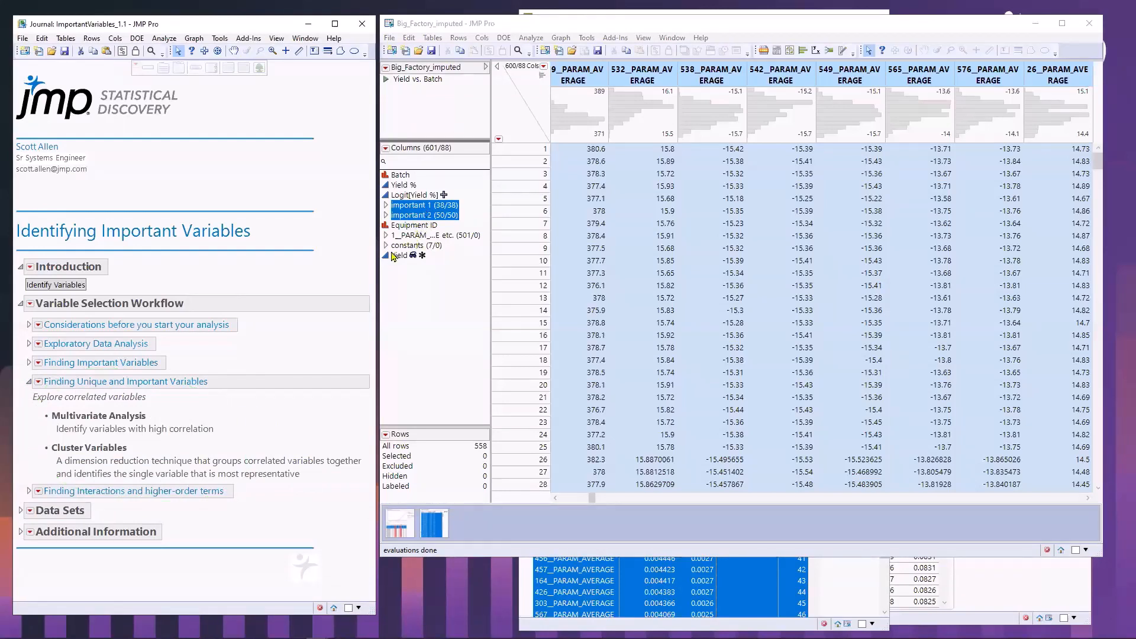
# Mark Multivariate Analysis in the journal and run Multivariate on Big_Factory_imputed with the important 1 and important 2 groups as Y columns
pyautogui.click(109, 417)
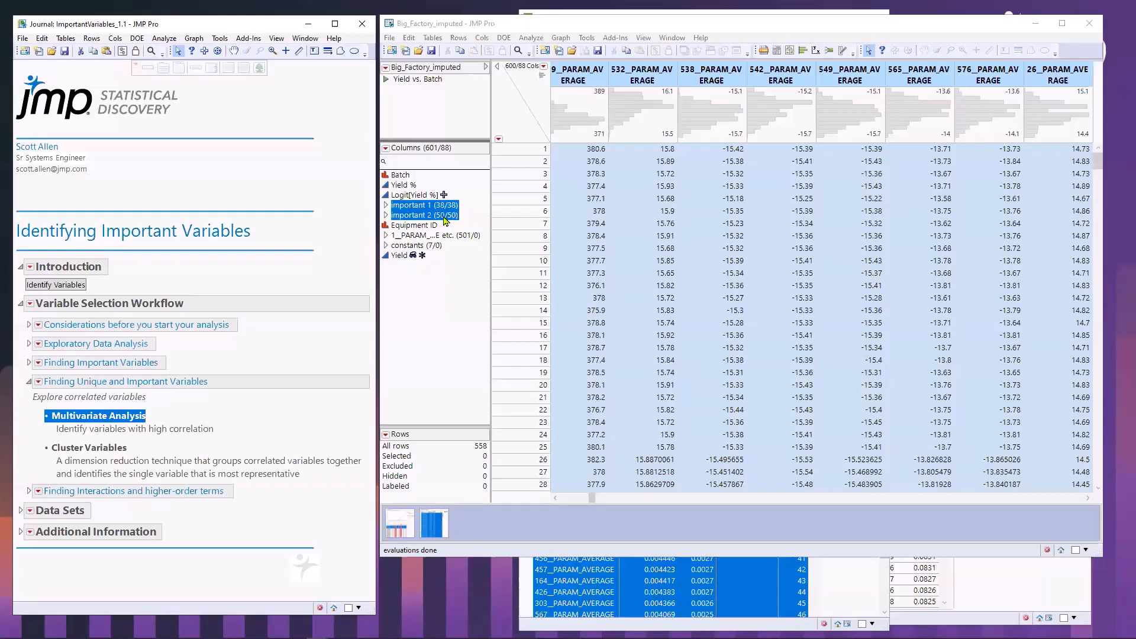
pyautogui.click(522, 140)
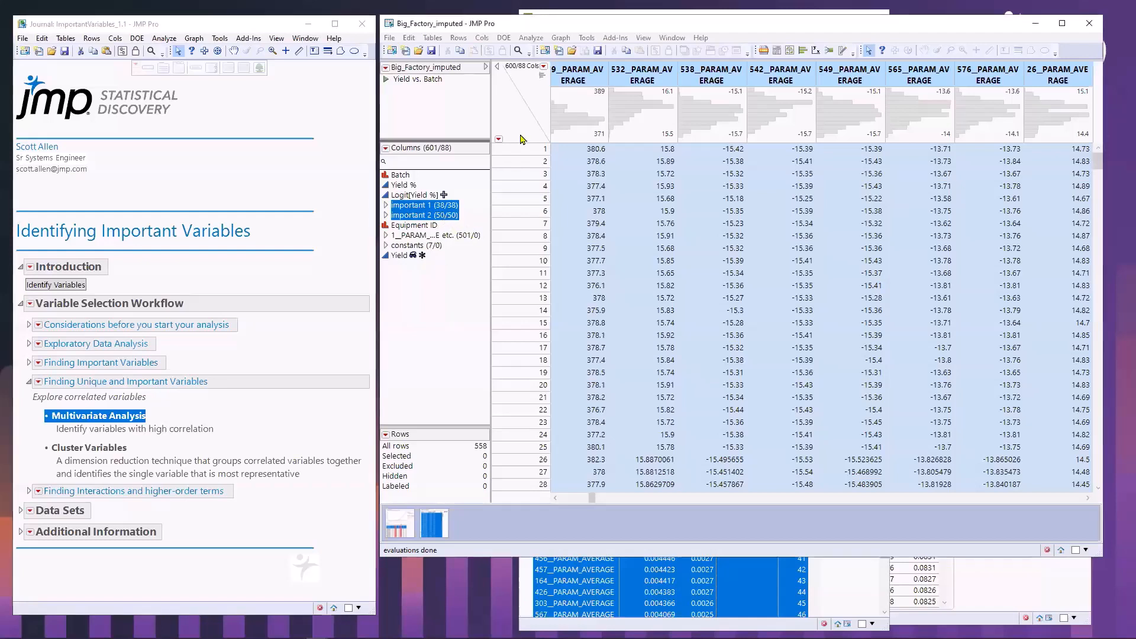
pyautogui.click(530, 38)
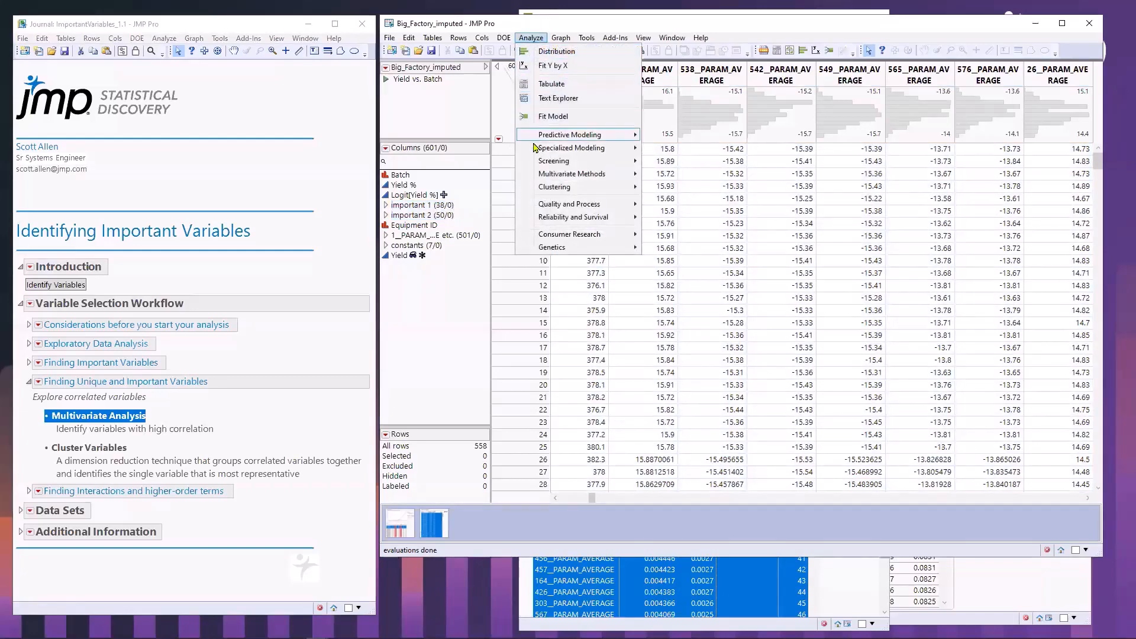
pyautogui.moveTo(536, 177)
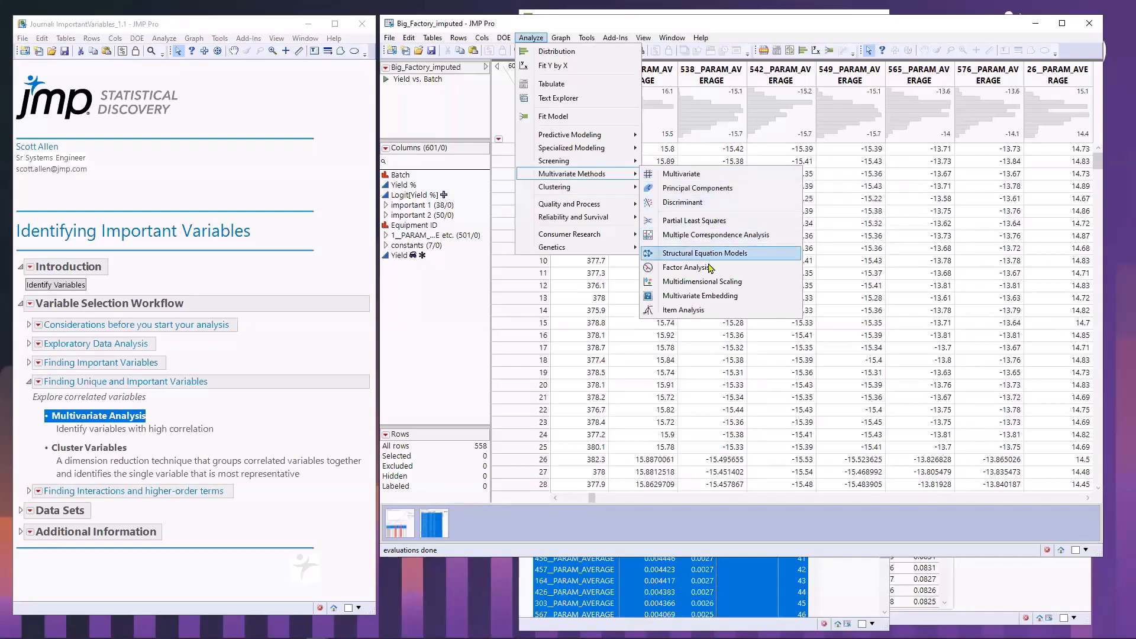
pyautogui.click(680, 176)
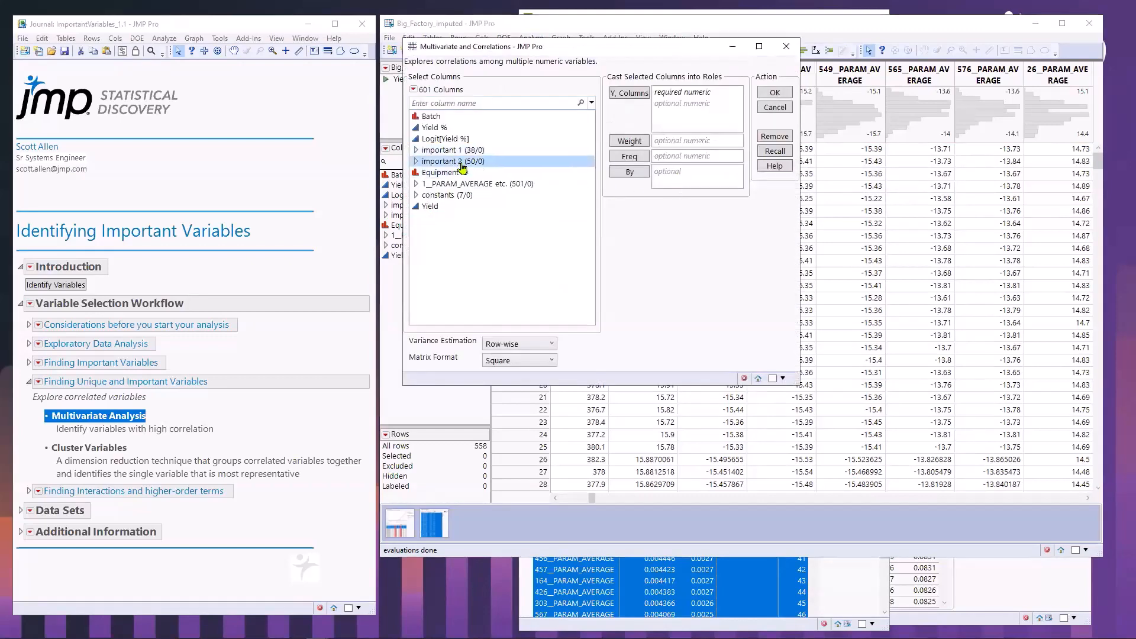
pyautogui.moveTo(463, 165); pyautogui.dragTo(465, 151)
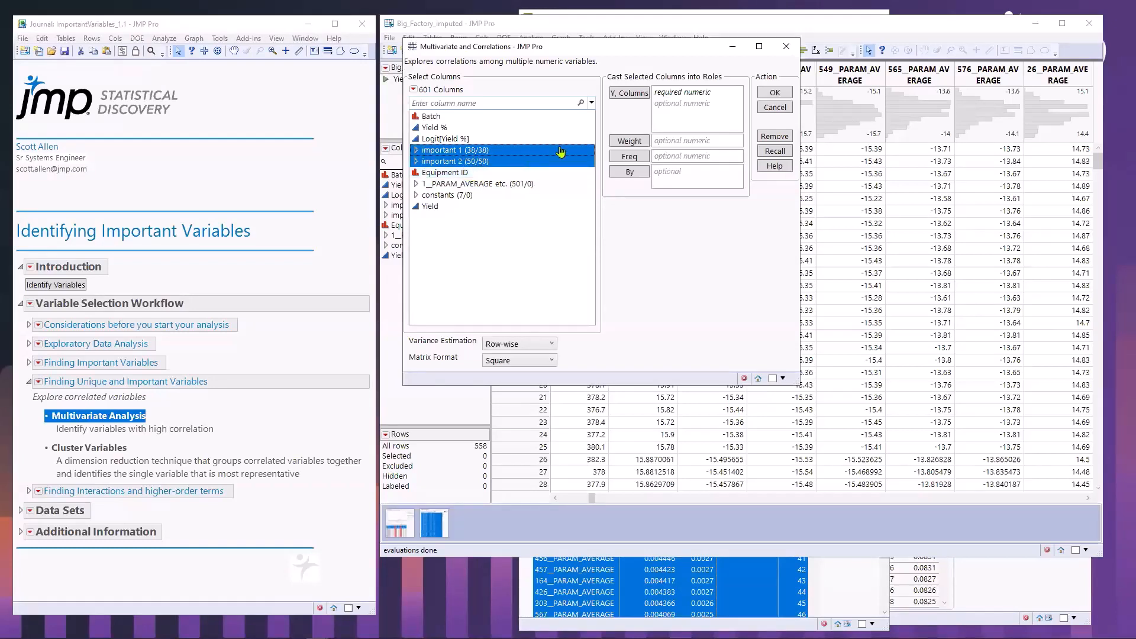
pyautogui.click(620, 99)
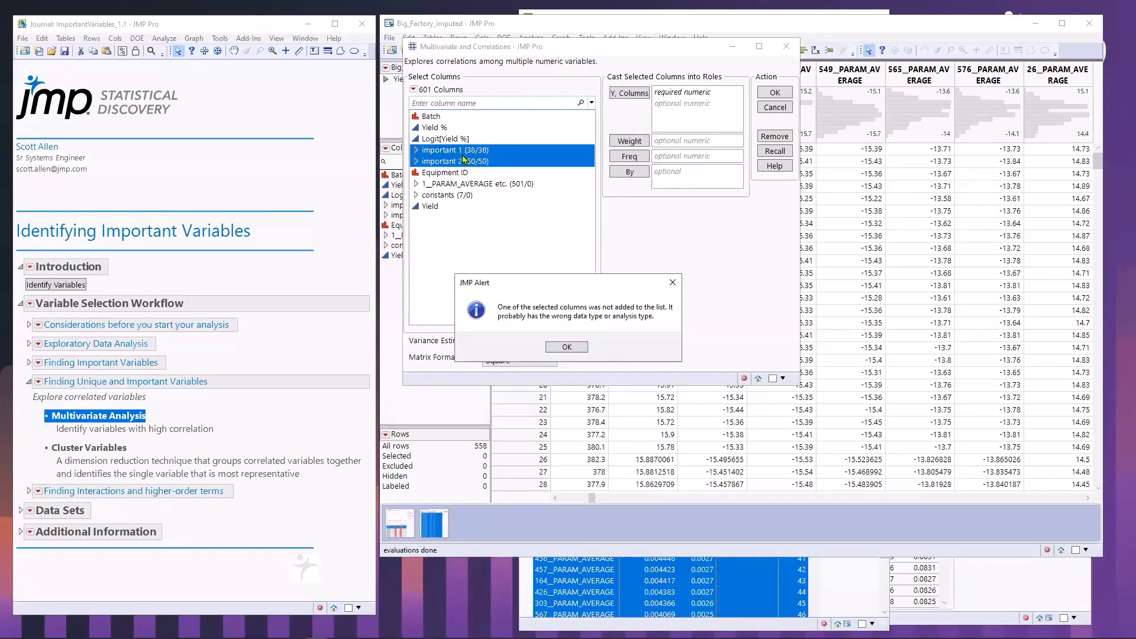
pyautogui.click(567, 348)
pyautogui.moveTo(692, 129); pyautogui.dragTo(691, 190)
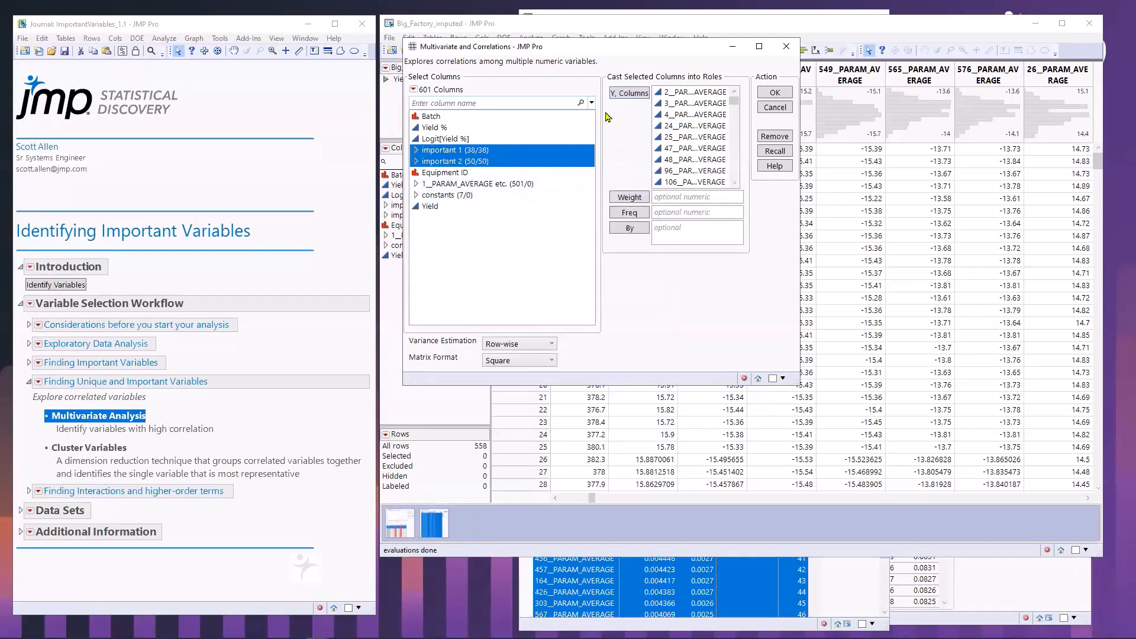
pyautogui.click(450, 127)
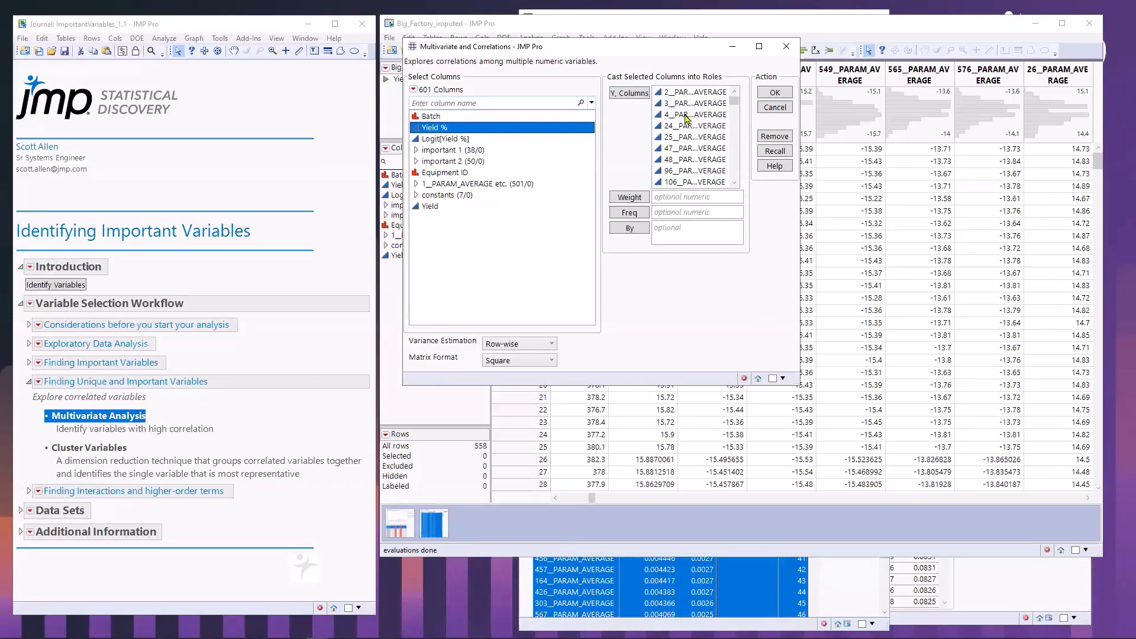
pyautogui.click(773, 93)
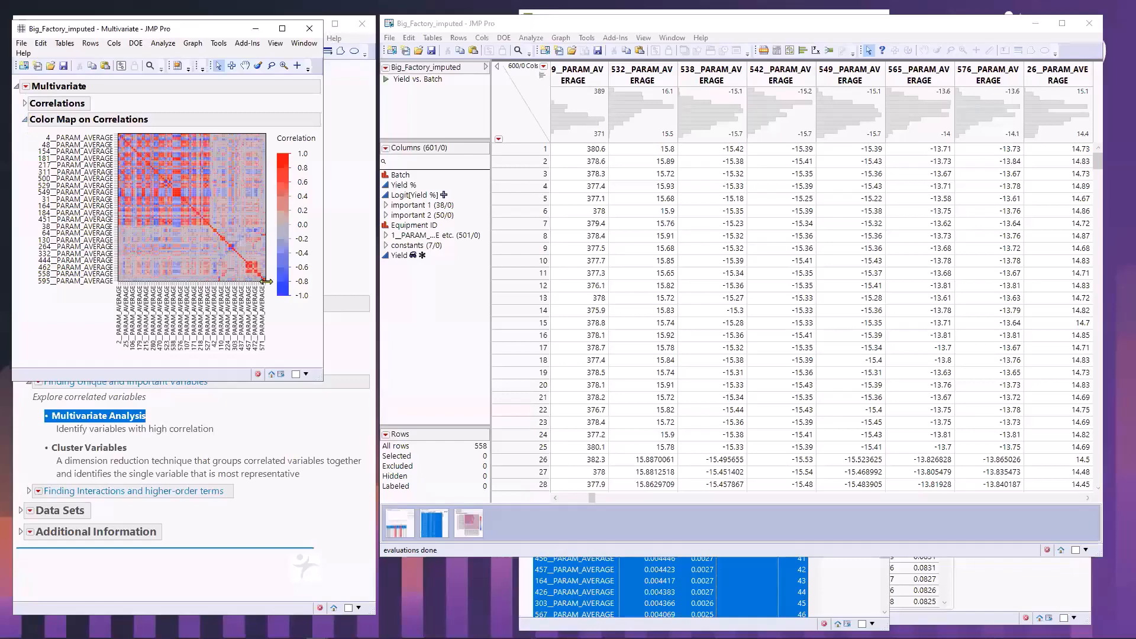
# Enlarge the Color Map on Correlations and its window, and set the gradient color theme to Blue to Gray to Orange Copy Copy
pyautogui.moveTo(266, 282); pyautogui.dragTo(743, 535)
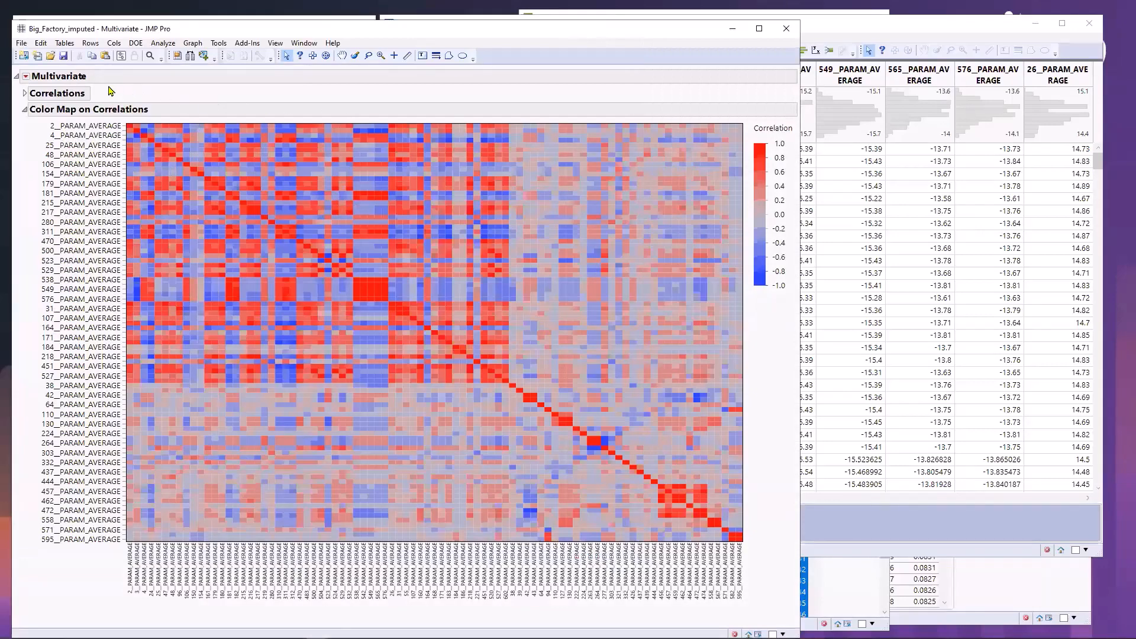
pyautogui.rightClick(761, 218)
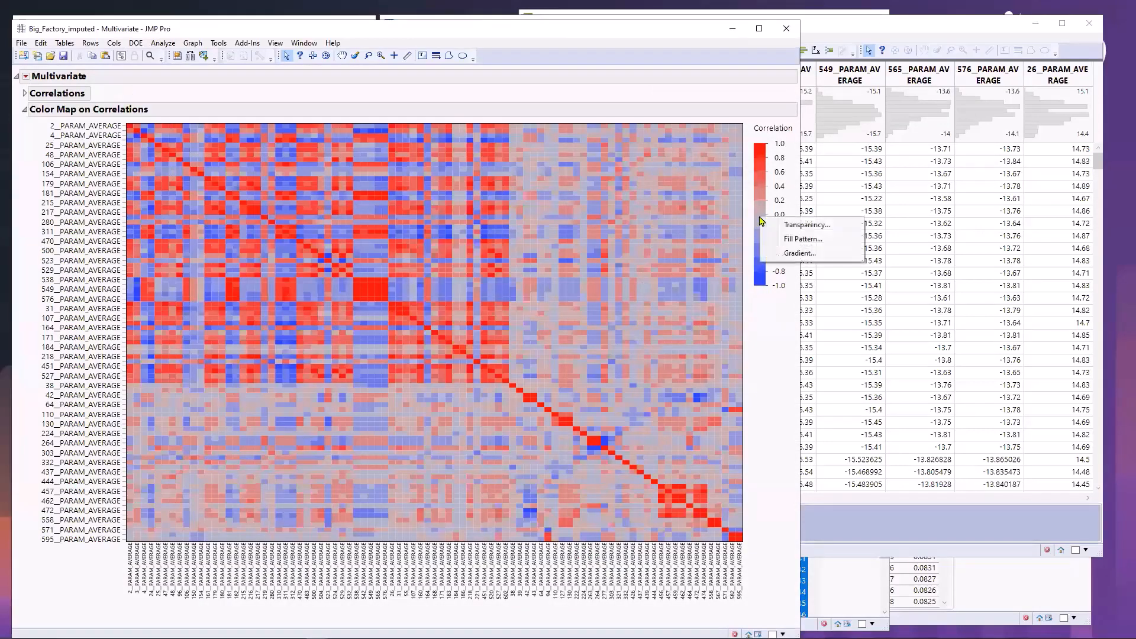
pyautogui.click(783, 253)
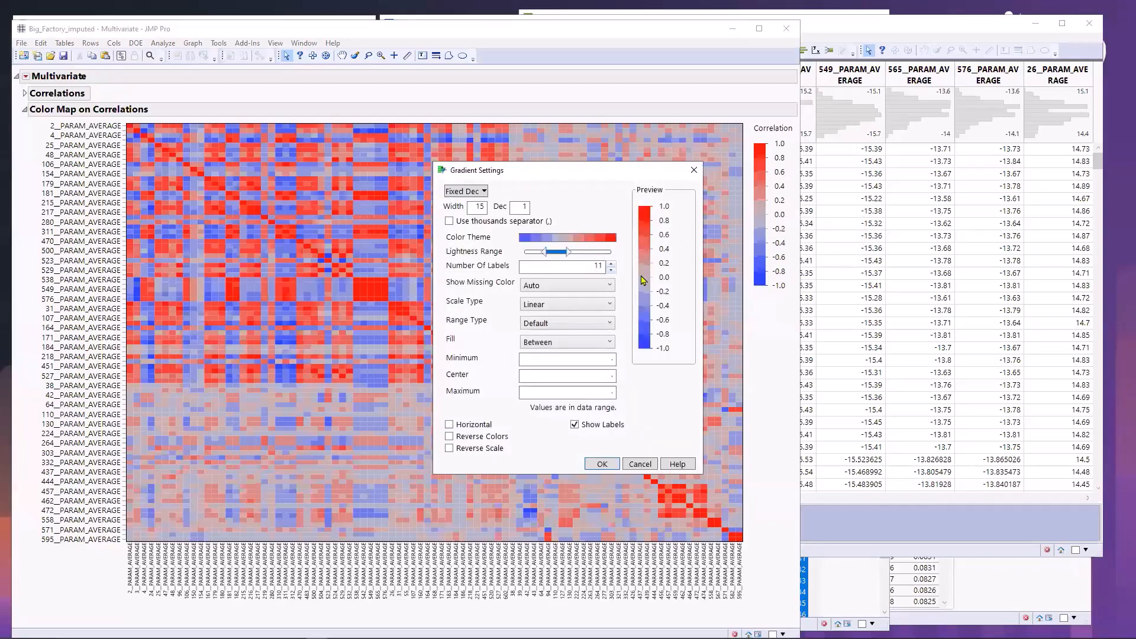
pyautogui.click(570, 238)
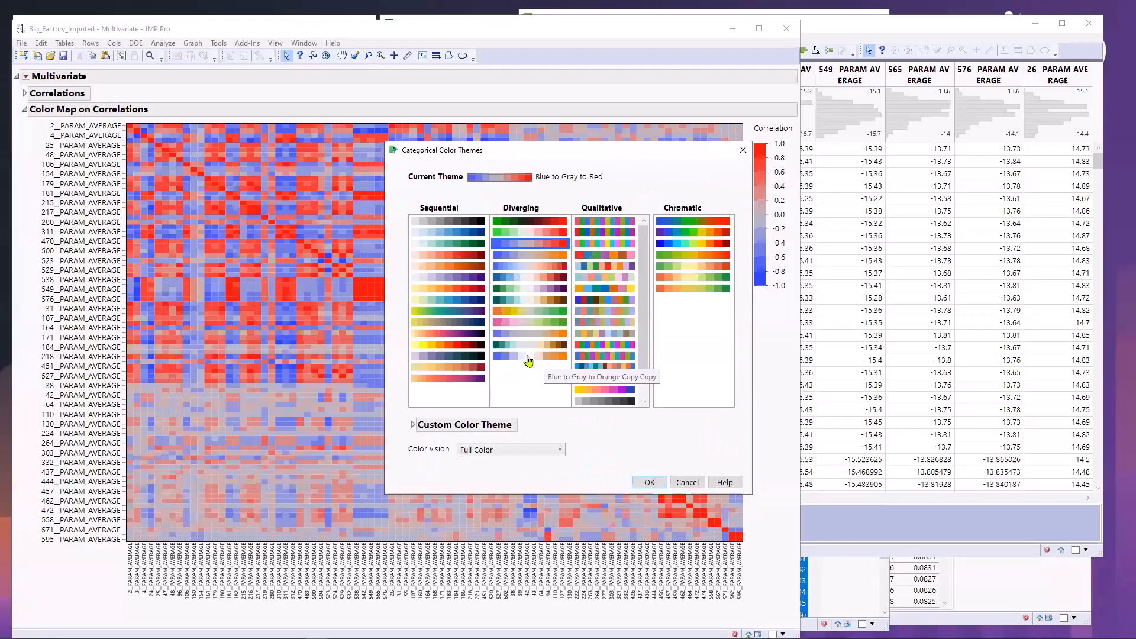
pyautogui.click(528, 357)
pyautogui.click(651, 483)
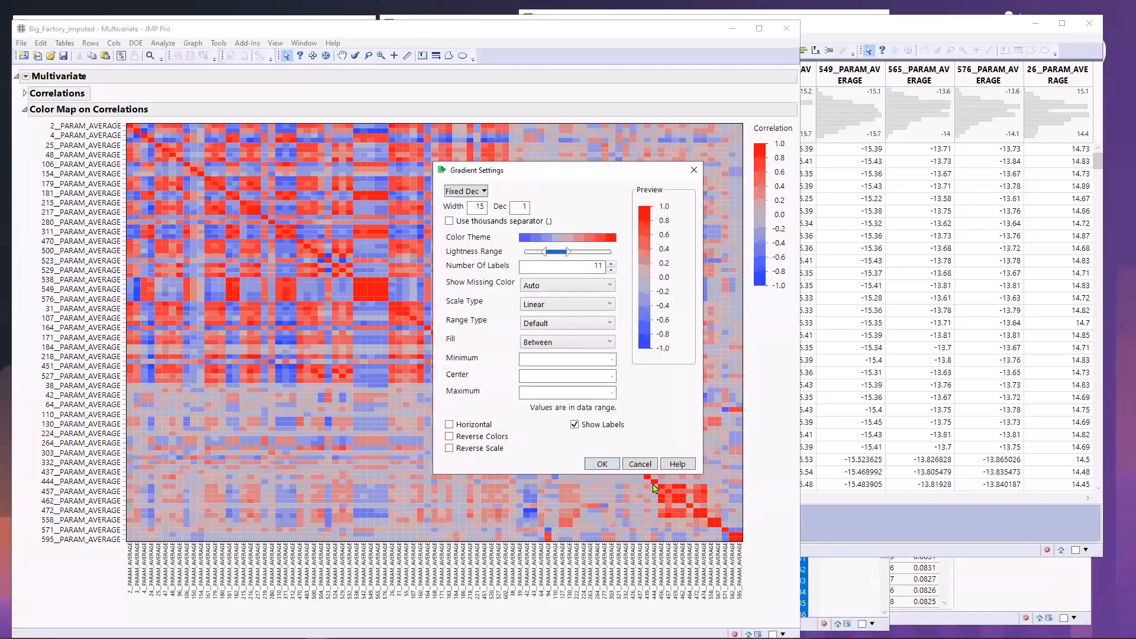
pyautogui.click(606, 465)
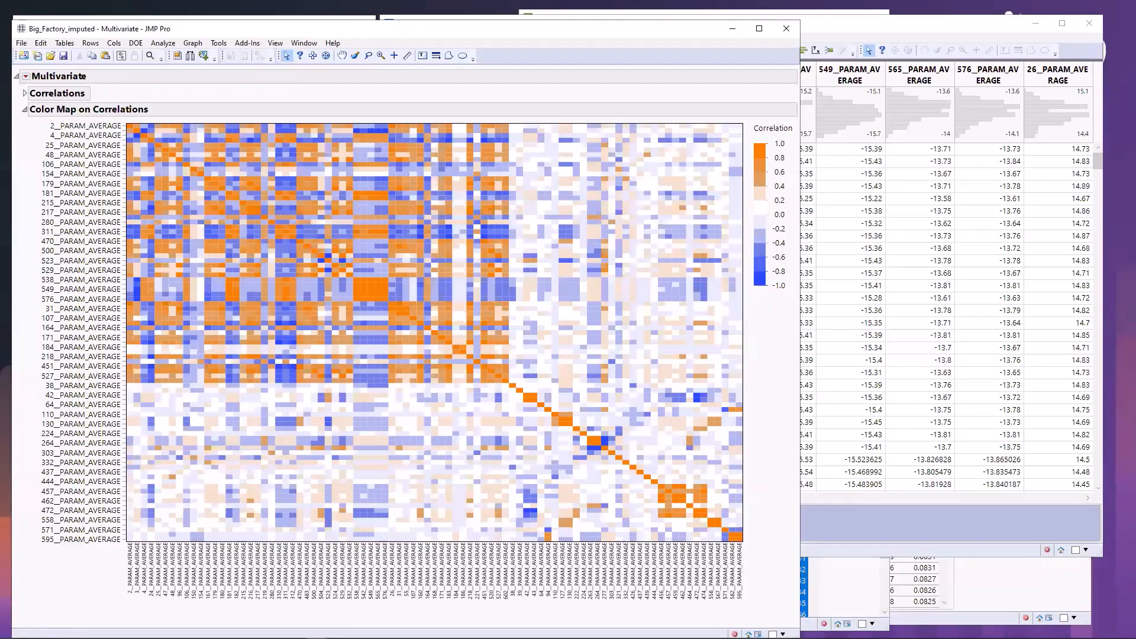
pyautogui.moveTo(800, 637); pyautogui.dragTo(899, 638)
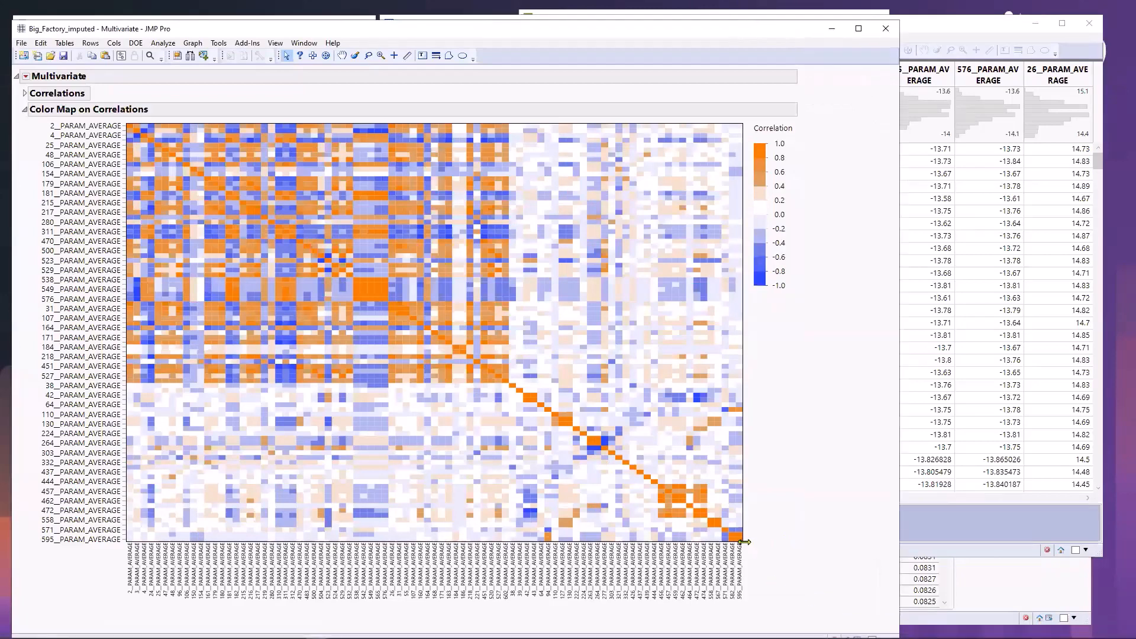
pyautogui.moveTo(744, 542); pyautogui.dragTo(814, 556)
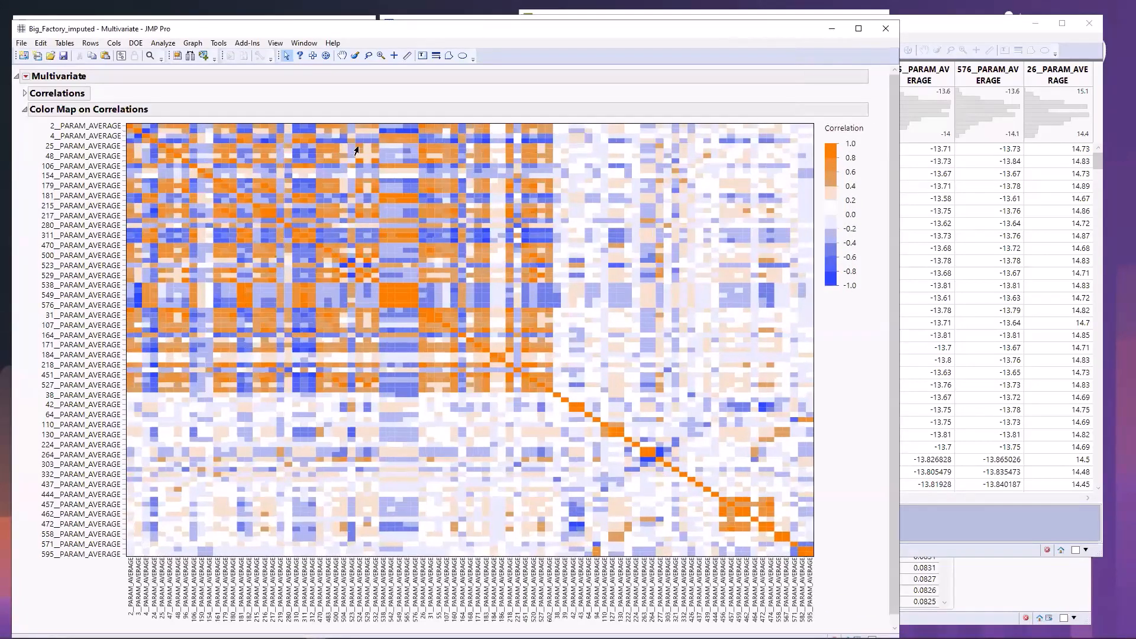
# Examine the correlation color map's diagonal, legend and the block between 538__PARAM_AVERAGE and 576__PARAM_AVERAGE, and minimize the Multivariate report
pyautogui.moveTo(145, 135)
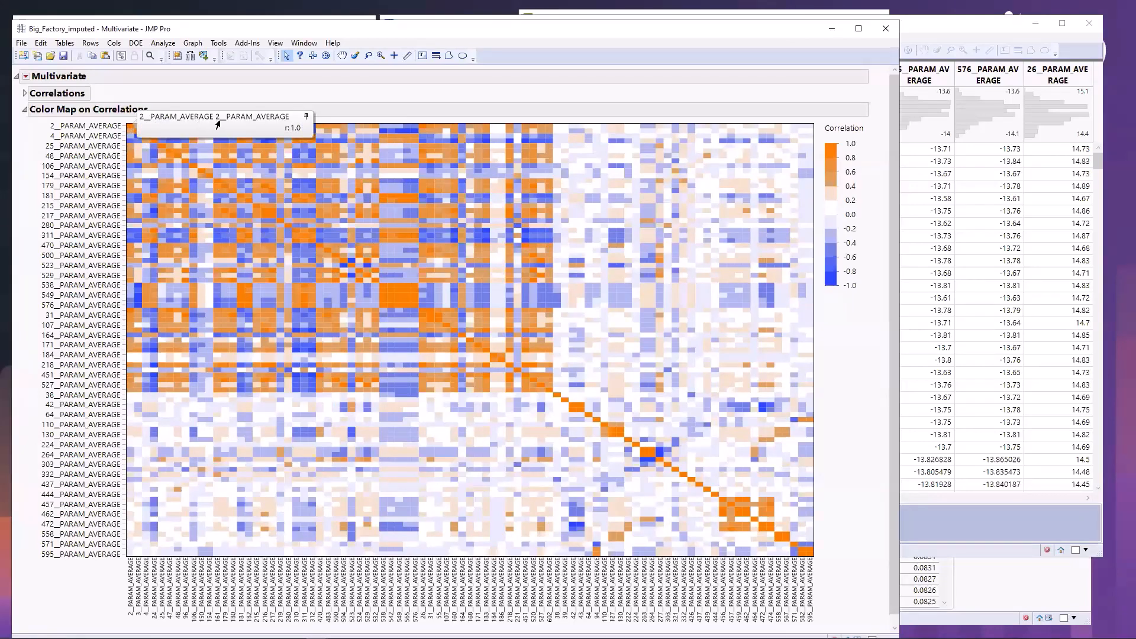
pyautogui.moveTo(137, 121)
pyautogui.mouseDown()
pyautogui.moveTo(392, 256)
pyautogui.moveTo(751, 495)
pyautogui.moveTo(802, 303)
pyautogui.moveTo(814, 127)
pyautogui.moveTo(134, 118)
pyautogui.mouseUp()
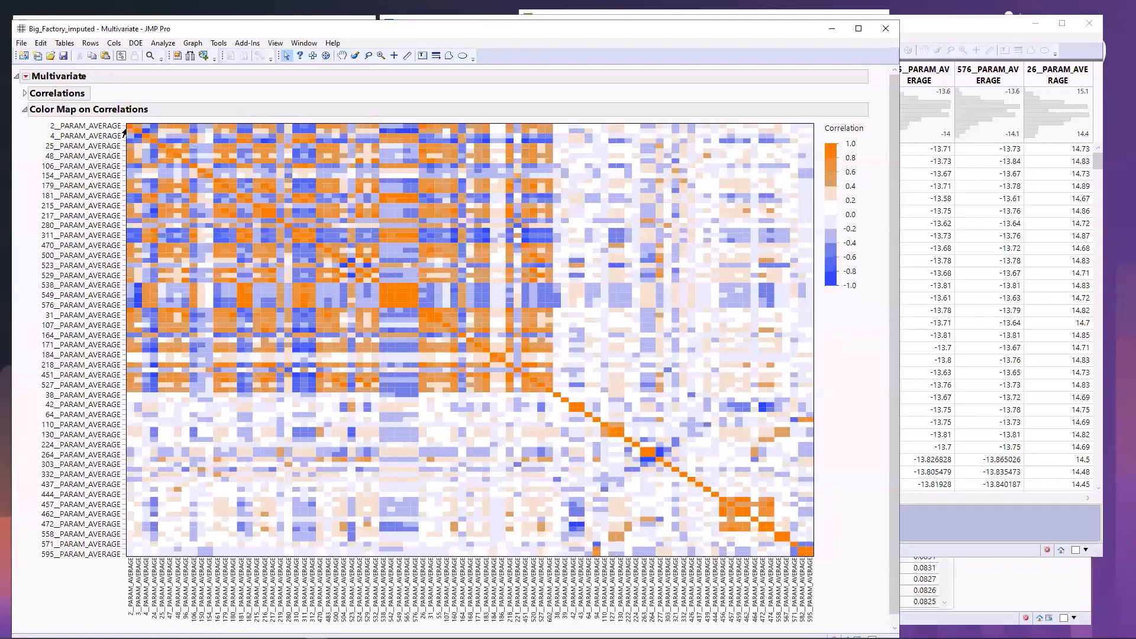
pyautogui.moveTo(872, 155)
pyautogui.mouseDown()
pyautogui.moveTo(847, 135)
pyautogui.moveTo(823, 155)
pyautogui.moveTo(832, 165)
pyautogui.moveTo(875, 157)
pyautogui.mouseUp()
pyautogui.moveTo(857, 138)
pyautogui.mouseDown()
pyautogui.moveTo(823, 147)
pyautogui.moveTo(852, 164)
pyautogui.moveTo(877, 140)
pyautogui.mouseUp()
pyautogui.moveTo(867, 287)
pyautogui.mouseDown()
pyautogui.moveTo(865, 297)
pyautogui.moveTo(819, 279)
pyautogui.moveTo(865, 314)
pyautogui.mouseUp()
pyautogui.moveTo(842, 425)
pyautogui.mouseDown()
pyautogui.moveTo(787, 532)
pyautogui.moveTo(723, 495)
pyautogui.moveTo(770, 495)
pyautogui.moveTo(773, 533)
pyautogui.mouseUp()
pyautogui.moveTo(864, 460)
pyautogui.mouseDown()
pyautogui.moveTo(842, 463)
pyautogui.moveTo(439, 324)
pyautogui.moveTo(385, 287)
pyautogui.mouseUp()
pyautogui.moveTo(414, 287)
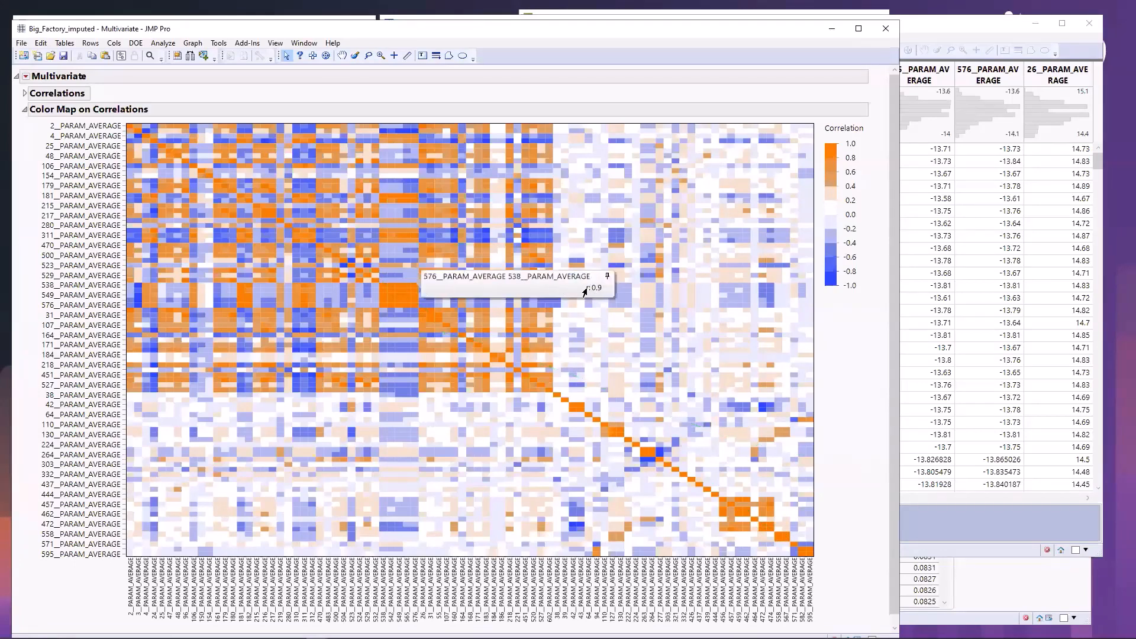
pyautogui.moveTo(428, 109)
pyautogui.mouseDown()
pyautogui.moveTo(379, 154)
pyautogui.moveTo(378, 268)
pyautogui.moveTo(385, 108)
pyautogui.moveTo(421, 134)
pyautogui.moveTo(422, 283)
pyautogui.mouseUp()
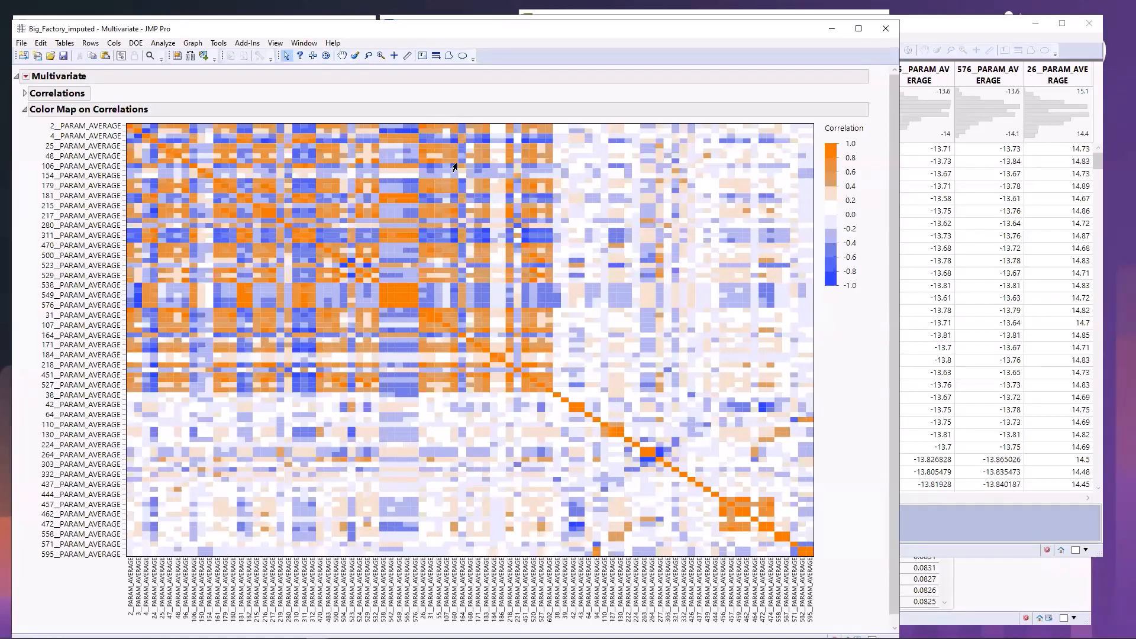
pyautogui.click(832, 29)
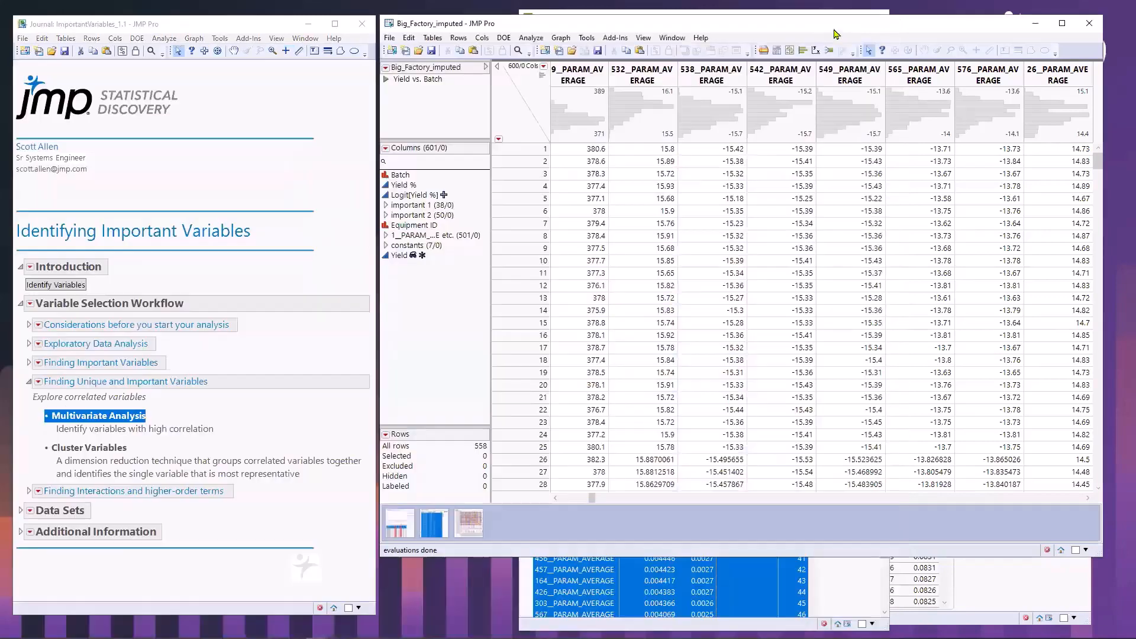
# Mark Cluster Variables in the journal and run Cluster Variables on Big_Factory_imputed with the important 1 and important 2 groups as Y columns
pyautogui.click(120, 454)
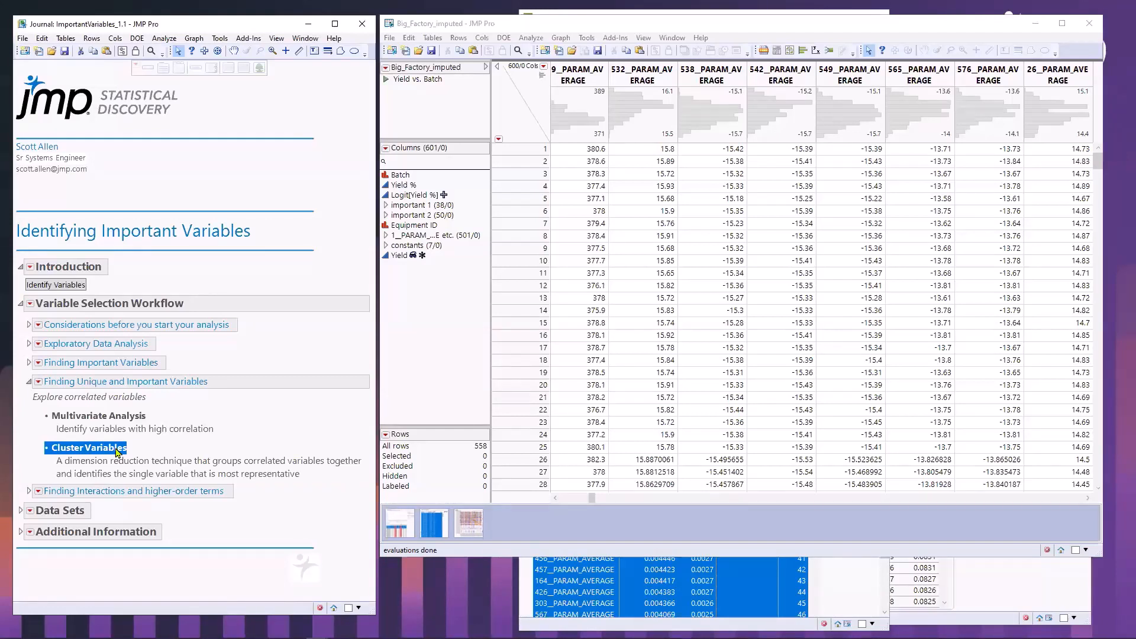
pyautogui.click(536, 25)
pyautogui.click(531, 38)
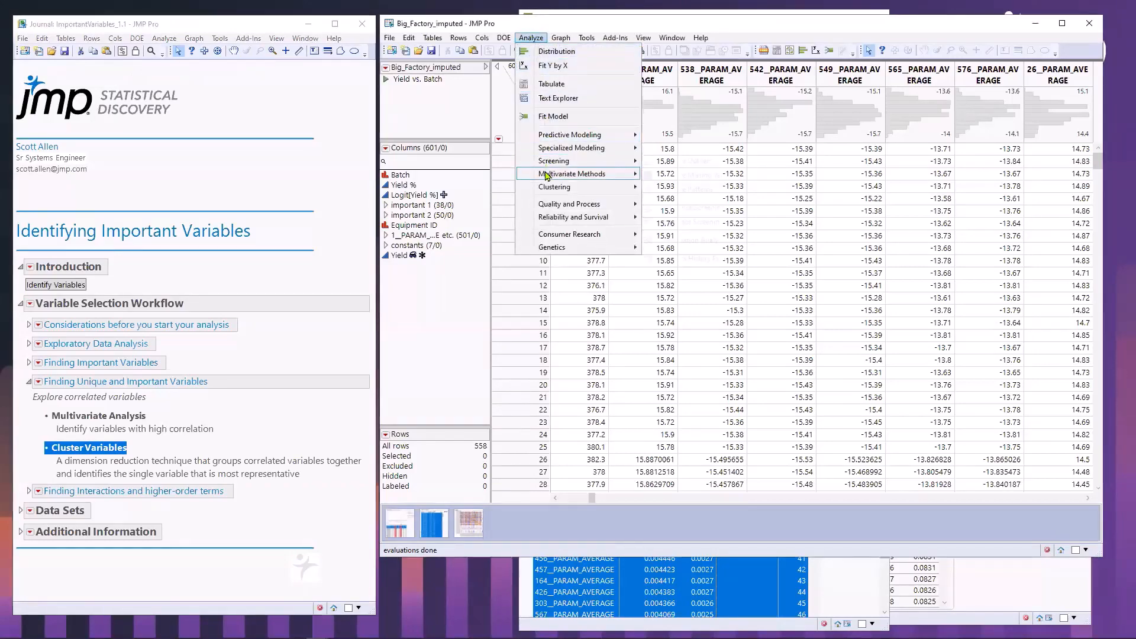
pyautogui.moveTo(551, 190)
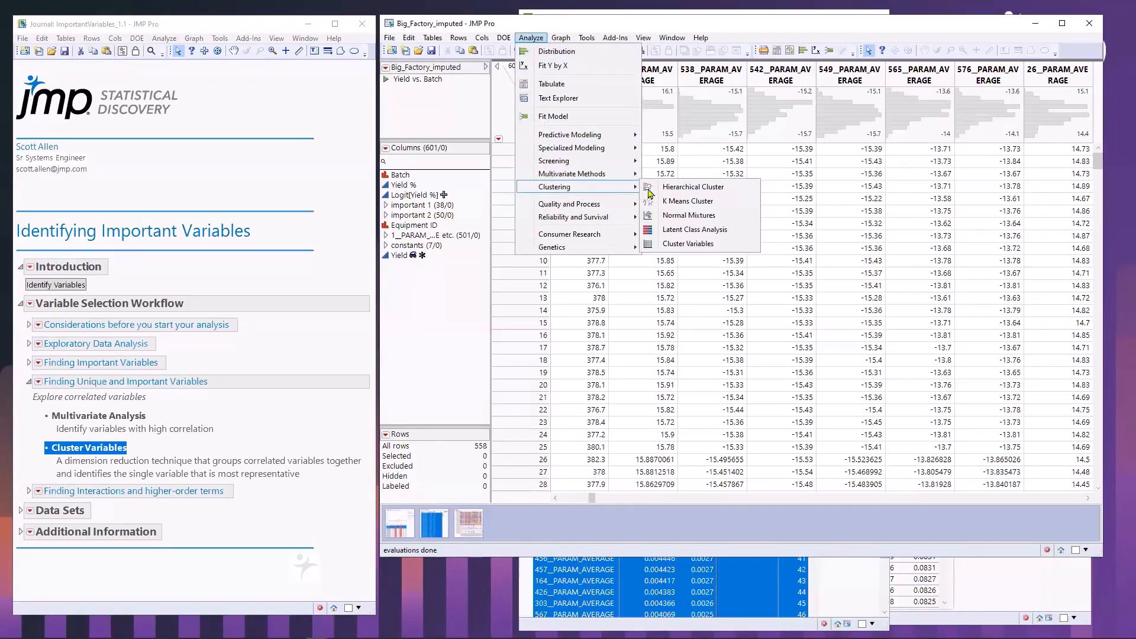
pyautogui.click(688, 245)
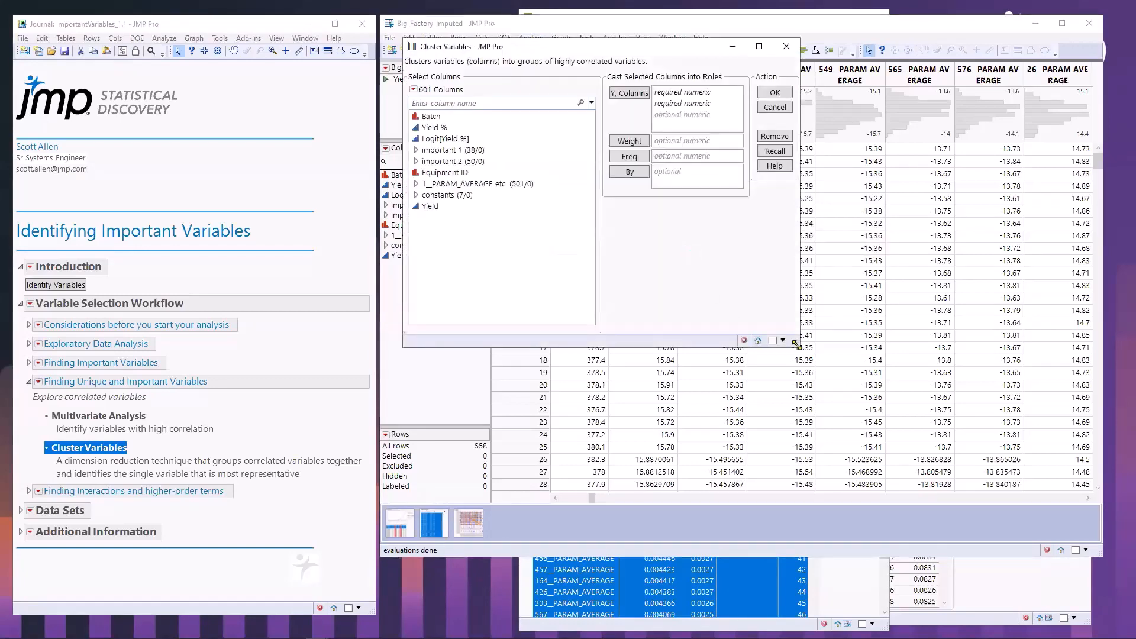
pyautogui.moveTo(797, 344); pyautogui.dragTo(834, 379)
pyautogui.click(449, 150)
pyautogui.keyDown('shift'); pyautogui.click(478, 161); pyautogui.keyUp('shift')
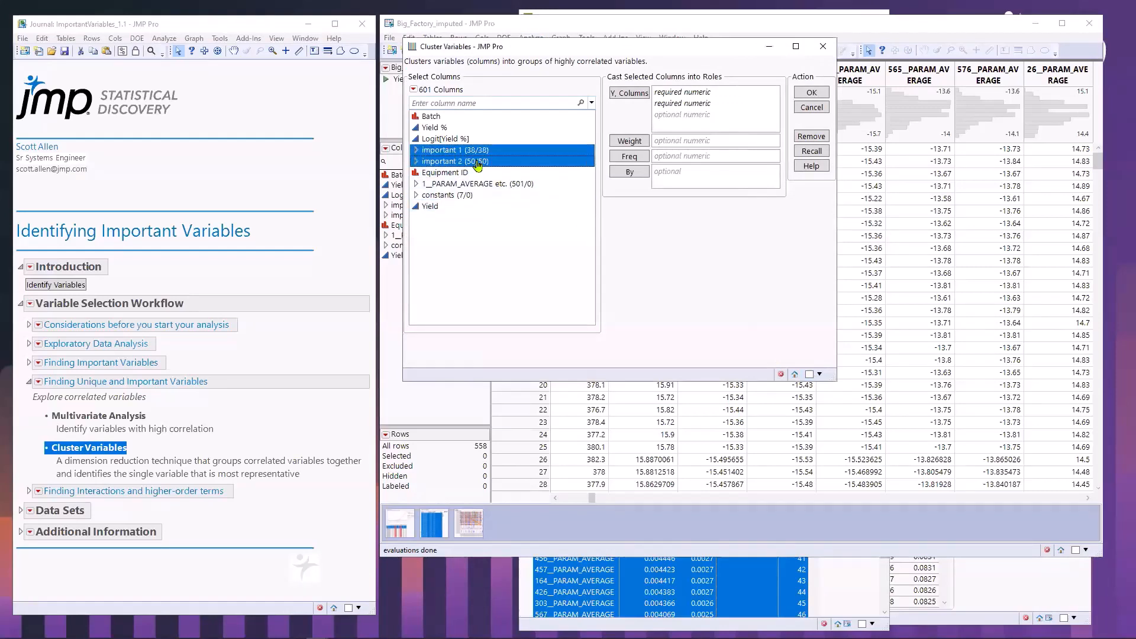
pyautogui.click(617, 101)
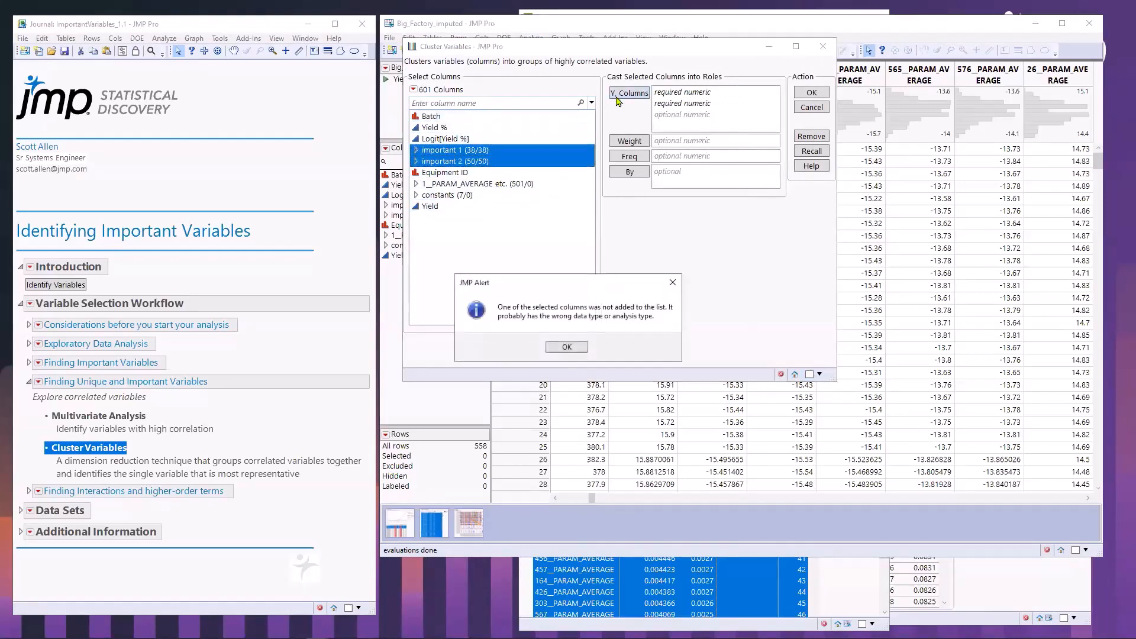
pyautogui.click(567, 348)
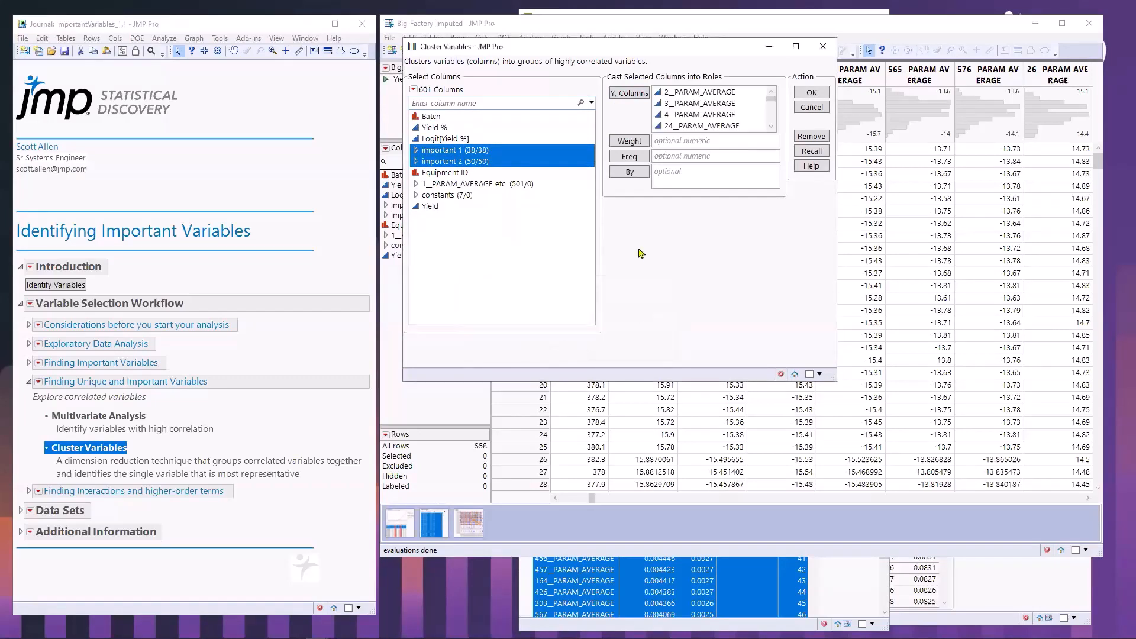
pyautogui.click(440, 130)
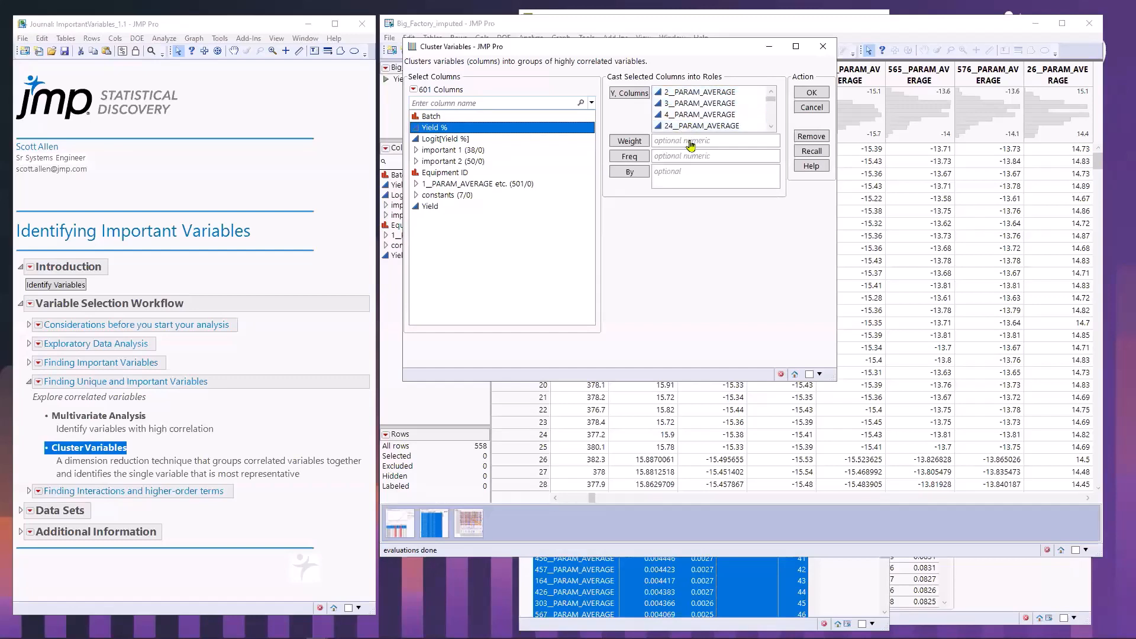
pyautogui.click(812, 94)
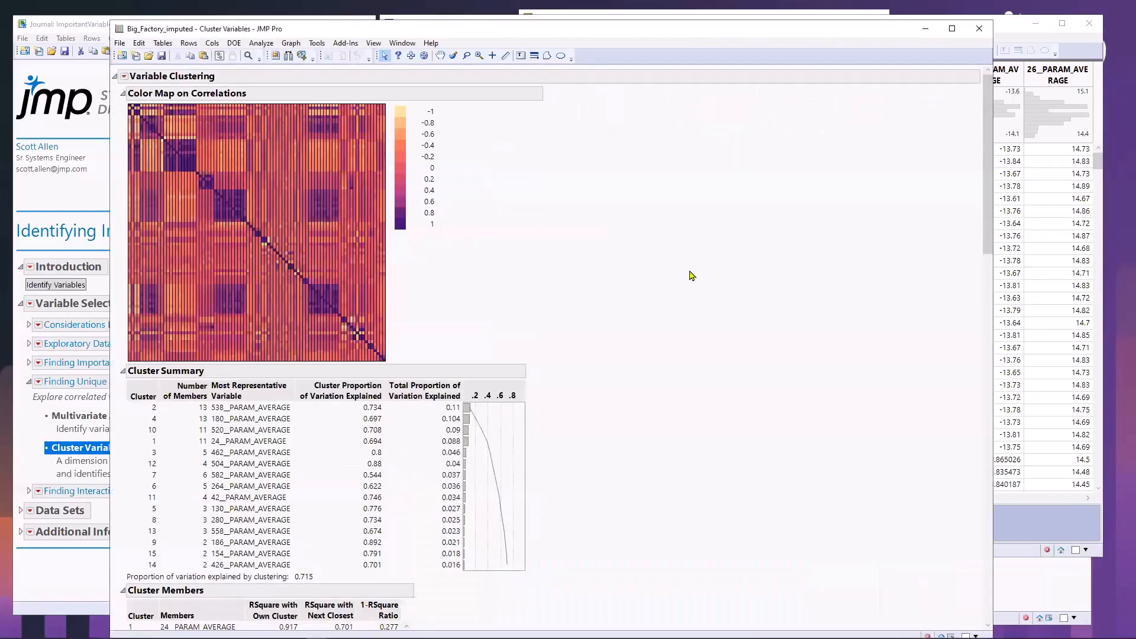
# Collapse the Cluster Summary, Cluster Members and Standardized Components sections, enlarge the Color Map on Correlations and review its legend
pyautogui.click(123, 371)
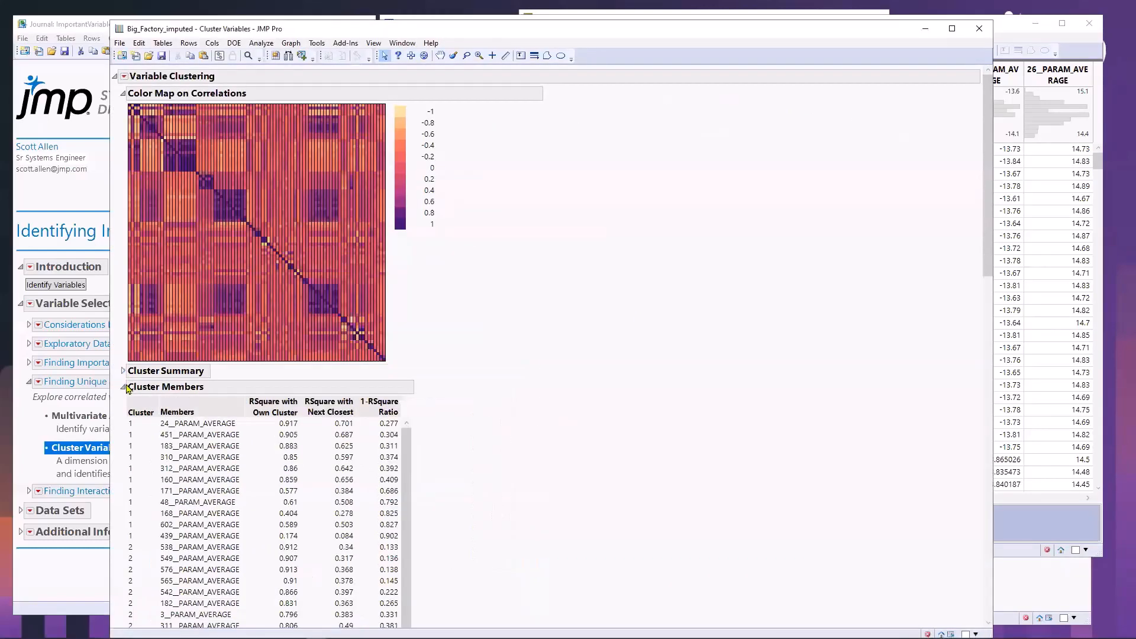
pyautogui.click(123, 387)
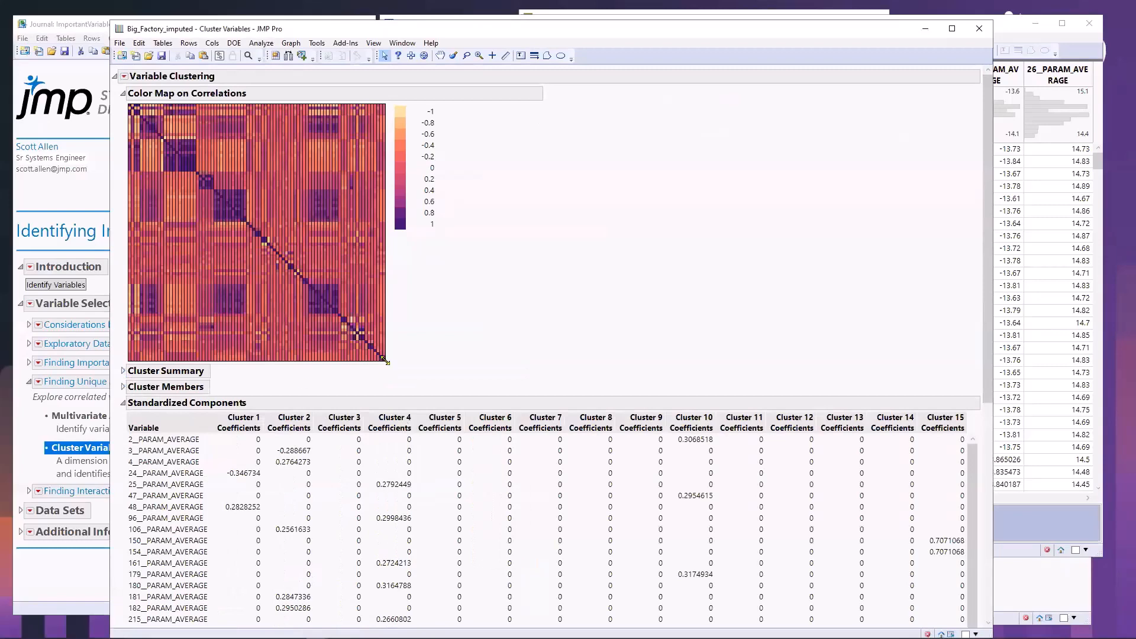
pyautogui.click(123, 403)
pyautogui.moveTo(385, 361); pyautogui.dragTo(656, 485)
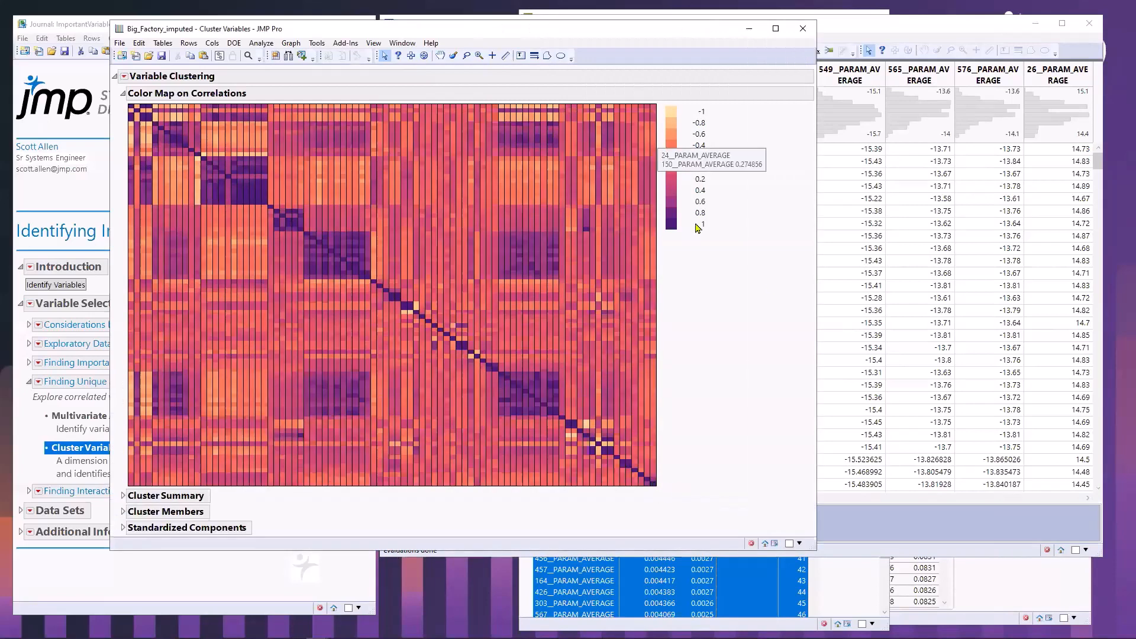
pyautogui.moveTo(713, 254); pyautogui.dragTo(732, 220)
pyautogui.moveTo(742, 167)
pyautogui.mouseDown()
pyautogui.moveTo(682, 96)
pyautogui.moveTo(649, 177)
pyautogui.moveTo(713, 254)
pyautogui.mouseUp()
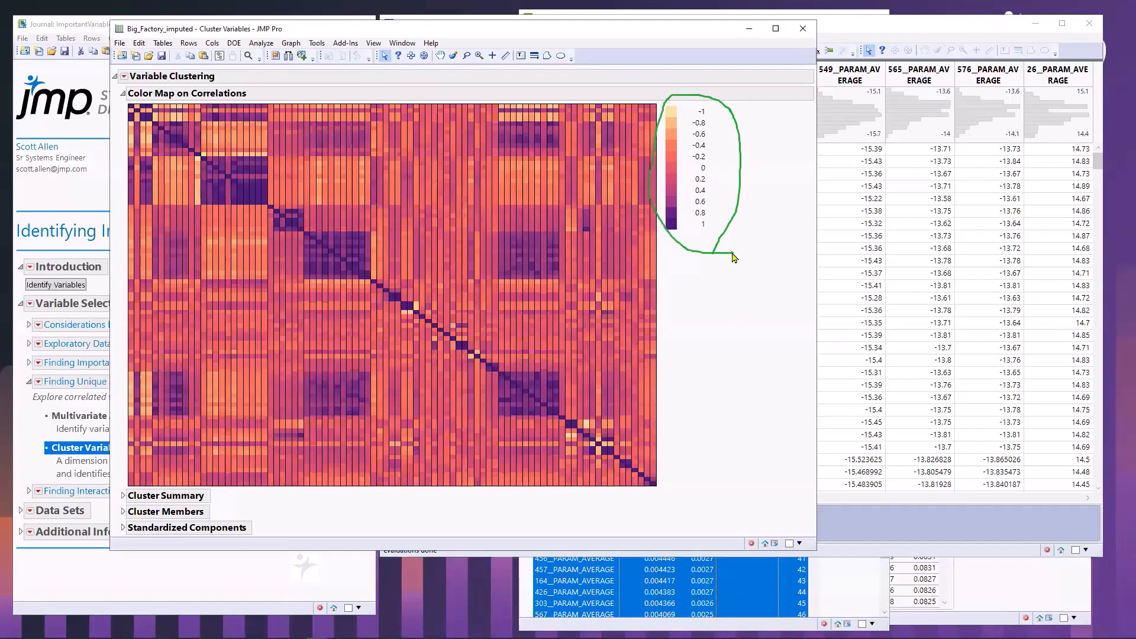
pyautogui.press('Escape')
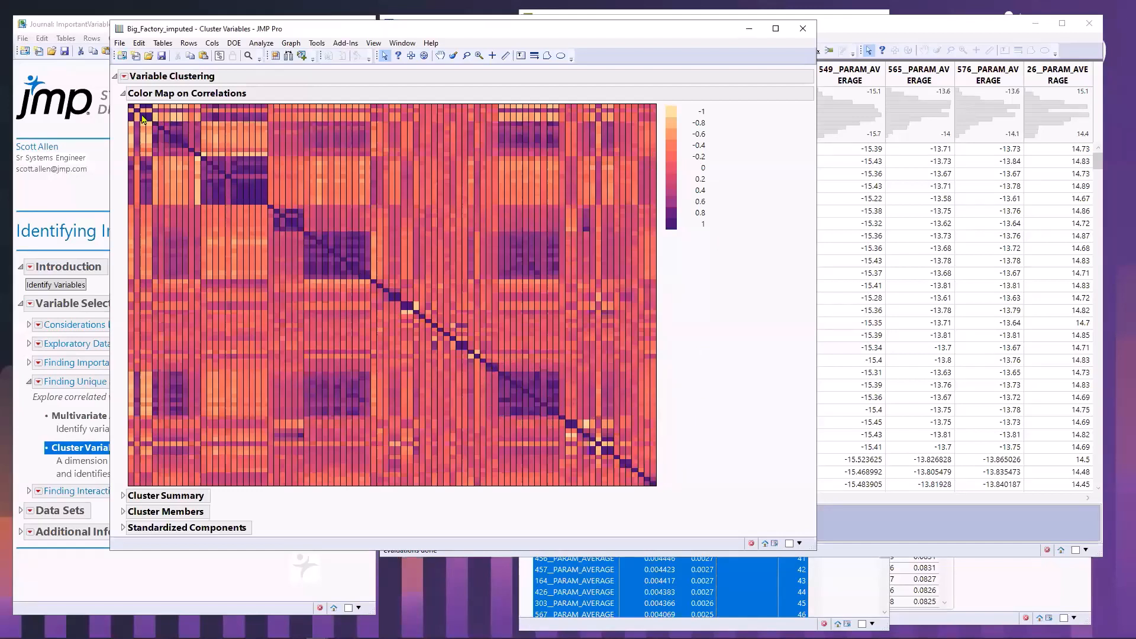
# Expand the Cluster Summary, reposition the report window and look over the listed clusters
pyautogui.click(122, 495)
pyautogui.scroll(-5, 597, 466)
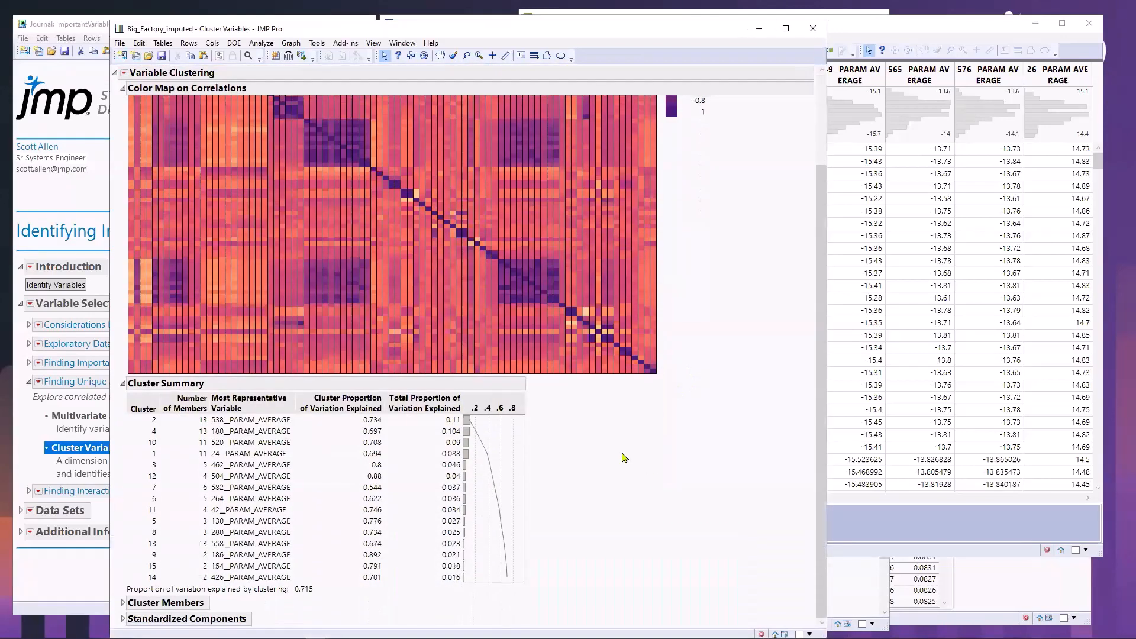
pyautogui.click(139, 421)
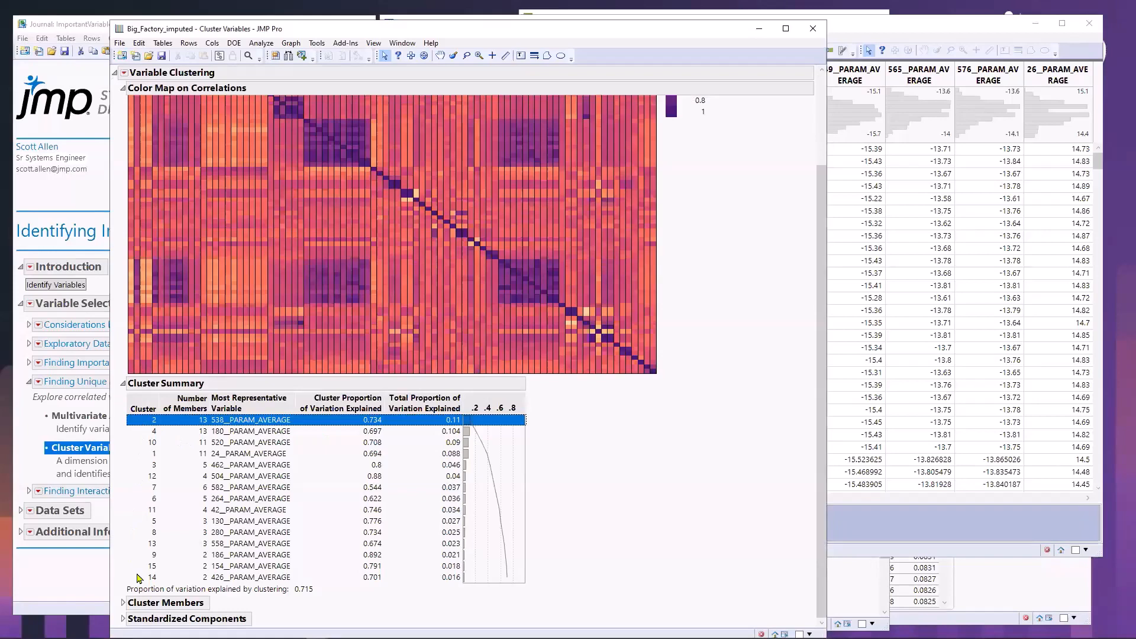
pyautogui.moveTo(514, 34); pyautogui.dragTo(567, 19)
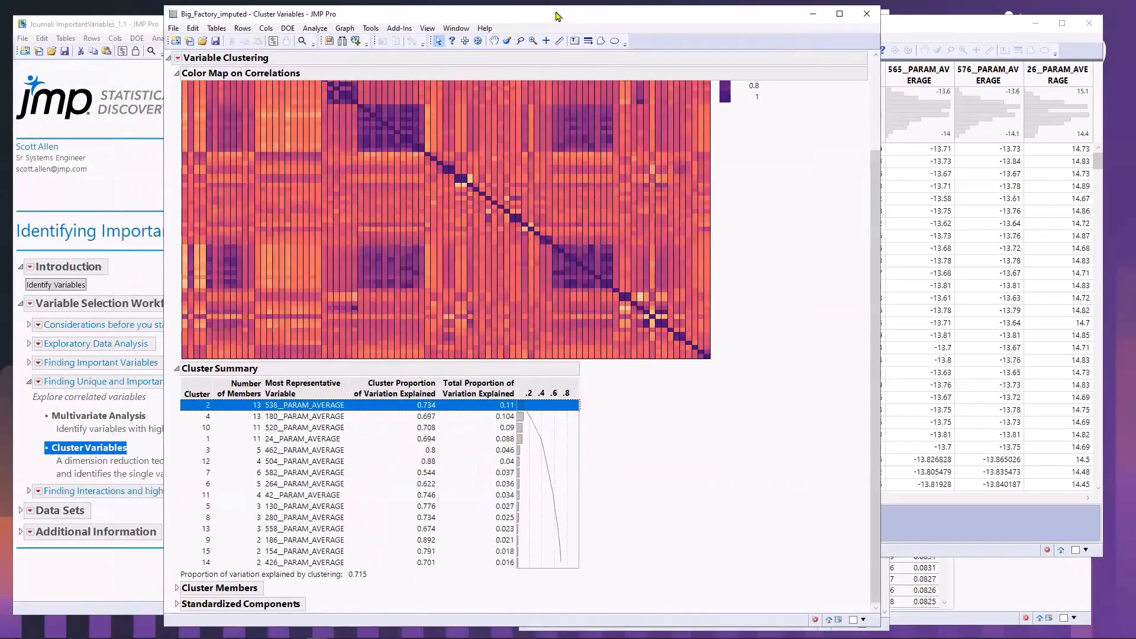
pyautogui.moveTo(200, 562); pyautogui.dragTo(202, 408)
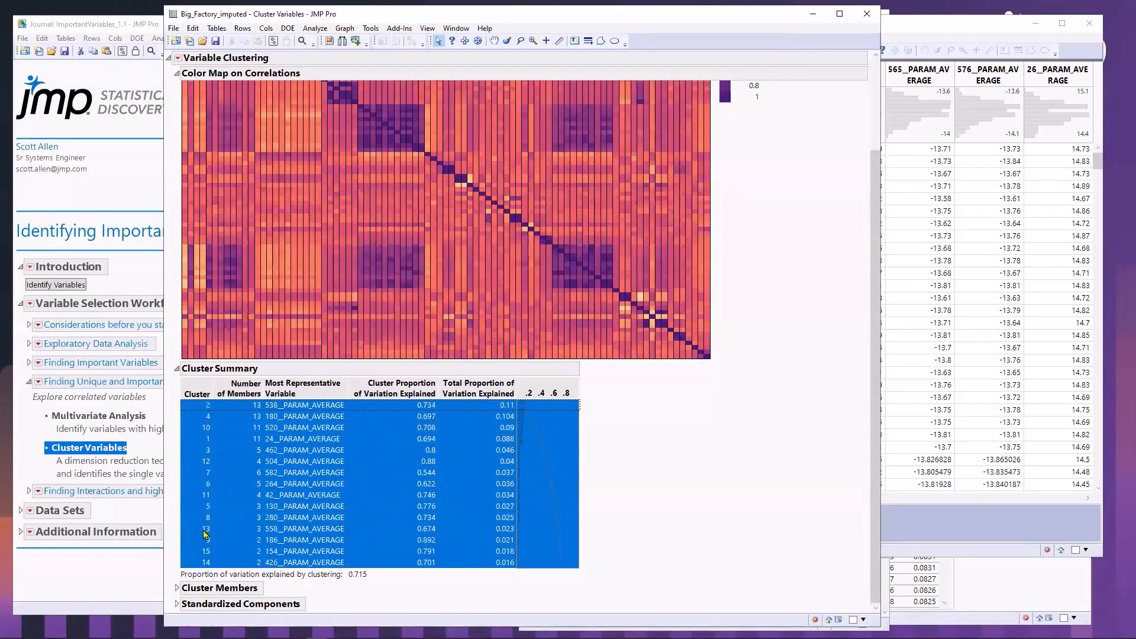
pyautogui.click(202, 554)
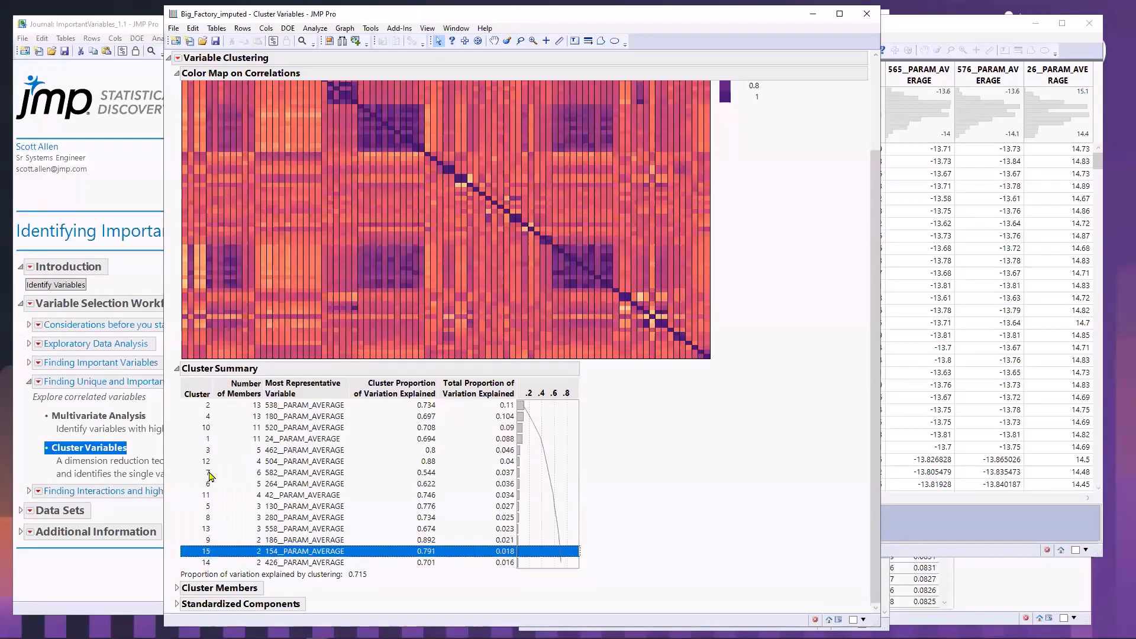
# Examine cluster 2's representative variable and its cluster and total proportions of variation explained in the Cluster Summary
pyautogui.click(199, 408)
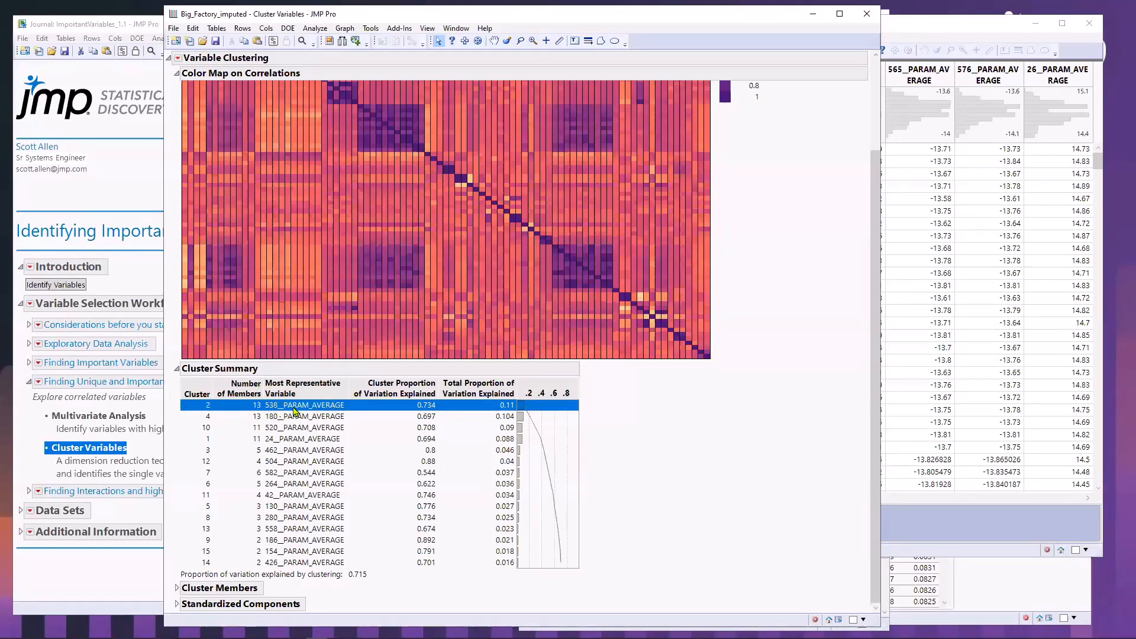
pyautogui.moveTo(436, 370)
pyautogui.mouseDown()
pyautogui.moveTo(348, 388)
pyautogui.moveTo(362, 412)
pyautogui.moveTo(441, 414)
pyautogui.moveTo(438, 375)
pyautogui.mouseUp()
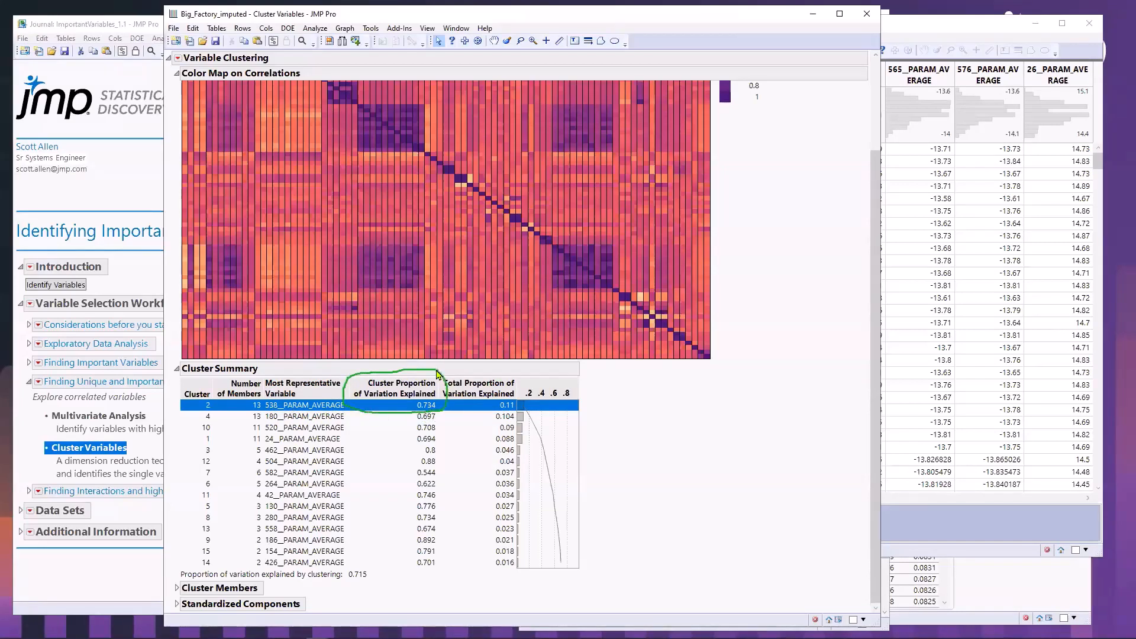
pyautogui.press('Escape')
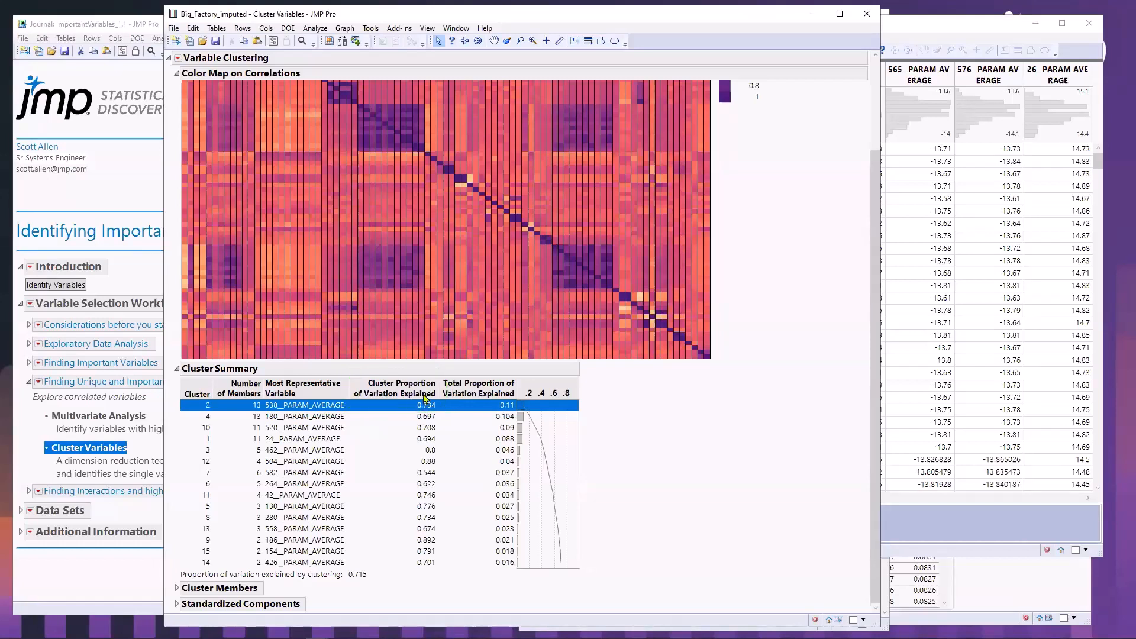
pyautogui.moveTo(604, 413)
pyautogui.mouseDown()
pyautogui.moveTo(526, 393)
pyautogui.moveTo(500, 414)
pyautogui.moveTo(516, 398)
pyautogui.mouseUp()
pyautogui.press('Escape')
pyautogui.scroll(3, 620, 388)
pyautogui.scroll(-1, 660, 490)
pyautogui.scroll(-2, 660, 490)
# Expand Cluster Members and examine cluster 1's members, including the RSquare values and 1-RSquare Ratio of 24__PARAM_AVERAGE
pyautogui.click(177, 589)
pyautogui.scroll(-7, 621, 509)
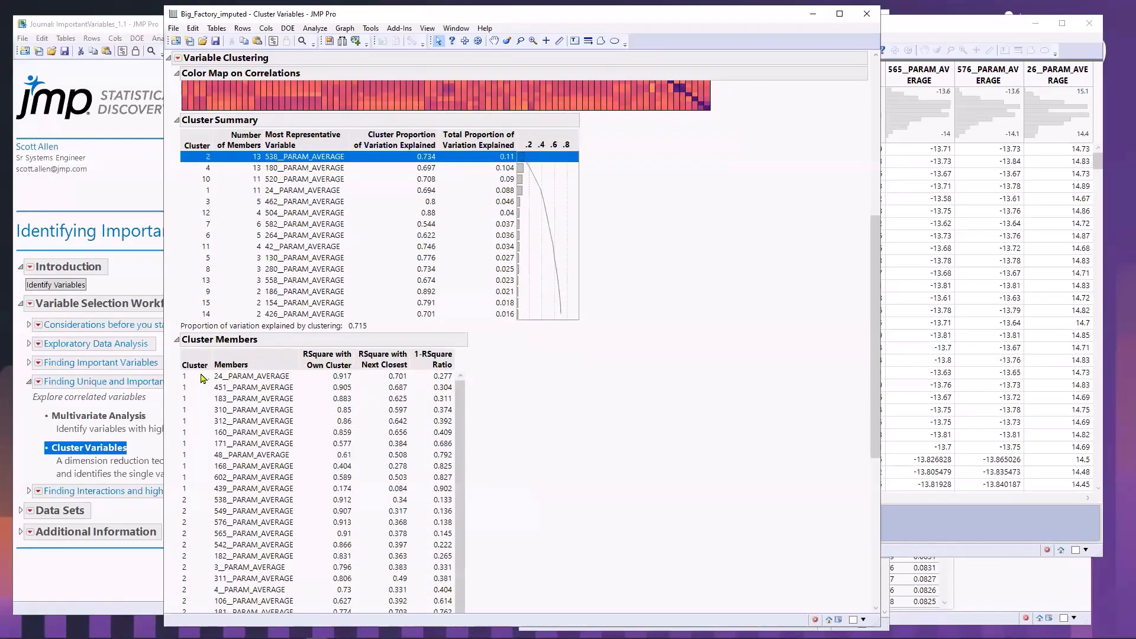
pyautogui.click(194, 192)
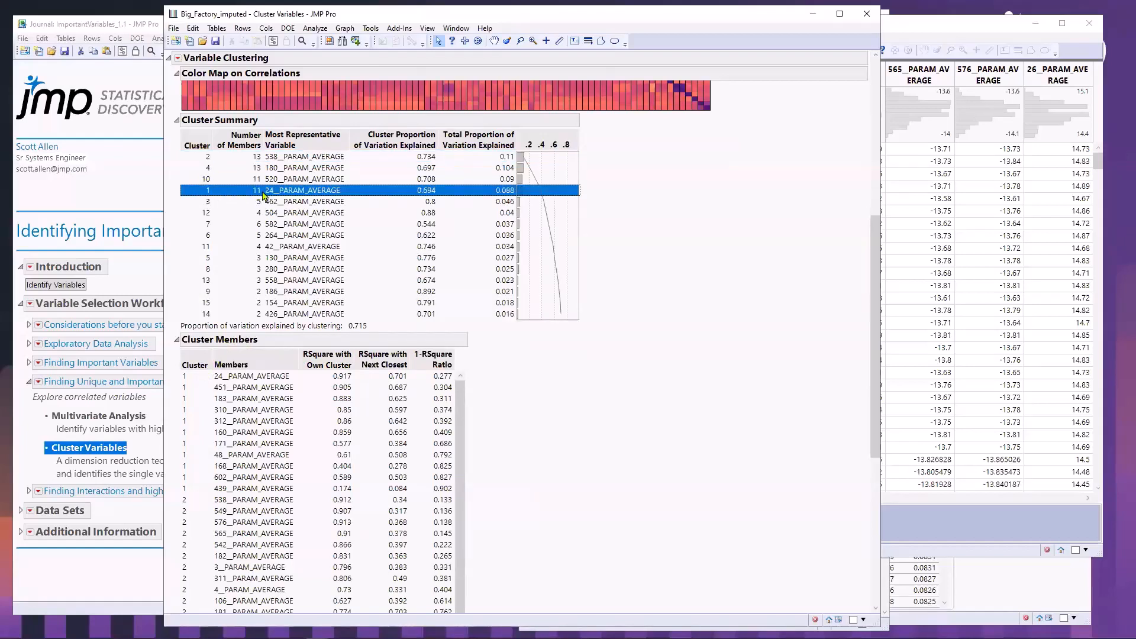
pyautogui.moveTo(193, 379); pyautogui.dragTo(196, 489)
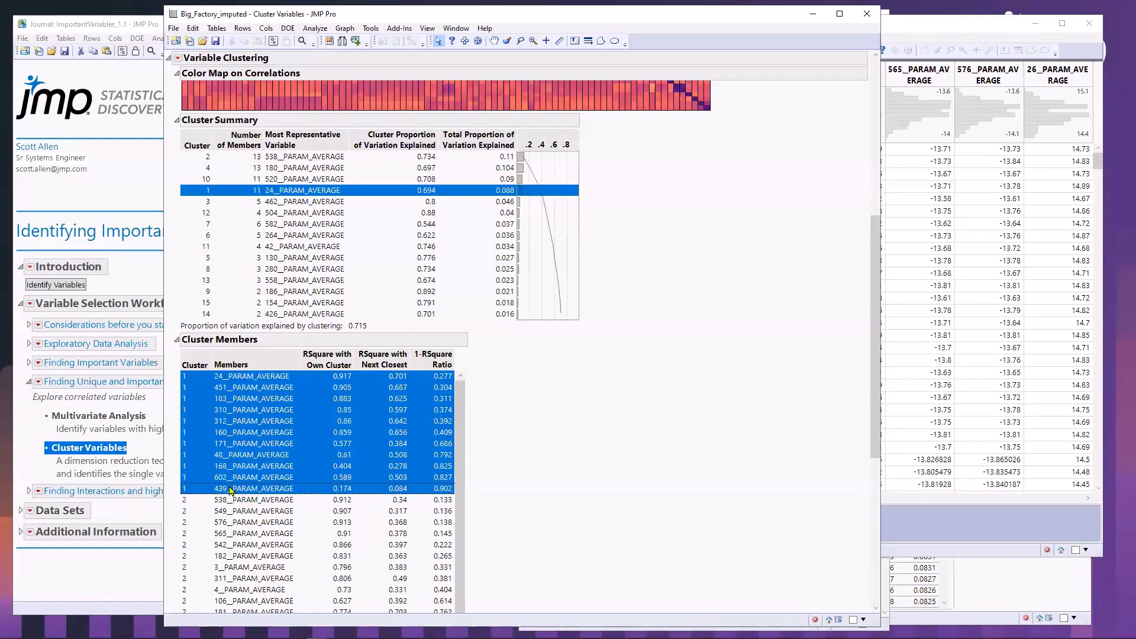
pyautogui.scroll(1, 233, 479)
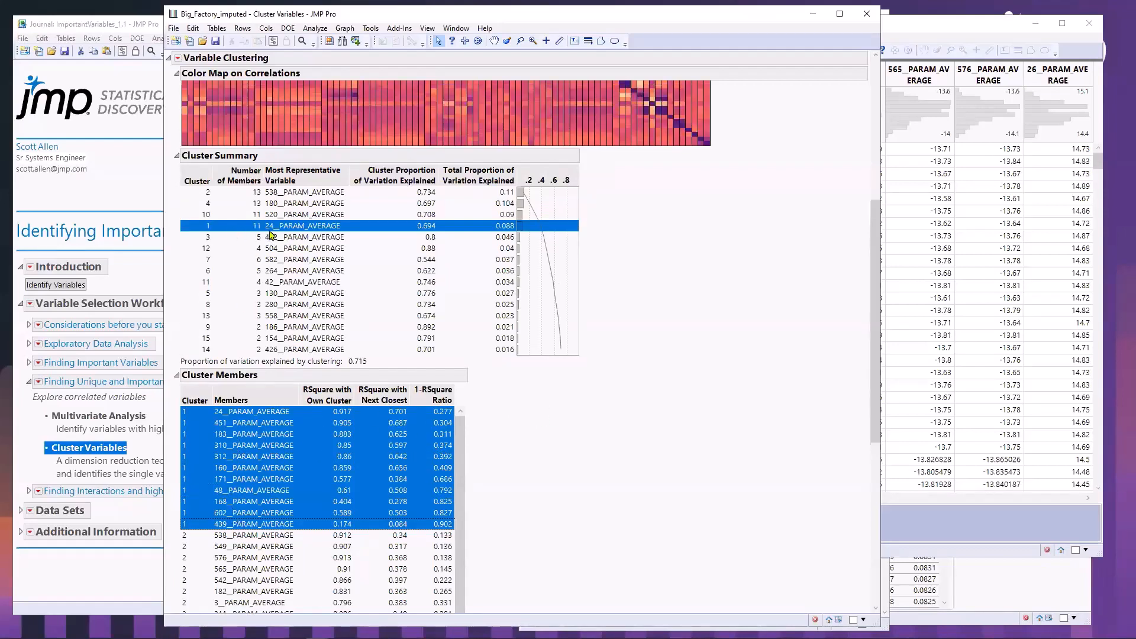
pyautogui.click(393, 413)
pyautogui.moveTo(503, 407); pyautogui.dragTo(323, 417)
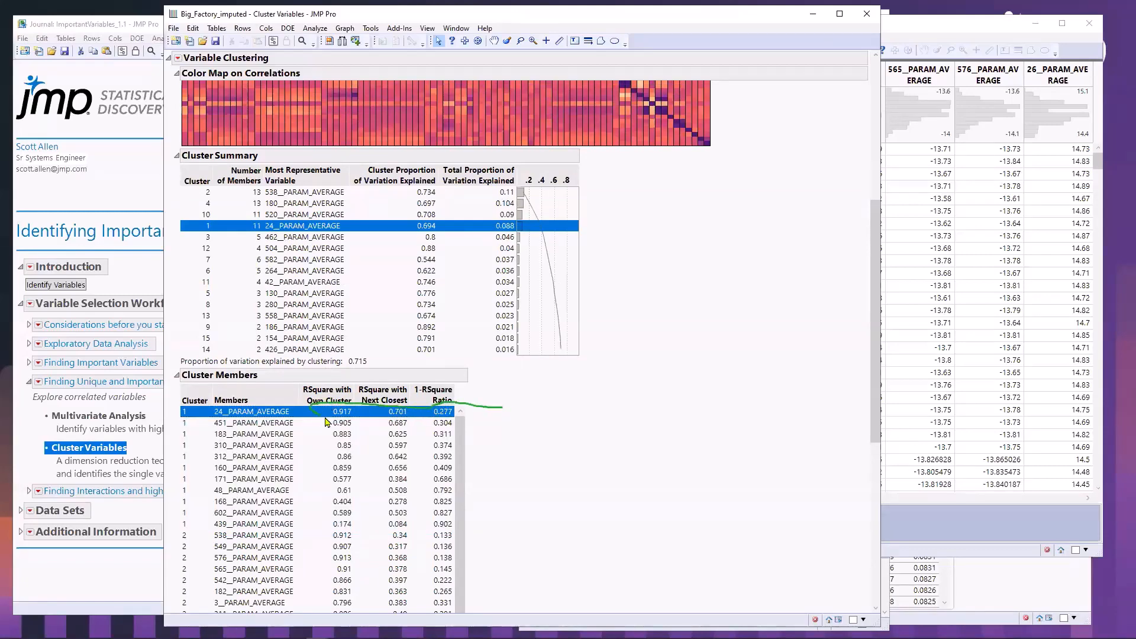
pyautogui.press('Escape')
pyautogui.moveTo(477, 414)
pyautogui.mouseDown()
pyautogui.moveTo(428, 410)
pyautogui.moveTo(455, 421)
pyautogui.moveTo(459, 408)
pyautogui.mouseUp()
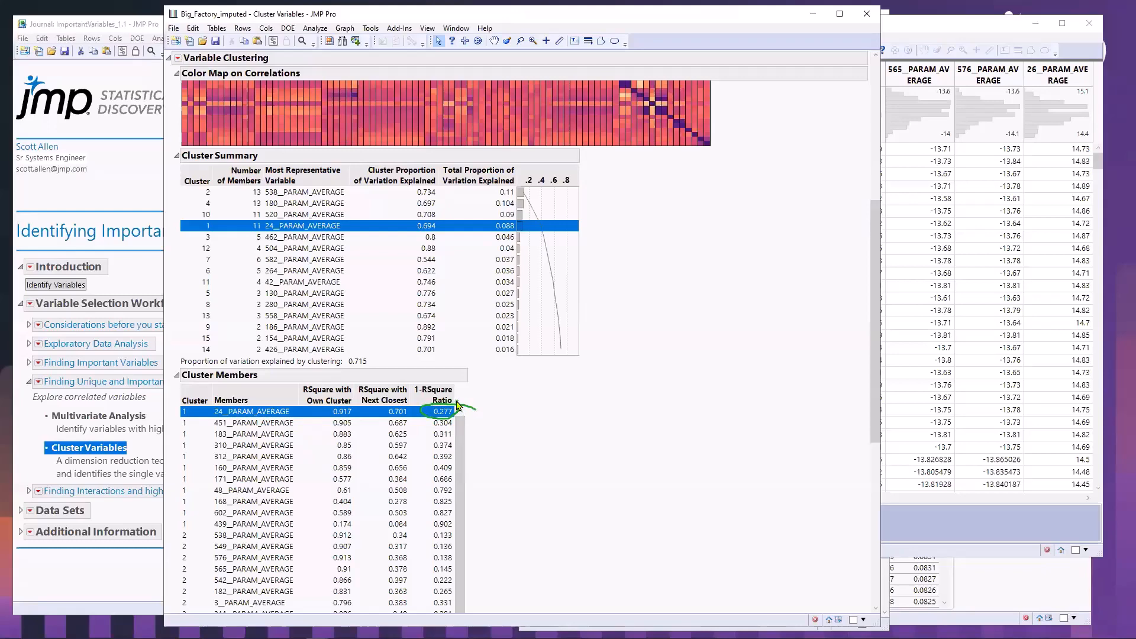
pyautogui.press('Escape')
# Compare the cluster 1 members with their representative variable 24__PARAM_AVERAGE, and collapse the Cluster Members section
pyautogui.scroll(4, 641, 491)
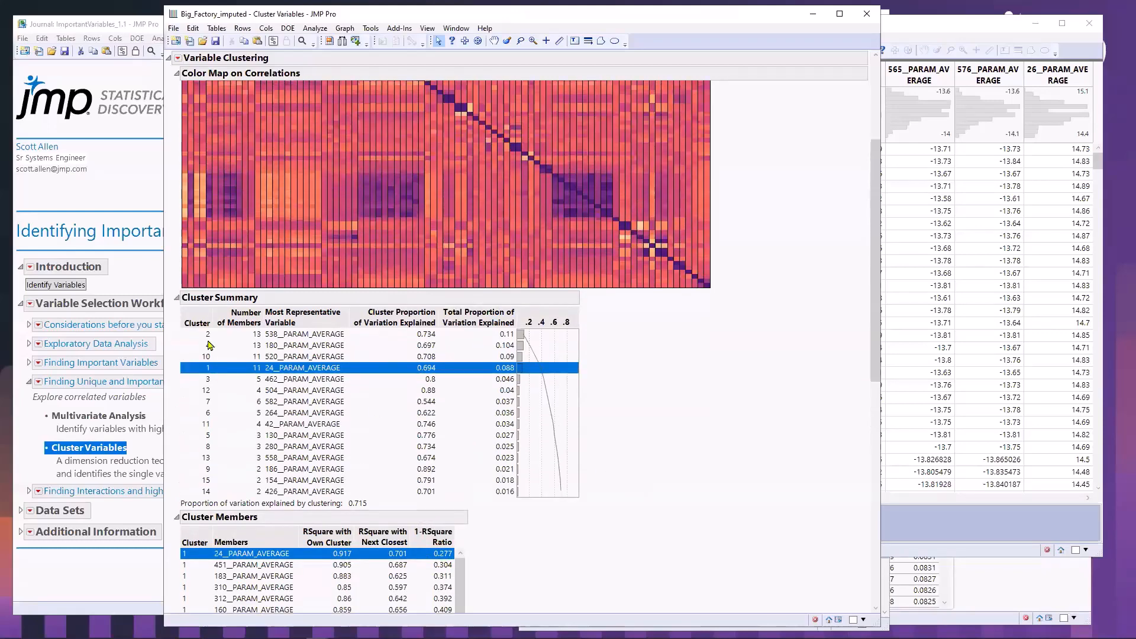
pyautogui.scroll(-3, 290, 474)
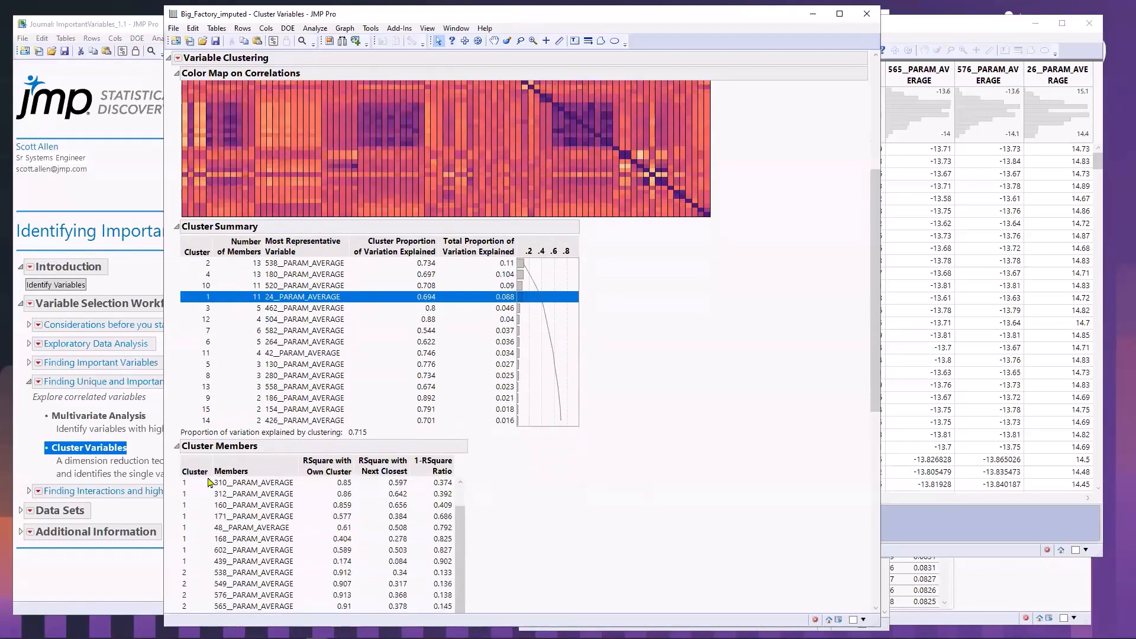
pyautogui.scroll(-2, 615, 512)
pyautogui.scroll(1, 363, 515)
pyautogui.moveTo(196, 563); pyautogui.dragTo(193, 444)
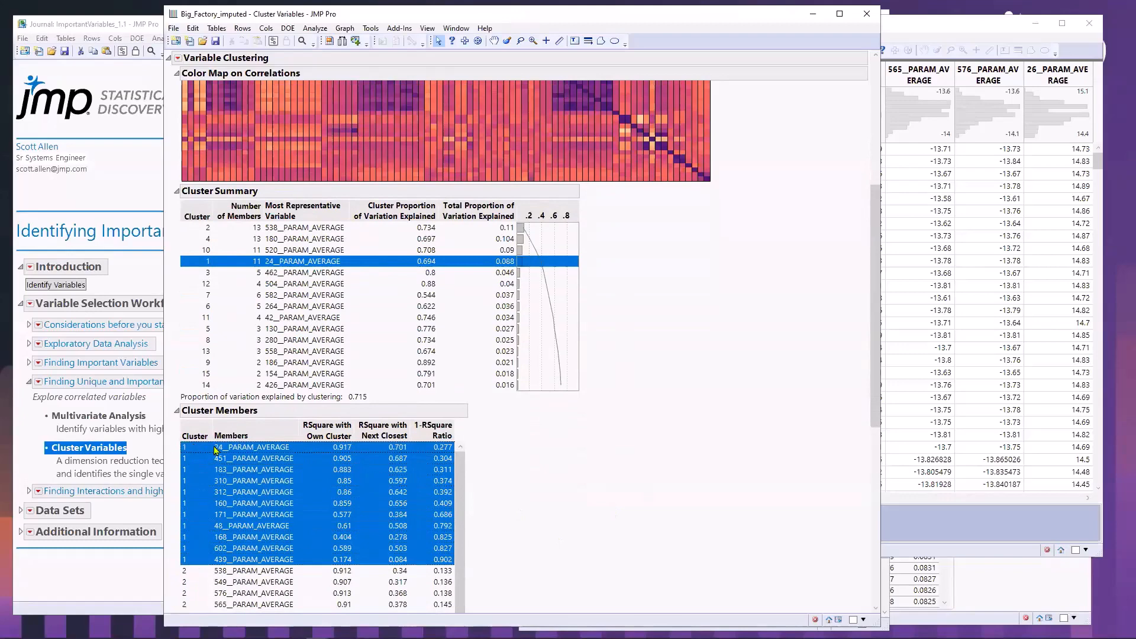
pyautogui.click(217, 448)
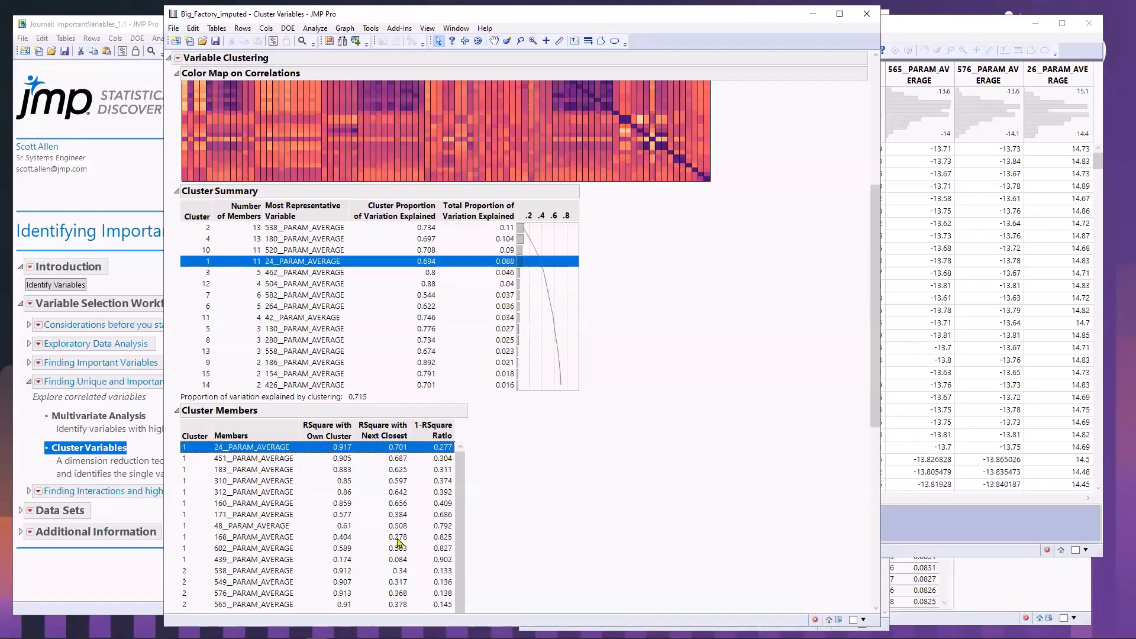
pyautogui.scroll(-1, 535, 503)
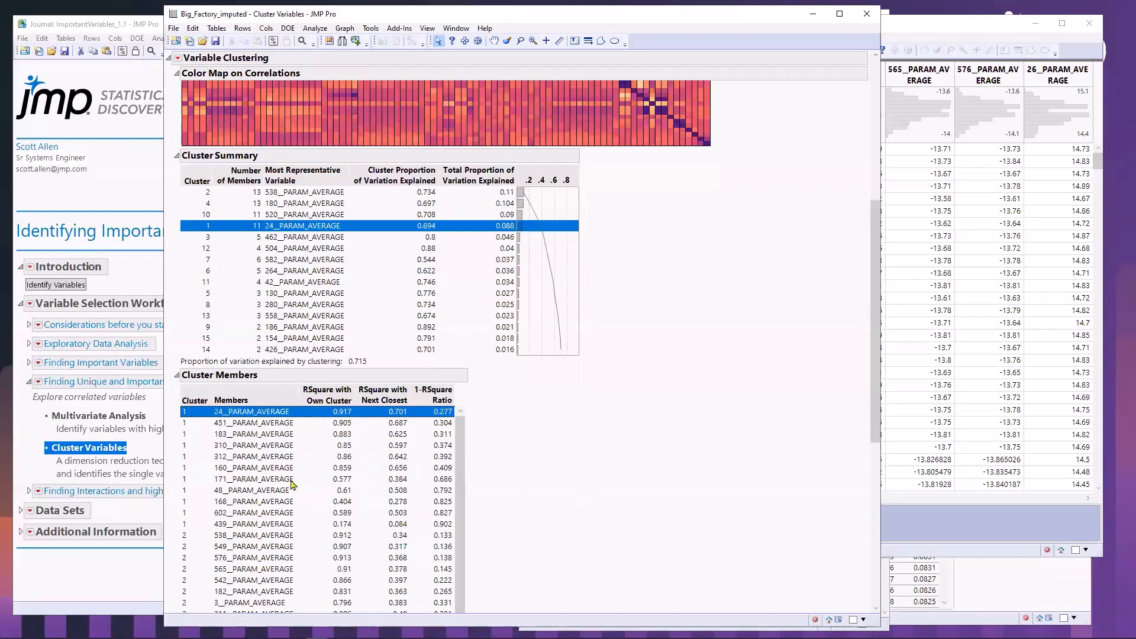
pyautogui.click(178, 376)
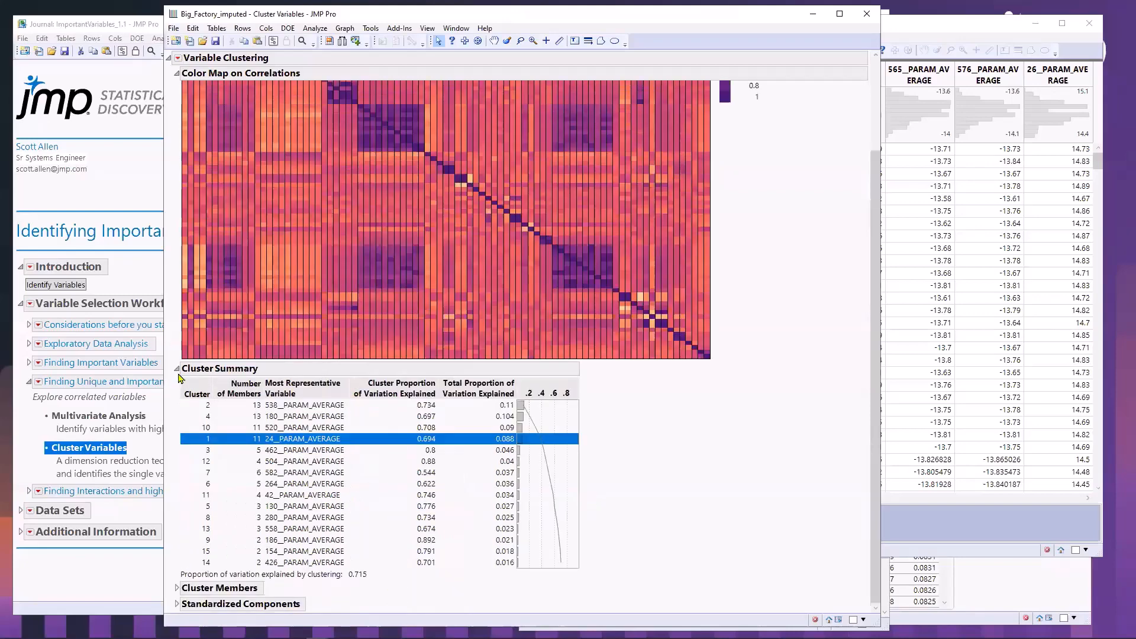
# Select every cluster row in the Cluster Summary so the representative columns are selected, and switch to the Big_Factory_imputed data table
pyautogui.moveTo(209, 408); pyautogui.dragTo(220, 565)
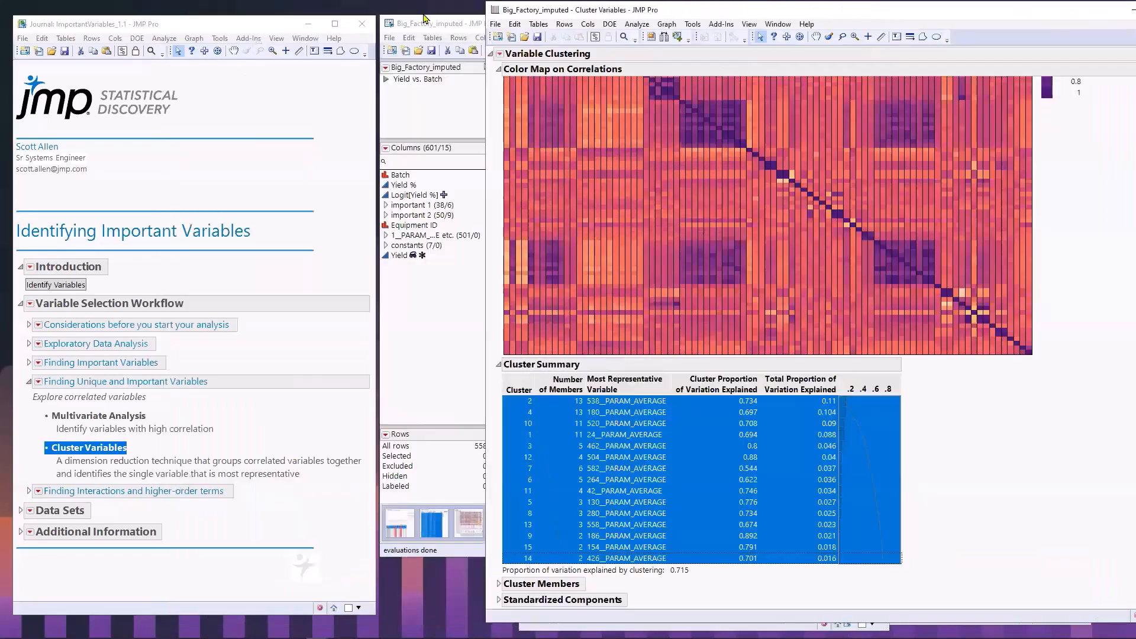
pyautogui.click(444, 24)
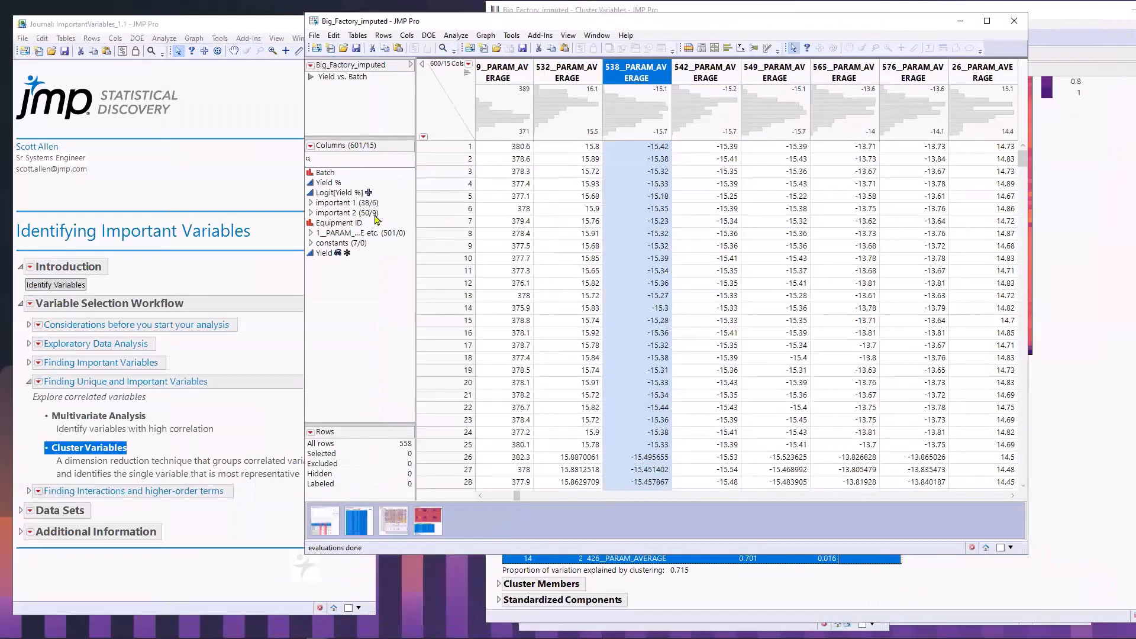
pyautogui.click(1084, 389)
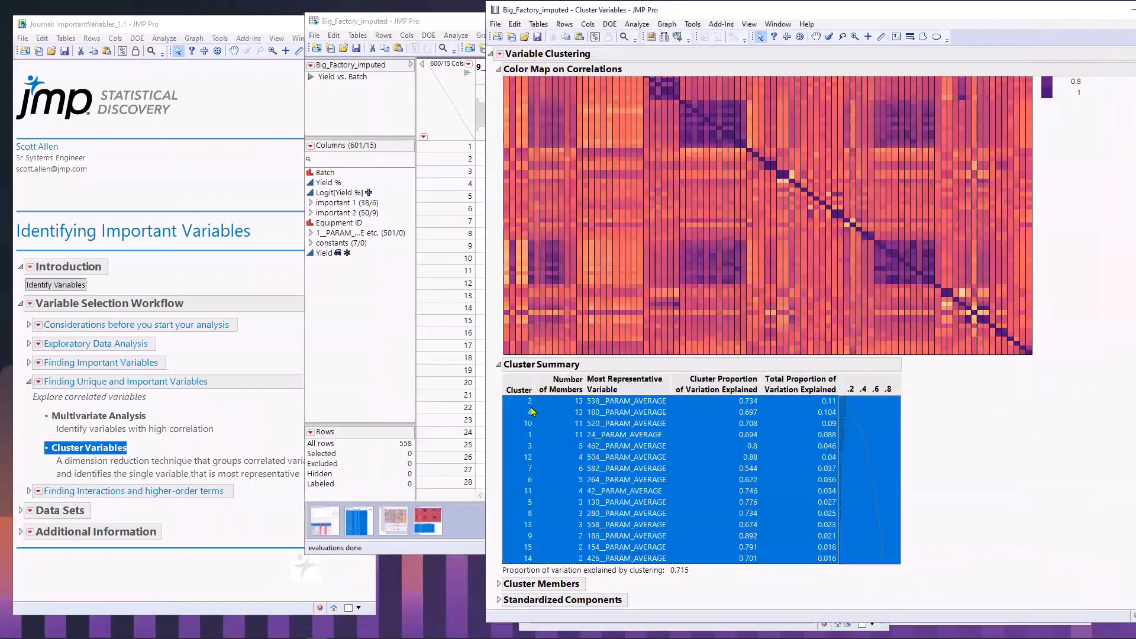
pyautogui.click(526, 408)
pyautogui.moveTo(521, 559); pyautogui.dragTo(526, 407)
pyautogui.click(417, 22)
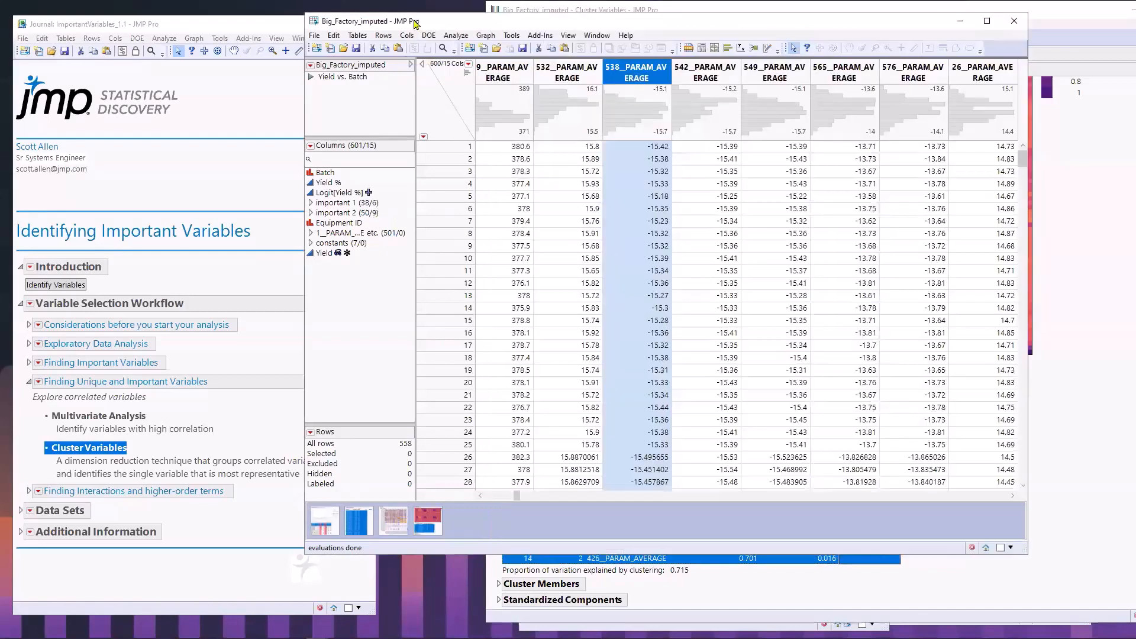
# Expand the important 1 group and group the selected representative columns into a new column group
pyautogui.click(310, 203)
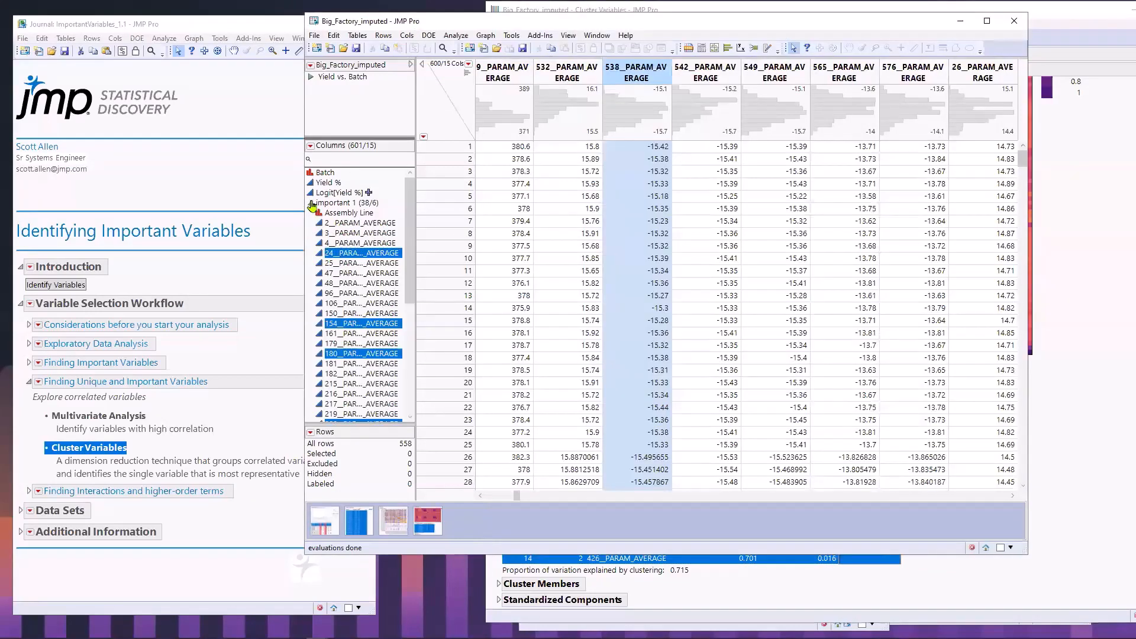
pyautogui.rightClick(348, 253)
pyautogui.click(391, 388)
pyautogui.moveTo(411, 265); pyautogui.dragTo(409, 396)
pyautogui.rightClick(367, 363)
pyautogui.click(426, 479)
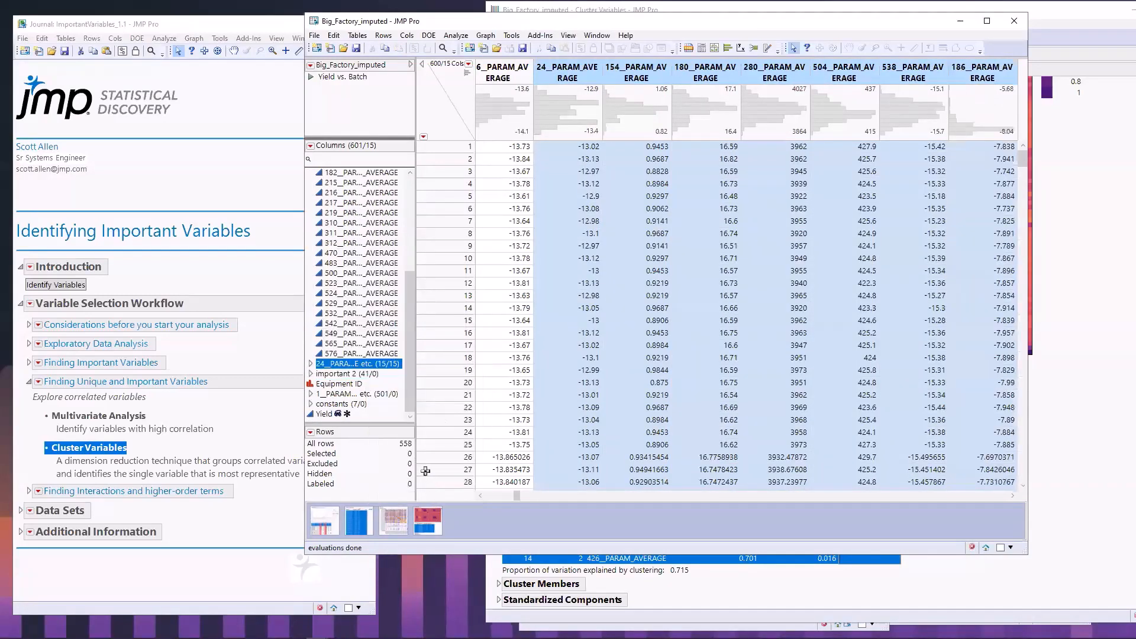
# Collapse the important 1 group and rename the newly created group of representative columns as model variables
pyautogui.moveTo(412, 381); pyautogui.dragTo(412, 287)
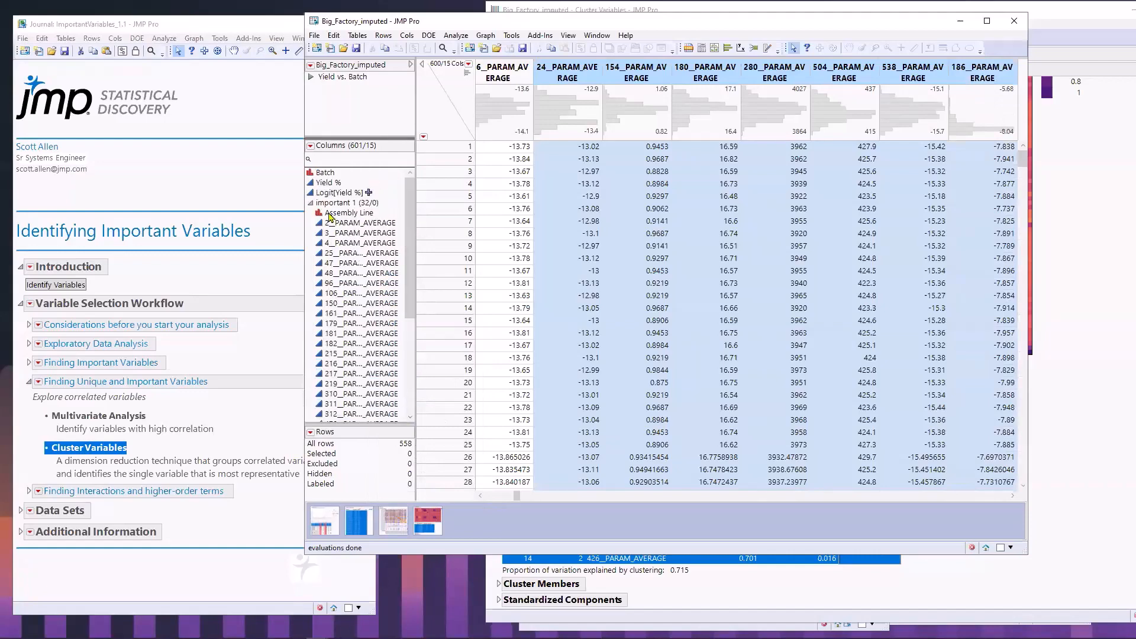
pyautogui.click(310, 203)
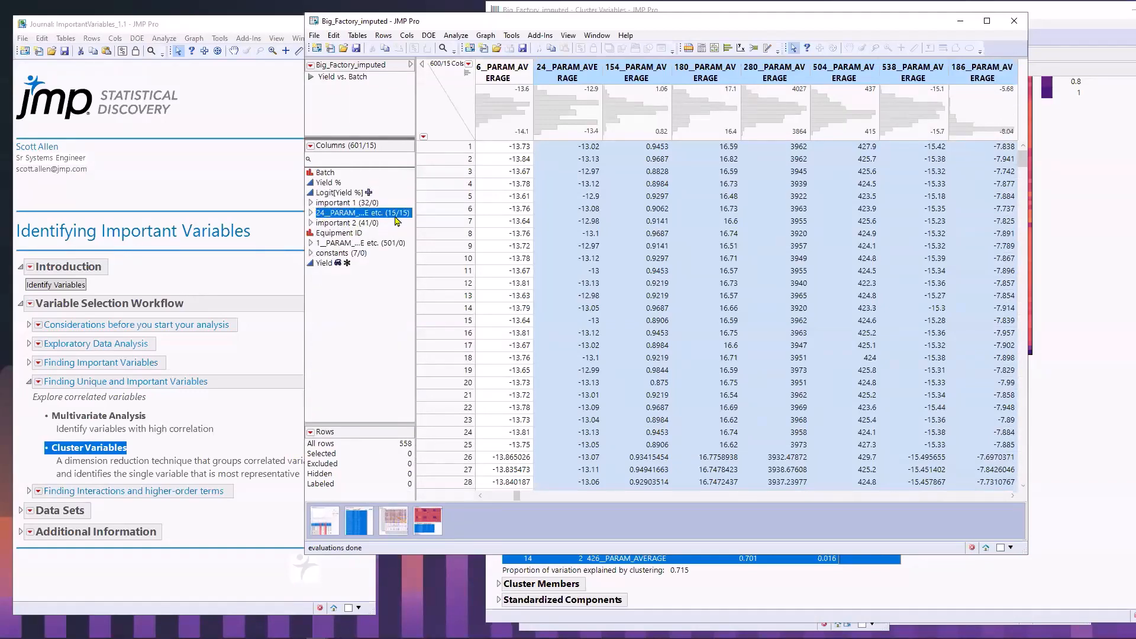
pyautogui.doubleClick(335, 214)
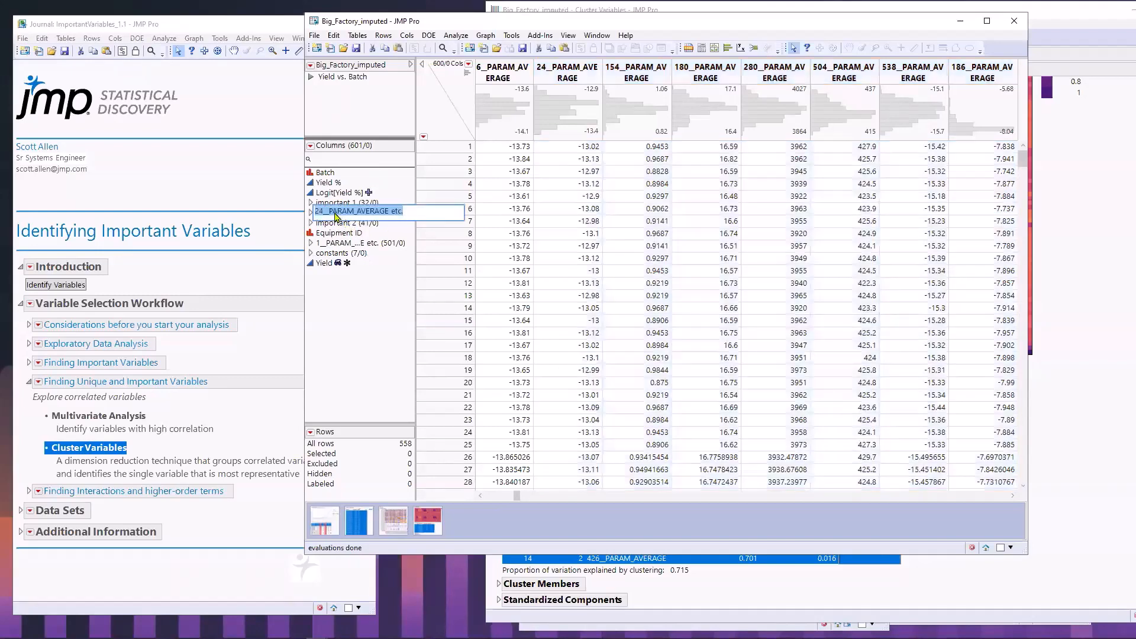
pyautogui.write('model var')
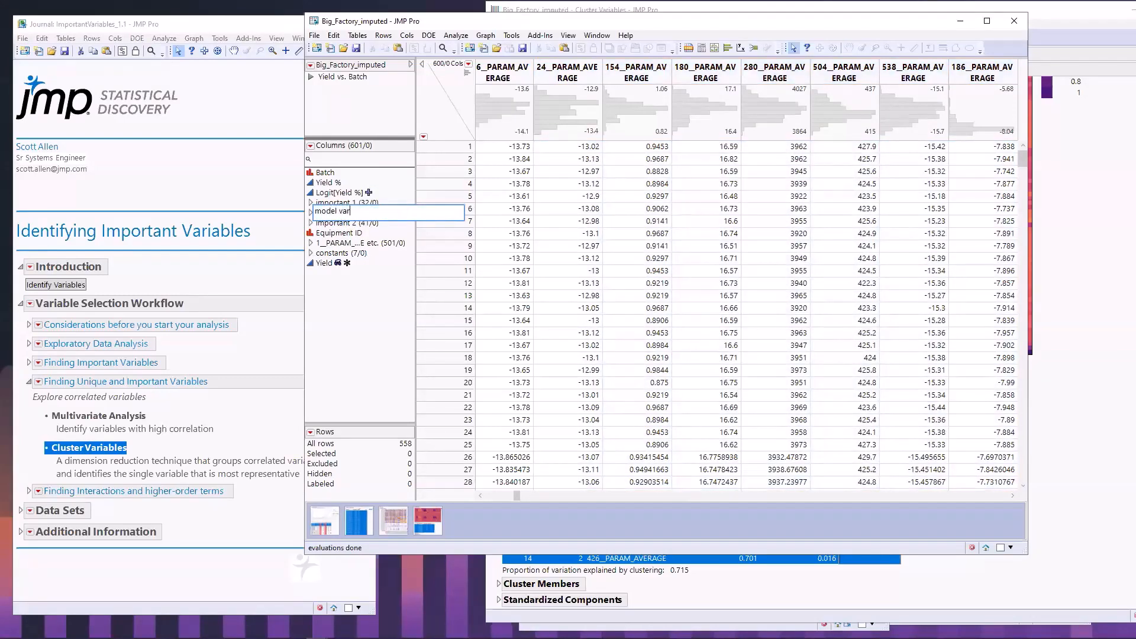
pyautogui.write('iables')
pyautogui.press('Return')
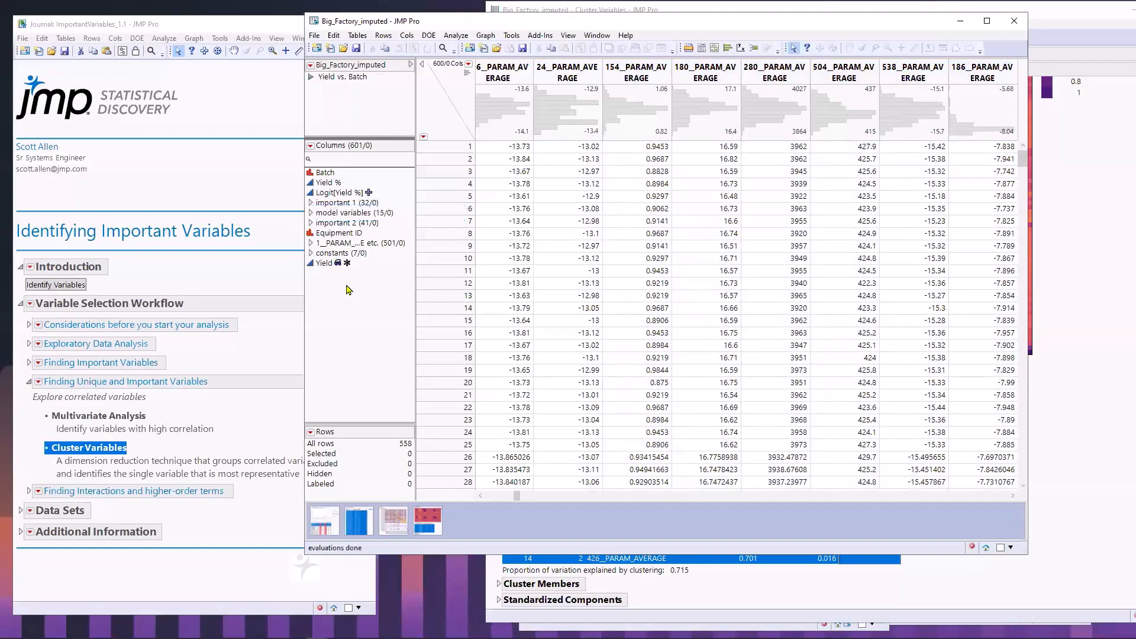
# Move the model variables group above important 1 and rename it cluster variables, checking its member columns
pyautogui.click(325, 213)
pyautogui.moveTo(343, 206); pyautogui.dragTo(344, 200)
pyautogui.doubleClick(352, 202)
pyautogui.click(332, 200)
pyautogui.doubleClick(332, 199)
pyautogui.write('cluster variables')
pyautogui.click(360, 360)
pyautogui.doubleClick(361, 202)
pyautogui.hotkey('ctrl', 'c')
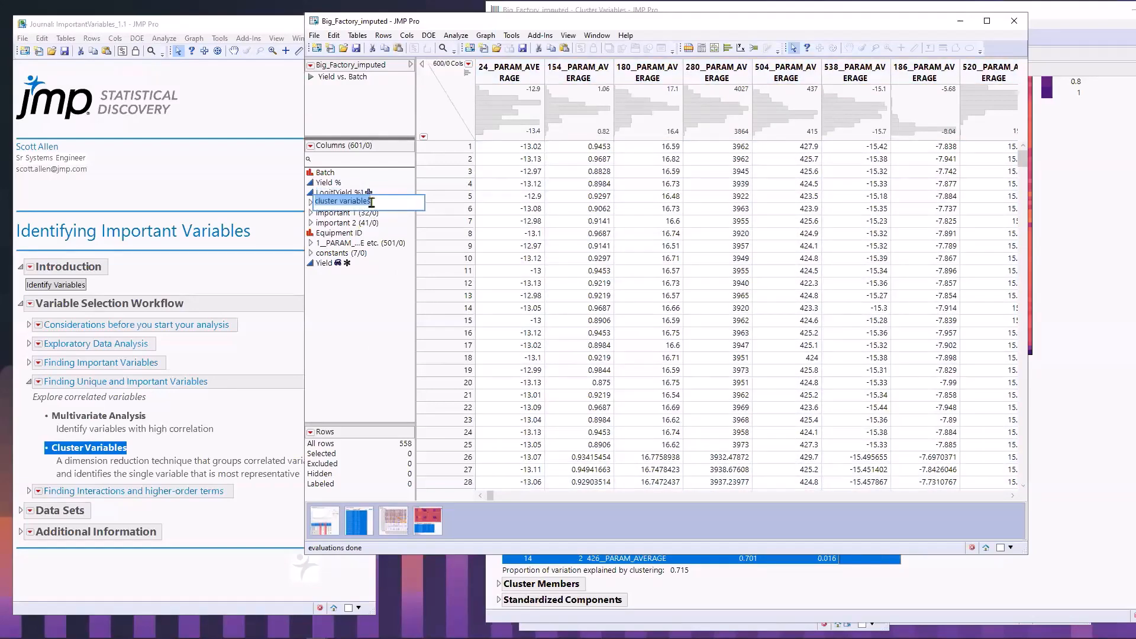
pyautogui.click(341, 333)
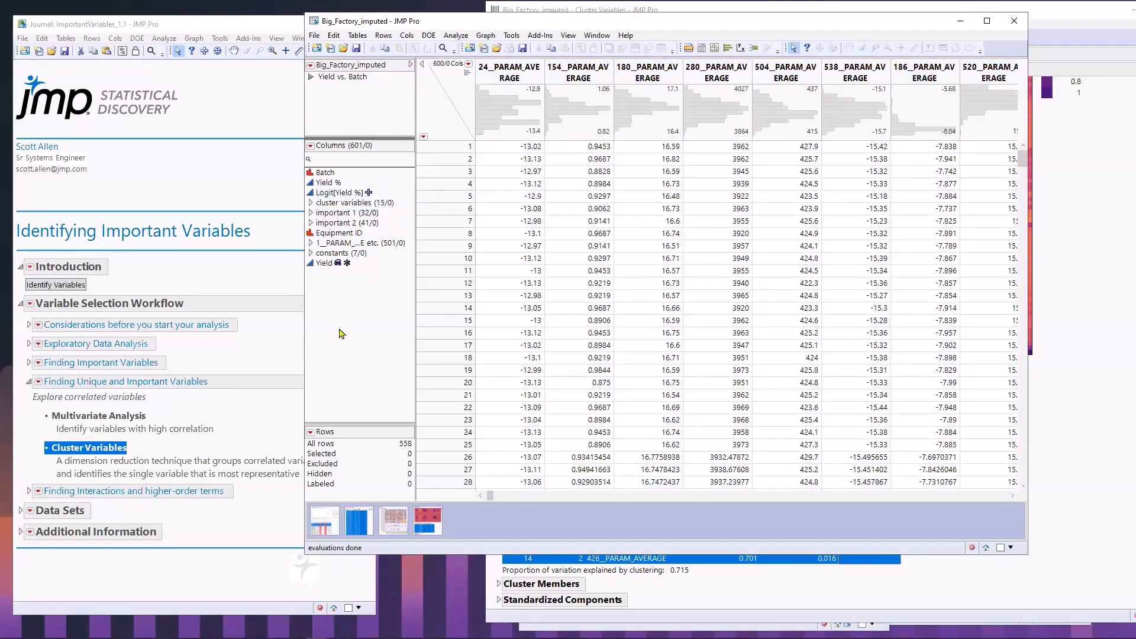
pyautogui.click(311, 203)
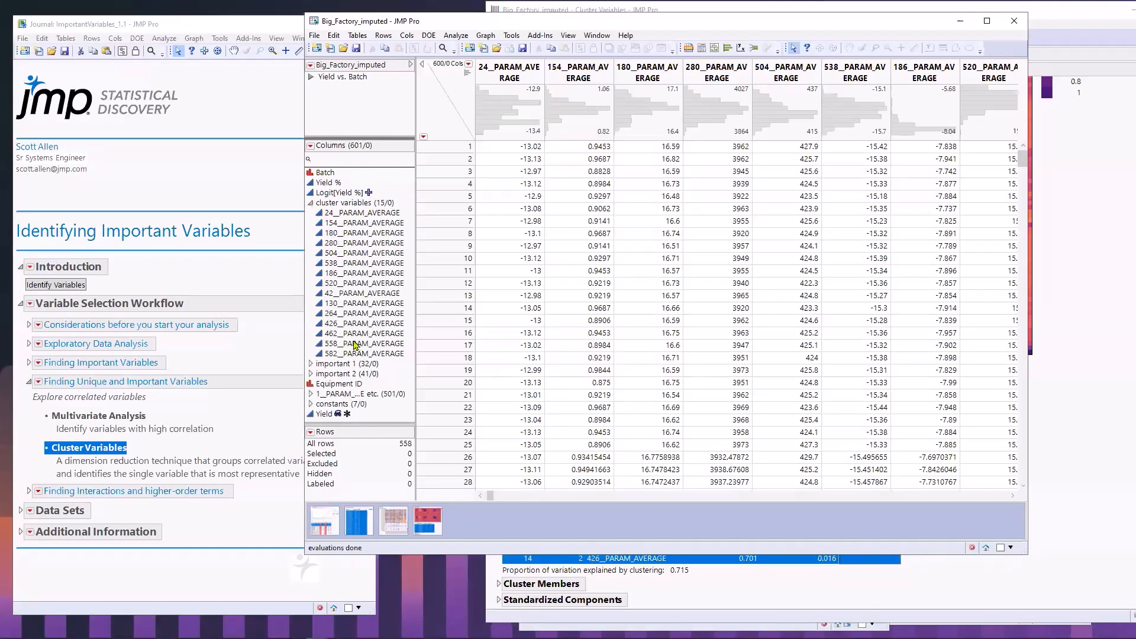
pyautogui.click(311, 203)
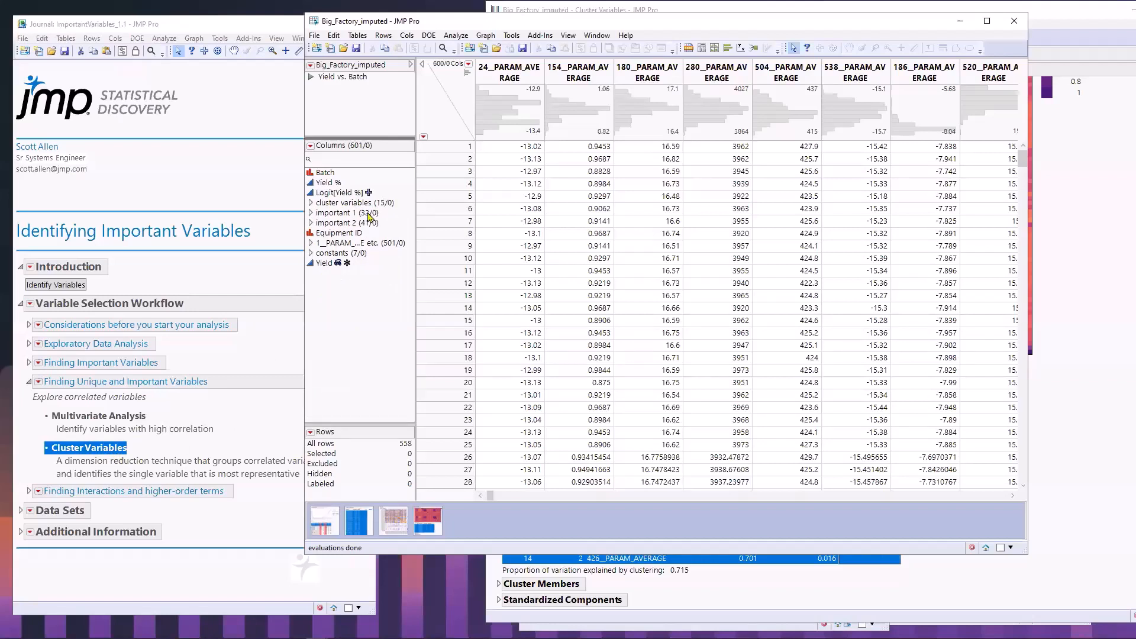
# In the journal, collapse Finding Unique and Important Variables, expand Finding Interactions and higher-order terms, and select Fit Model
pyautogui.click(28, 388)
pyautogui.click(27, 388)
pyautogui.click(28, 400)
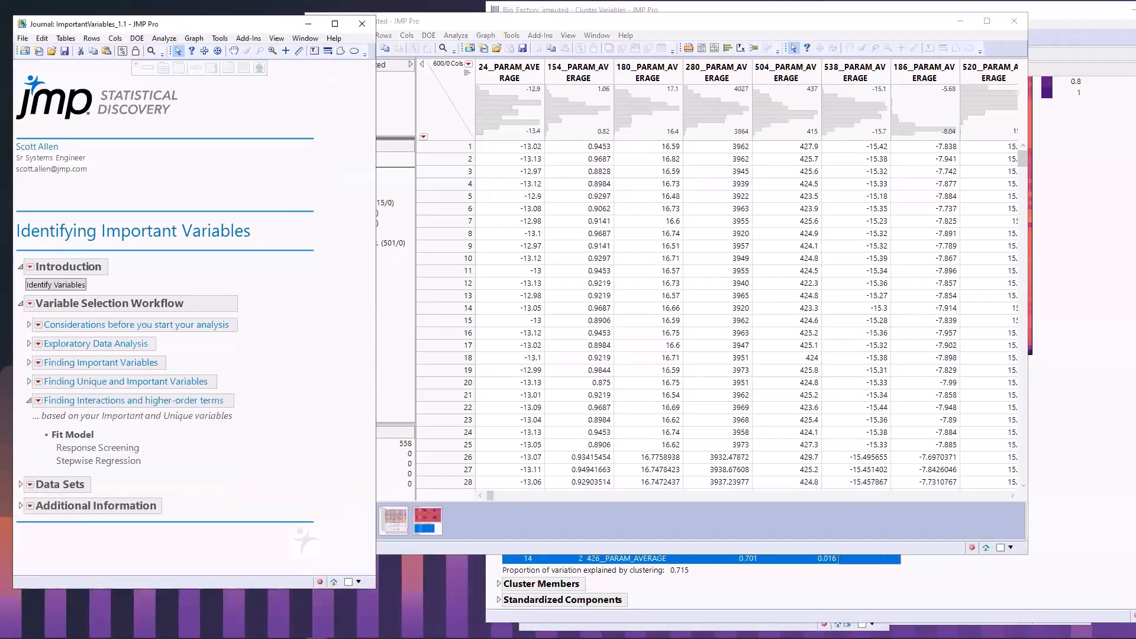
pyautogui.click(70, 435)
# Run a Standard Least Squares Fit Model on Big_Factory_imputed with Yield % as response and the cluster variables as main effects
pyautogui.click(456, 35)
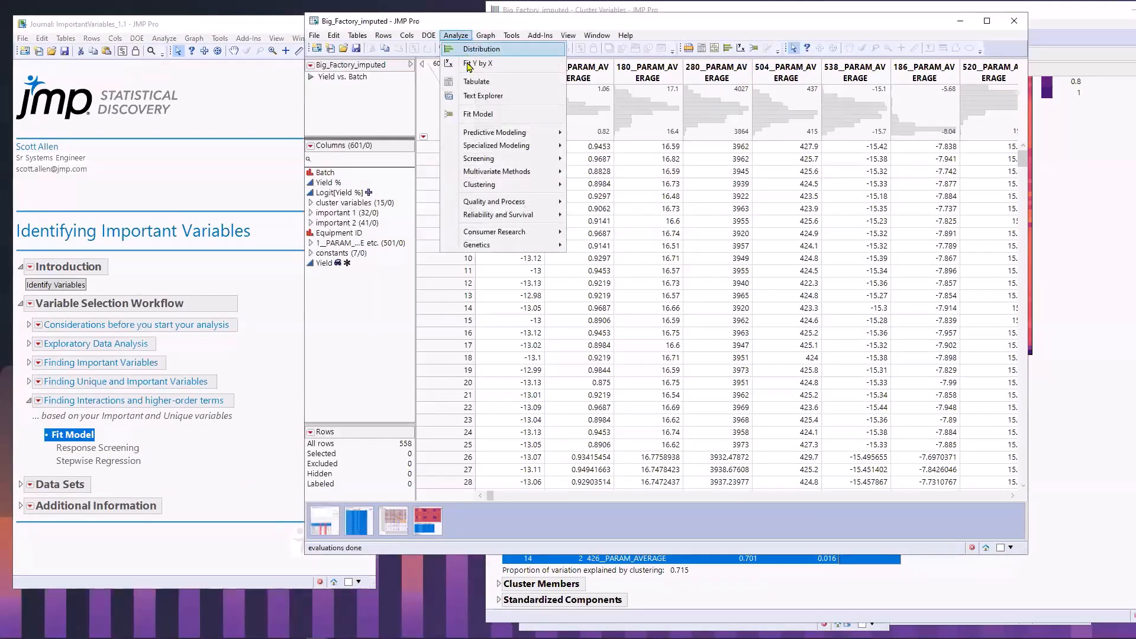
pyautogui.click(479, 115)
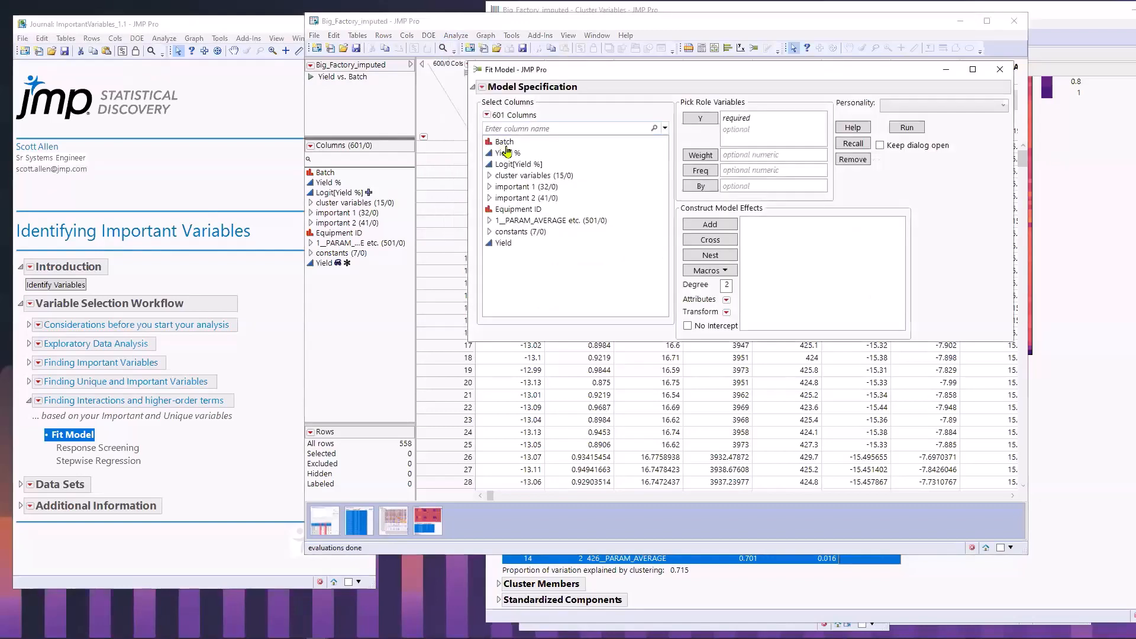
pyautogui.click(526, 177)
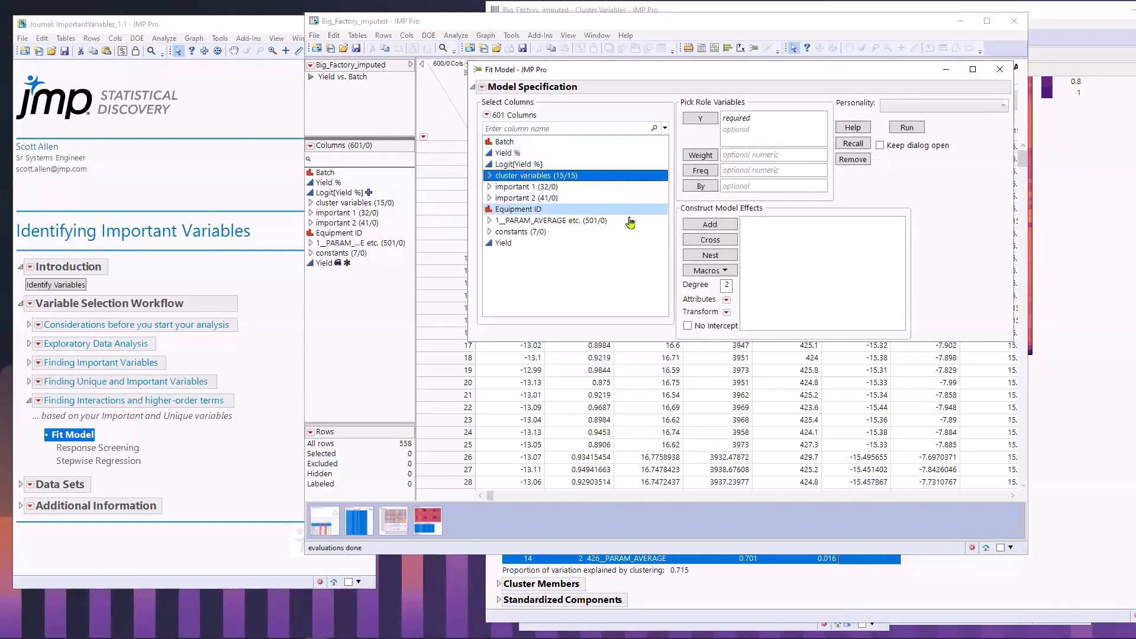
pyautogui.click(709, 225)
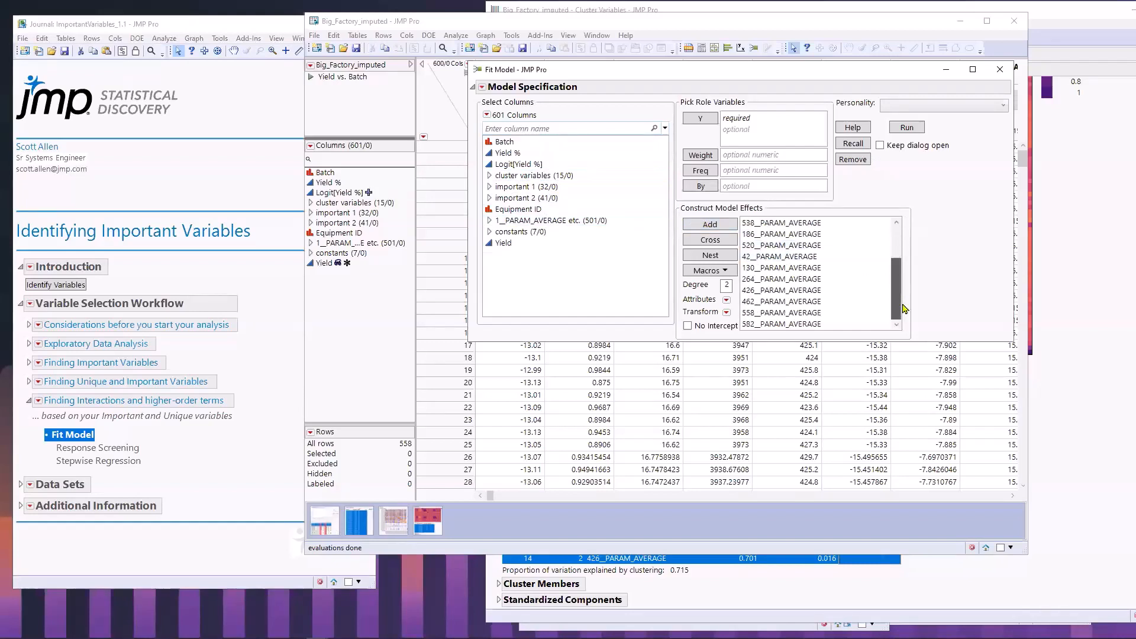
pyautogui.click(538, 152)
pyautogui.click(697, 120)
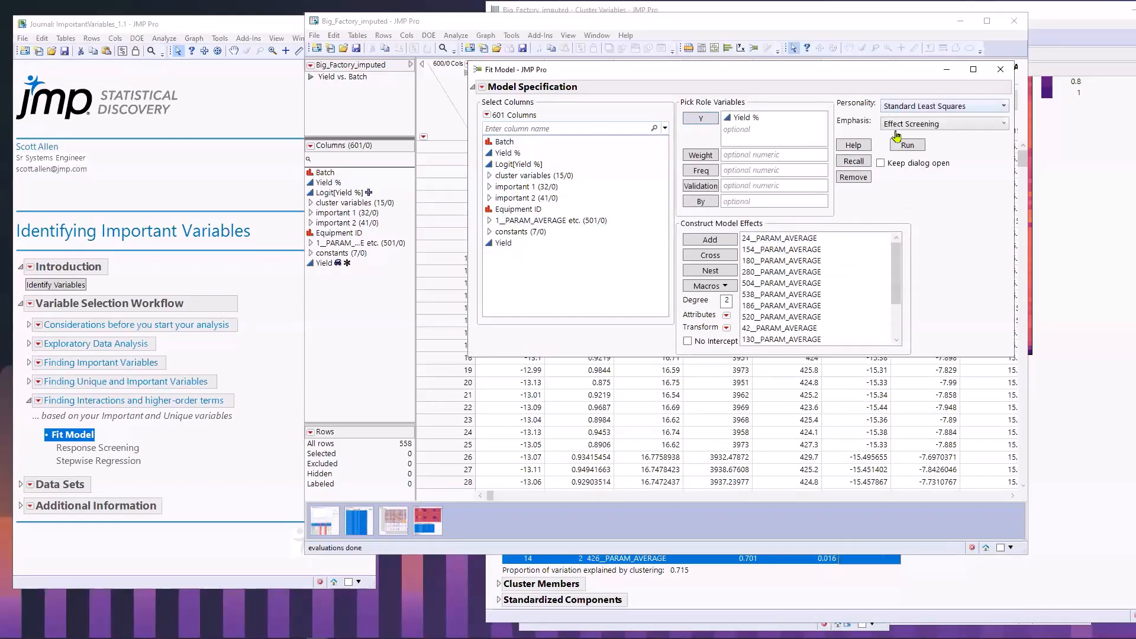
pyautogui.click(905, 146)
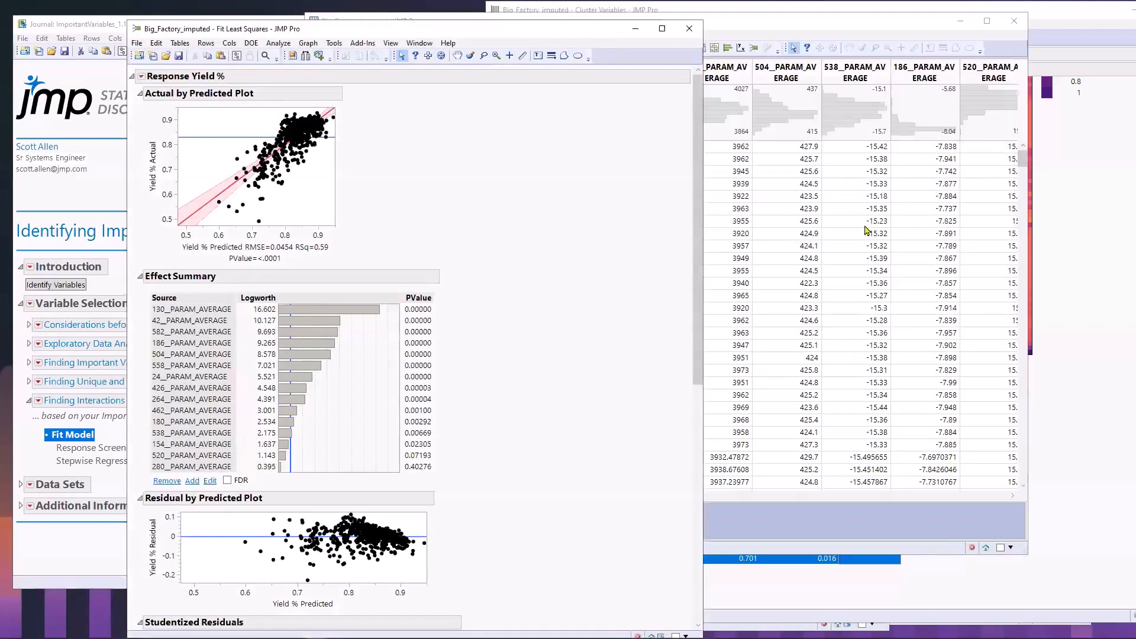
# Examine the Actual by Predicted Plot and Effect Summary in the least squares report, and move the report window aside
pyautogui.moveTo(482, 473)
pyautogui.mouseDown()
pyautogui.moveTo(146, 473)
pyautogui.moveTo(144, 455)
pyautogui.moveTo(285, 449)
pyautogui.mouseUp()
pyautogui.moveTo(374, 156)
pyautogui.mouseDown()
pyautogui.moveTo(367, 136)
pyautogui.moveTo(278, 115)
pyautogui.mouseUp()
pyautogui.press('Escape')
pyautogui.moveTo(341, 244)
pyautogui.mouseDown()
pyautogui.moveTo(333, 260)
pyautogui.moveTo(356, 249)
pyautogui.mouseUp()
pyautogui.press('Escape')
pyautogui.moveTo(277, 264); pyautogui.dragTo(268, 266)
pyautogui.moveTo(692, 209); pyautogui.dragTo(686, 172)
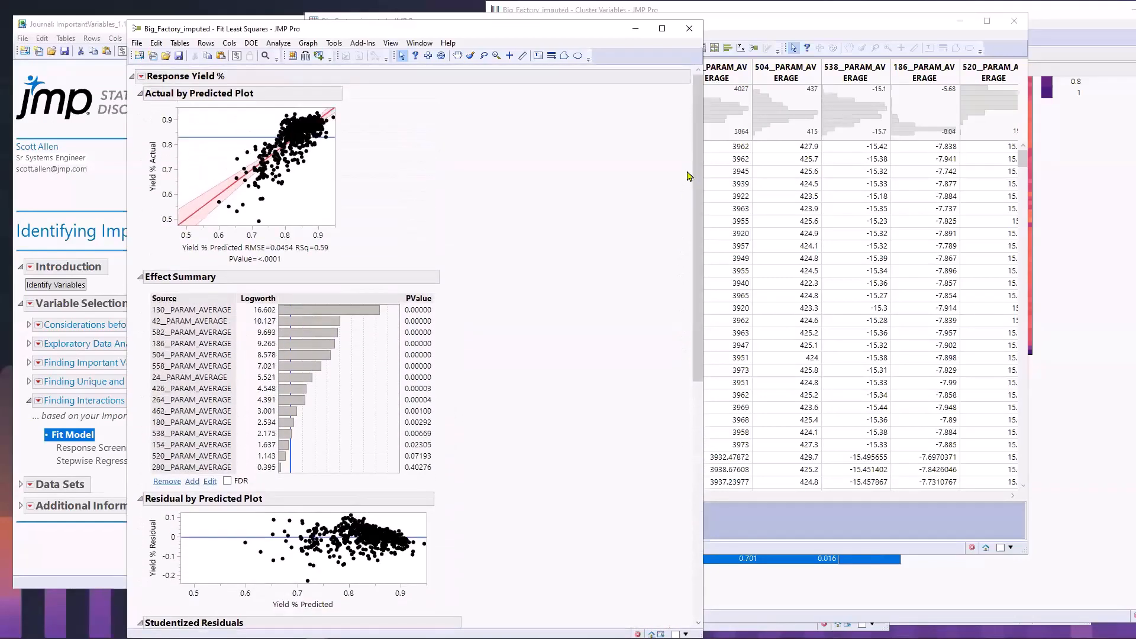
pyautogui.moveTo(595, 33); pyautogui.dragTo(999, 30)
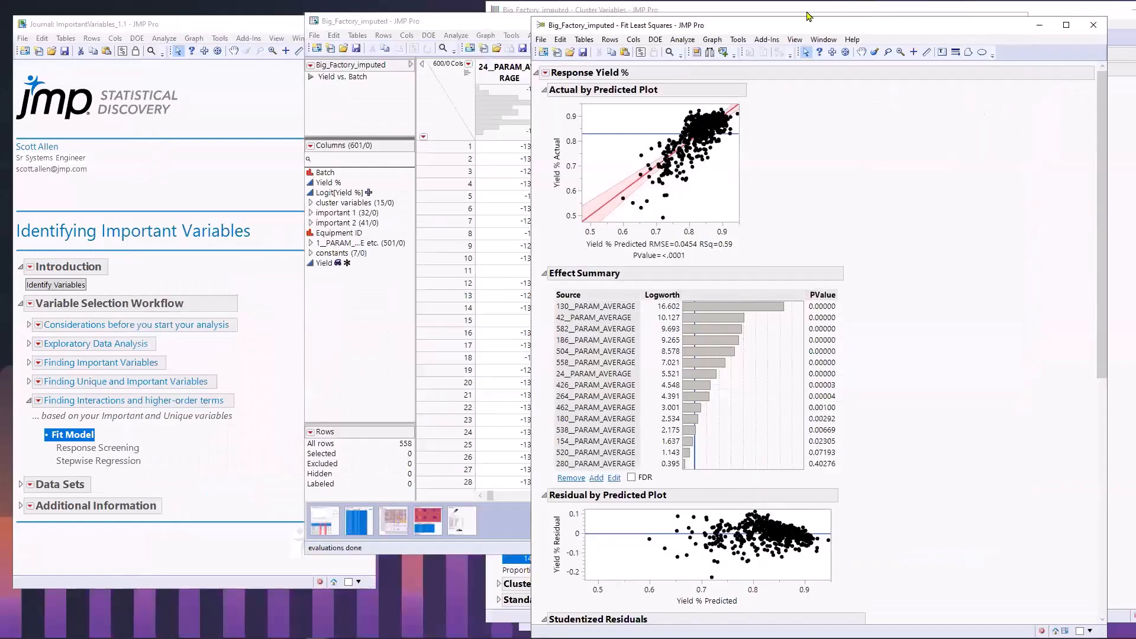
# Open a new Fit Model dialog from the Big_Factory_imputed data table and reposition it for easier viewing
pyautogui.click(497, 25)
pyautogui.click(461, 36)
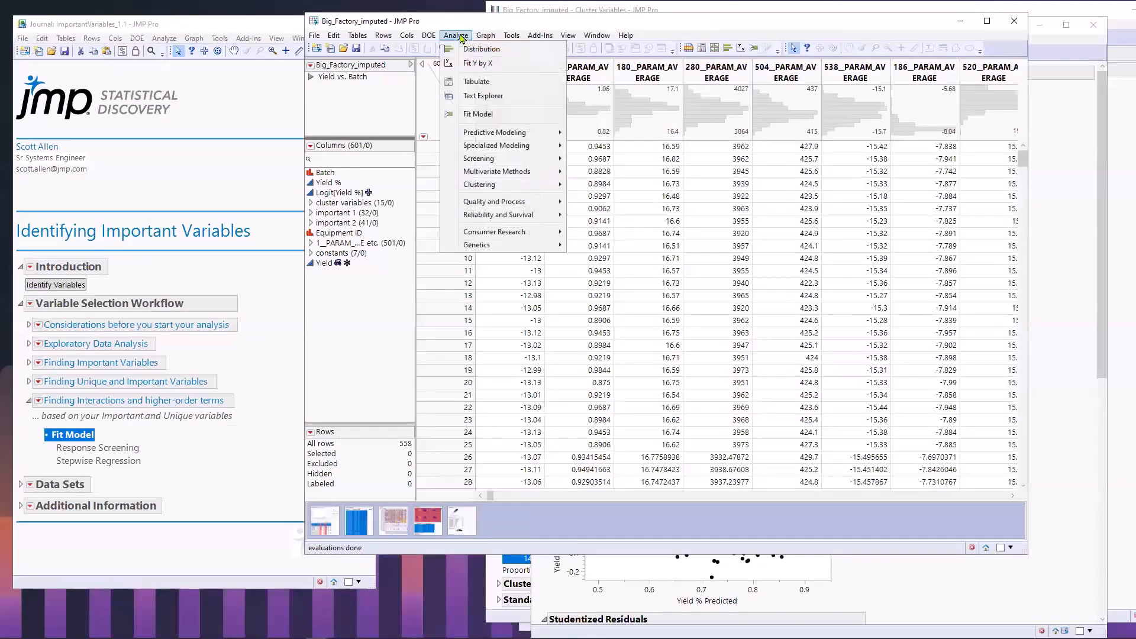
pyautogui.click(474, 114)
pyautogui.moveTo(574, 92); pyautogui.dragTo(444, 71)
pyautogui.click(434, 196)
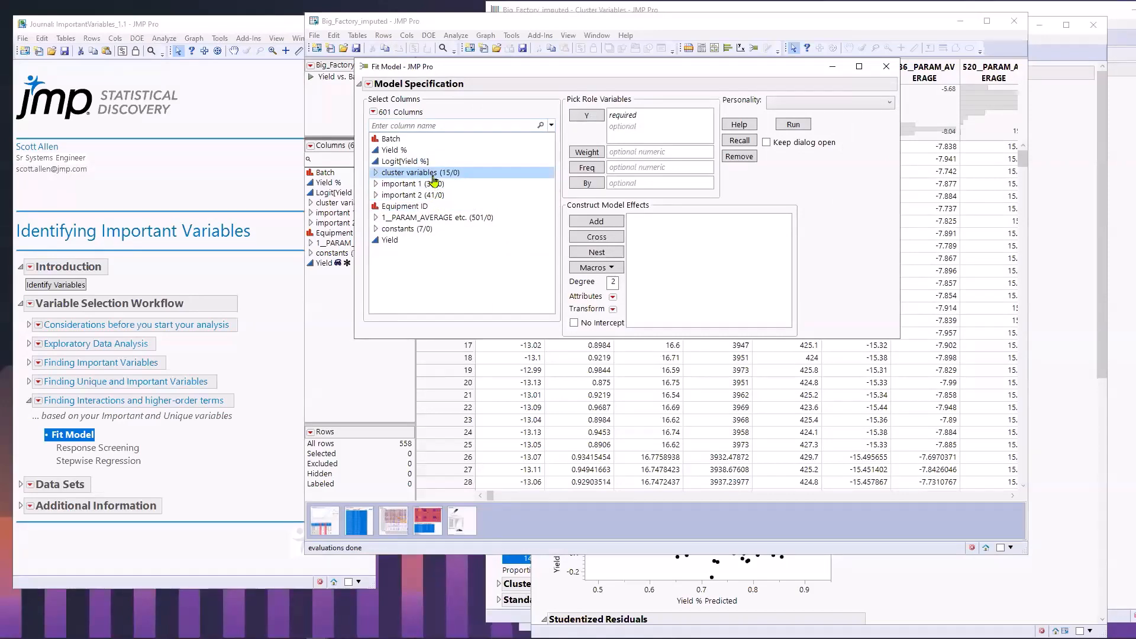
pyautogui.click(410, 195)
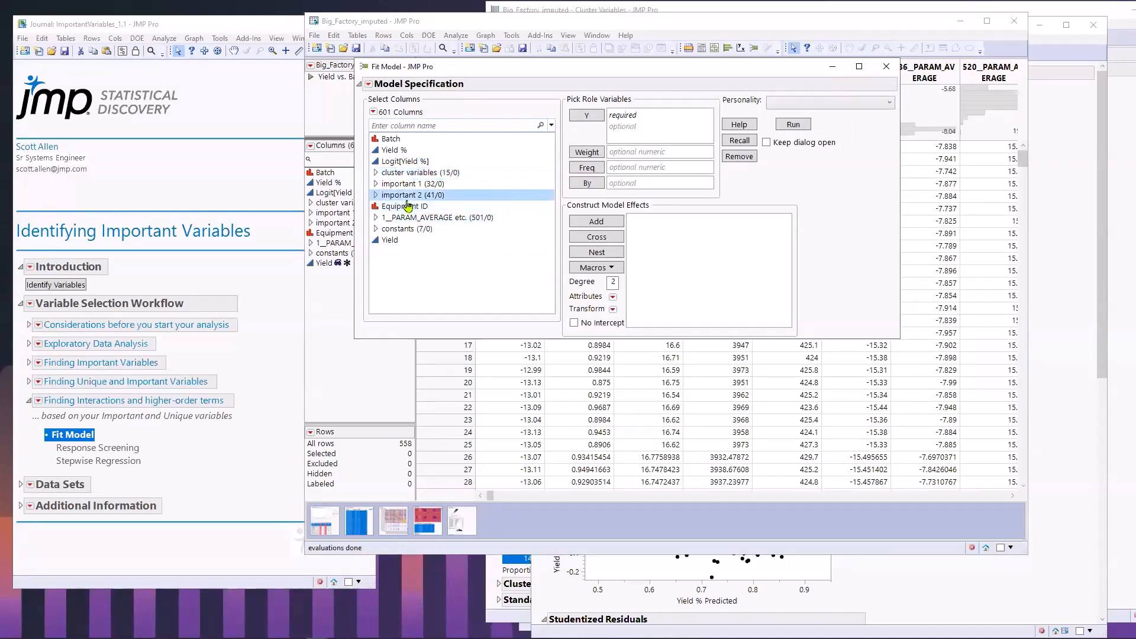
pyautogui.click(444, 219)
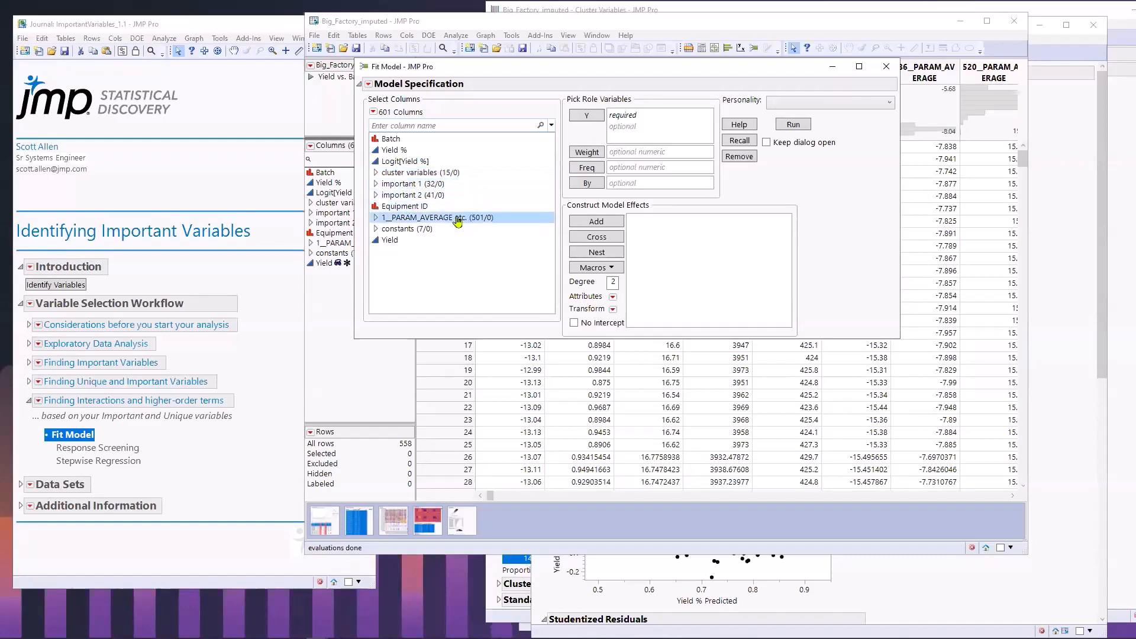
pyautogui.click(436, 199)
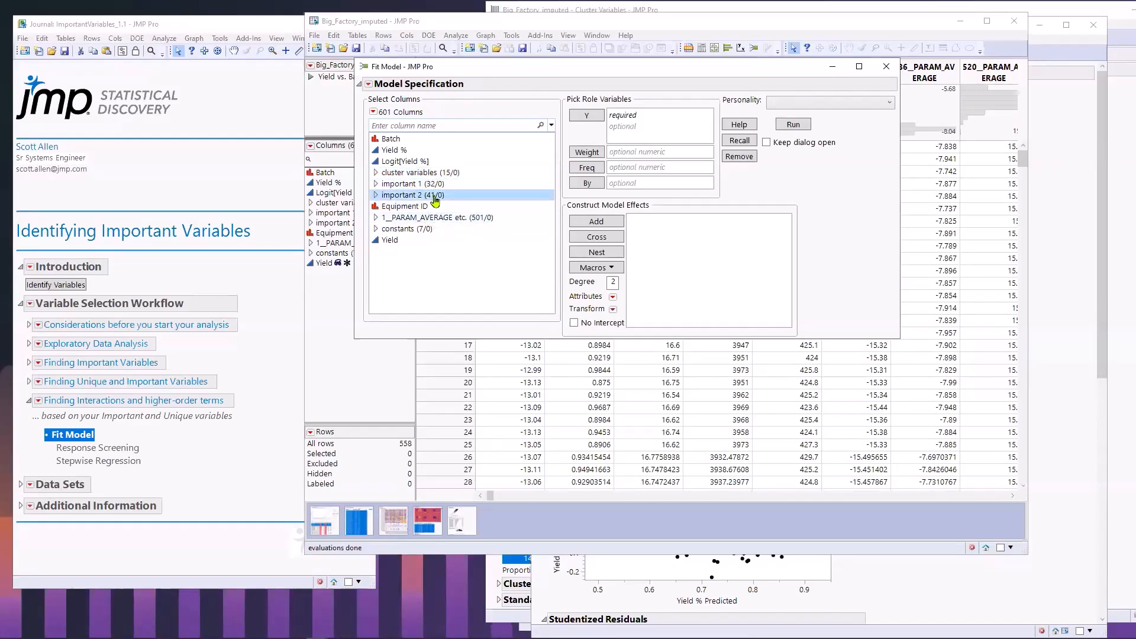
pyautogui.moveTo(434, 197); pyautogui.dragTo(432, 178)
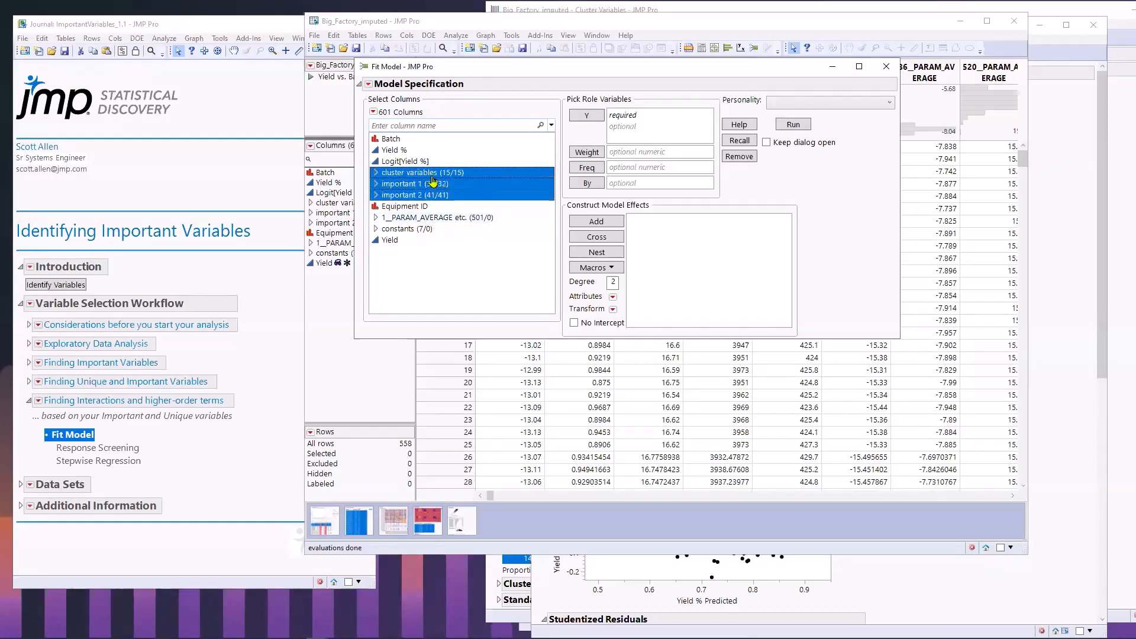
pyautogui.click(431, 175)
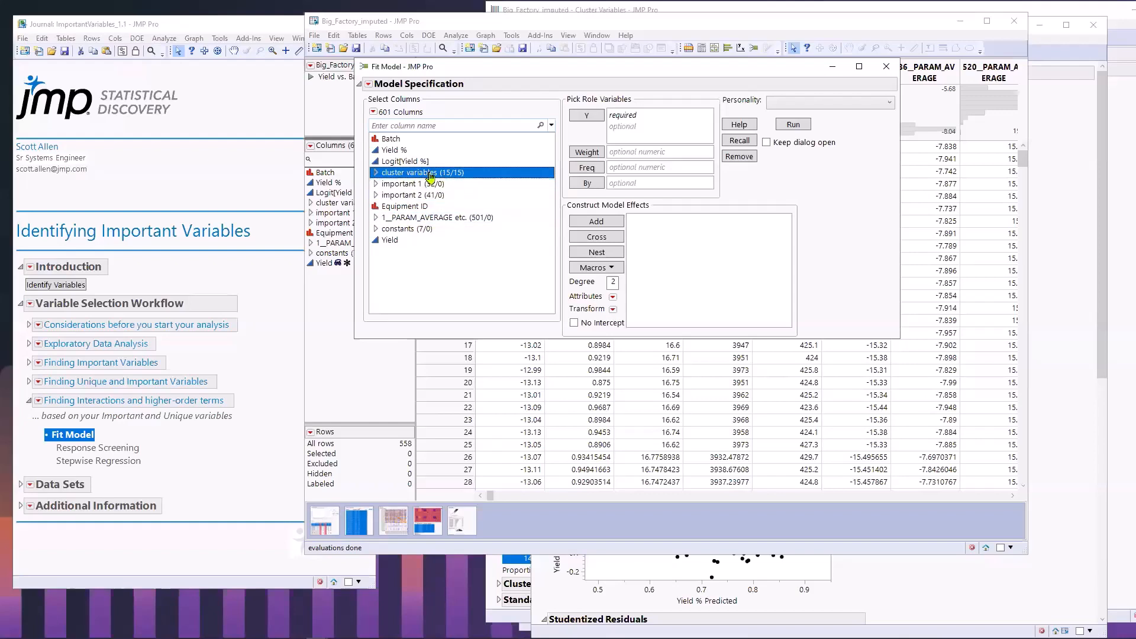
pyautogui.moveTo(434, 197); pyautogui.dragTo(418, 180)
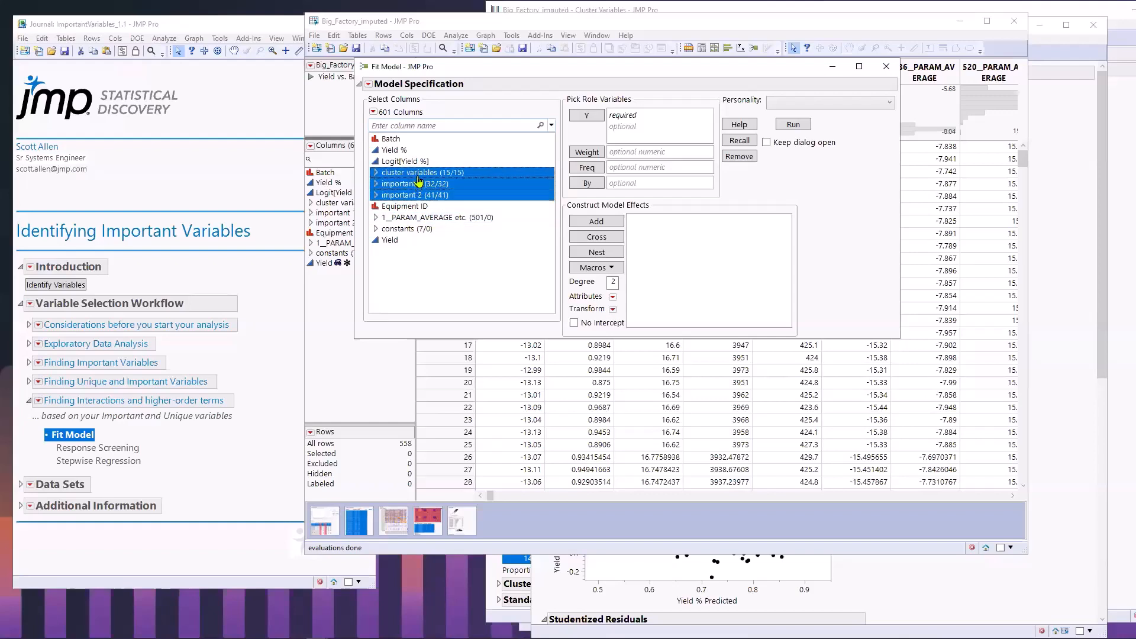
# Add the cluster variables group as model effects using Factorial to Degree with degree 2, and assign Yield % as Y
pyautogui.click(418, 176)
pyautogui.click(608, 268)
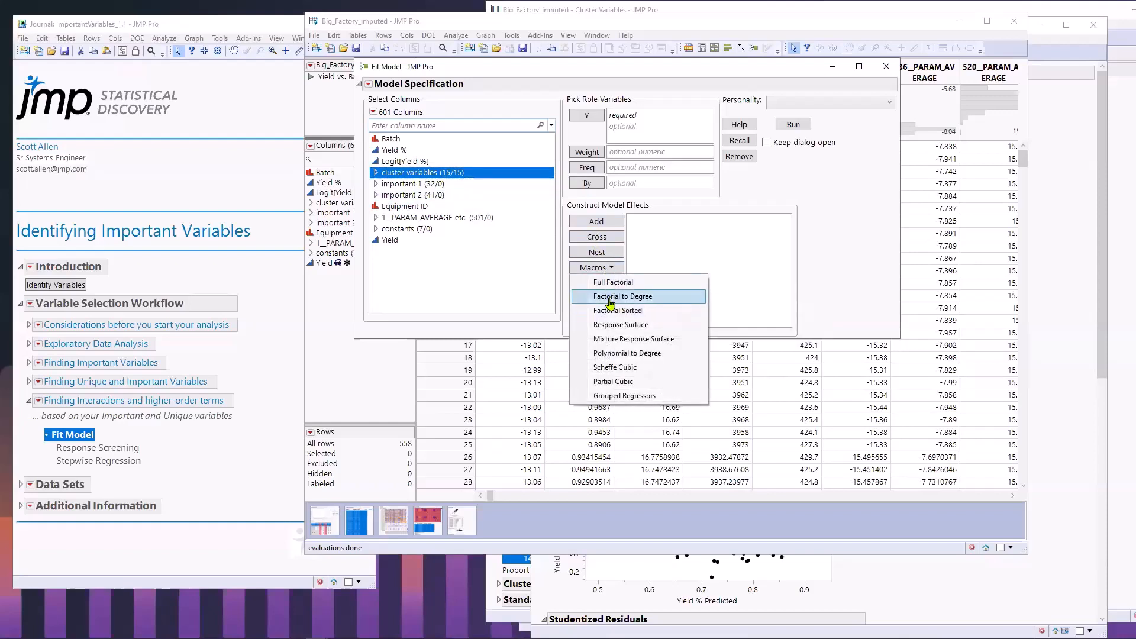
pyautogui.click(610, 303)
pyautogui.click(394, 149)
pyautogui.click(586, 115)
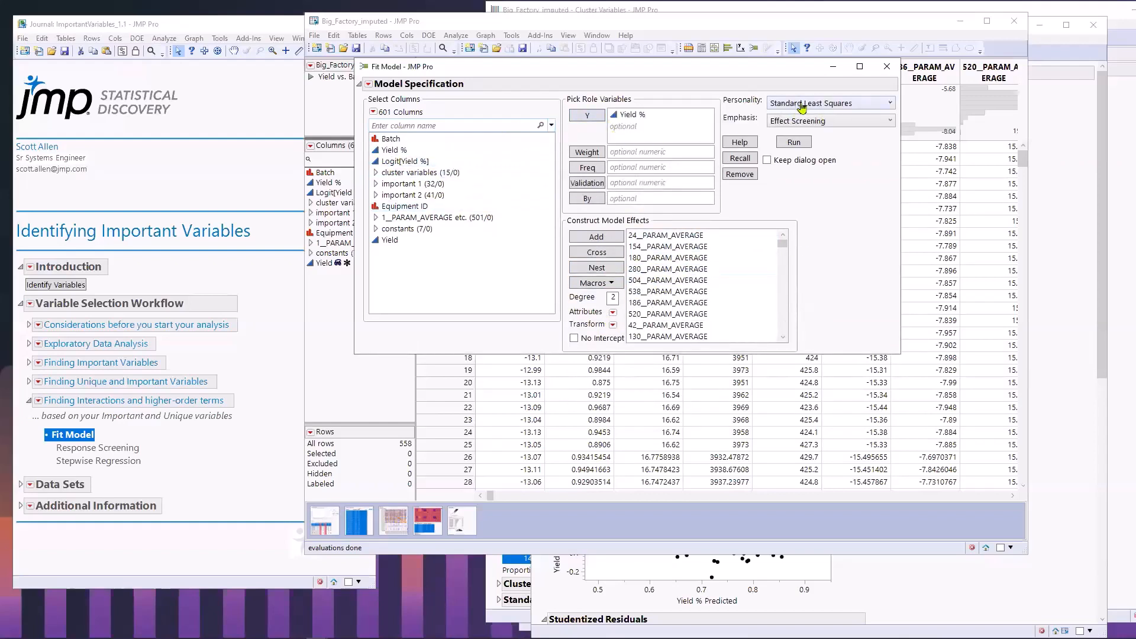
# Set the model personality to Response Screening and run the model
pyautogui.moveTo(764, 94)
pyautogui.mouseDown()
pyautogui.moveTo(717, 100)
pyautogui.moveTo(747, 89)
pyautogui.moveTo(725, 86)
pyautogui.mouseUp()
pyautogui.click(819, 104)
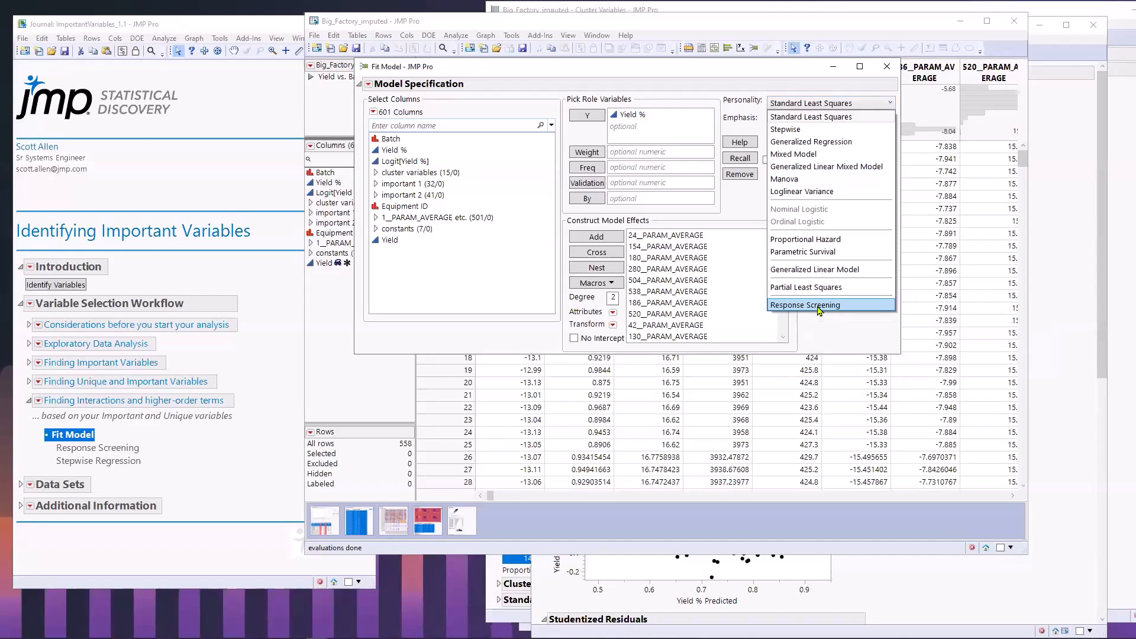
pyautogui.click(820, 305)
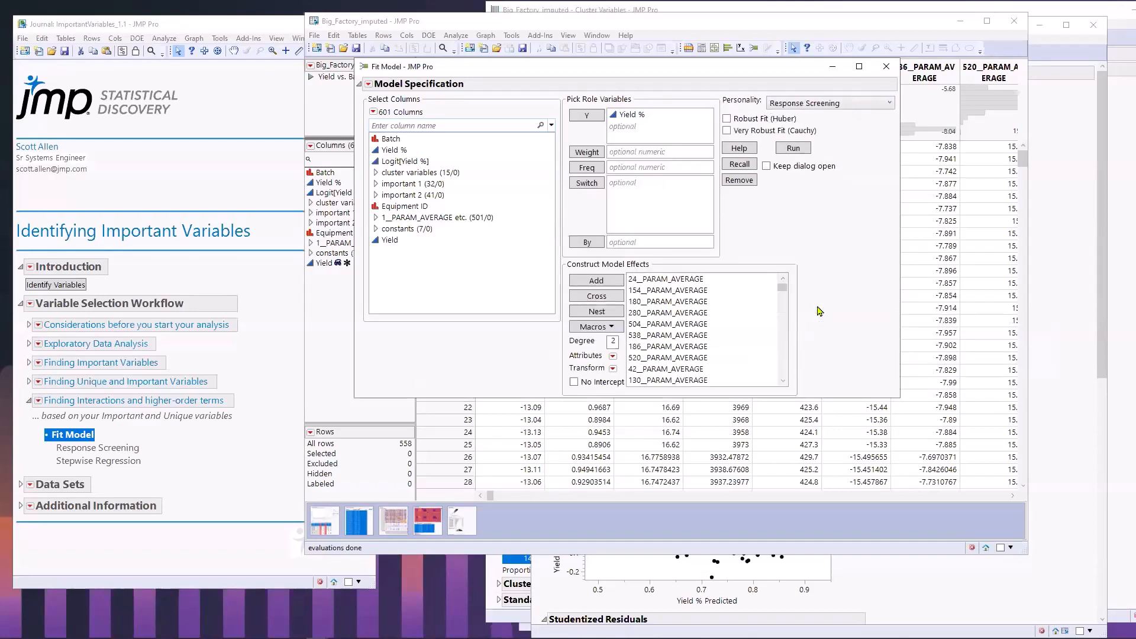
pyautogui.click(794, 149)
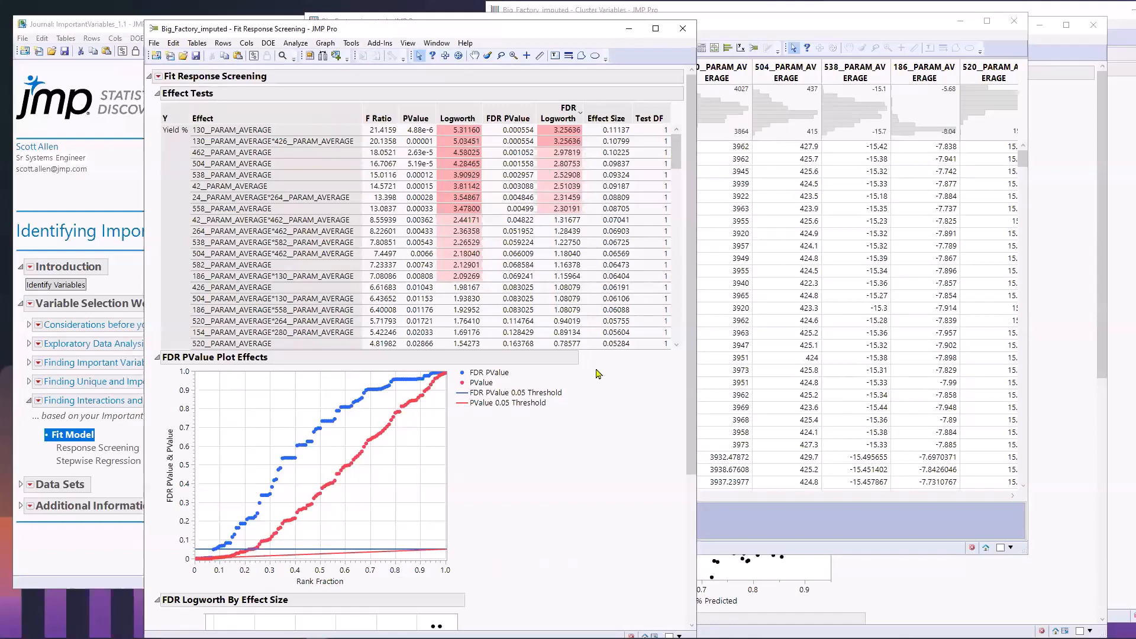
# Select the 24__PARAM_AVERAGE*264__PARAM_AVERAGE interaction in Effect Tests and examine it against the thresholds in the FDR PValue plot
pyautogui.scroll(-3, 592, 489)
pyautogui.scroll(3, 595, 487)
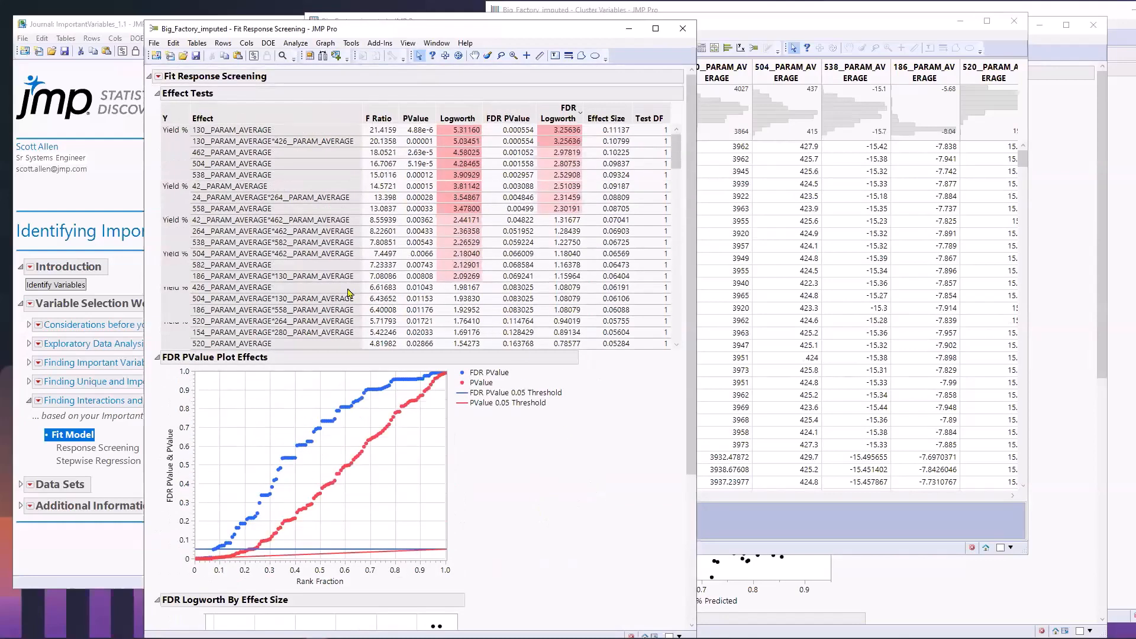
pyautogui.click(259, 200)
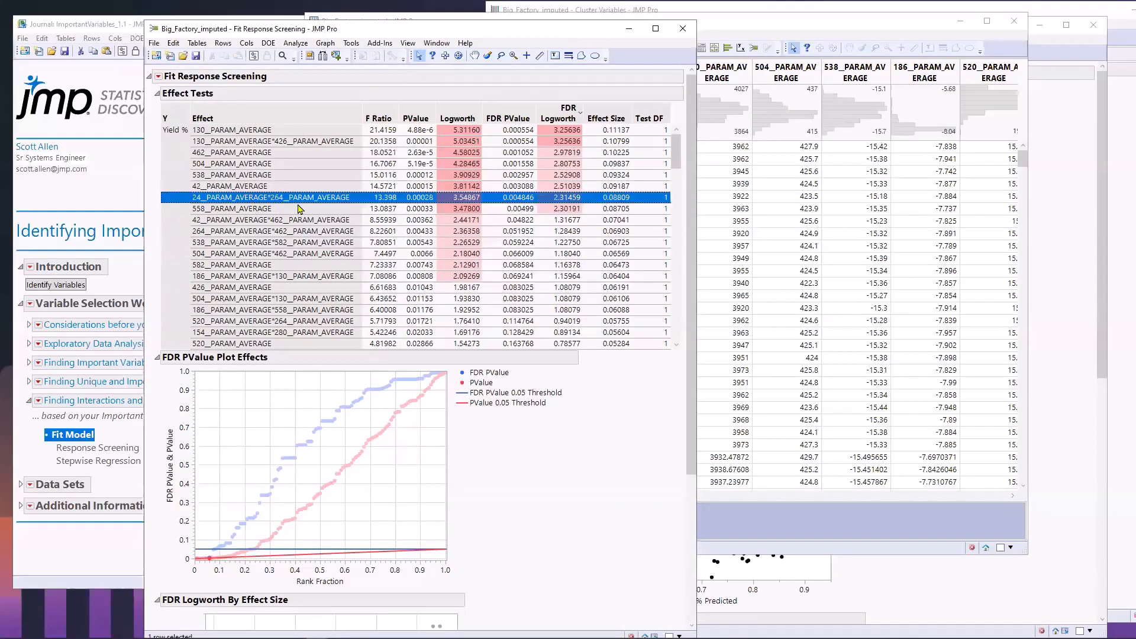
pyautogui.moveTo(167, 552); pyautogui.dragTo(171, 538)
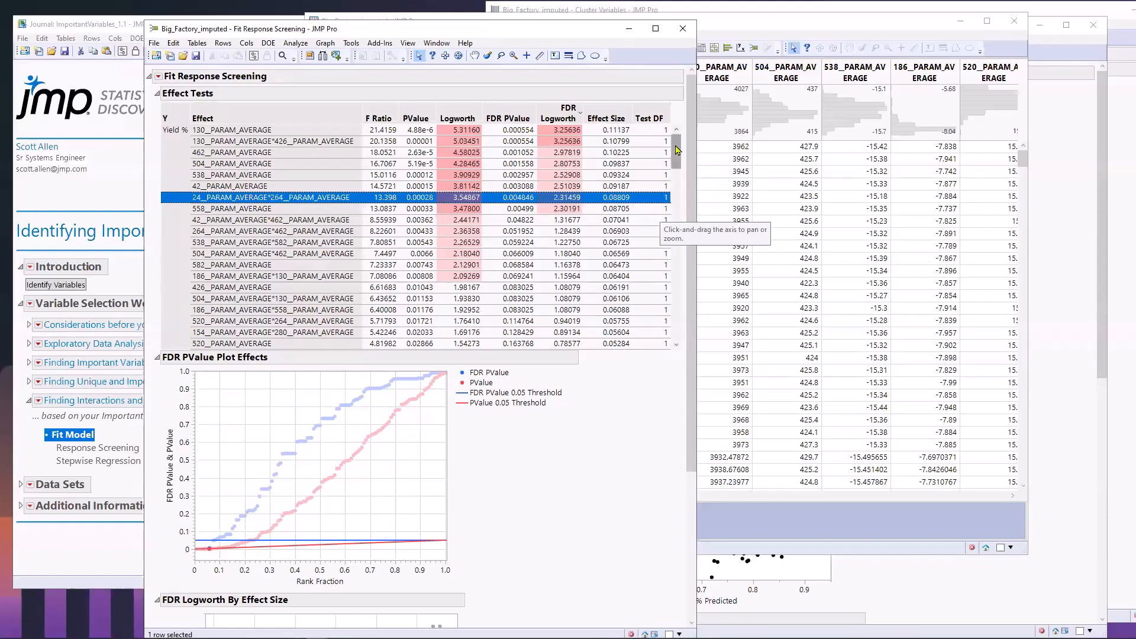
pyautogui.moveTo(676, 162)
pyautogui.mouseDown()
pyautogui.moveTo(676, 192)
pyautogui.moveTo(677, 144)
pyautogui.mouseUp()
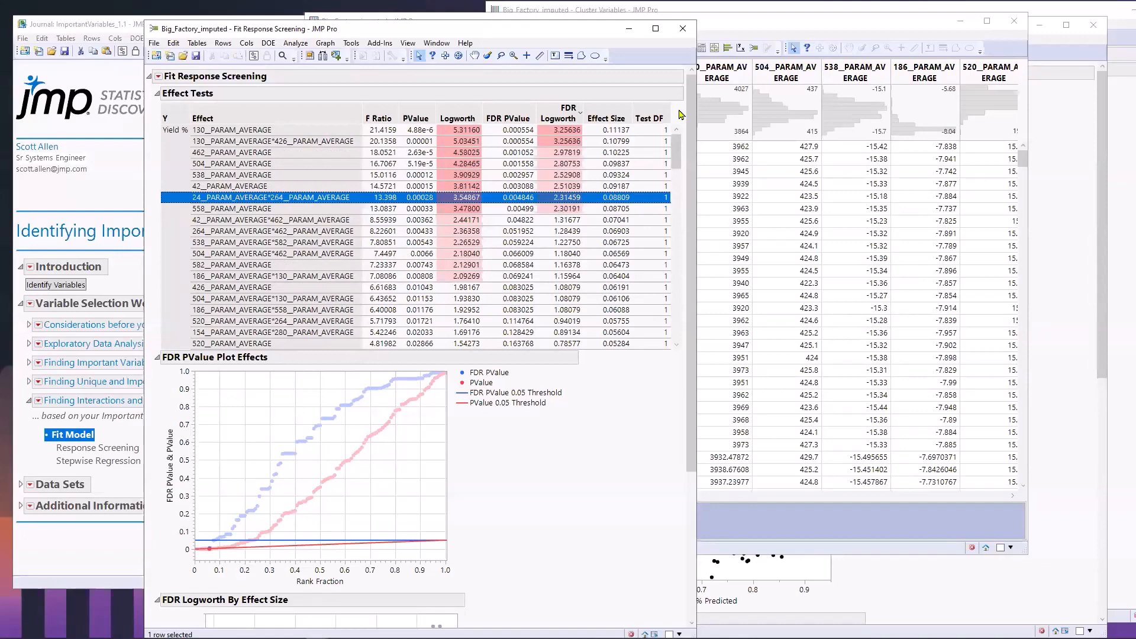